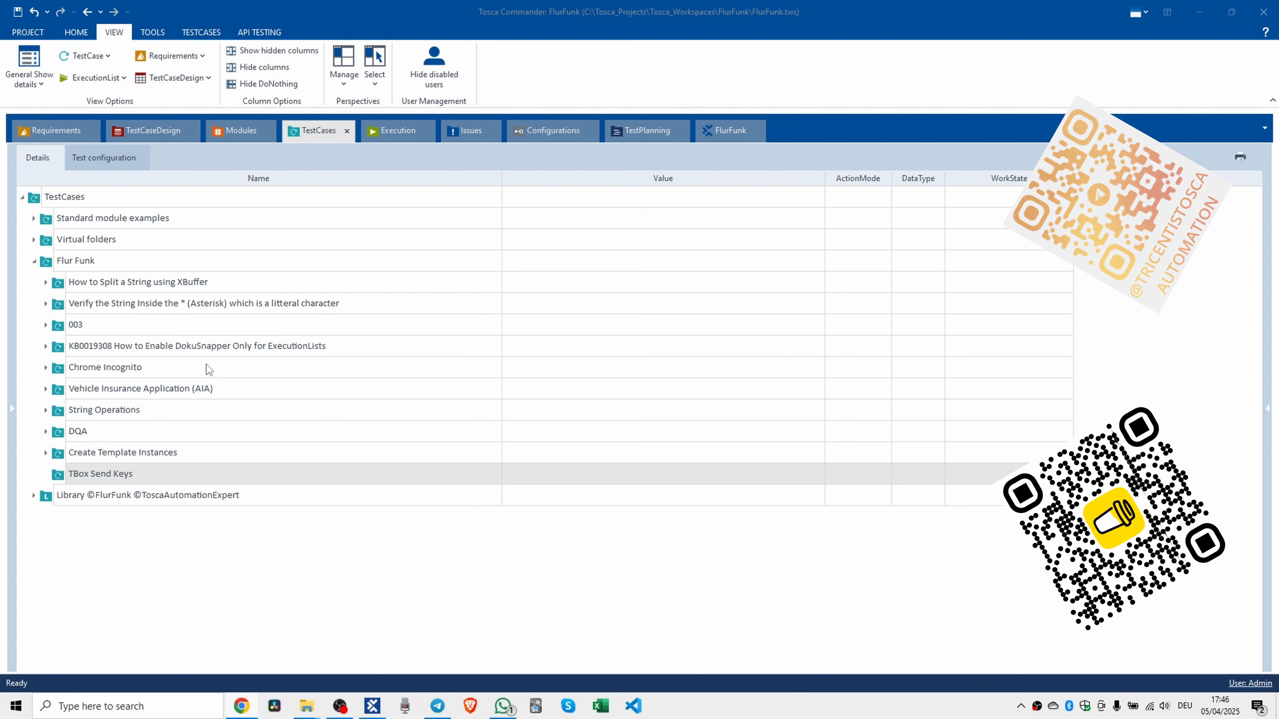
Create a test case named "TBox Send Keys" in the TBox Send Keys folder.
click(60, 476)
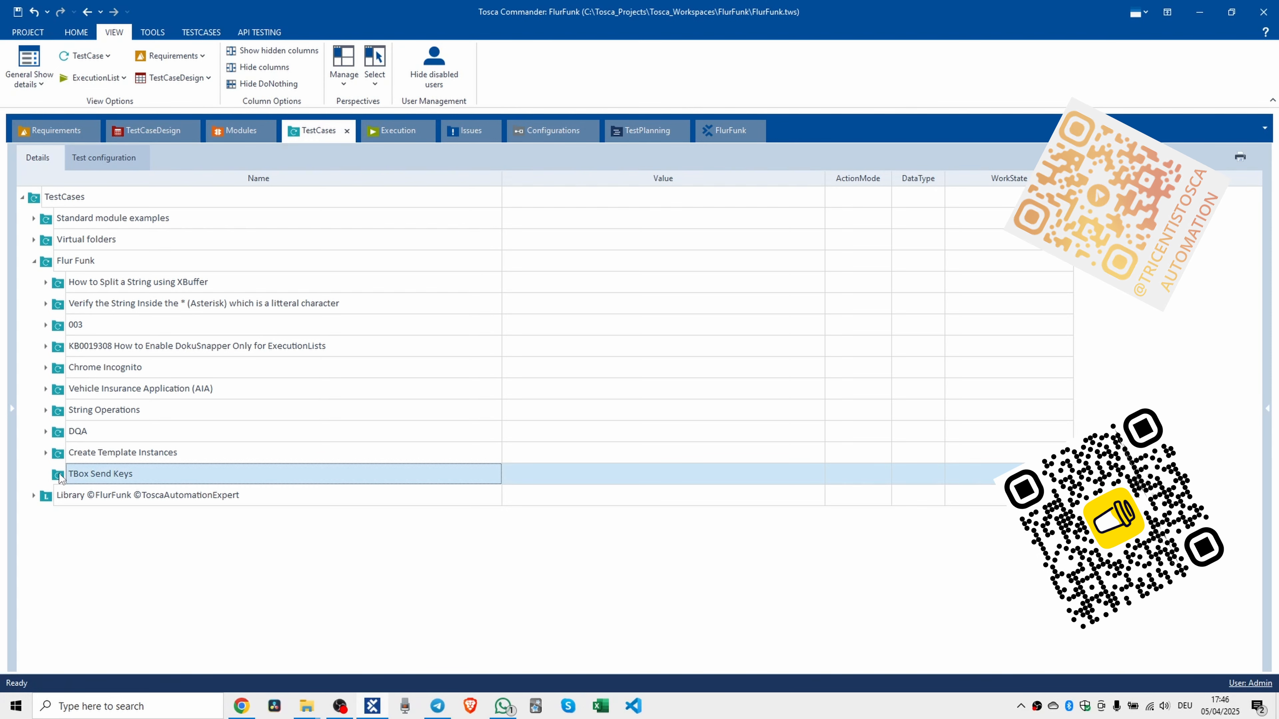
right_click(59, 476)
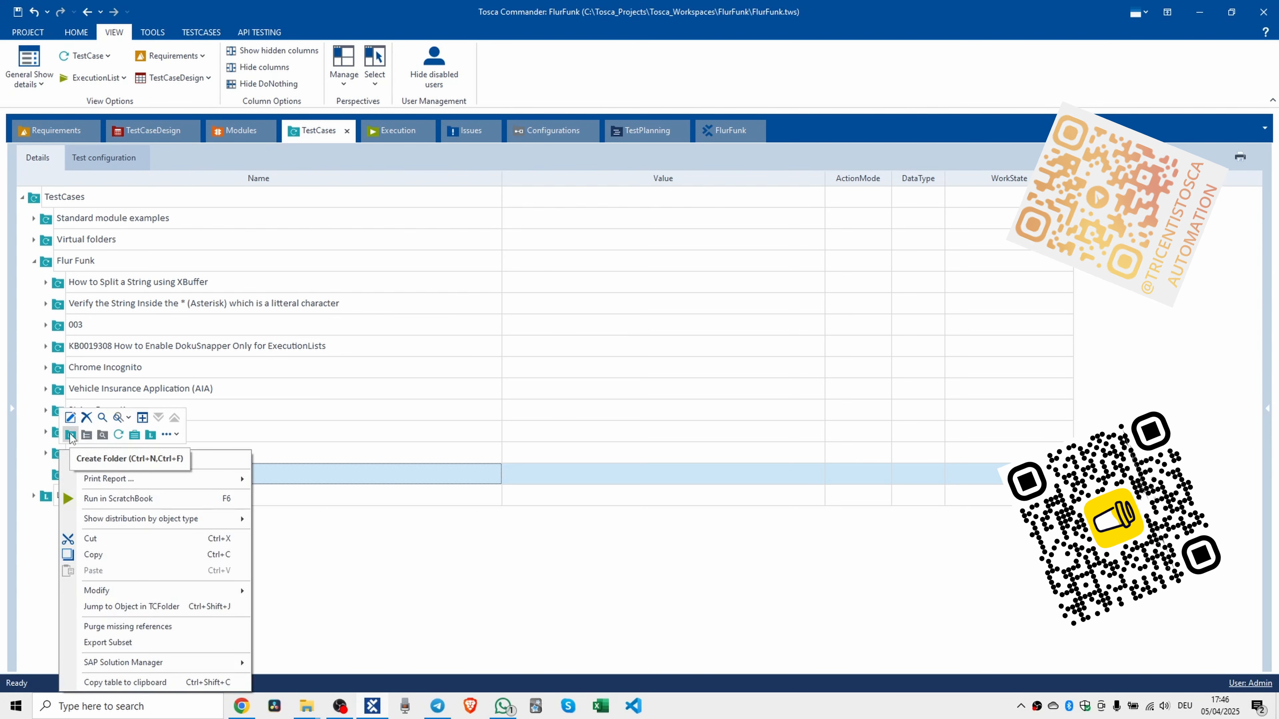
click(119, 435)
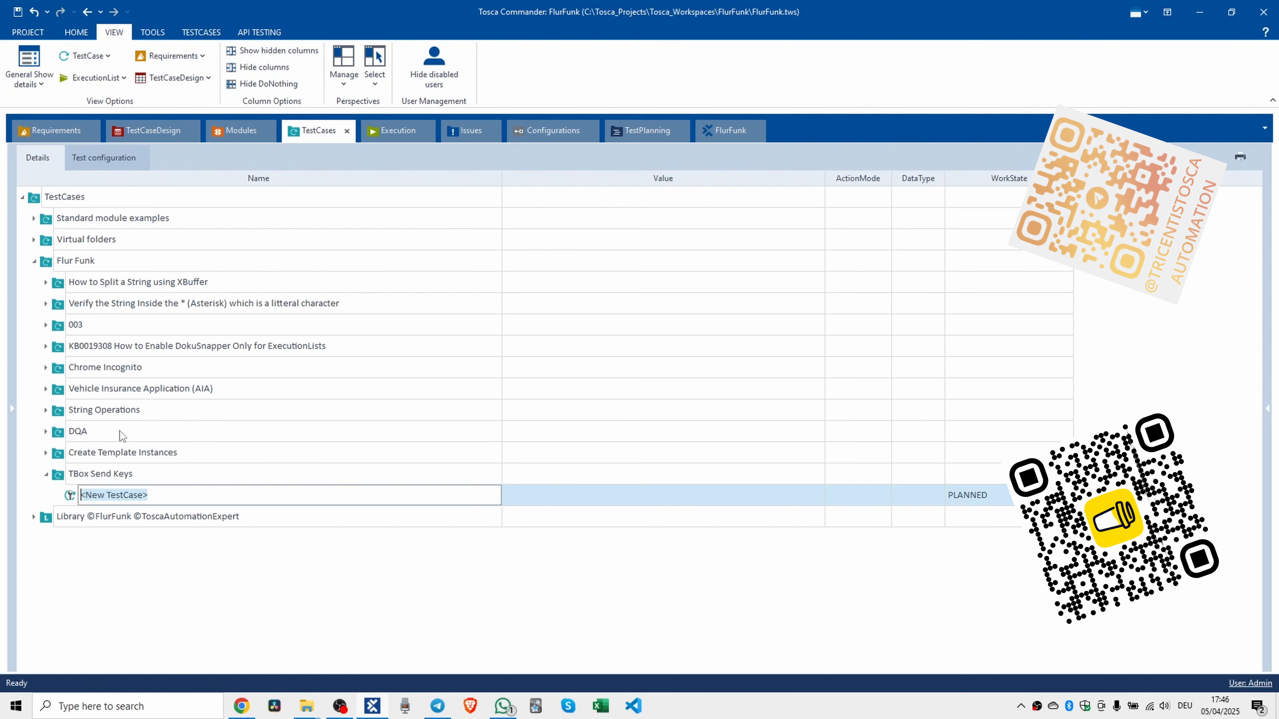
text(TBox Send Keys)
key(Return)
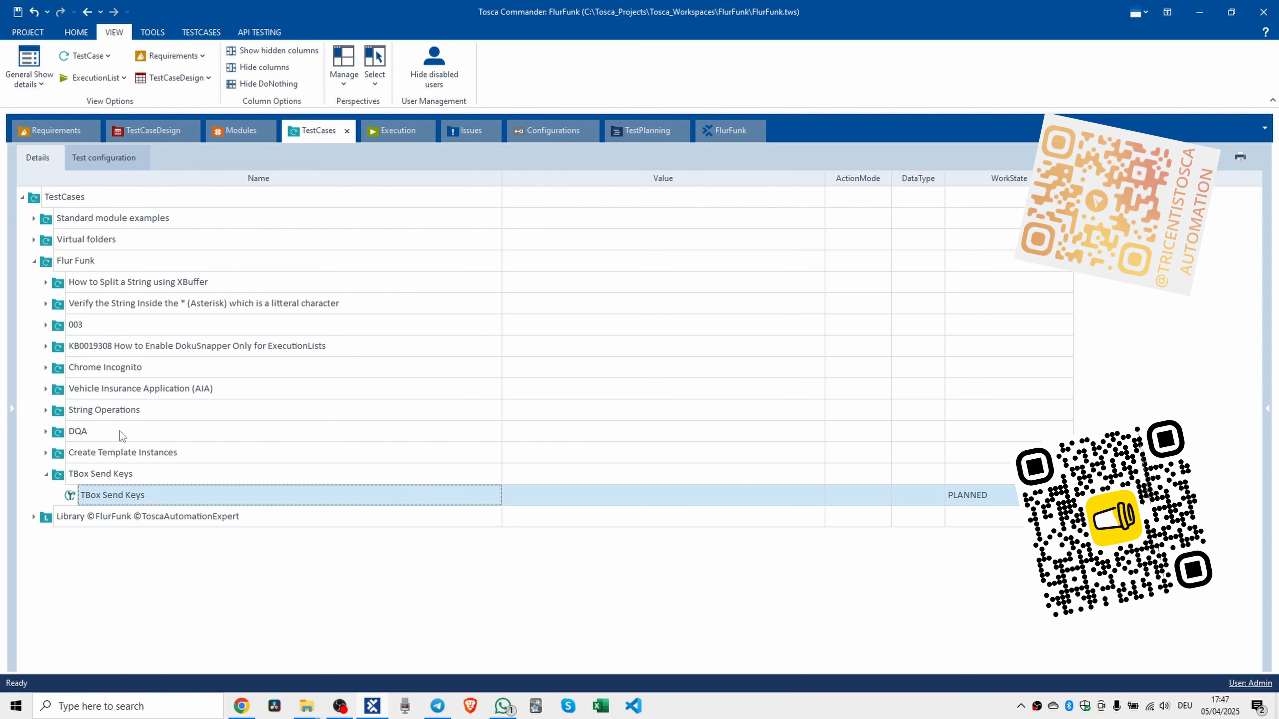
Add a test step based on the TBox Send Keys module to the new test case.
key(ctrl+t)
text(tbox send key)
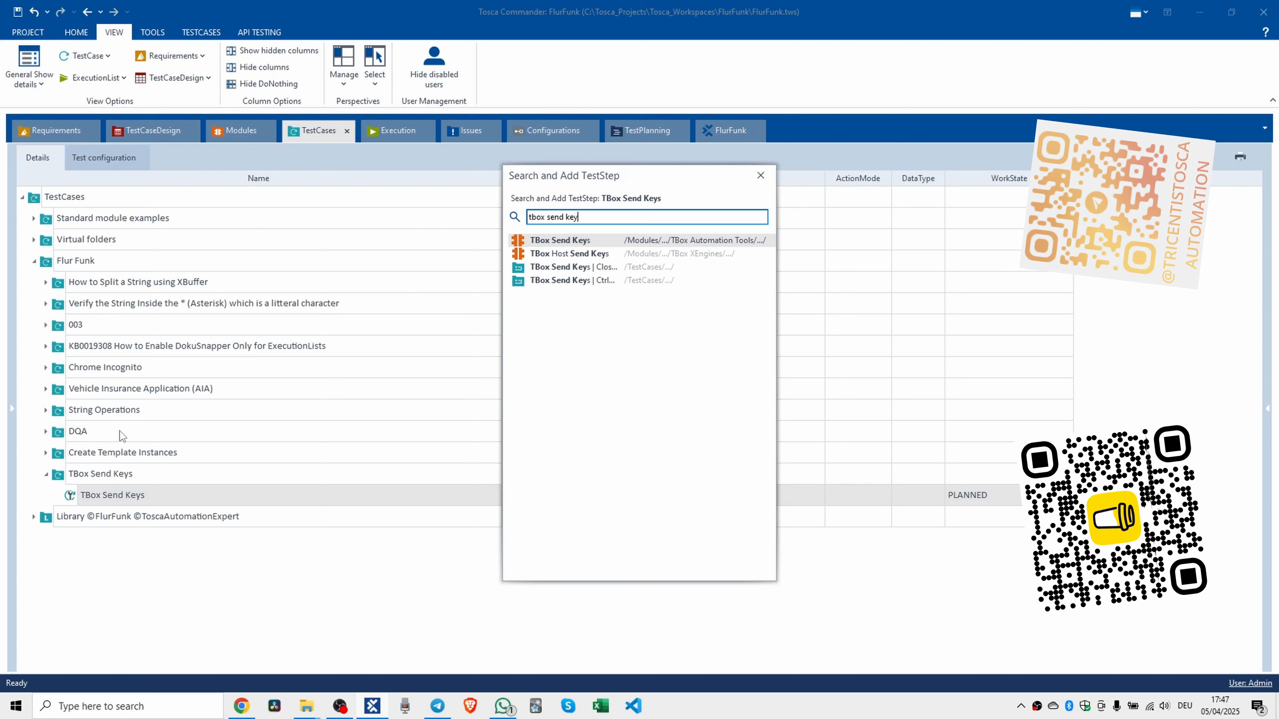
text(s)
key(Return)
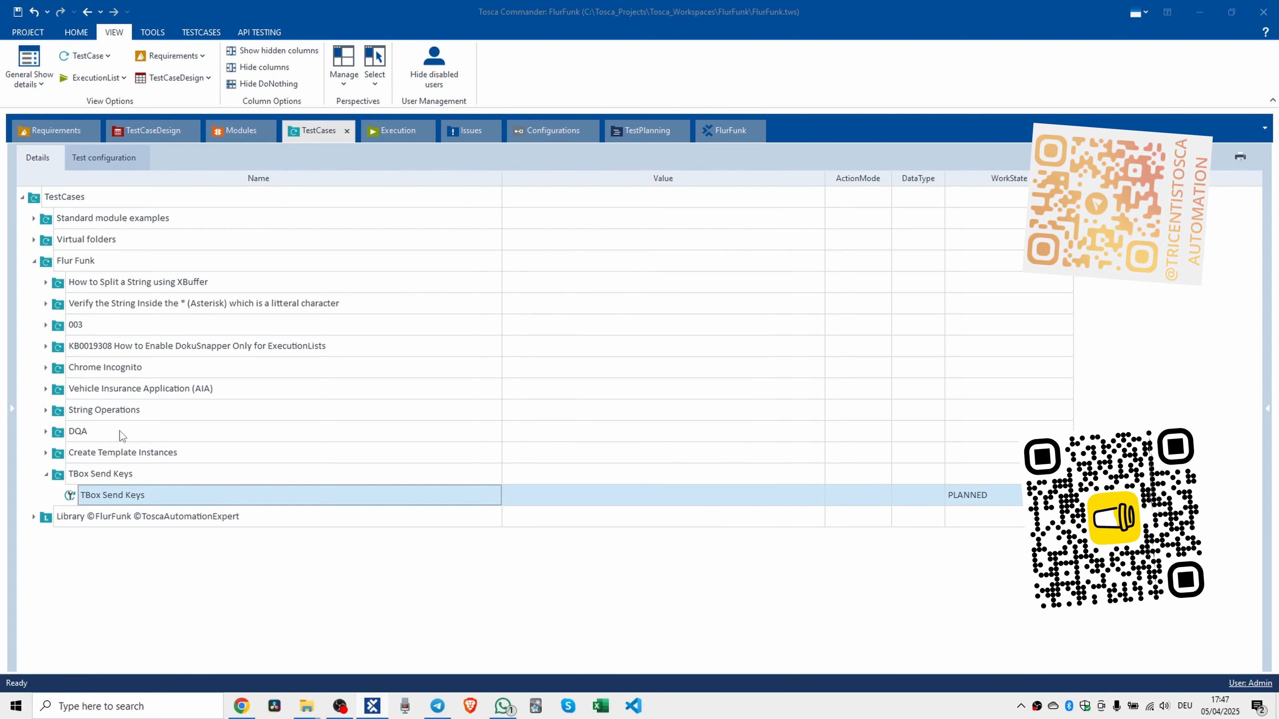
Rename the new test step as "TBox Send Keys - Sending a vanilla string in quotes".
click(156, 515)
click(181, 515)
text(- )
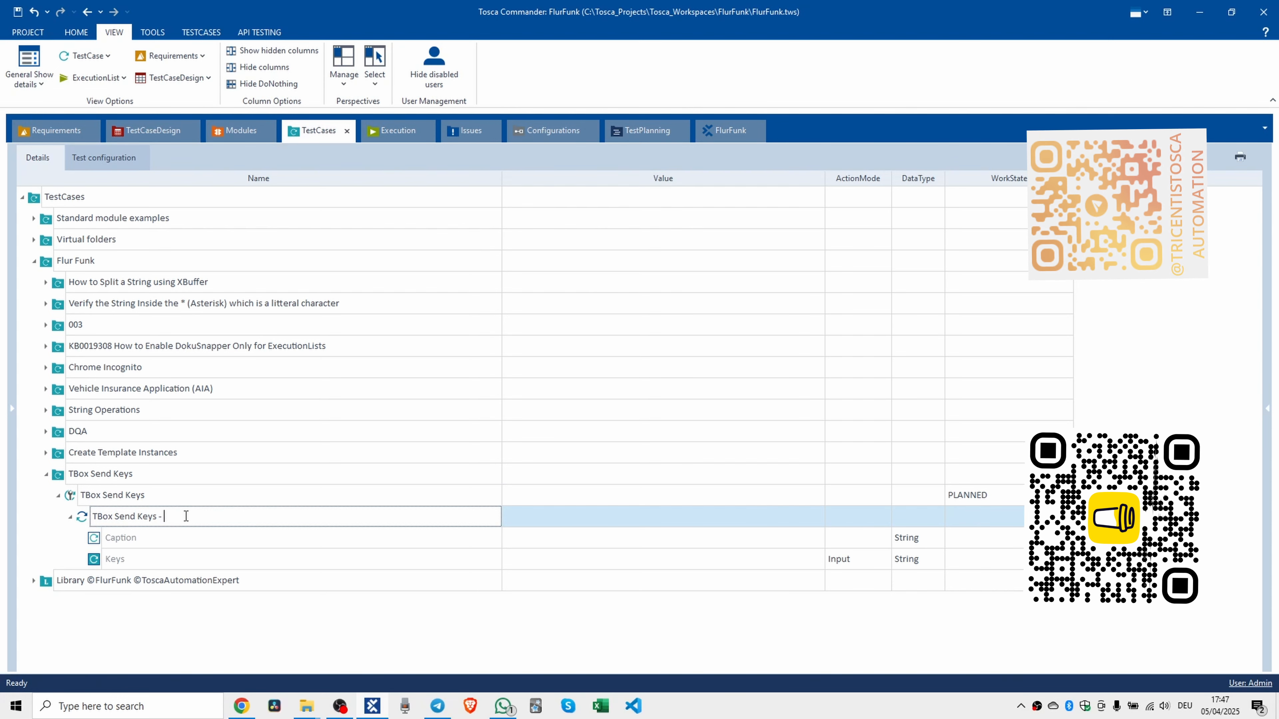
text(Sending)
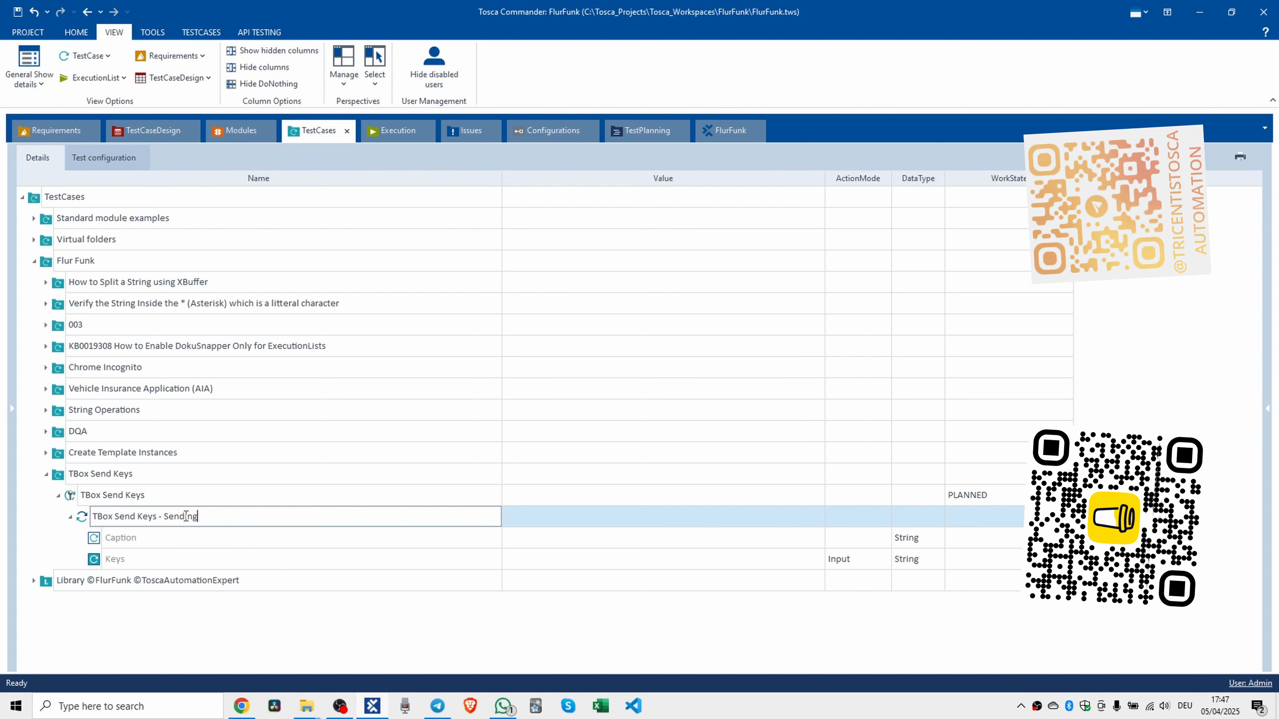
text( a vanilla string in quotes)
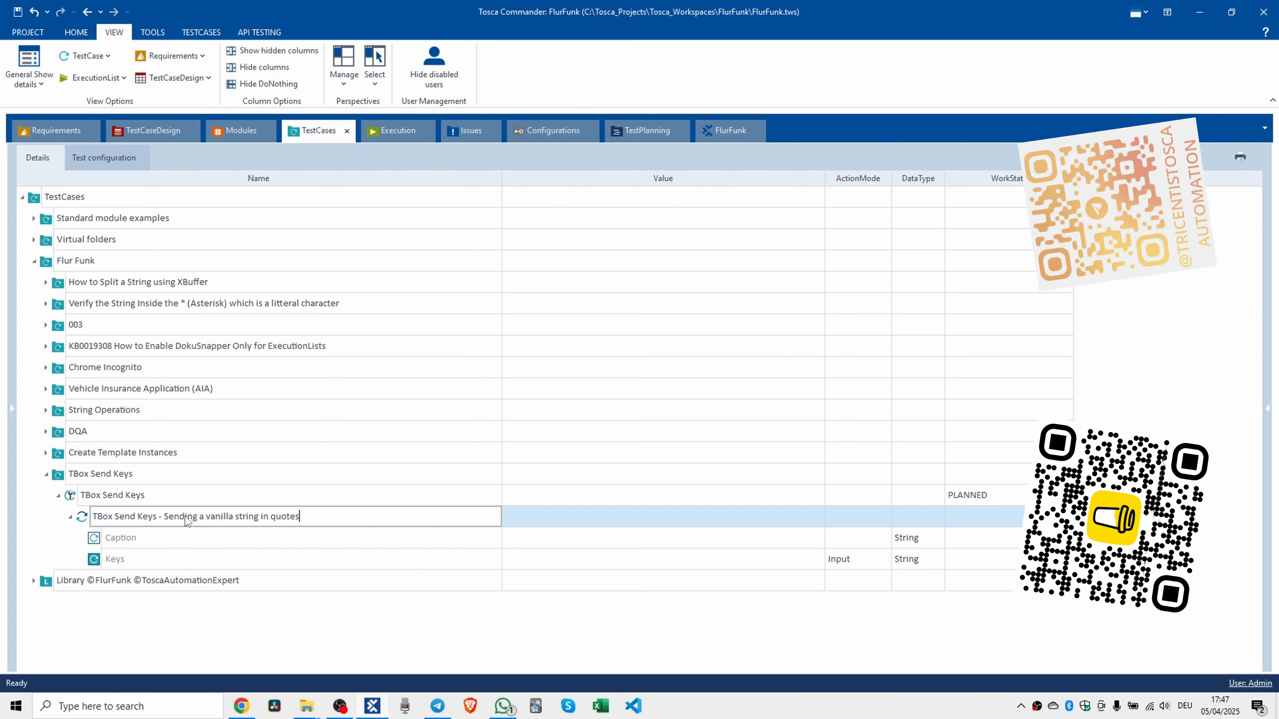
key(Return)
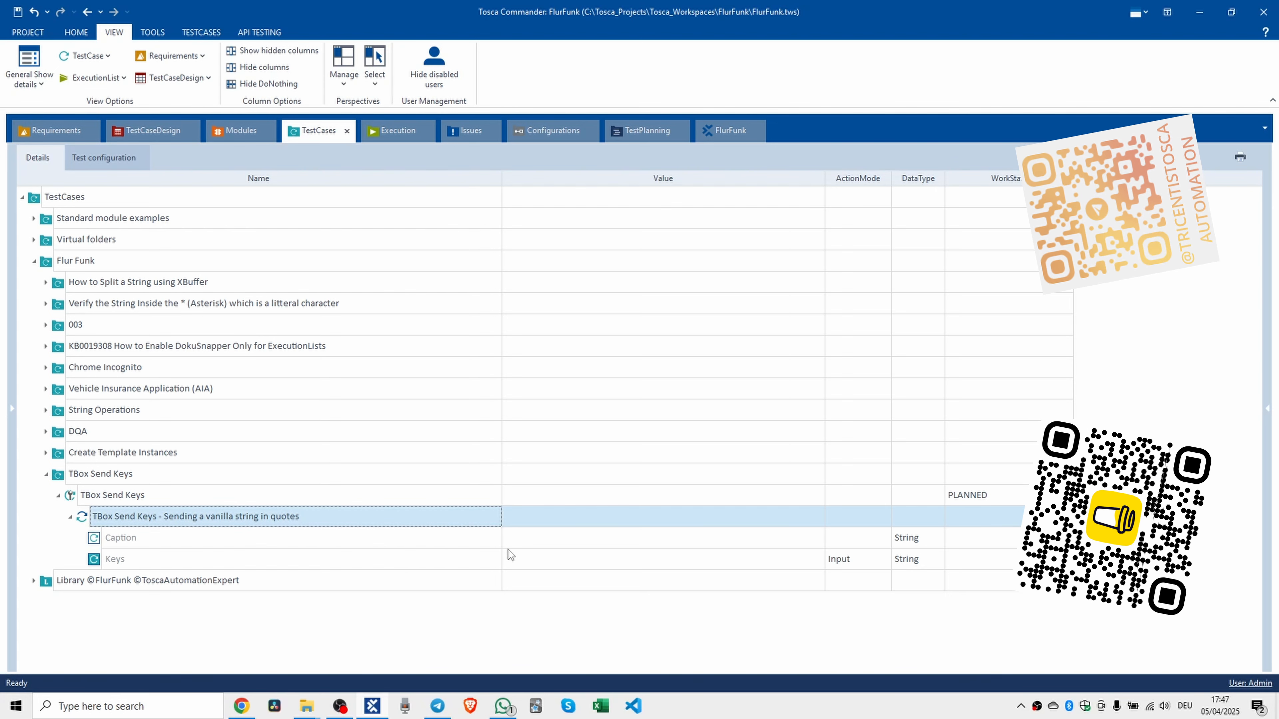
Set the Keys value of the vanilla string step to "This is just a string", including the double quotes.
click(533, 557)
click(549, 559)
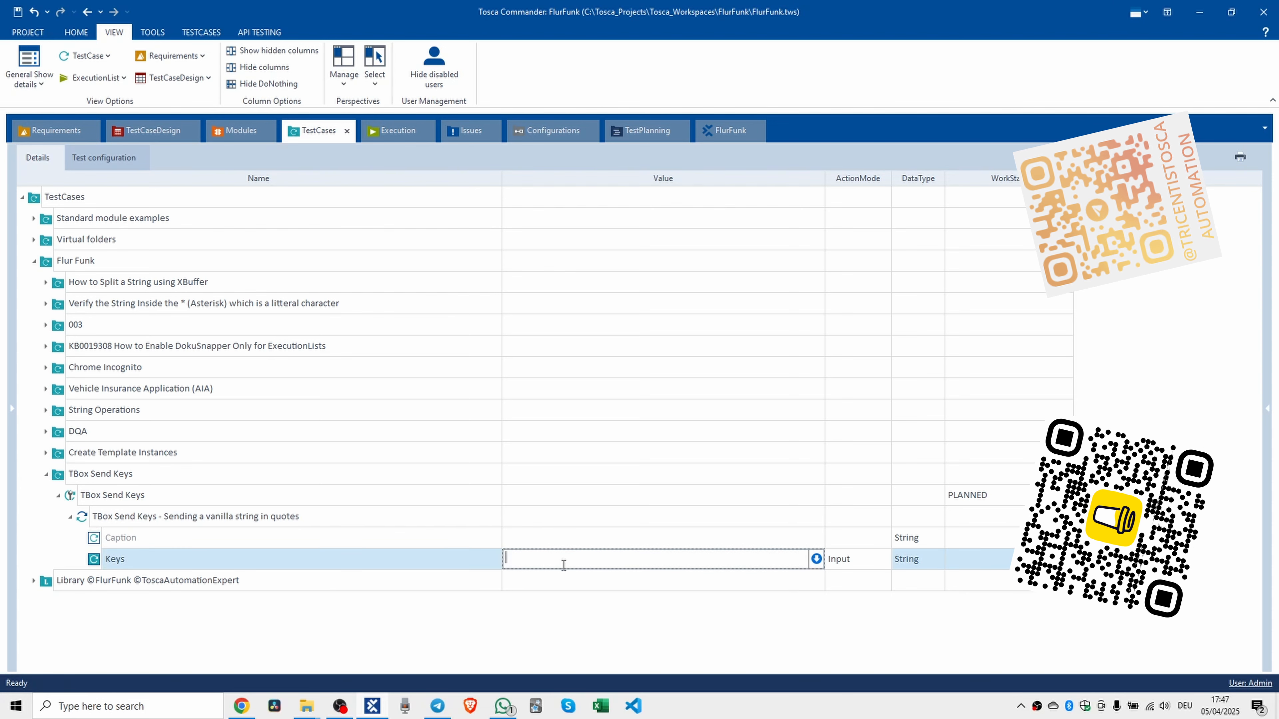
text("This is)
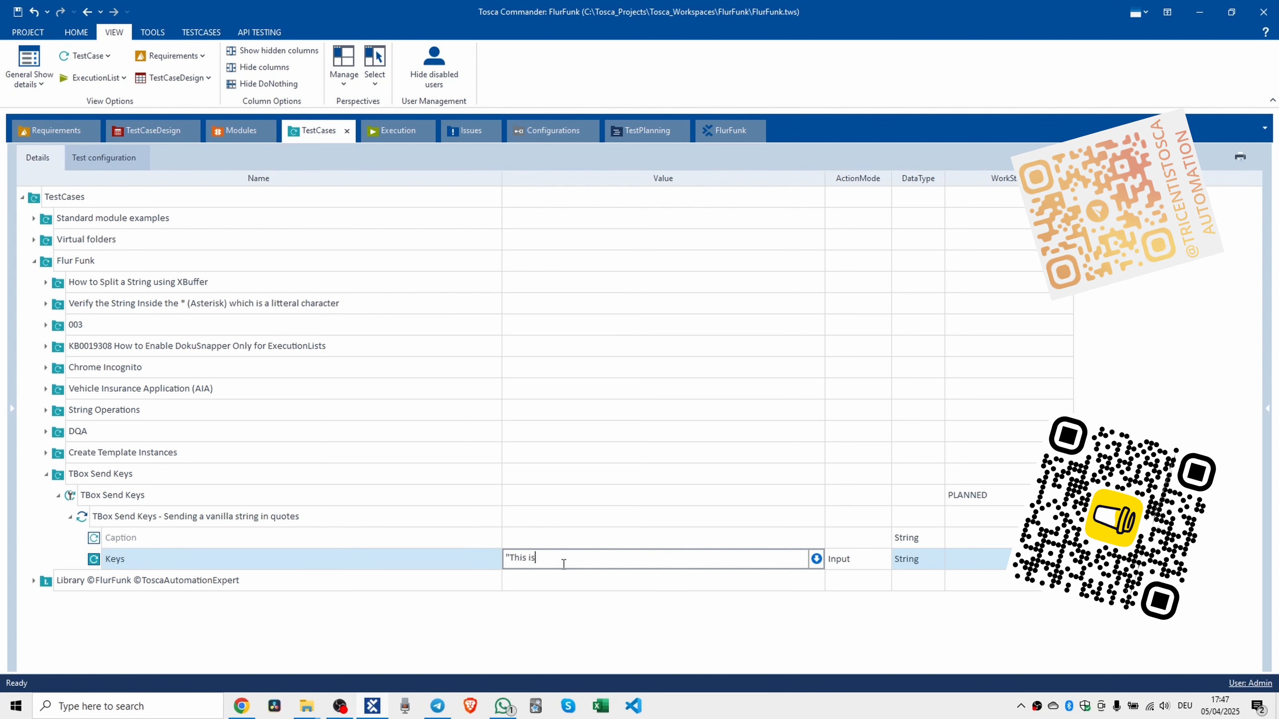
text( just a string")
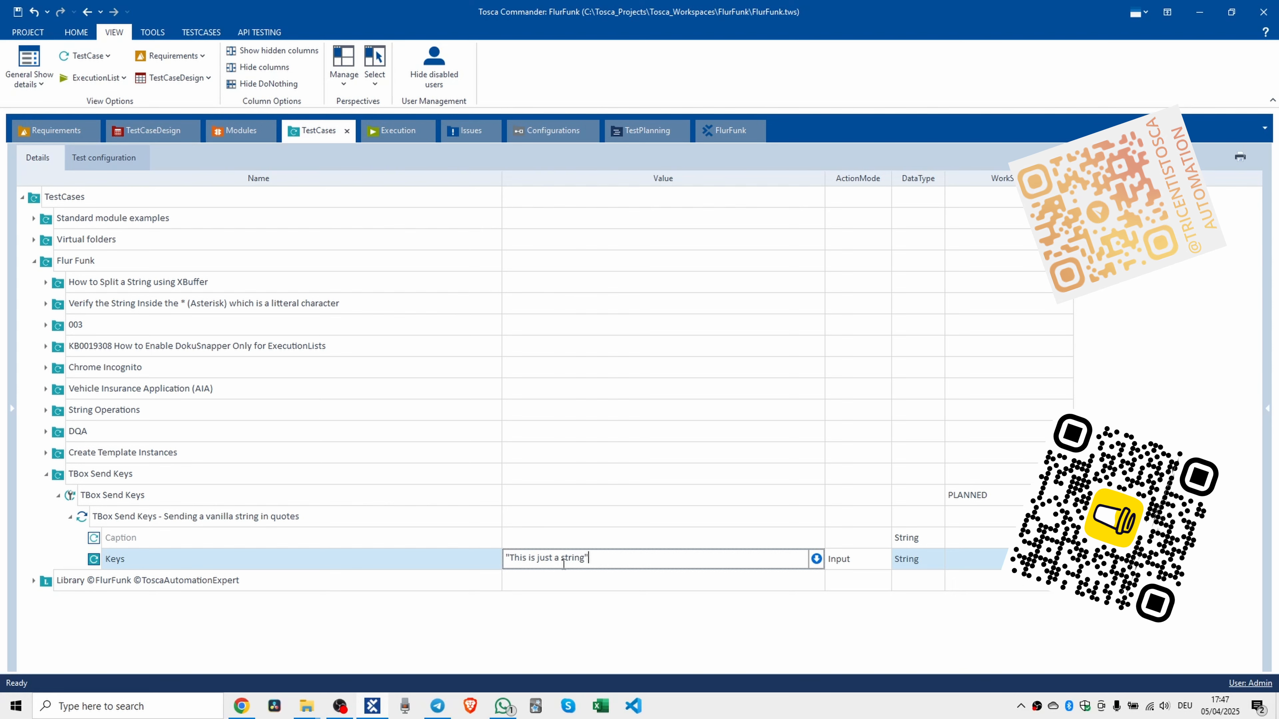
key(Return)
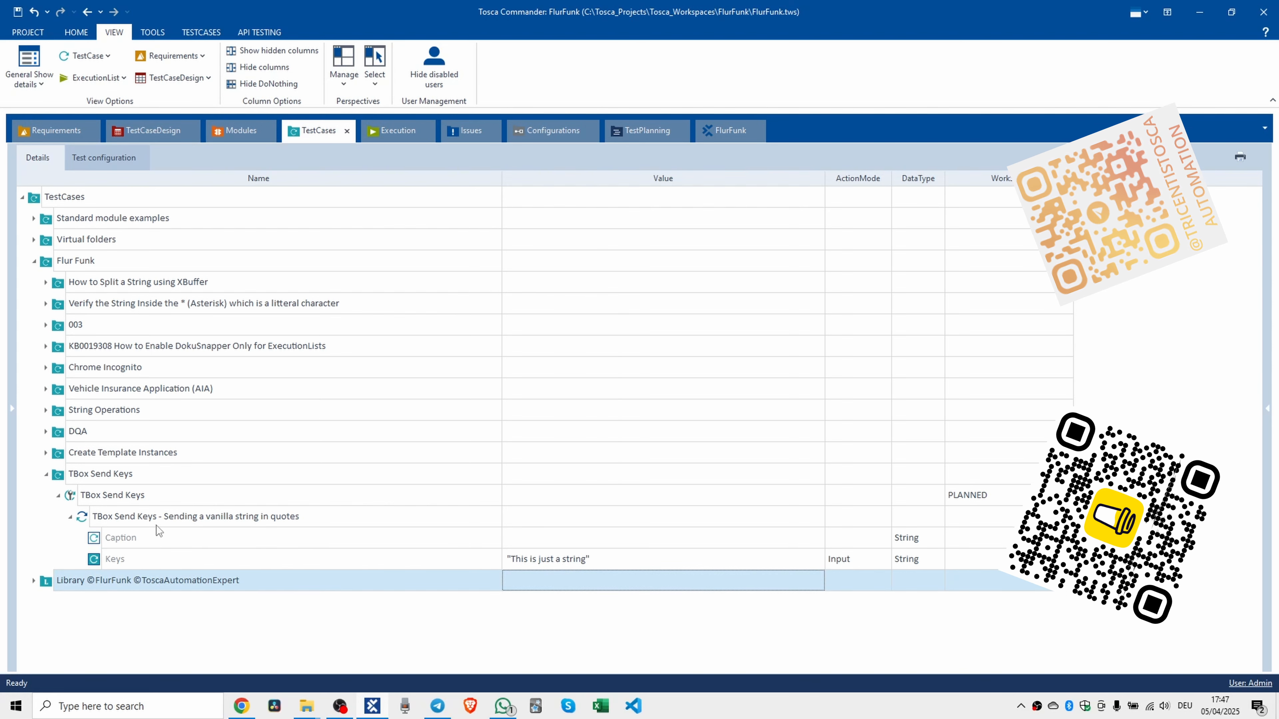
click(70, 517)
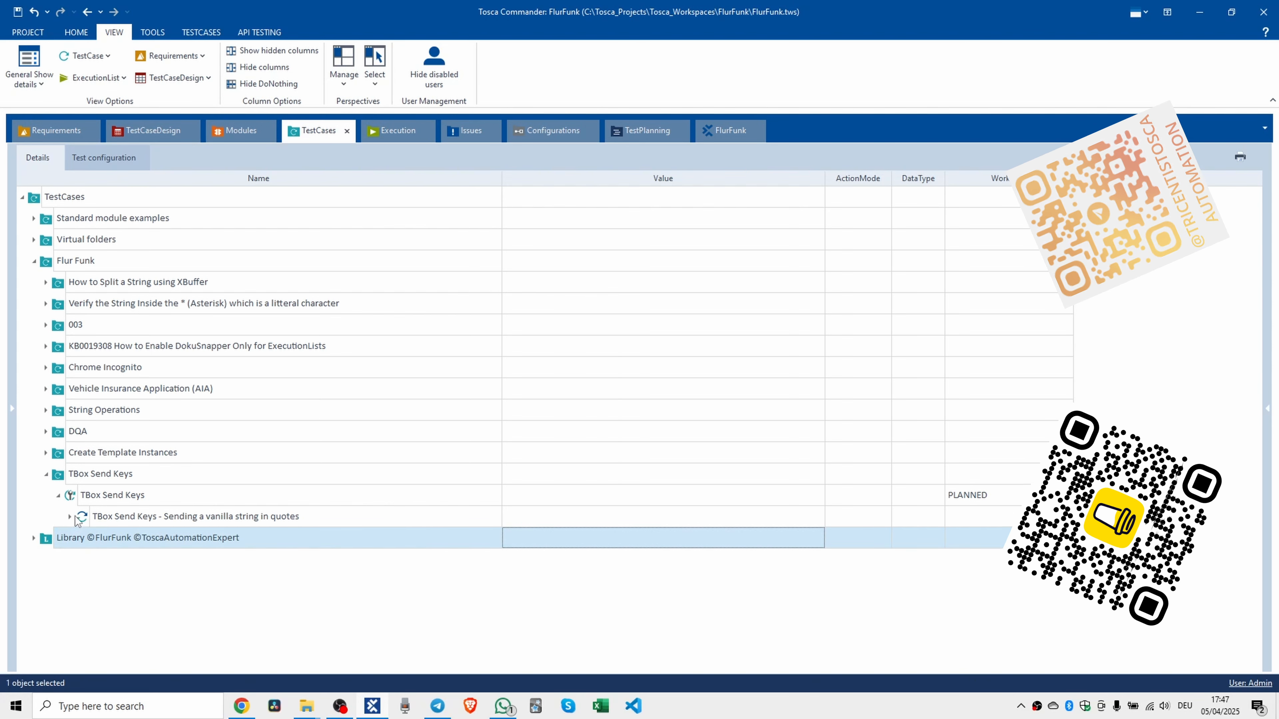
click(91, 498)
key(ctrl+t)
text(tbo)
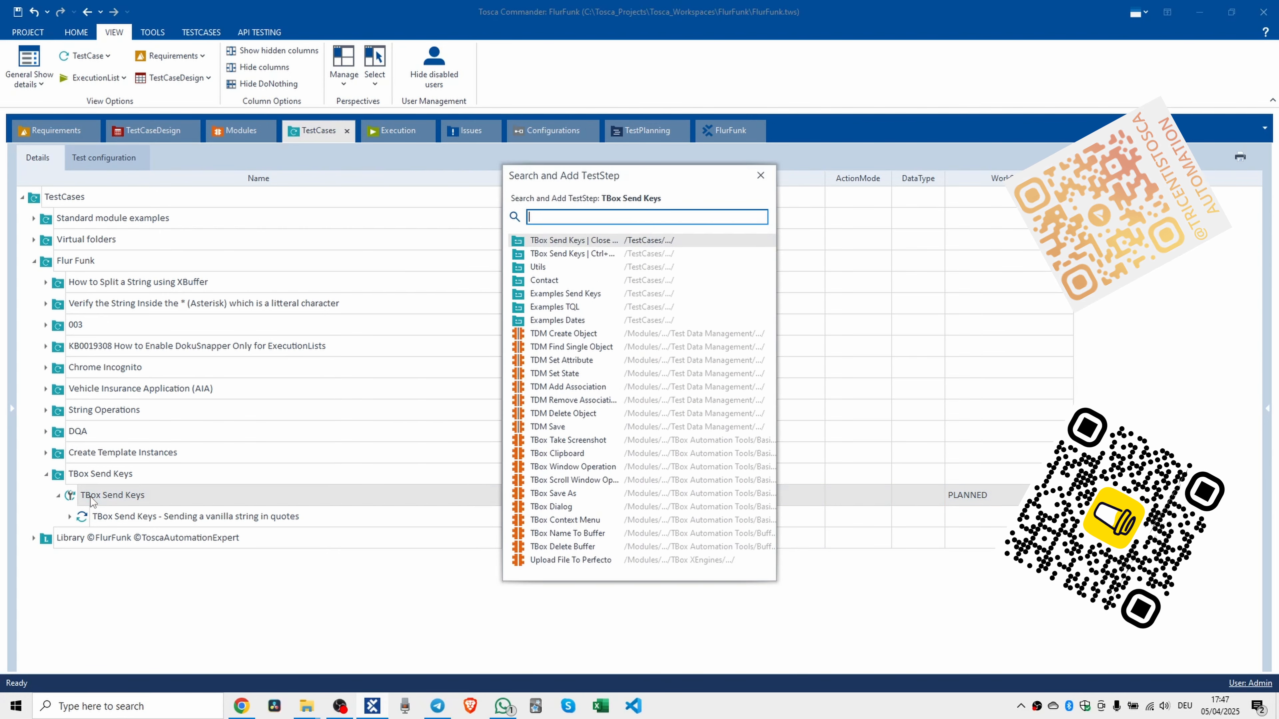
key(Escape)
click(70, 517)
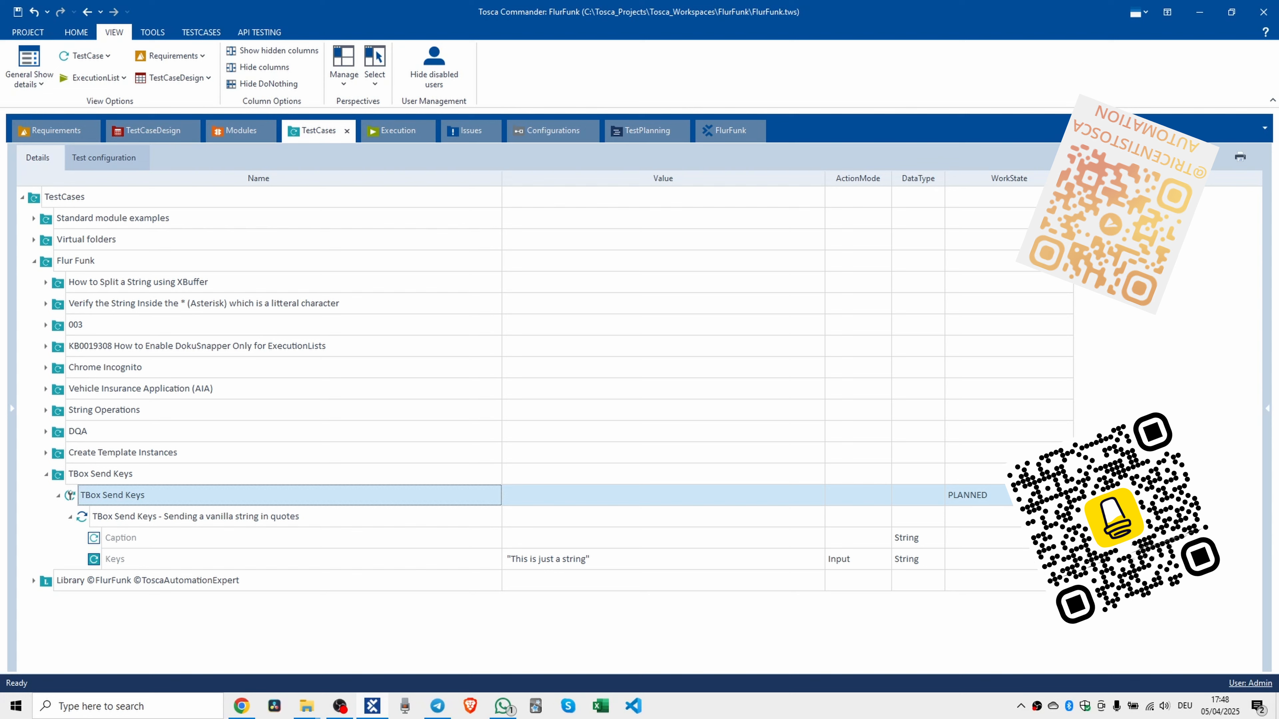
key(alt+Tab)
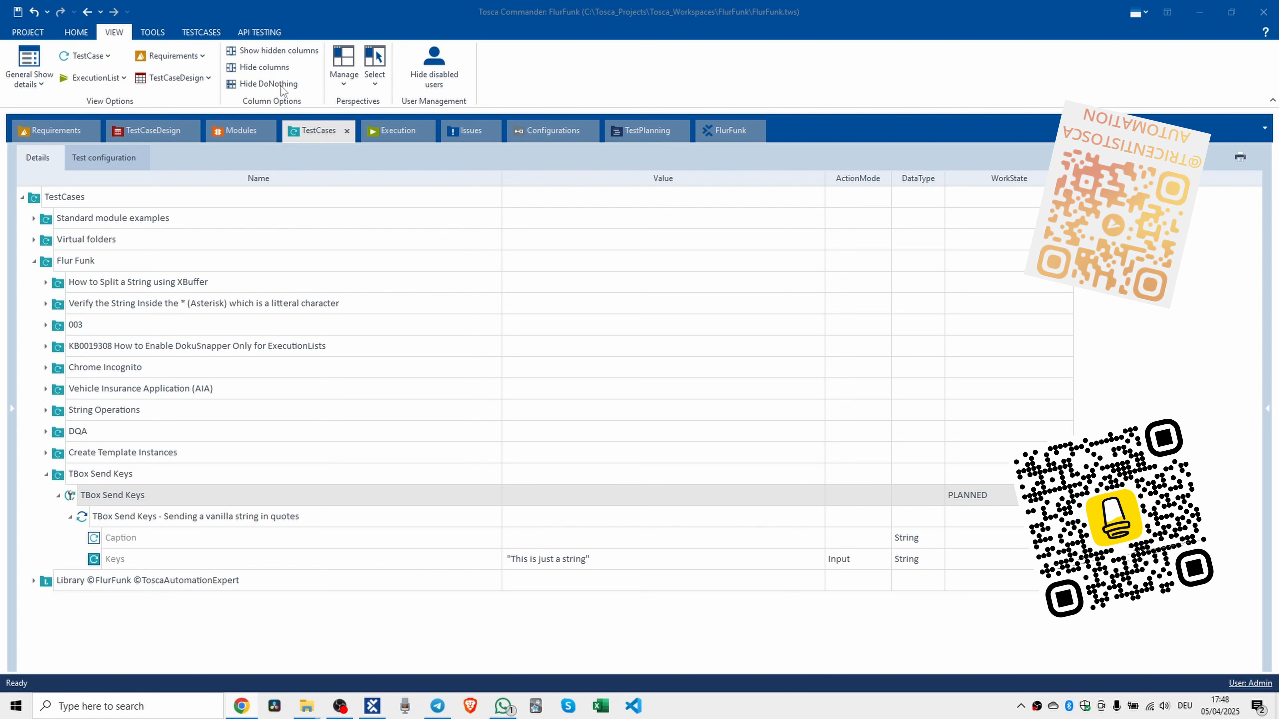
Add a second test step based on the TBox Send Keys module to the TBox Send Keys test case.
click(69, 517)
click(80, 518)
click(88, 496)
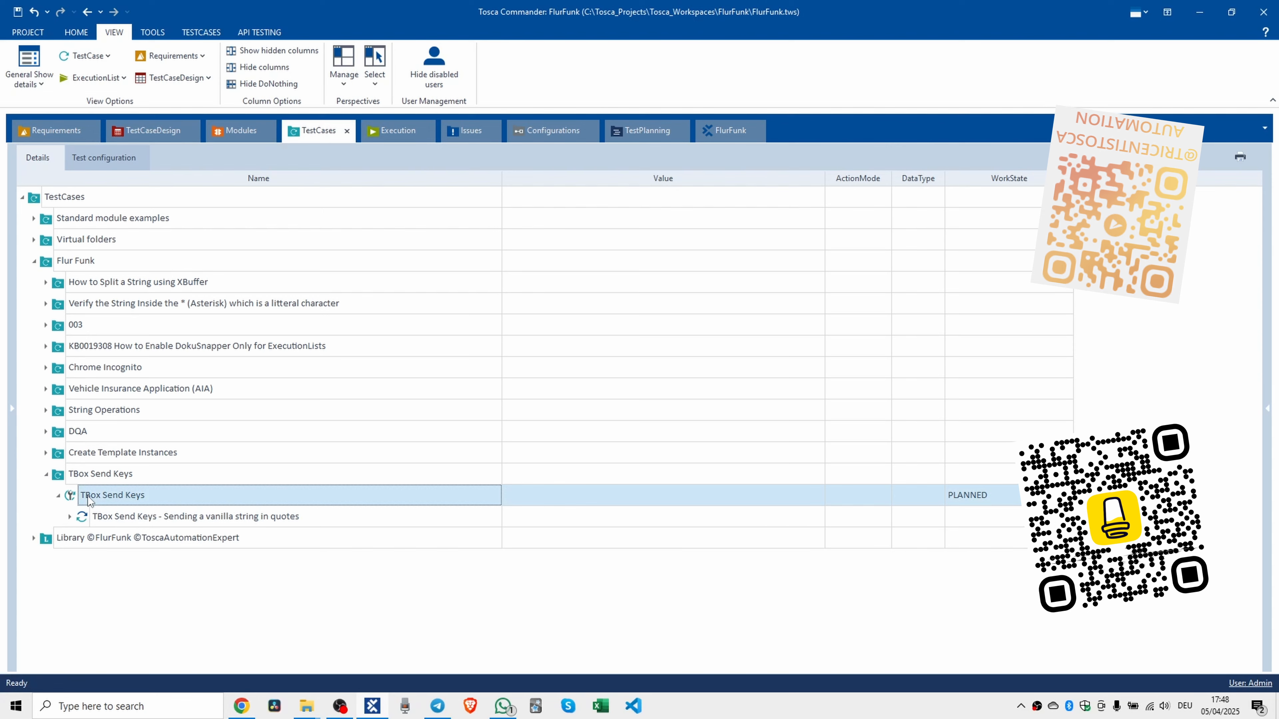
key(ctrl+t)
text(tbox send keys)
key(Return)
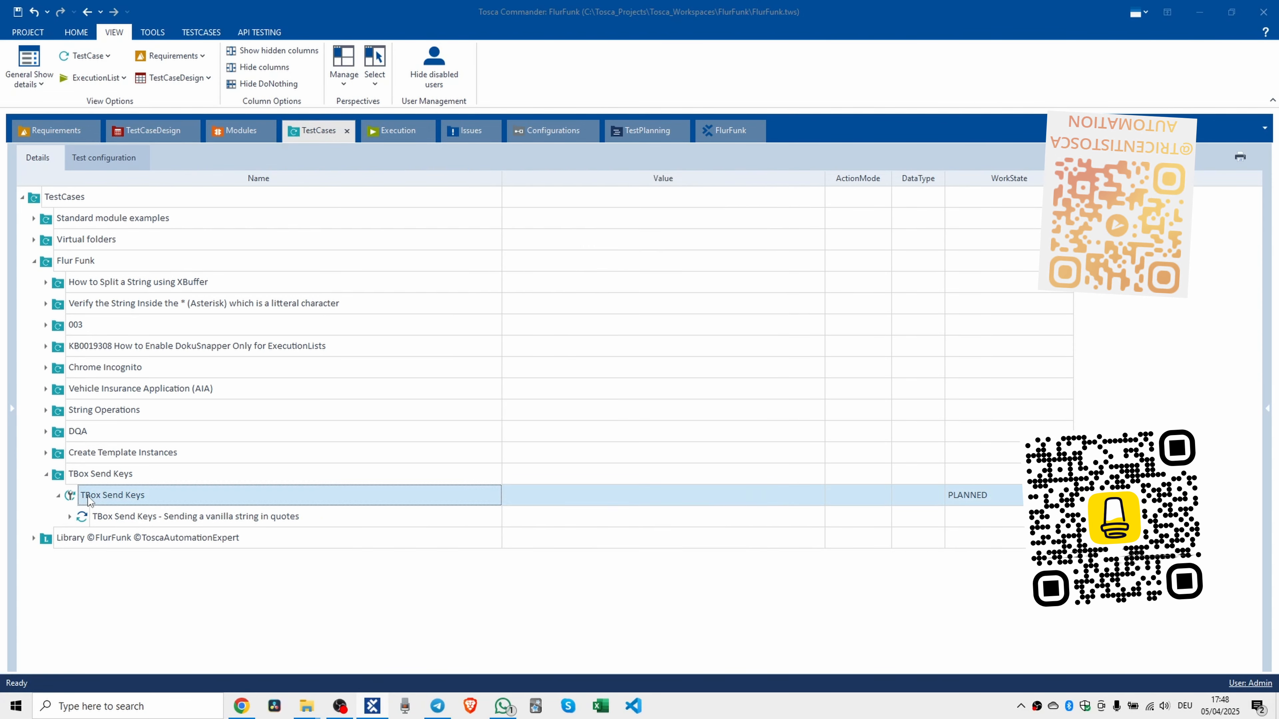
Rename the second test step as "TBox Send Keys - Sending Ctrl+A".
click(168, 536)
click(179, 537)
text(- Sending Ctrol)
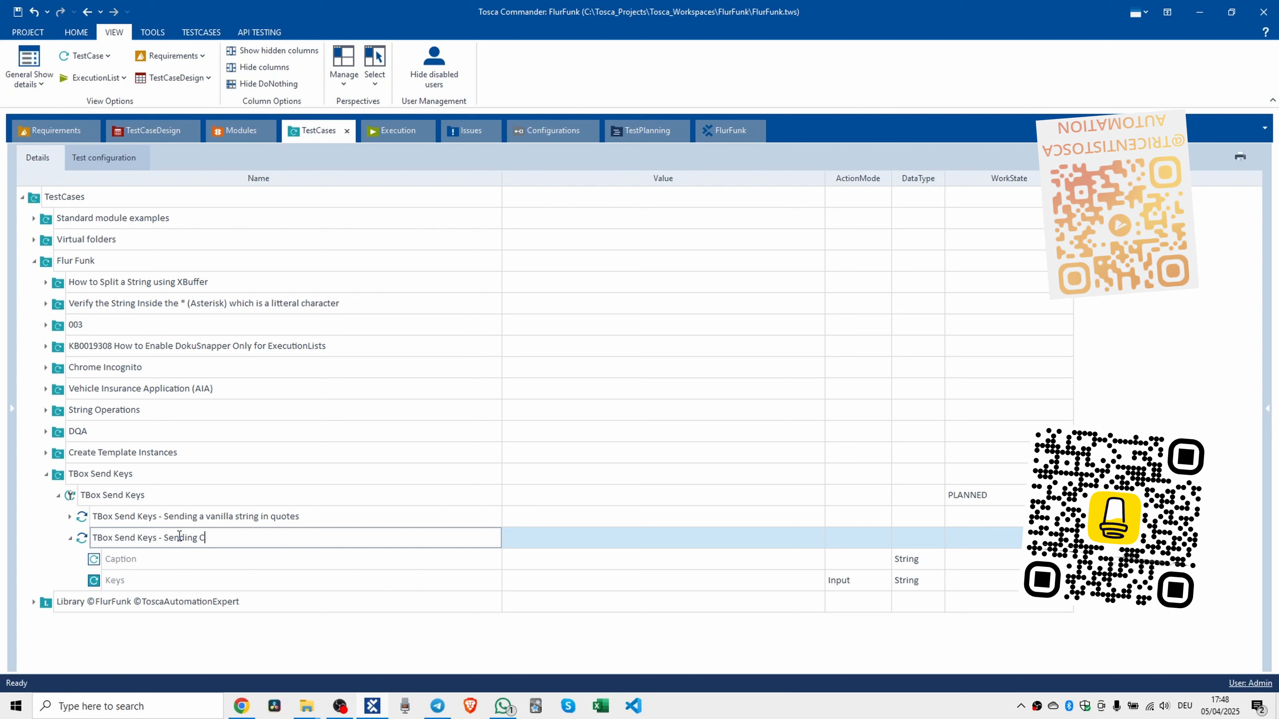
key(BackSpace)
key(BackSpace)
key(BackSpace)
text(l+A)
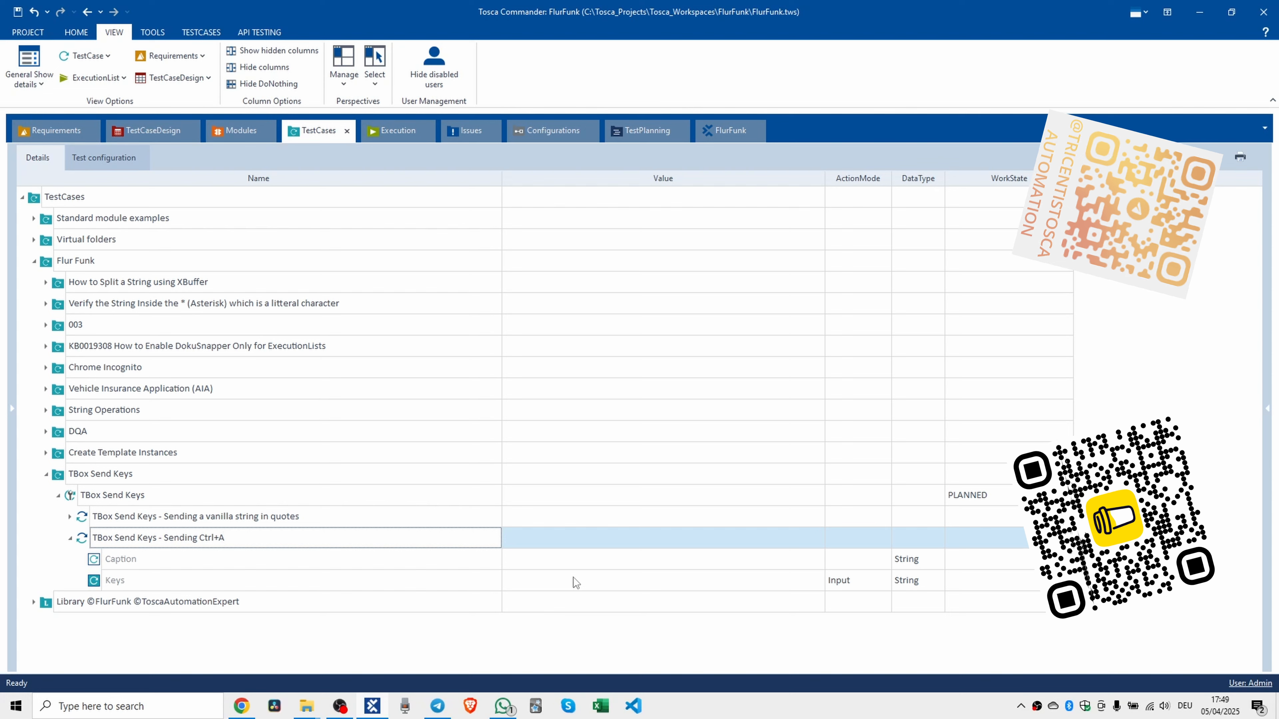
Set the Keys value of the Sending Ctrl+A step to ^{a}.
click(582, 579)
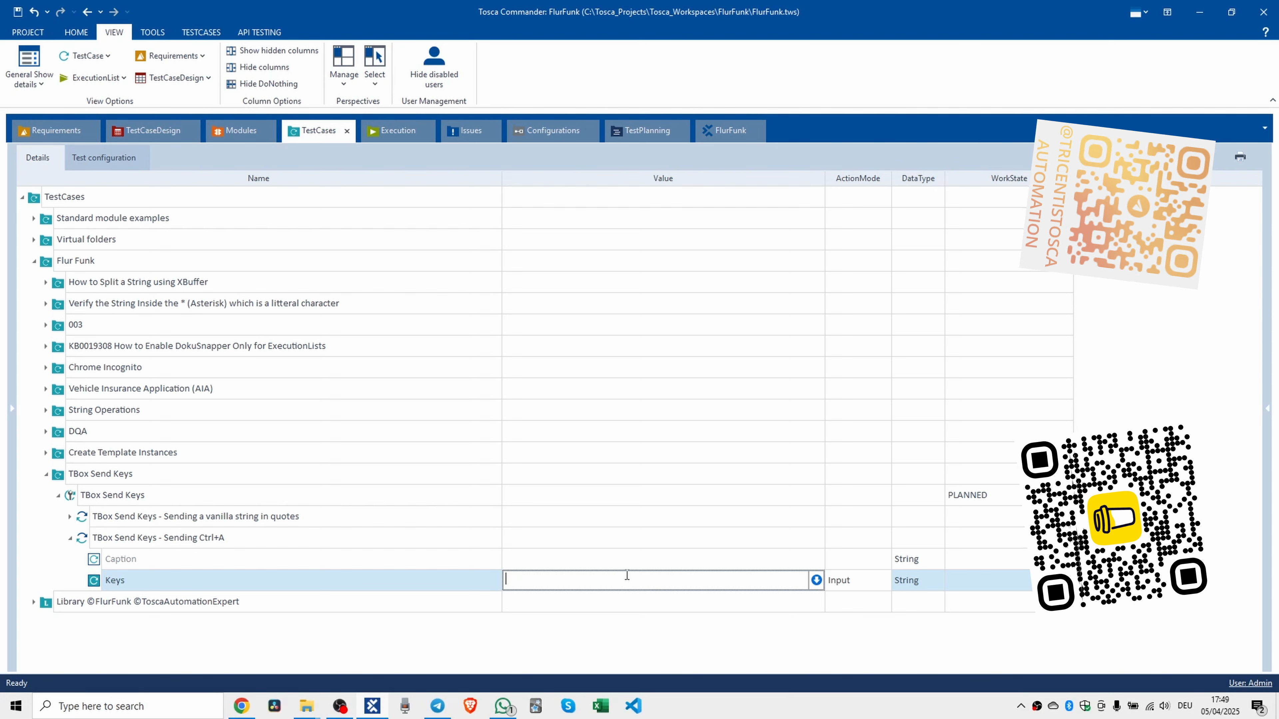
text(^^)
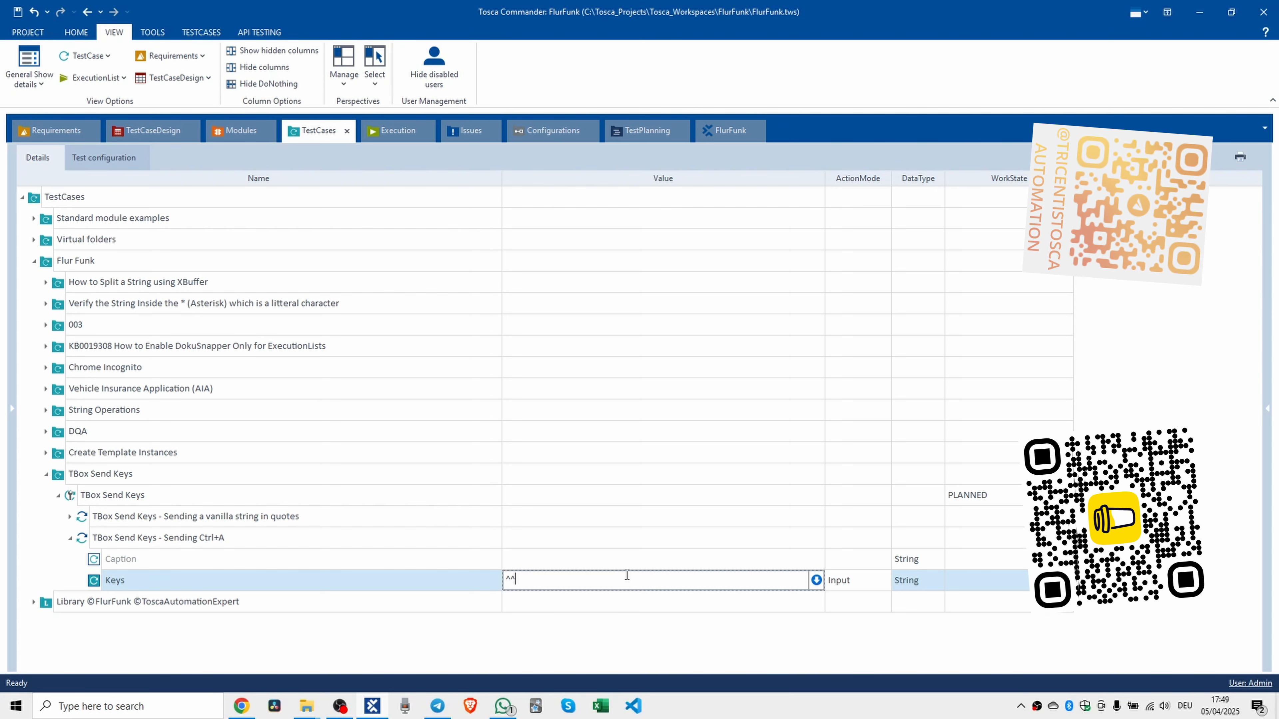
key(BackSpace)
key(Right)
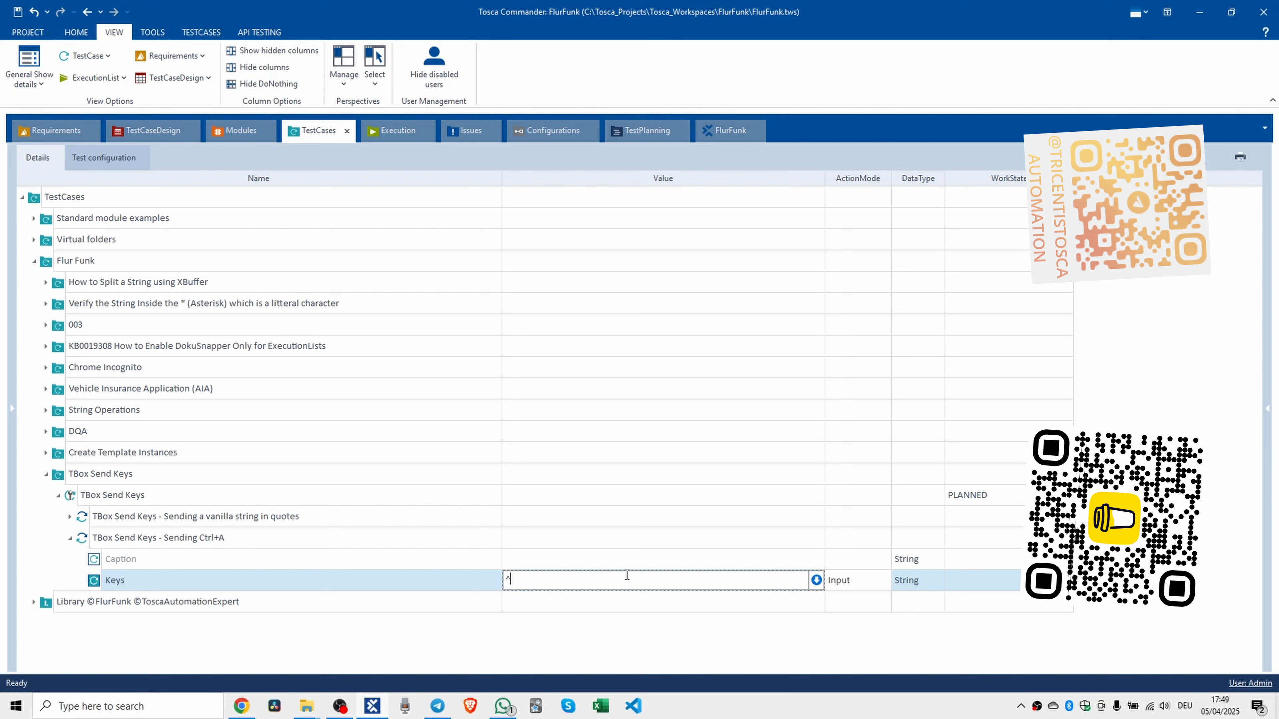
text({)
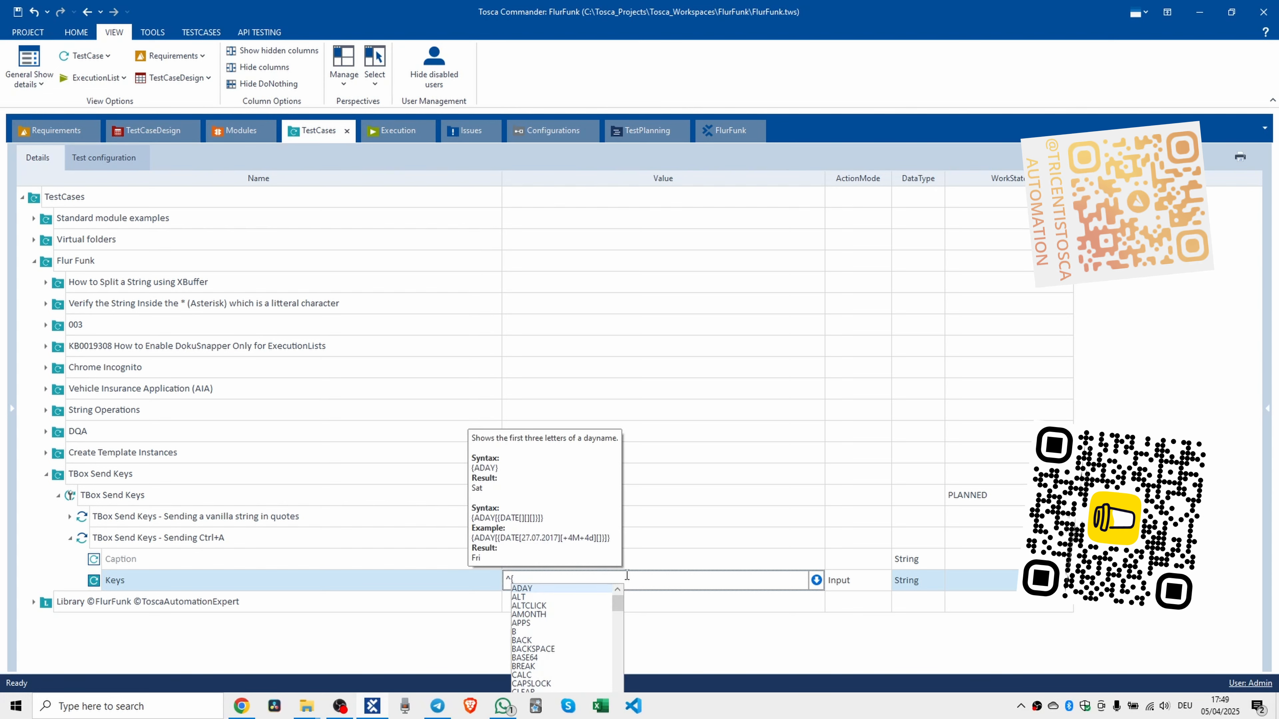
text(a})
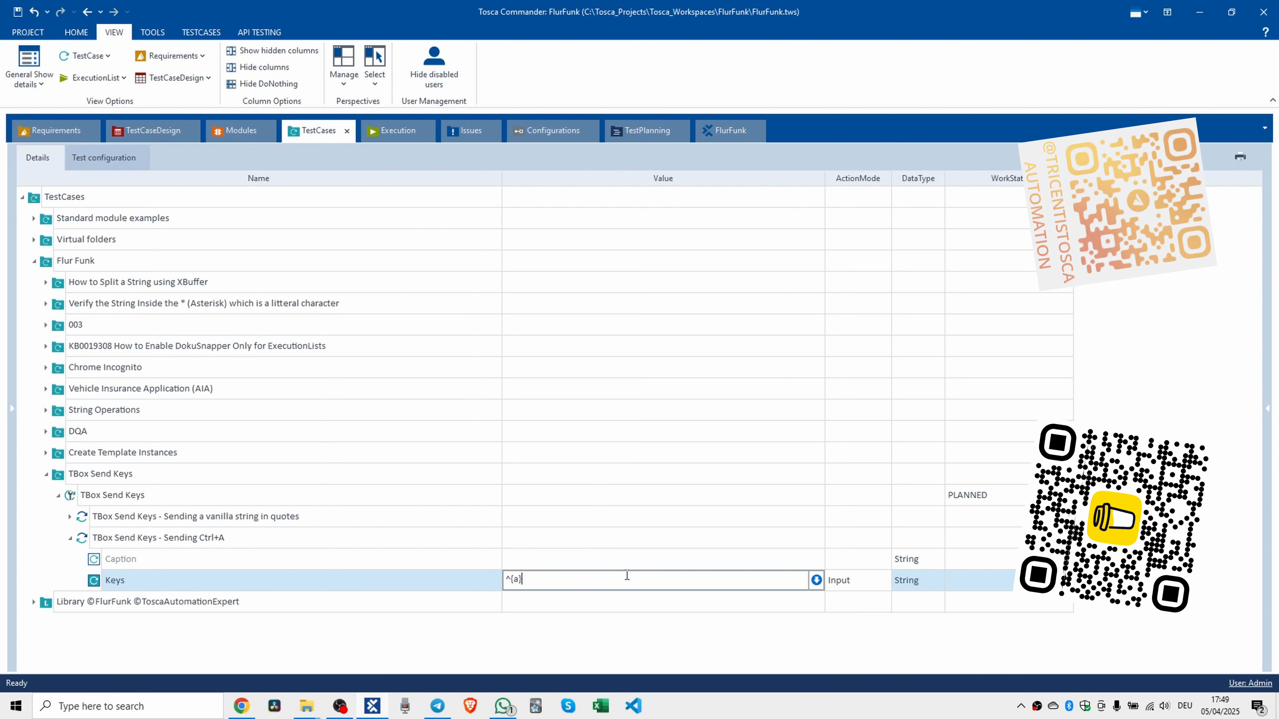
key(Return)
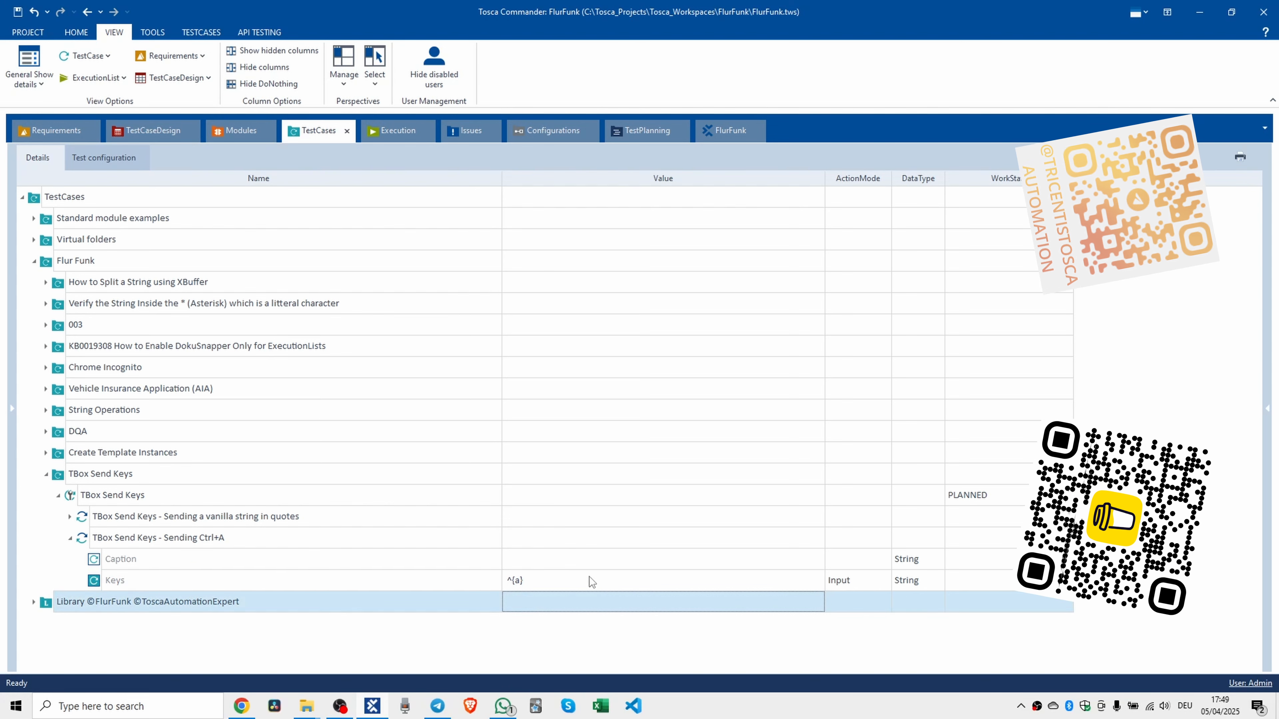
click(580, 575)
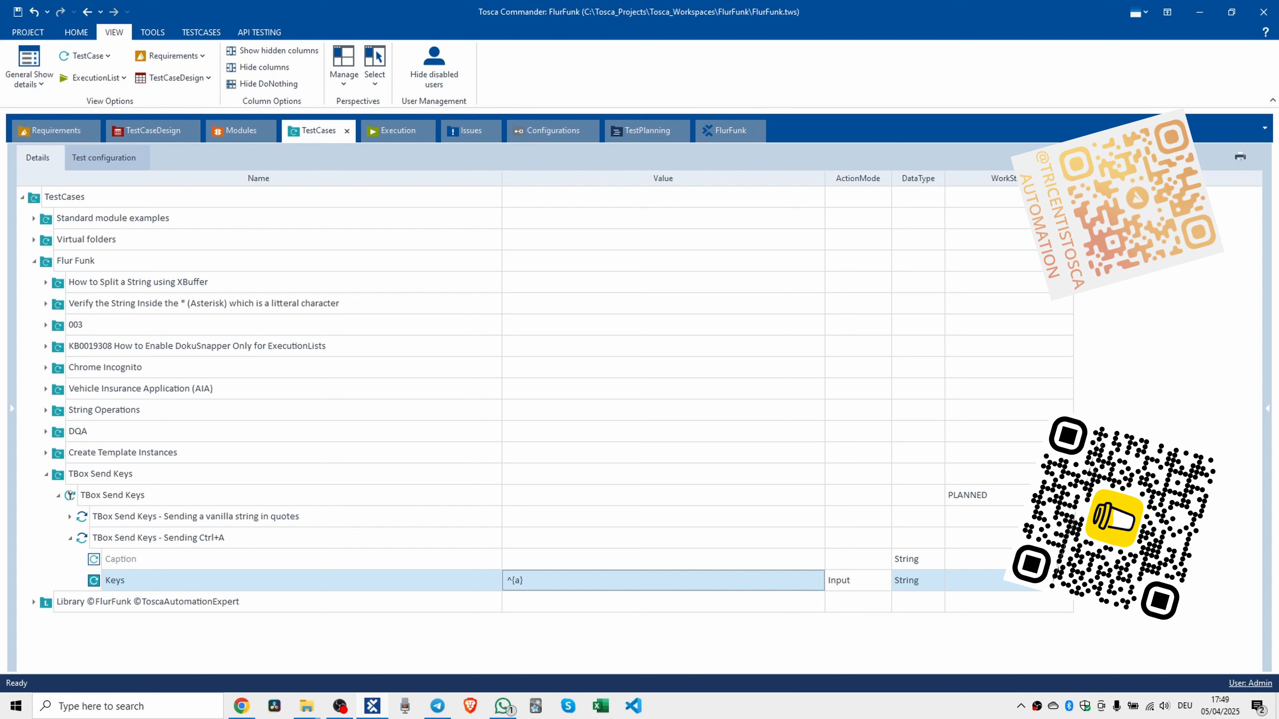
key(alt+Tab)
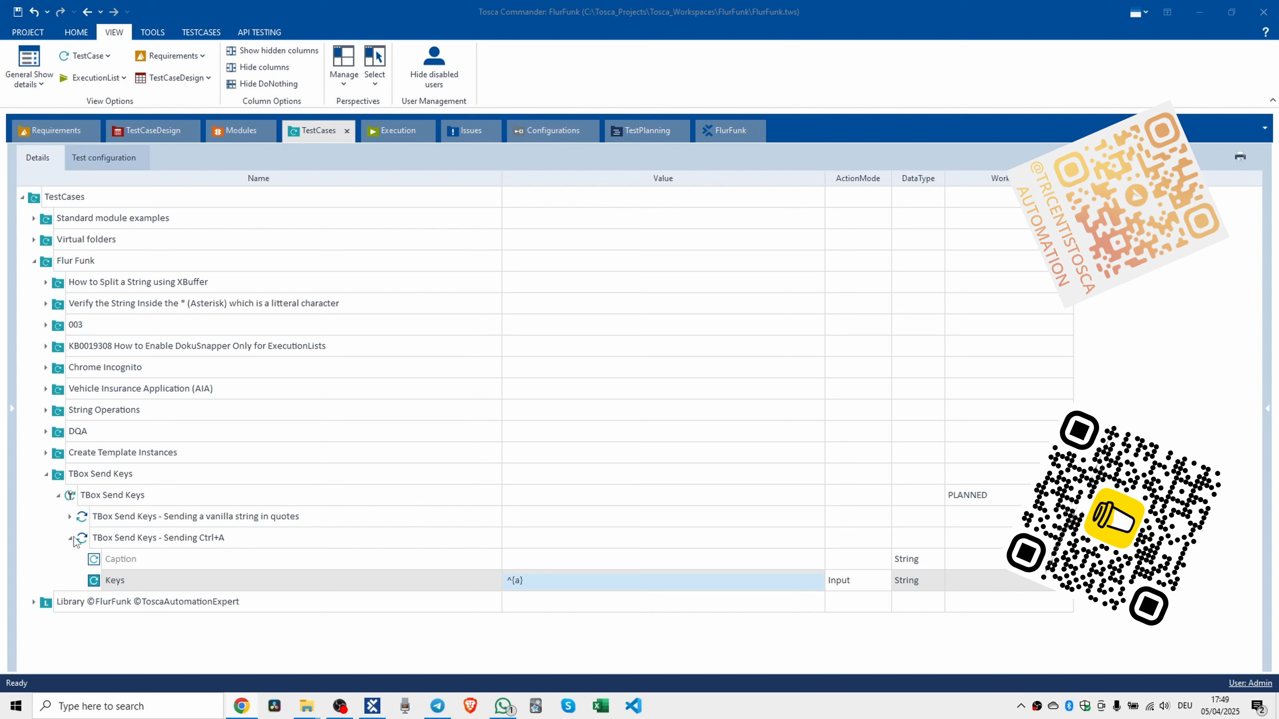
Prefix the name of the vanilla string test step with "Example 1:".
click(103, 518)
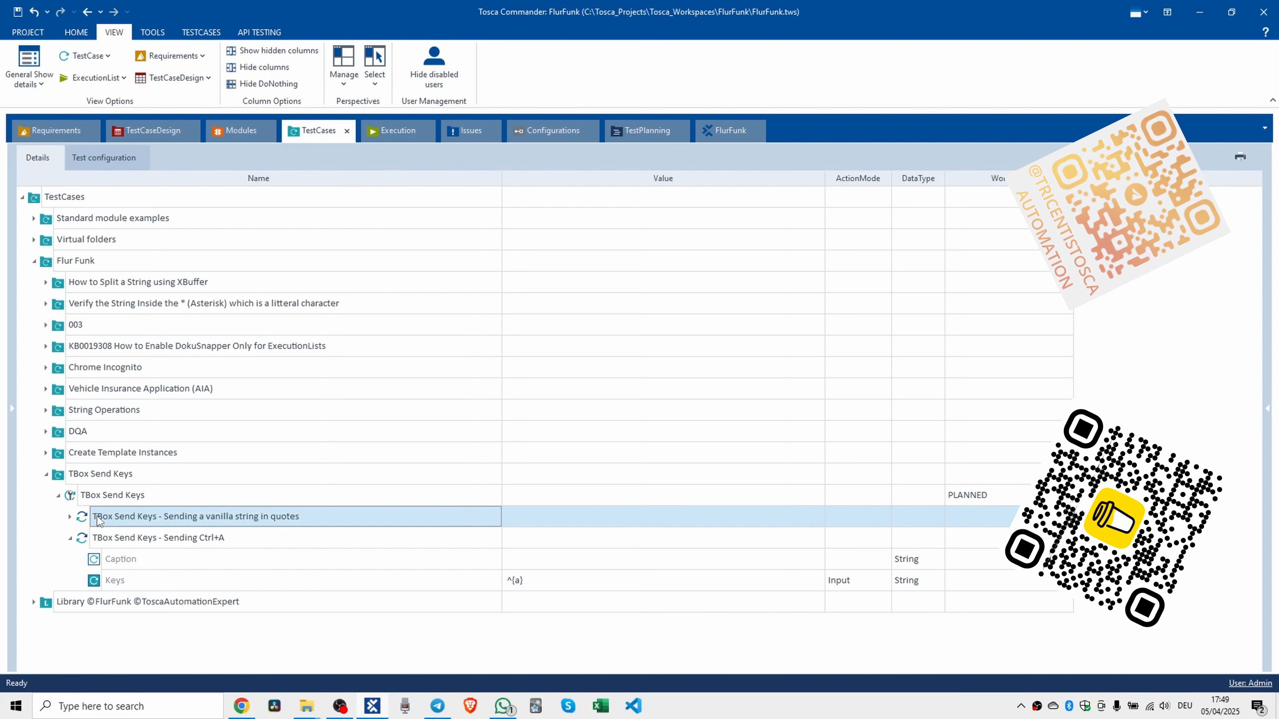
click(97, 517)
text(Example 1:)
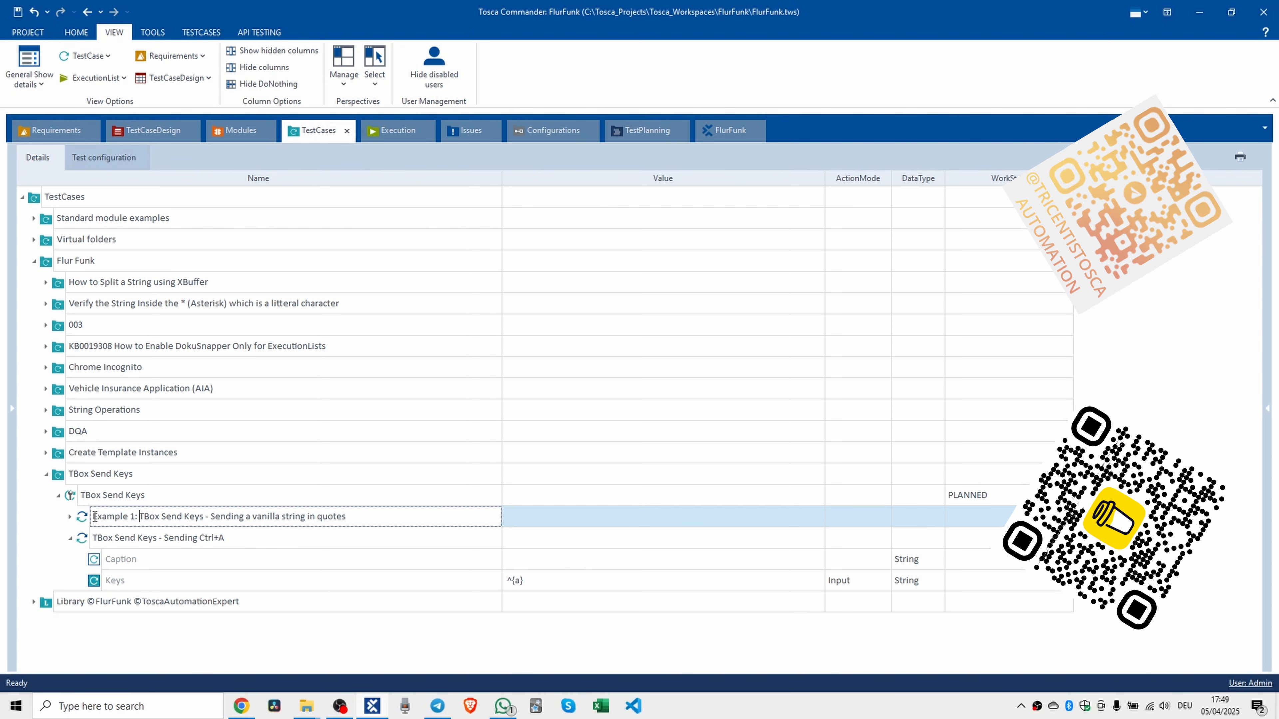
key(Return)
Prefix the name of the Sending Ctrl+A test step with "Example 2:".
key(Down)
key(F2)
key(Left)
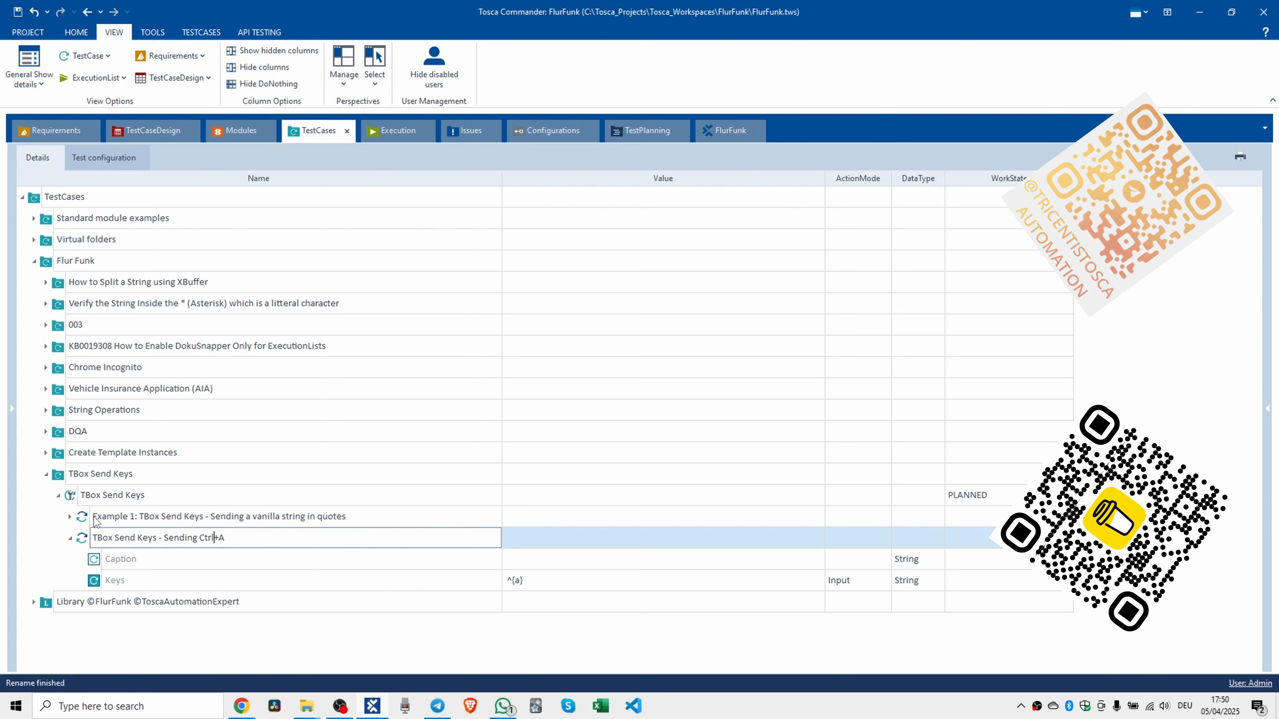
text(Examp)
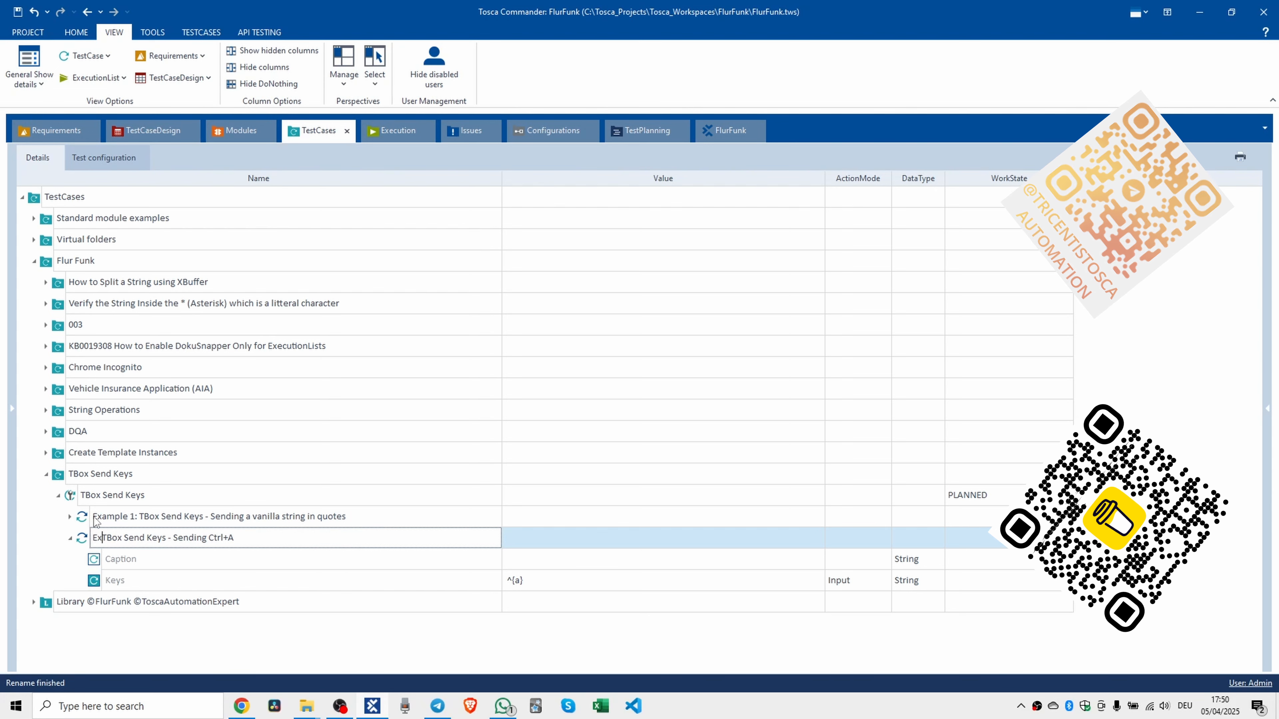
text(le 2:)
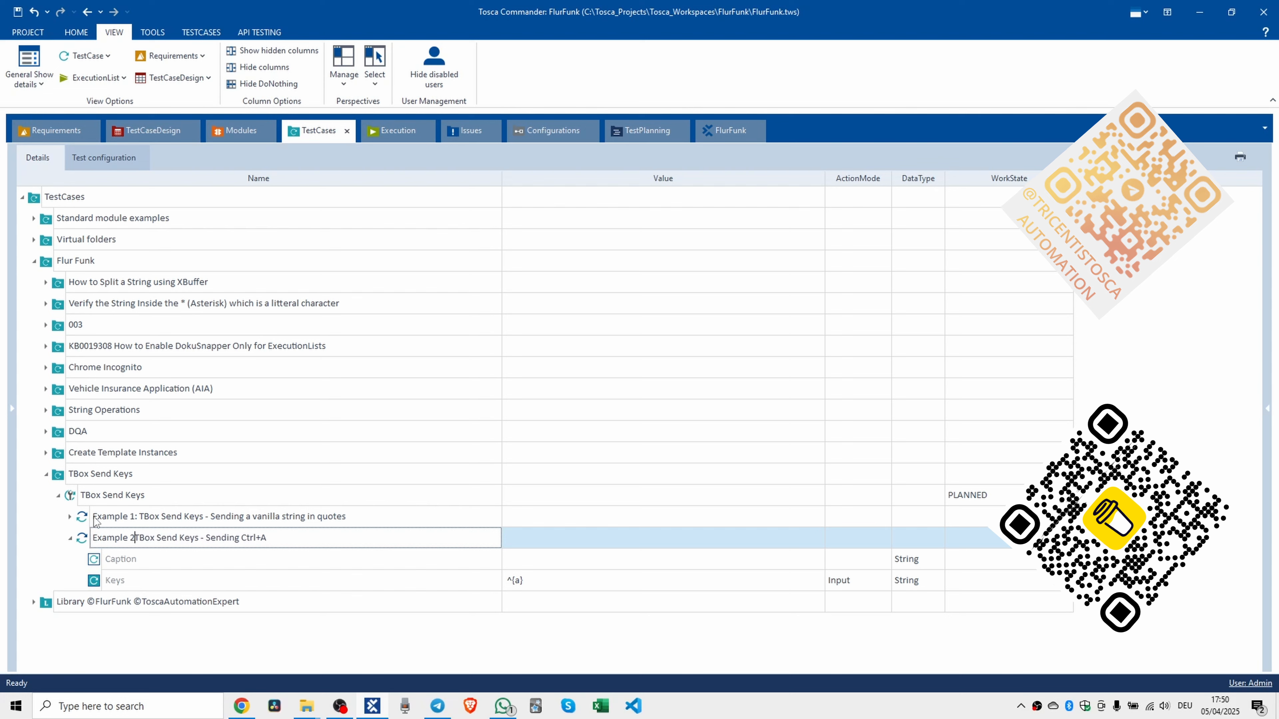
key(Return)
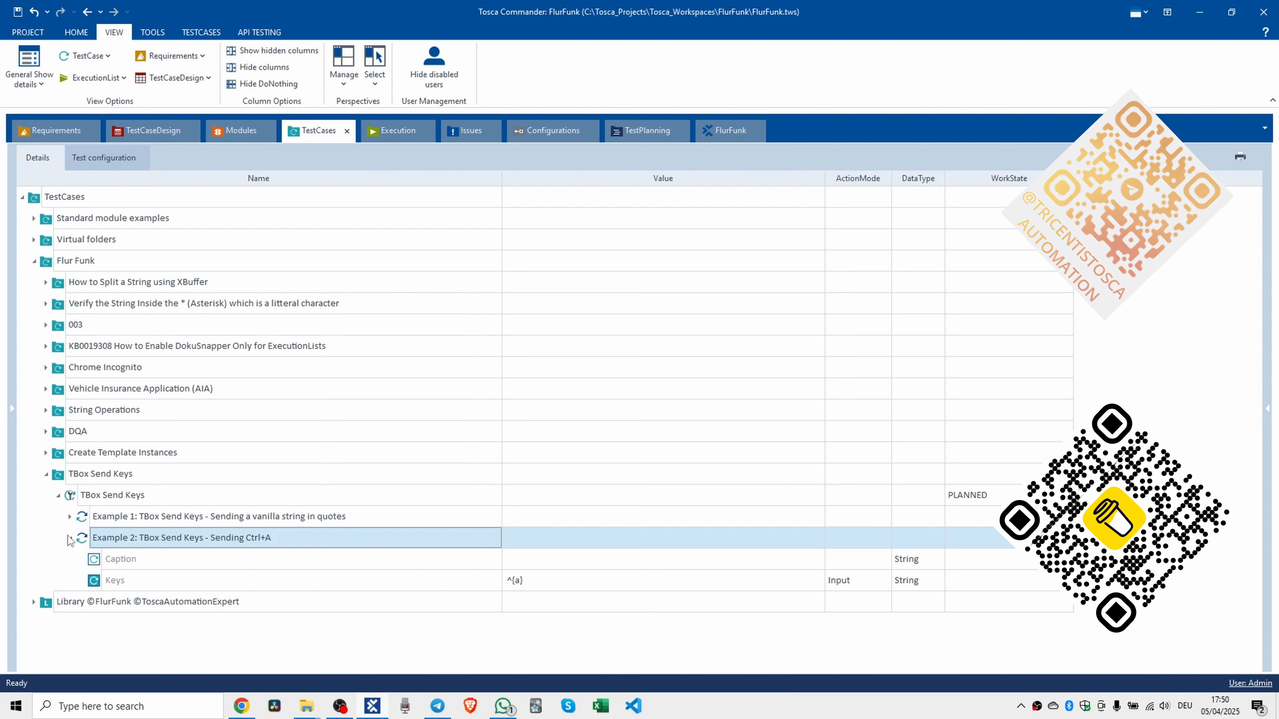
Collapse the Example 2 step and add a third test step based on the TBox Send Keys module to the test case.
click(70, 538)
click(87, 497)
key(ctrl+t)
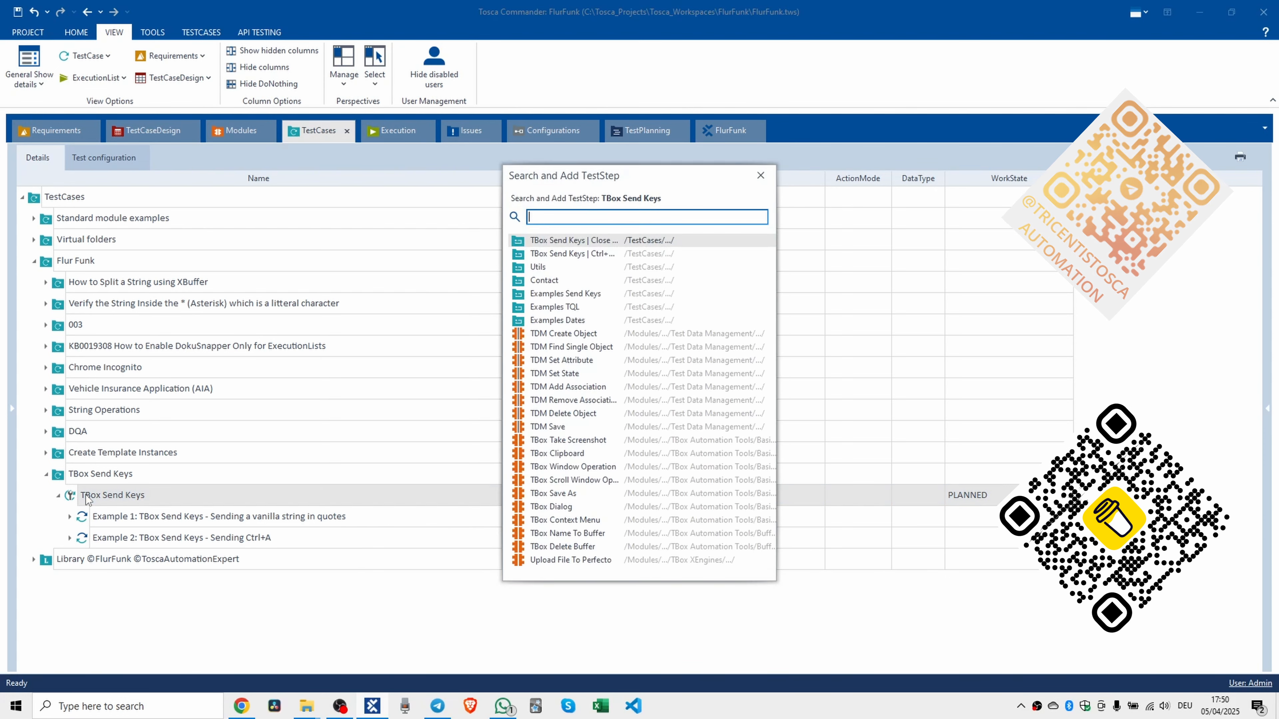
text(tbox sen)
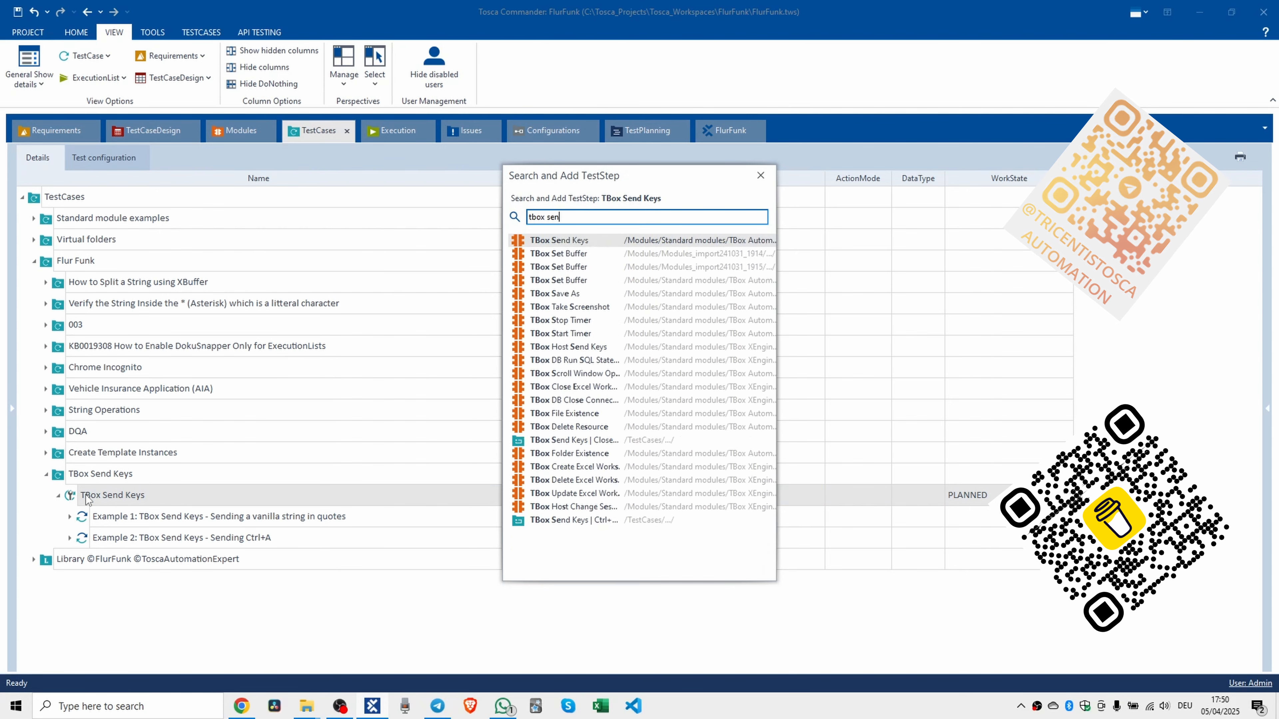
text(d keys)
key(Return)
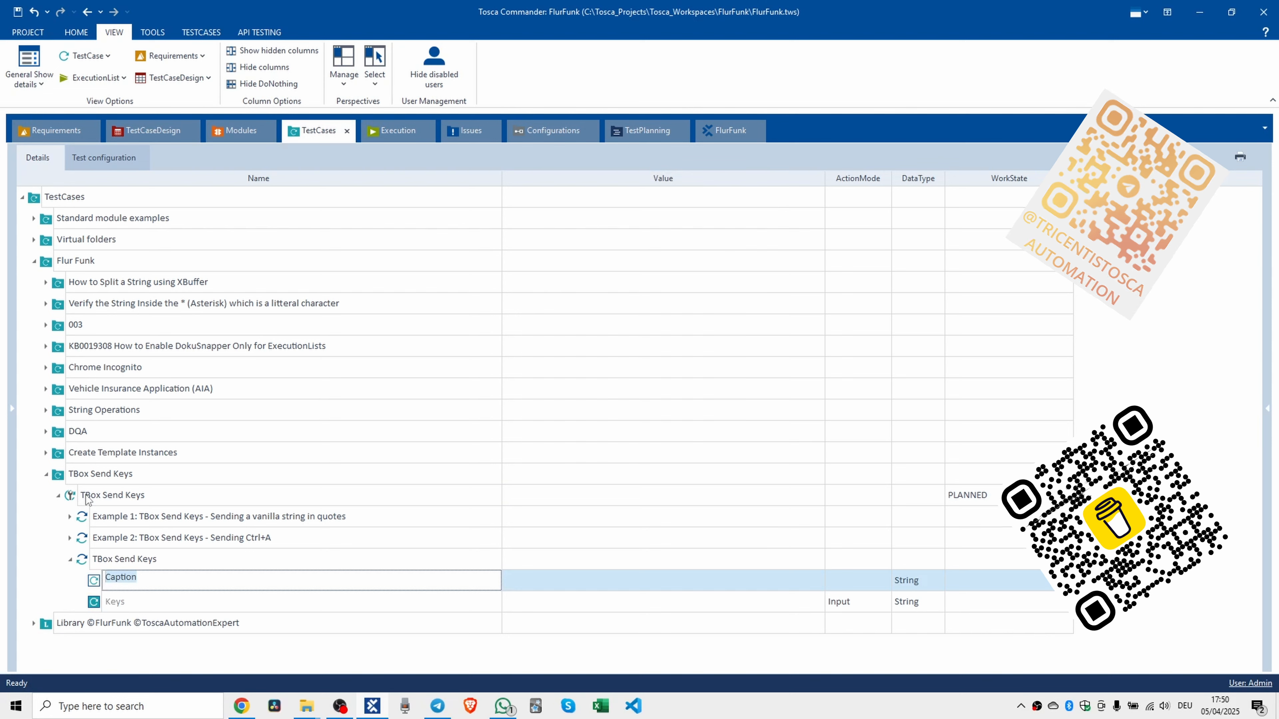
Rename the third test step as "Example 3: TBox Send Keys - Sending Alt+F4".
click(176, 560)
click(177, 559)
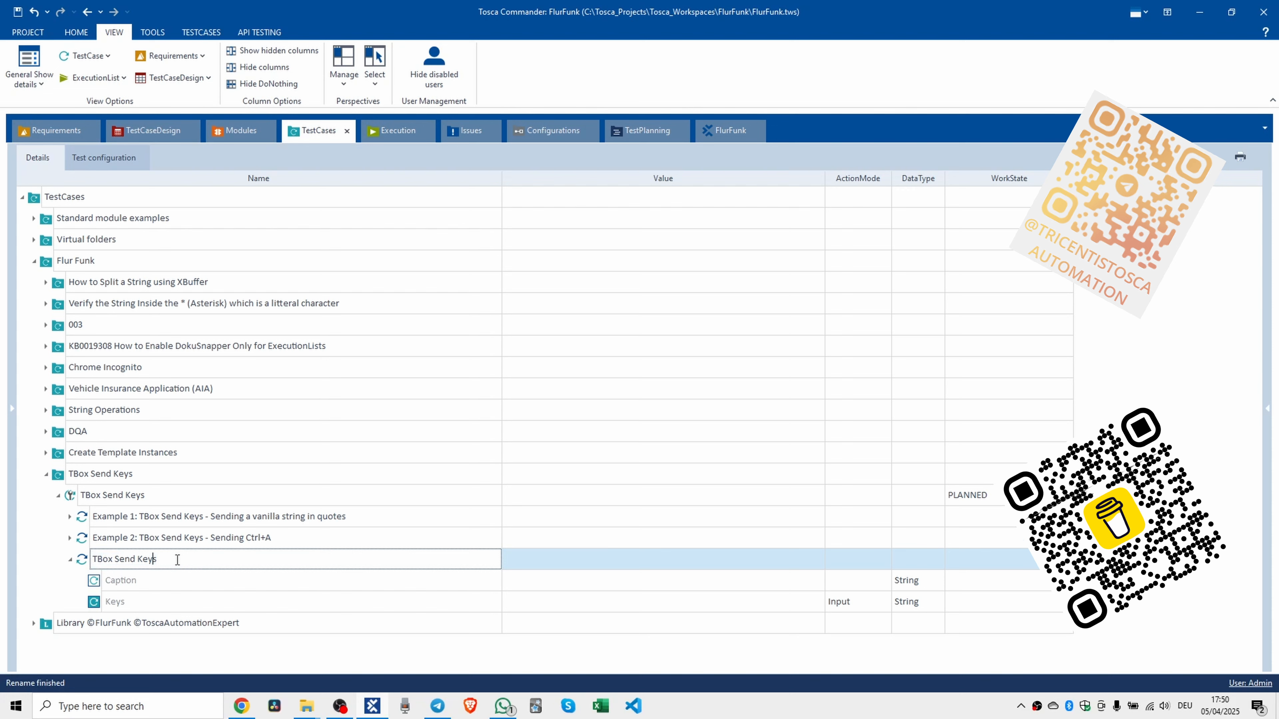
text(Example 3:)
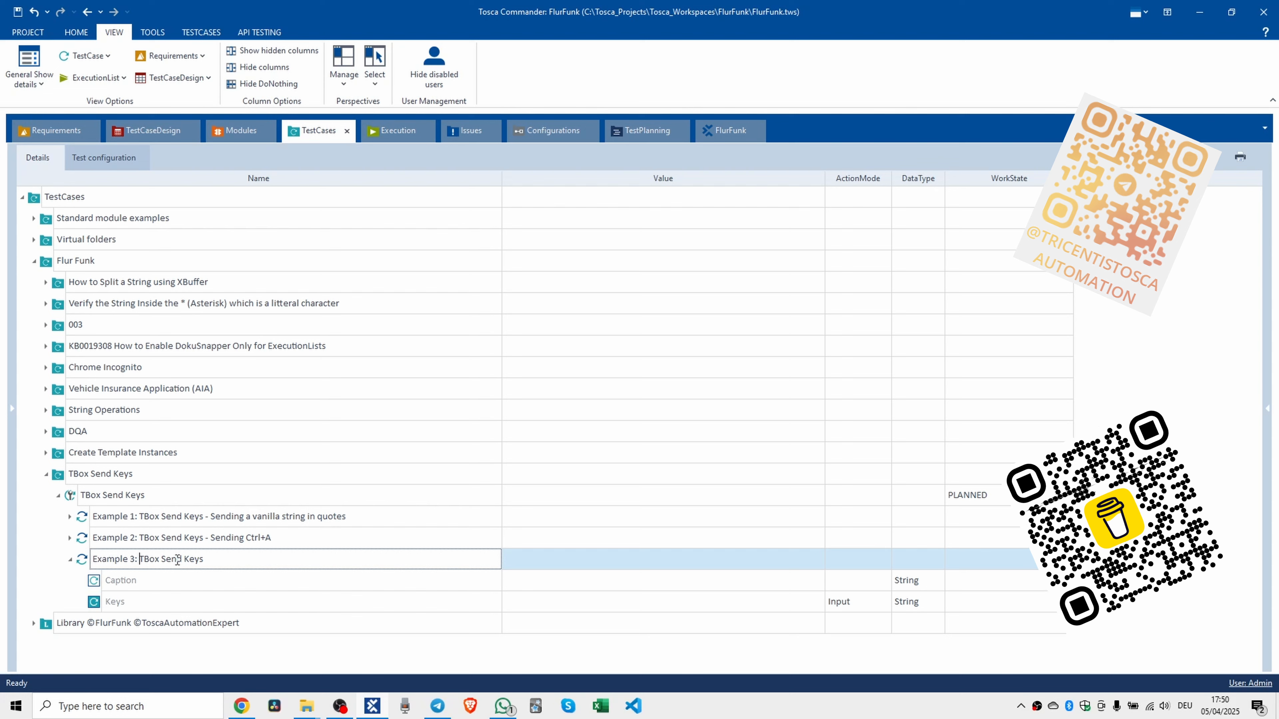
key(End)
text(-)
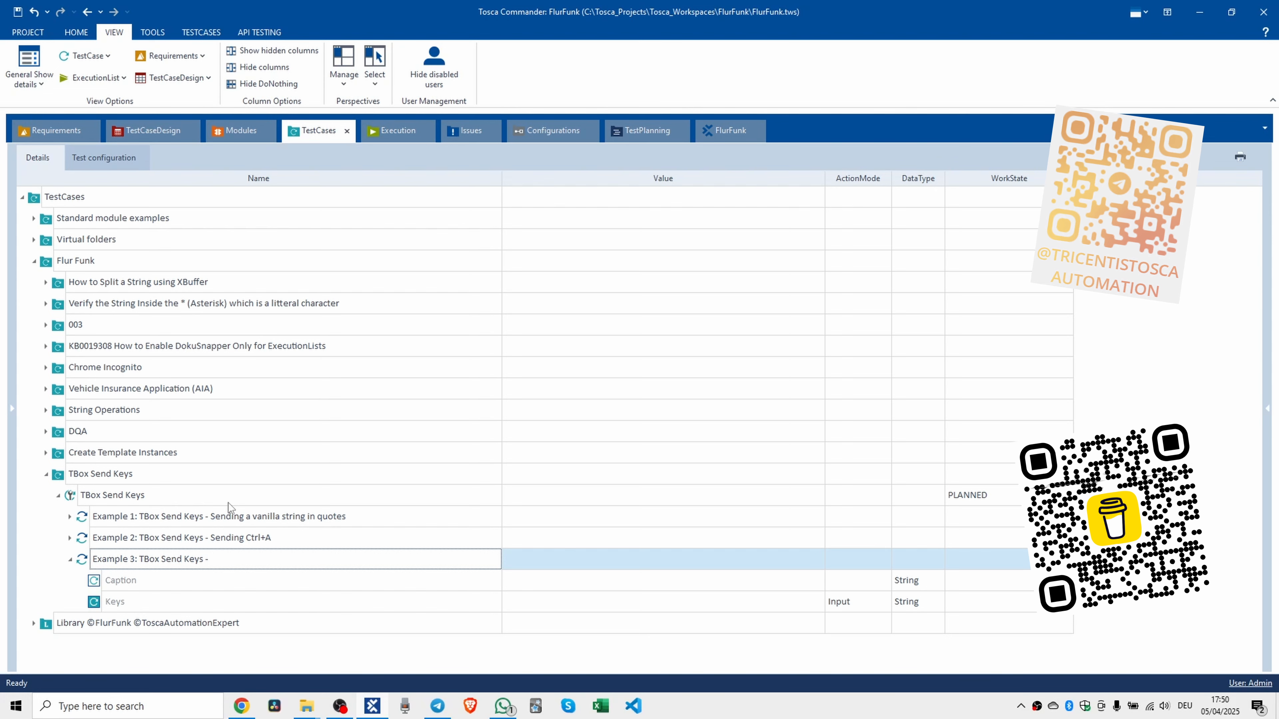
text(Sending Alt+F)
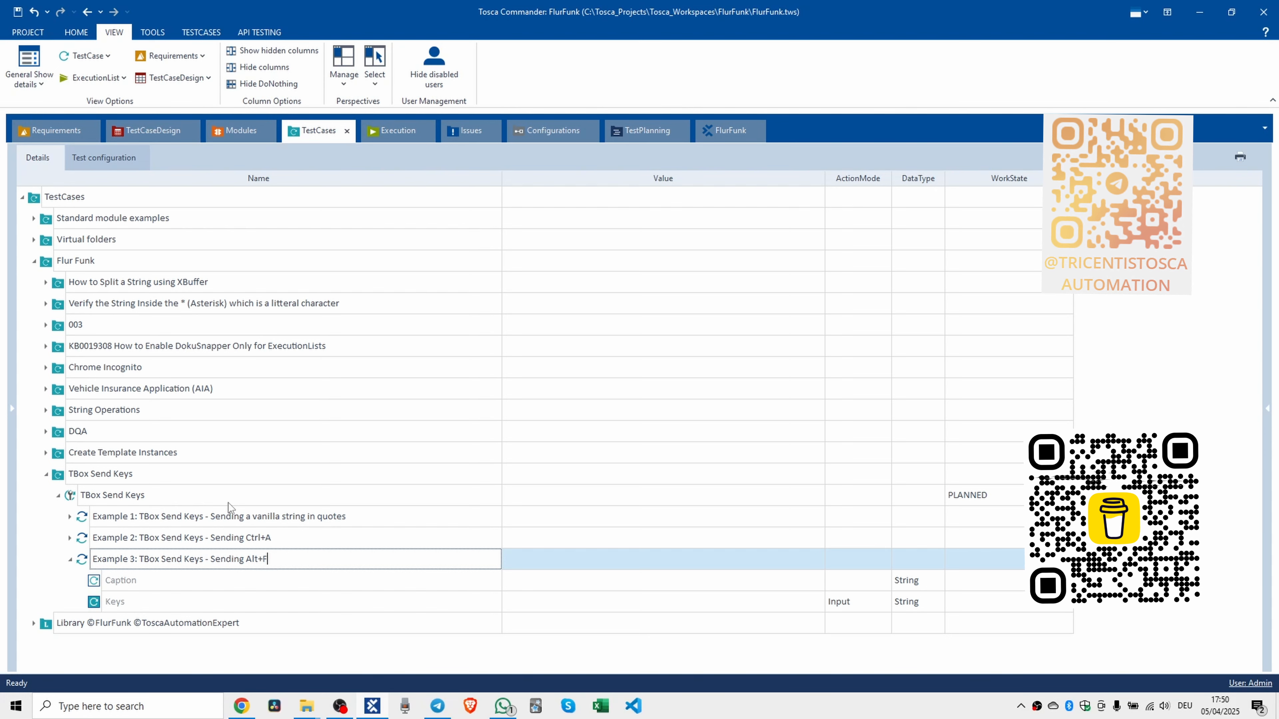
text(4)
key(Return)
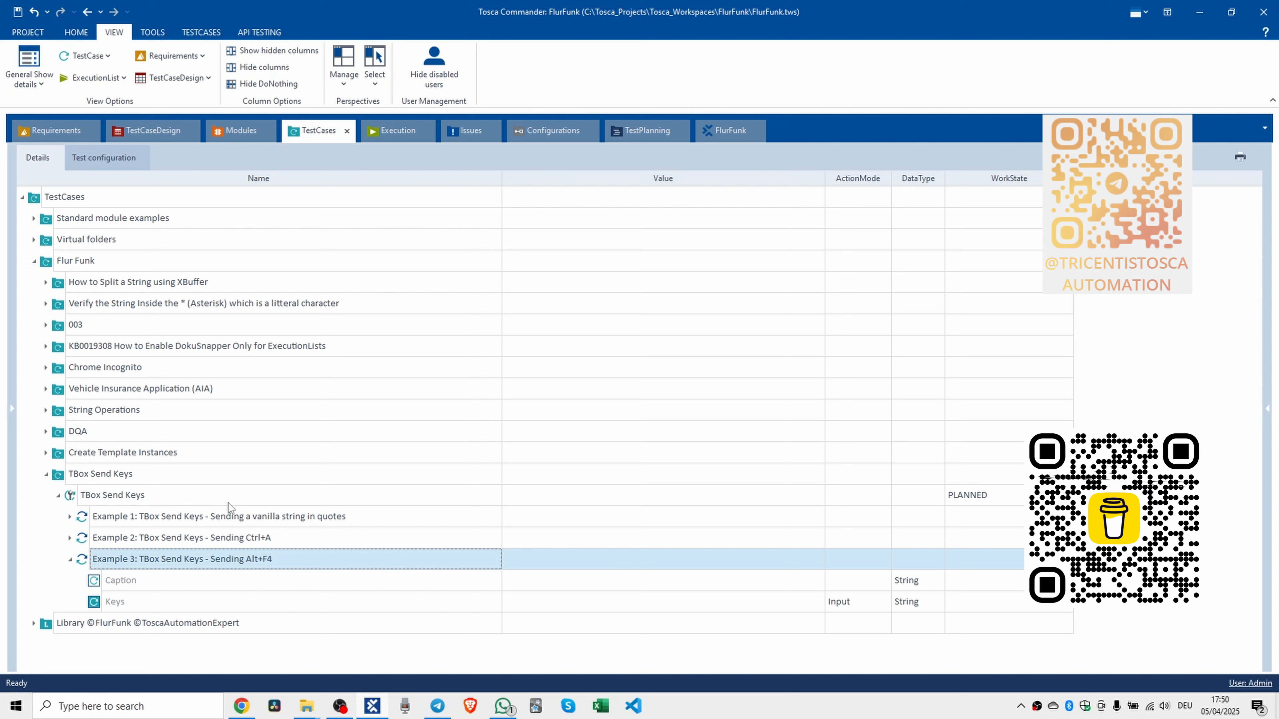
Set the Keys value of the Example 3 step to %{F4}.
click(540, 606)
click(540, 606)
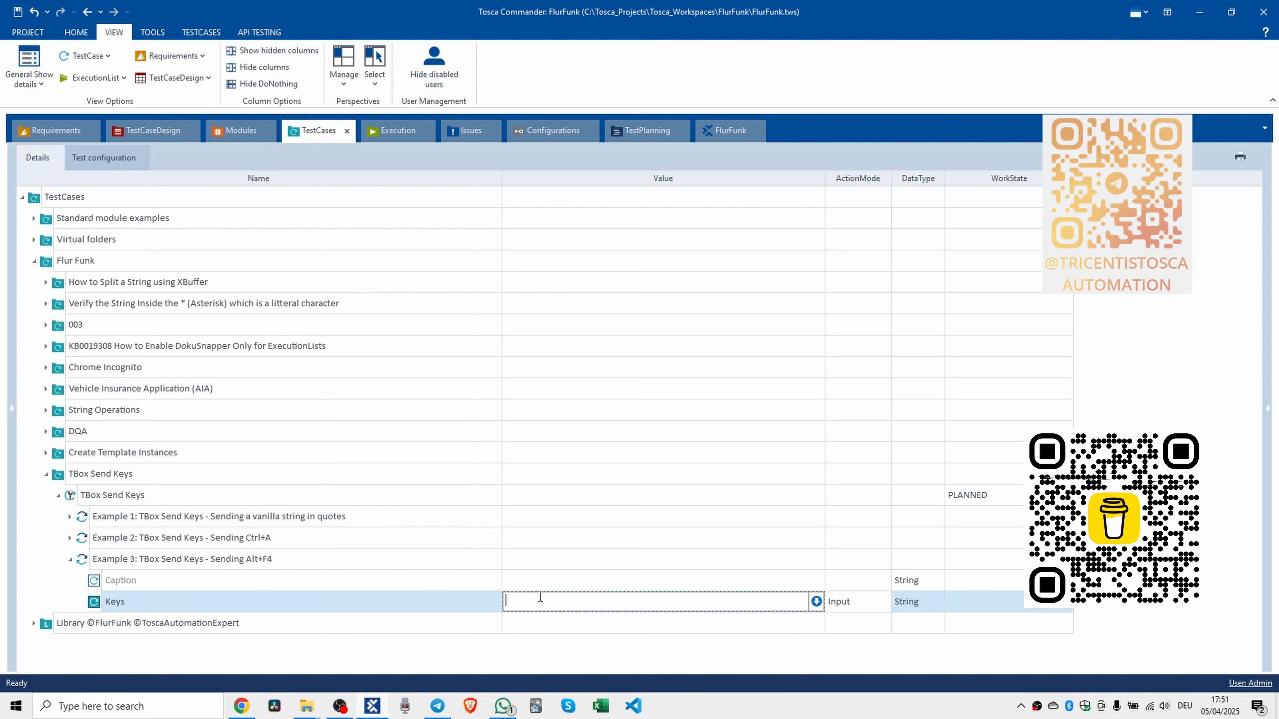
text(%)
text([)
key(BackSpace)
text({)
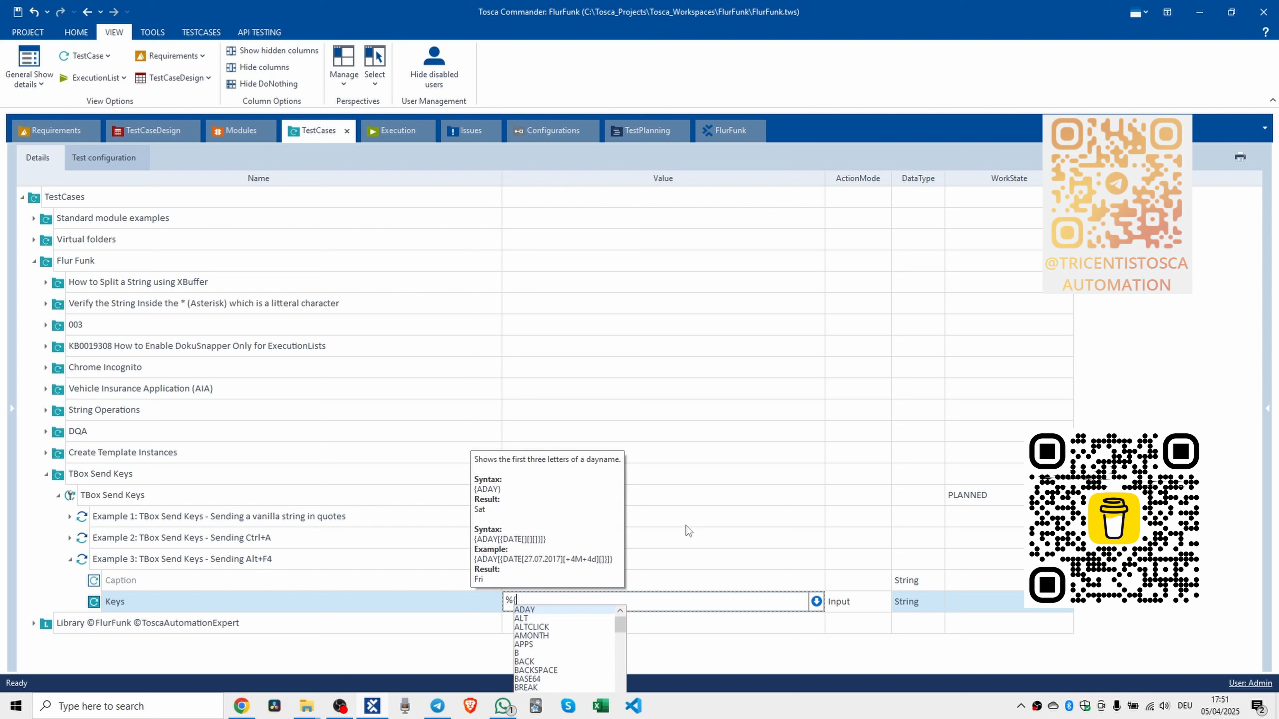
text(F)
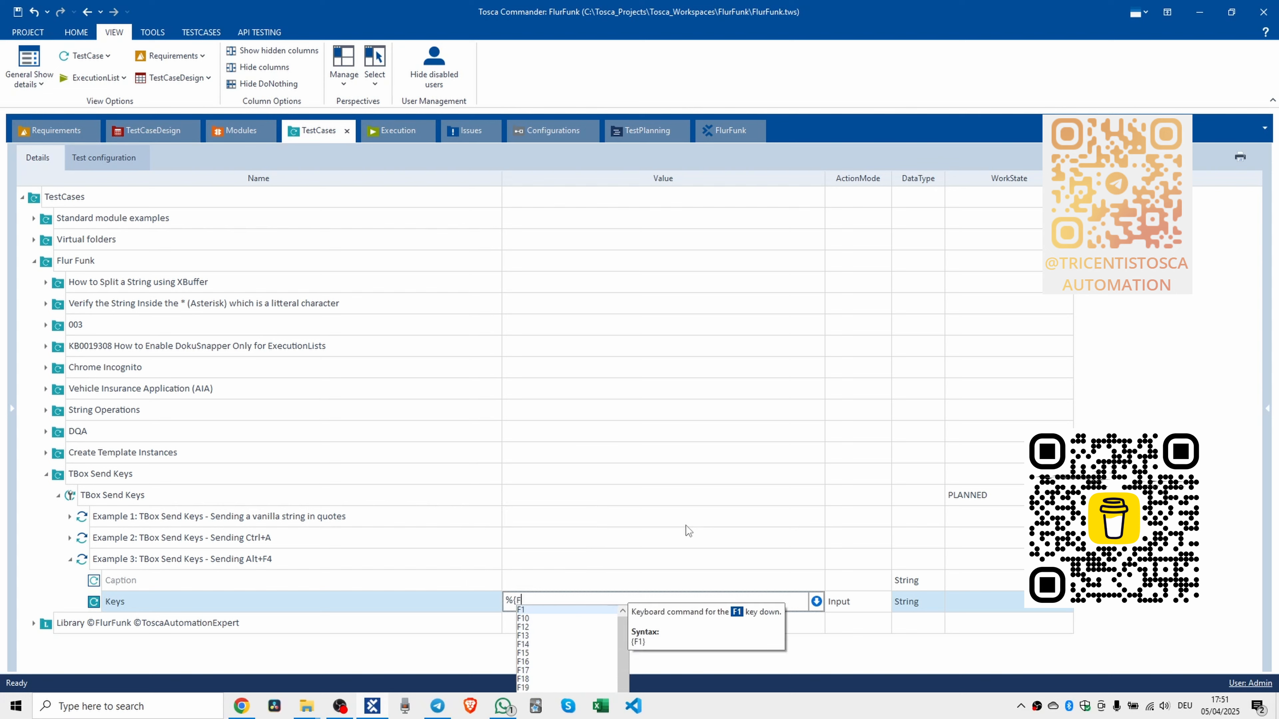
text(4})
key(Return)
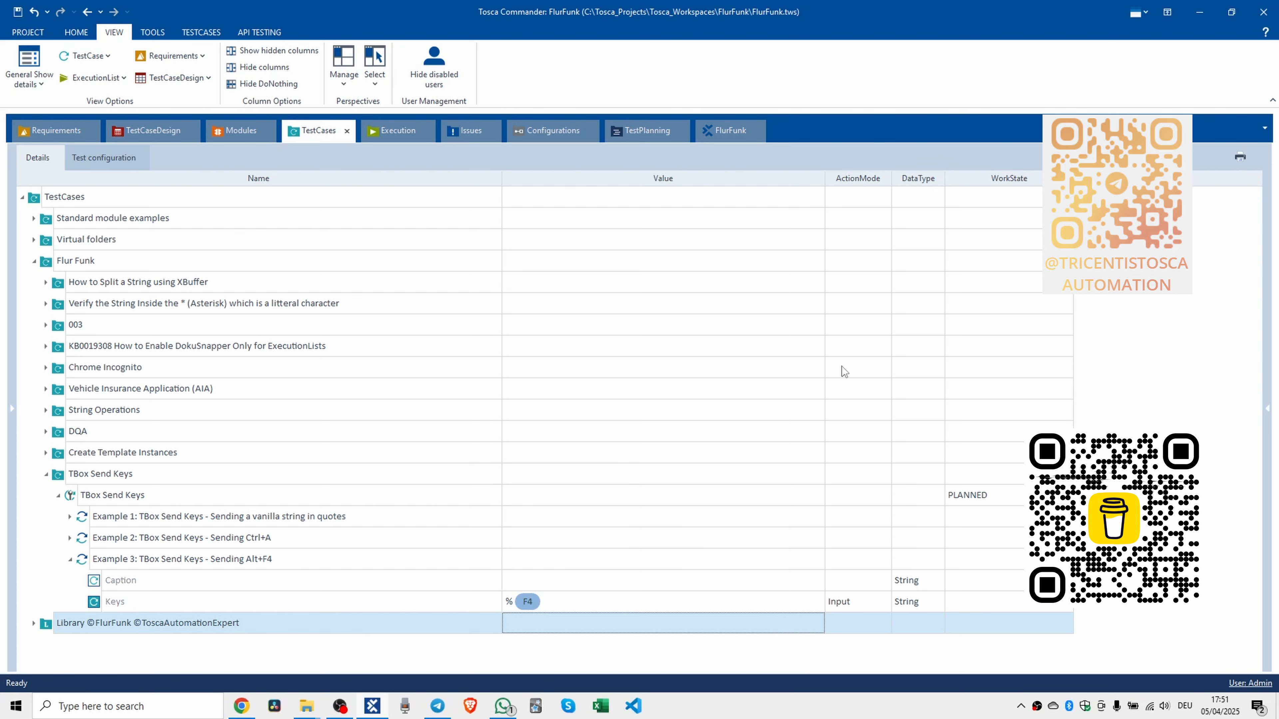
Collapse the Example 3 step and add a fourth test step based on the TBox Send Keys module to the test case.
click(68, 559)
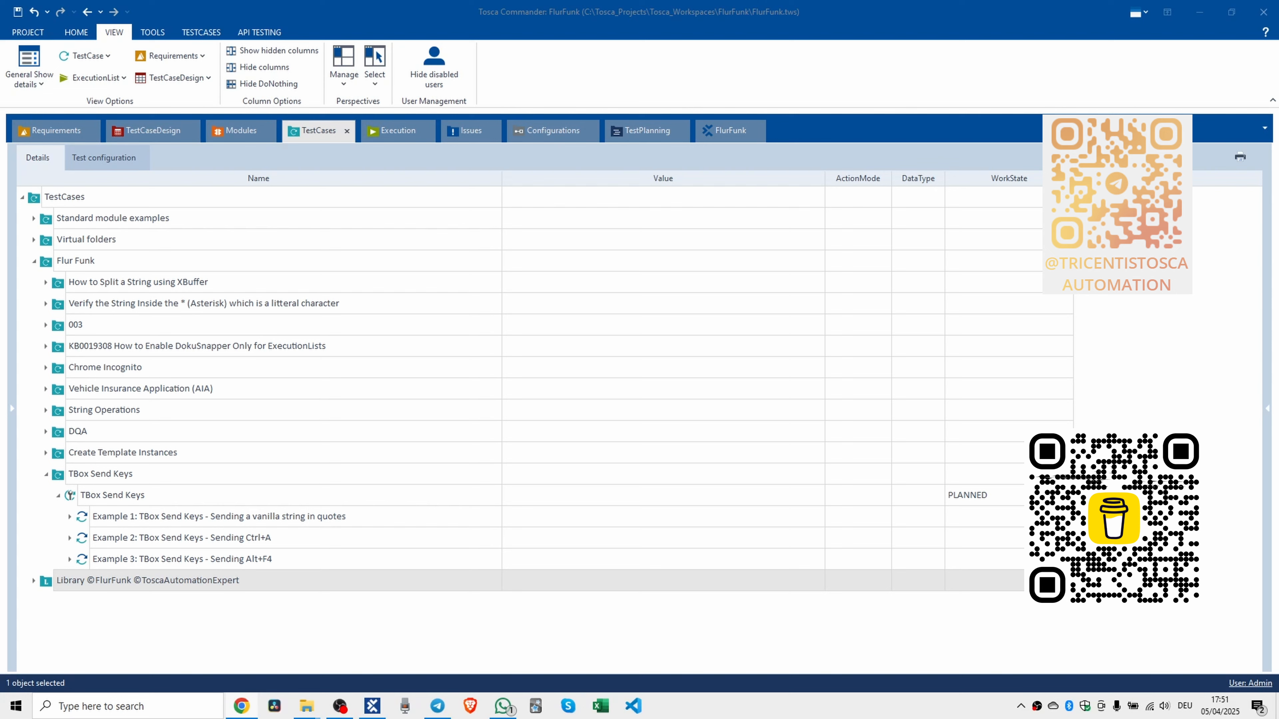
click(78, 497)
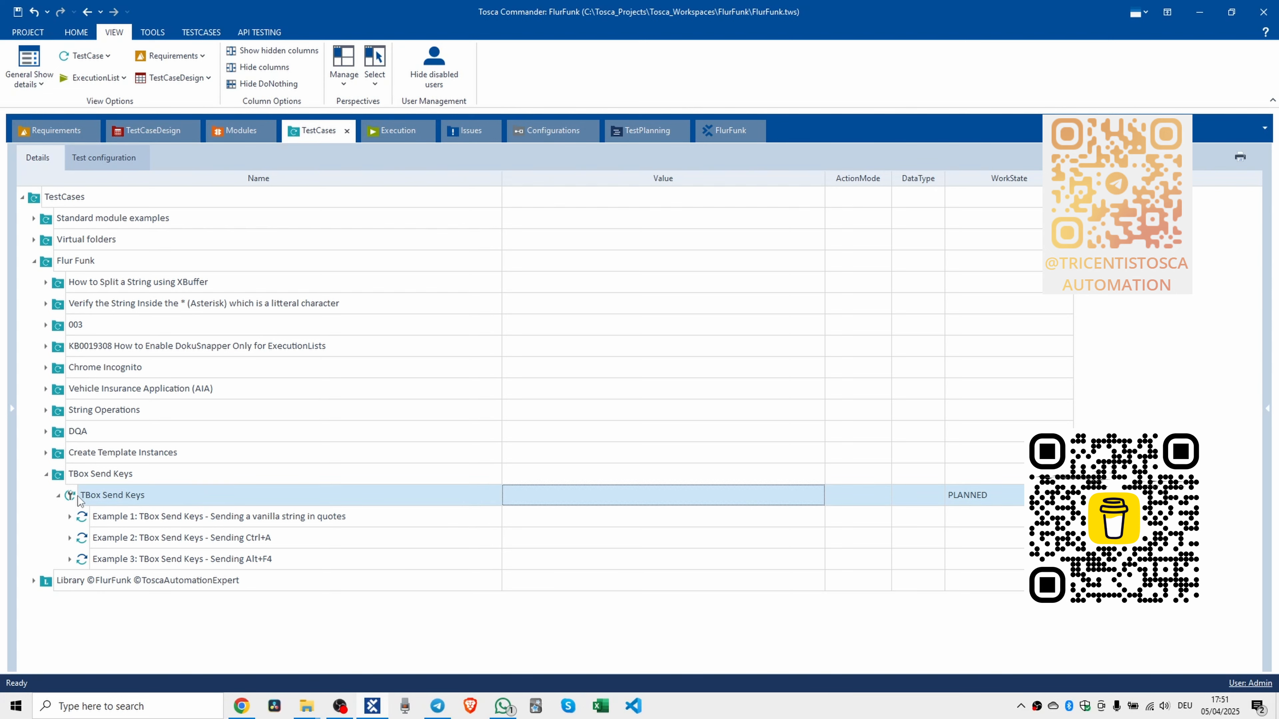
key(ctrl+t)
text(tbox s)
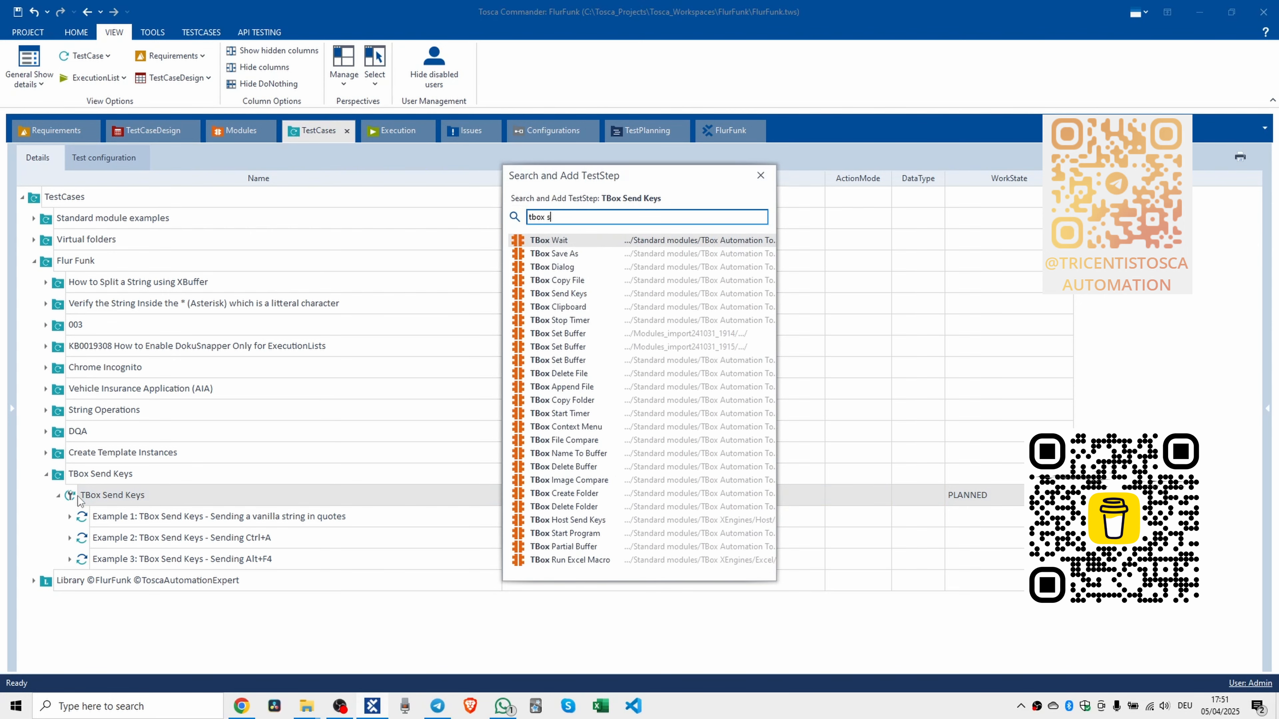
text(end keys)
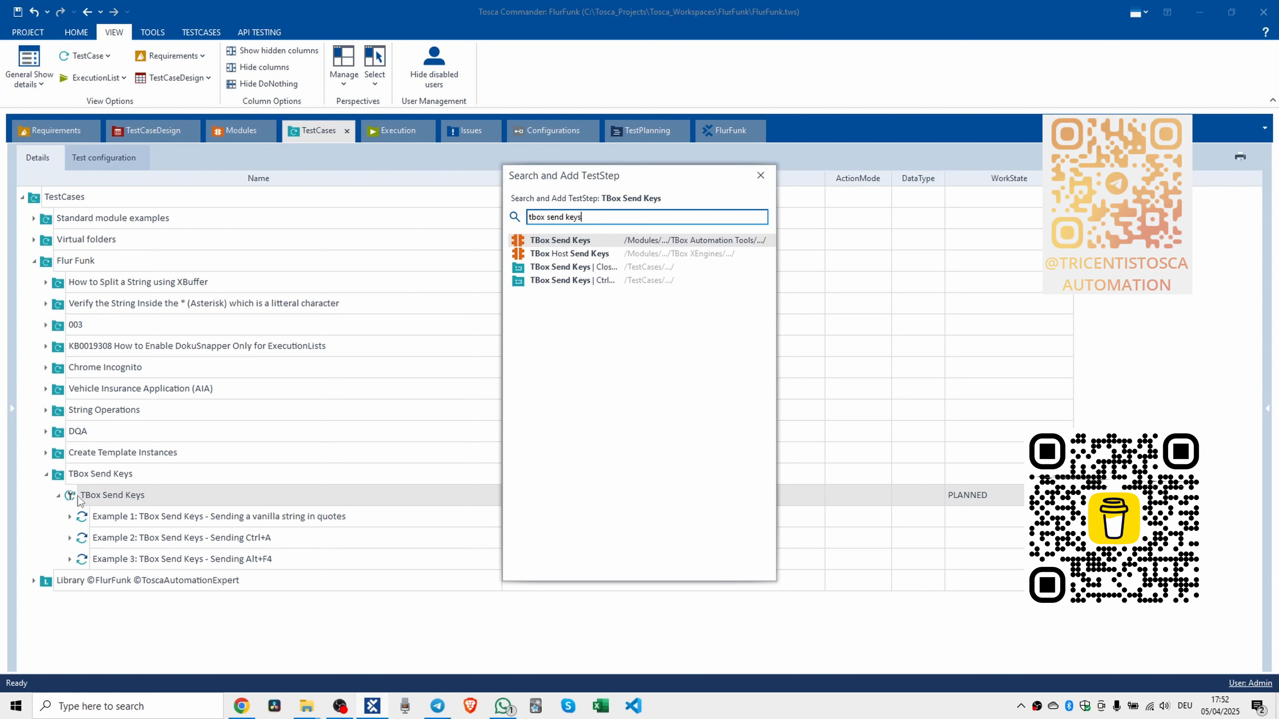
key(Return)
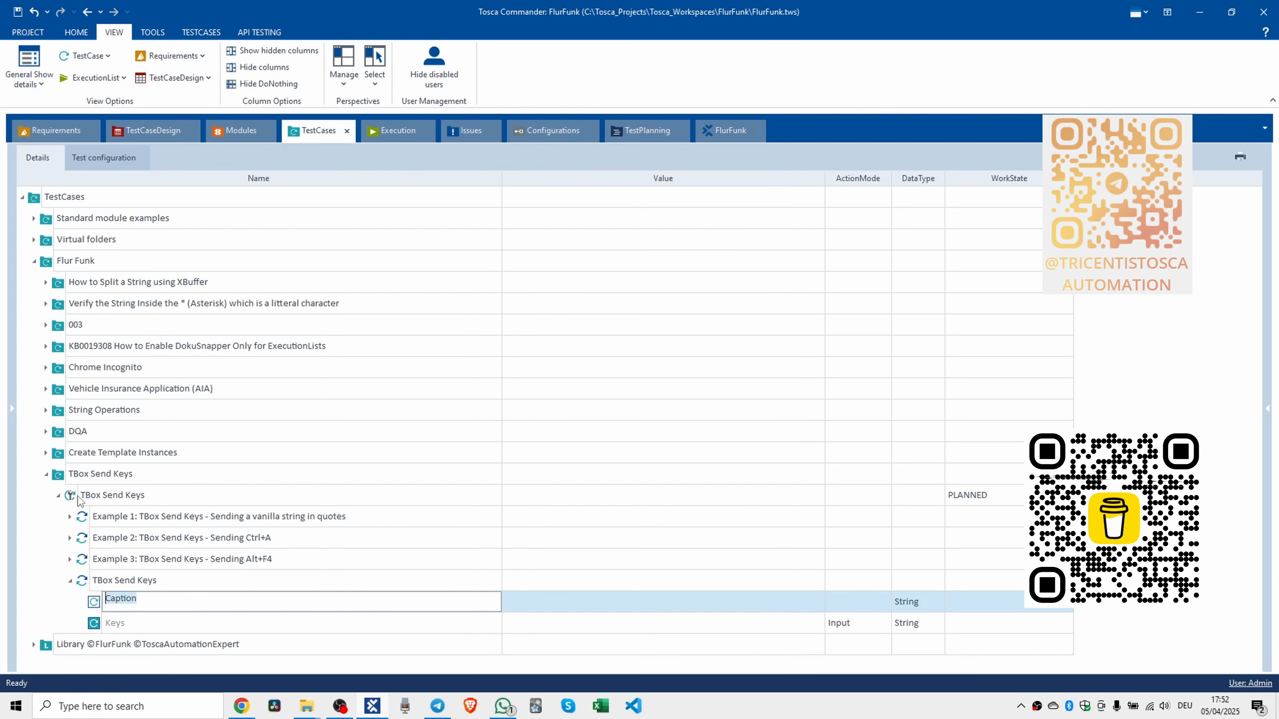
Rename the fourth test step as "Example 4: TBox Send Keys - Sending ENTER".
click(105, 582)
click(106, 582)
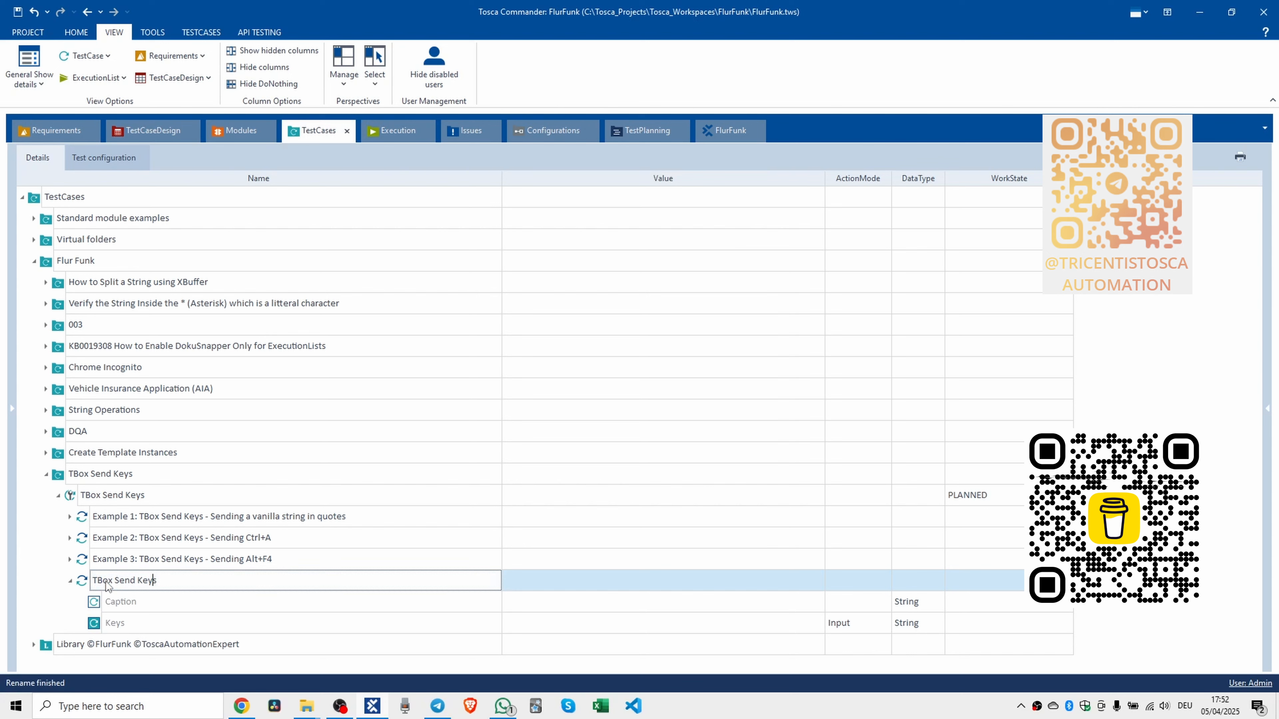
text(Example 4:)
key(Return)
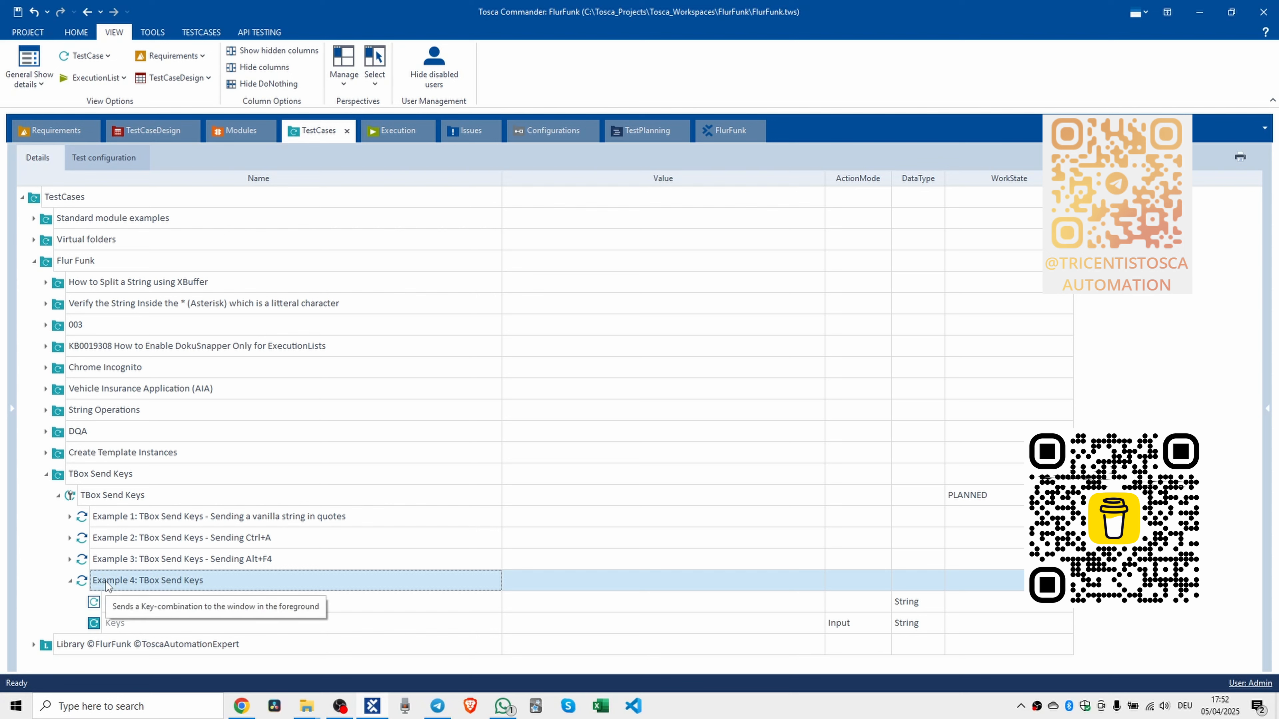
click(106, 582)
text(- )
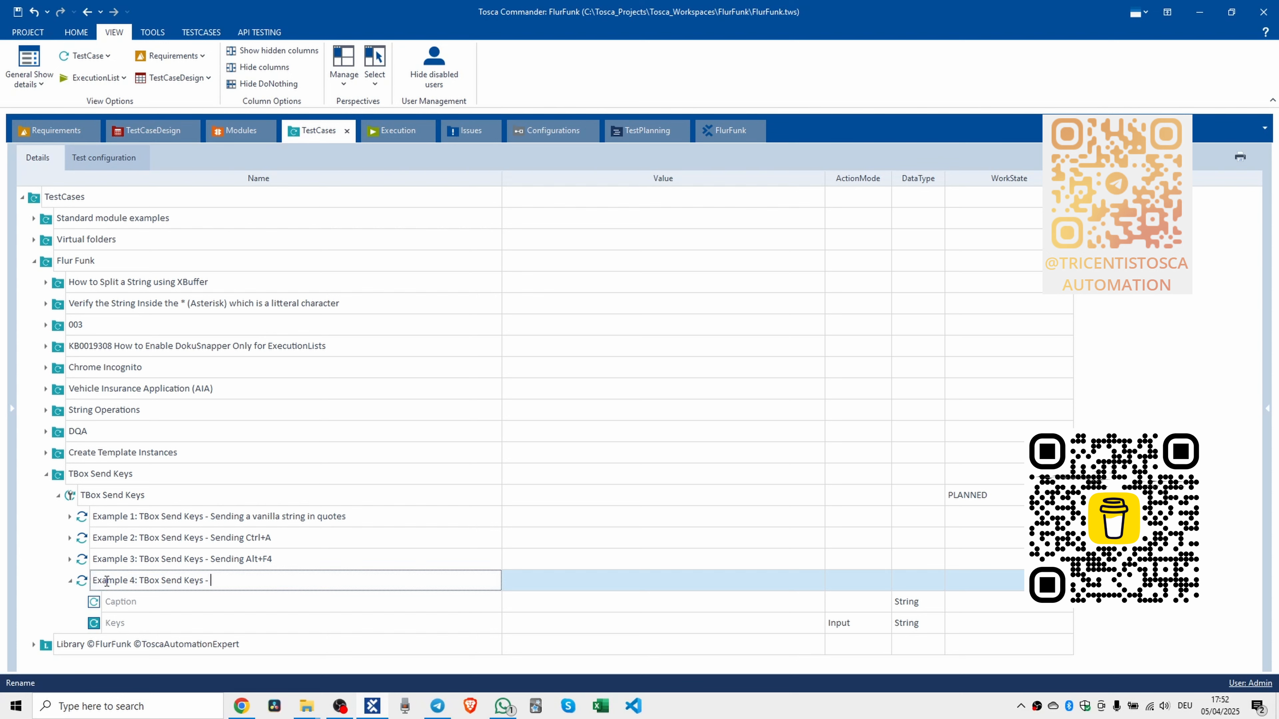
text(Sending ENTER)
key(Return)
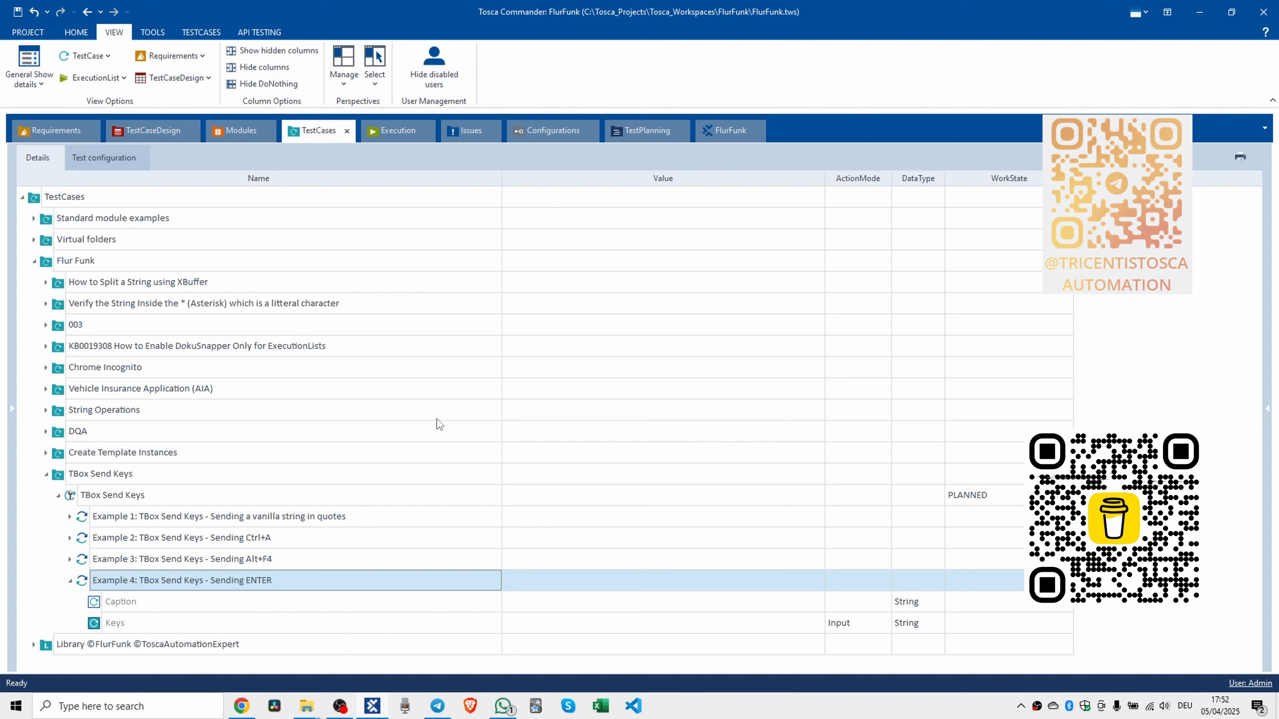
Set the Keys value of the Example 4 step to {ENTER}.
click(550, 584)
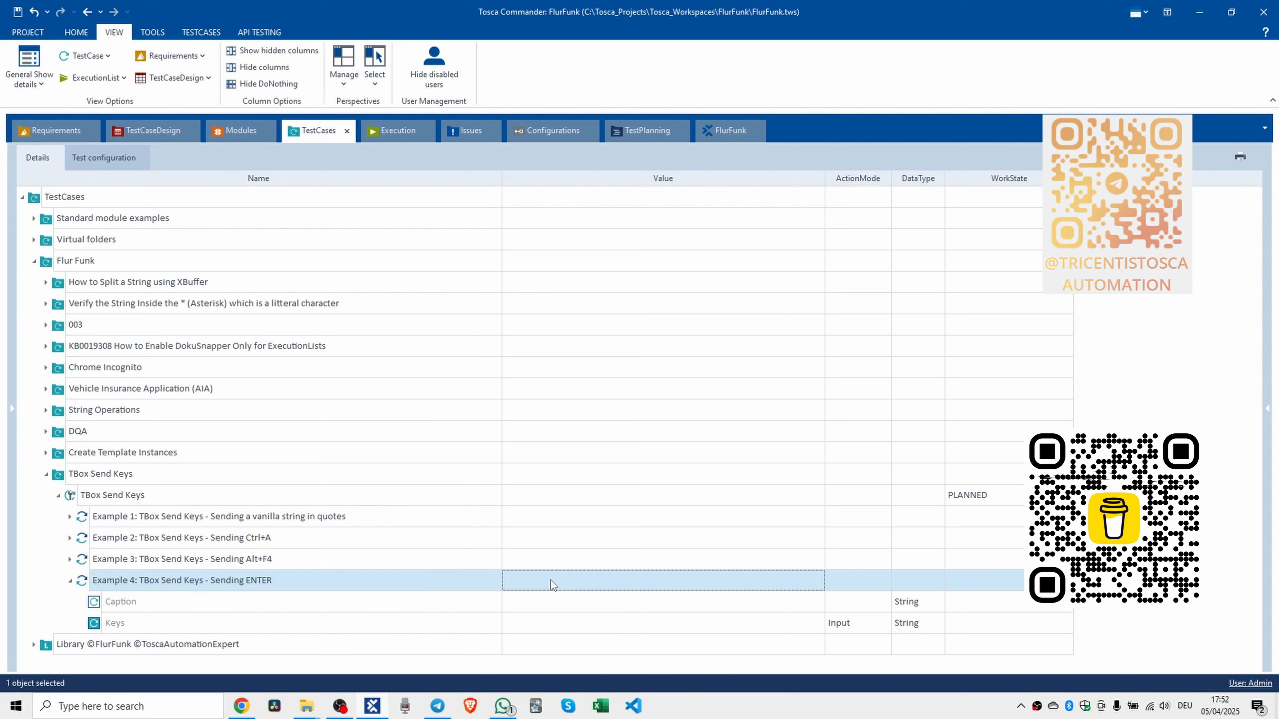
click(539, 621)
click(546, 625)
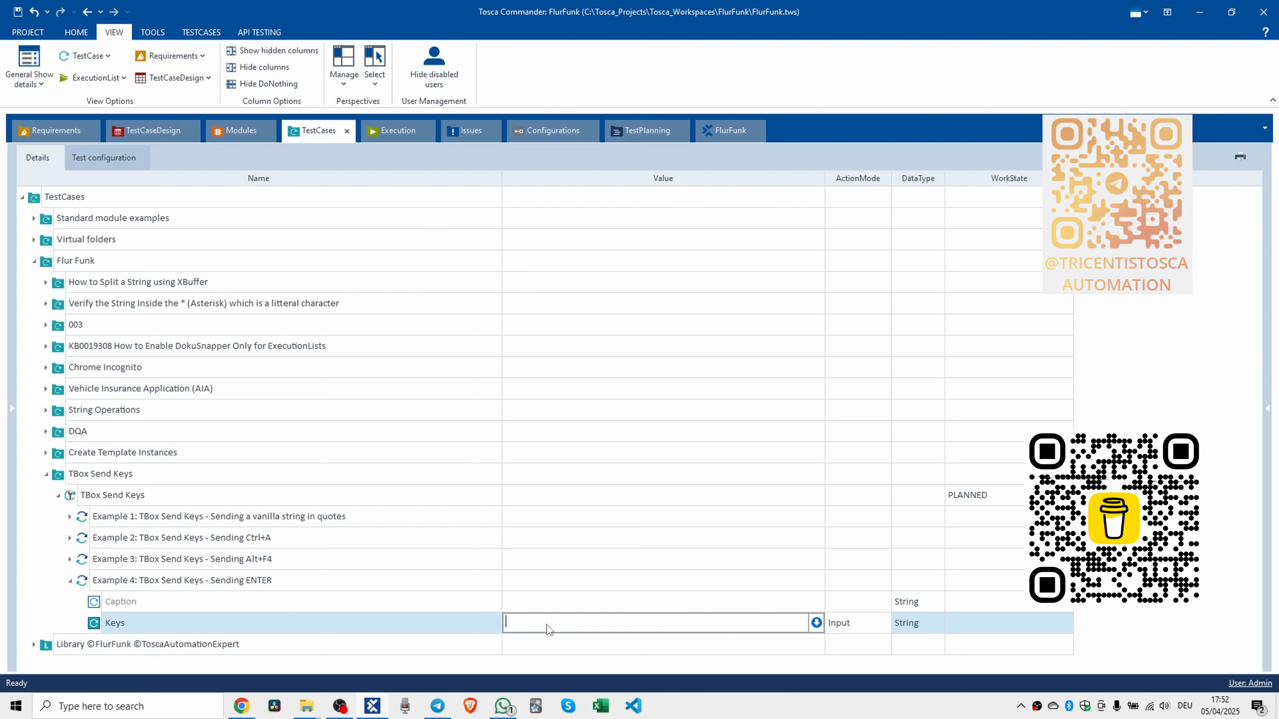
text({)
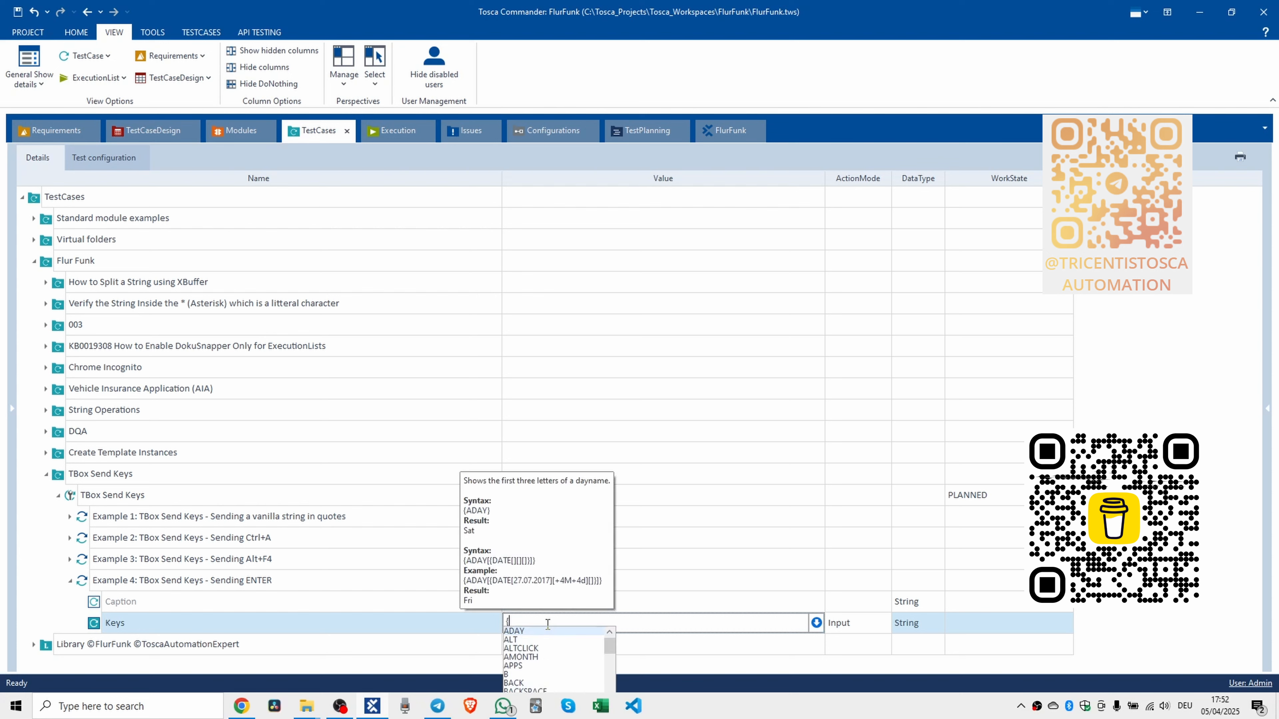
text(ENTER)
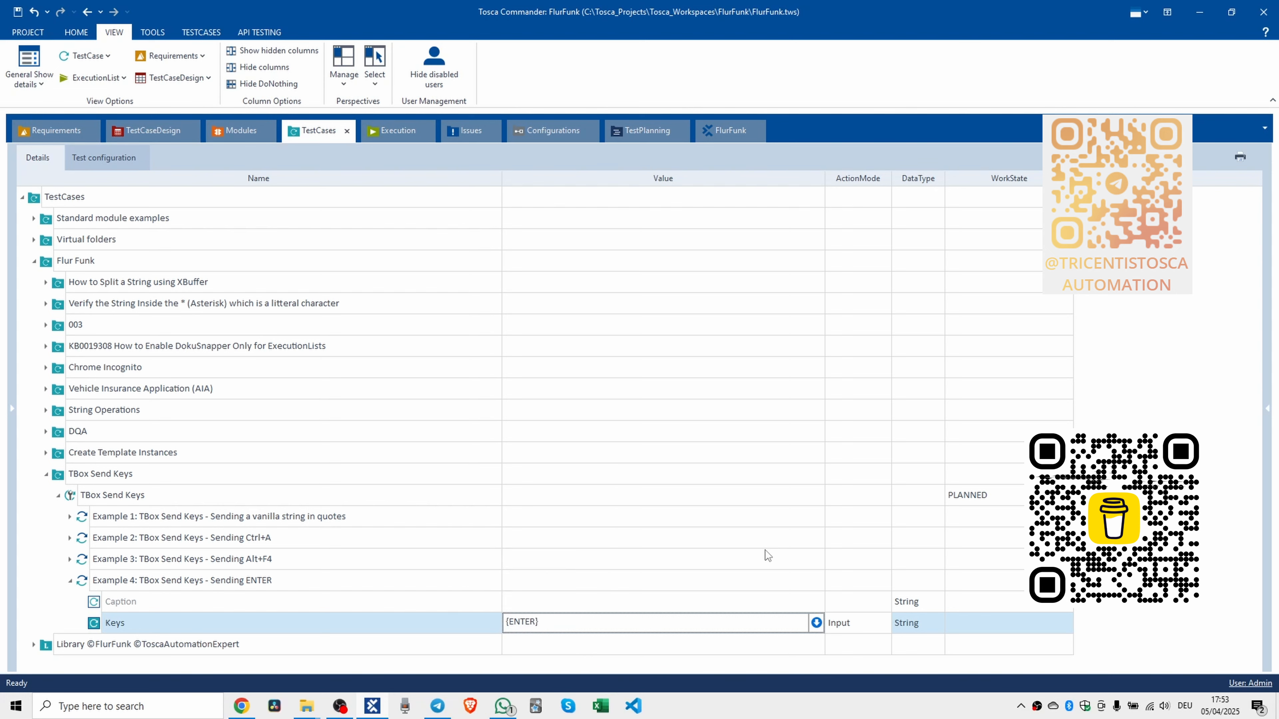
key(Return)
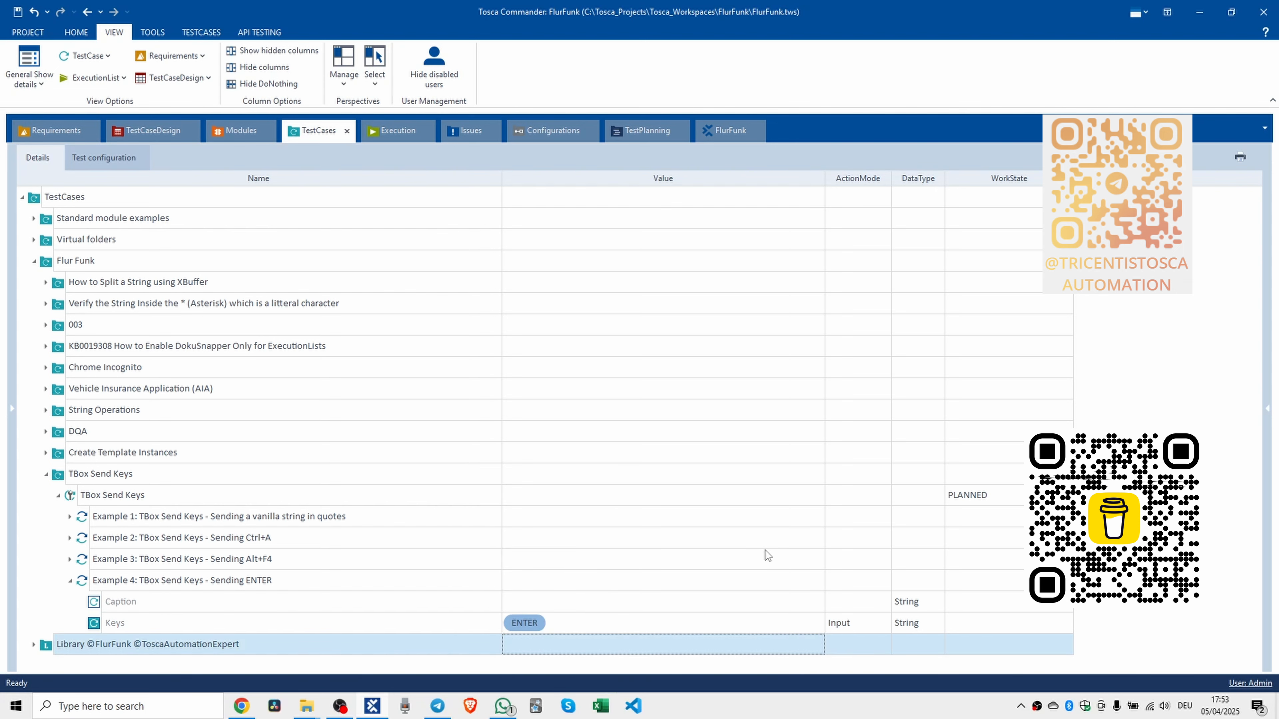
Collapse the Example 4 step and add a fifth test step based on the TBox Send Keys module to the test case.
click(70, 580)
click(87, 498)
key(ctrl+t)
text(tbox)
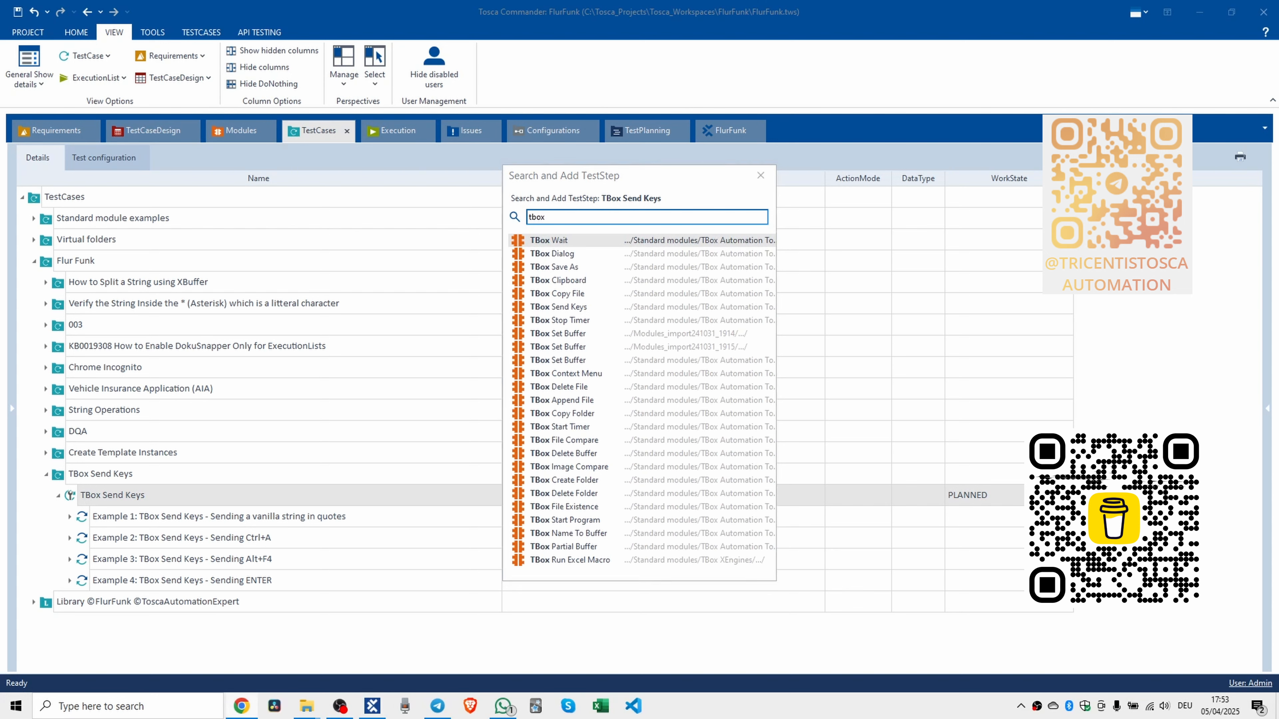
click(577, 216)
text(send keys)
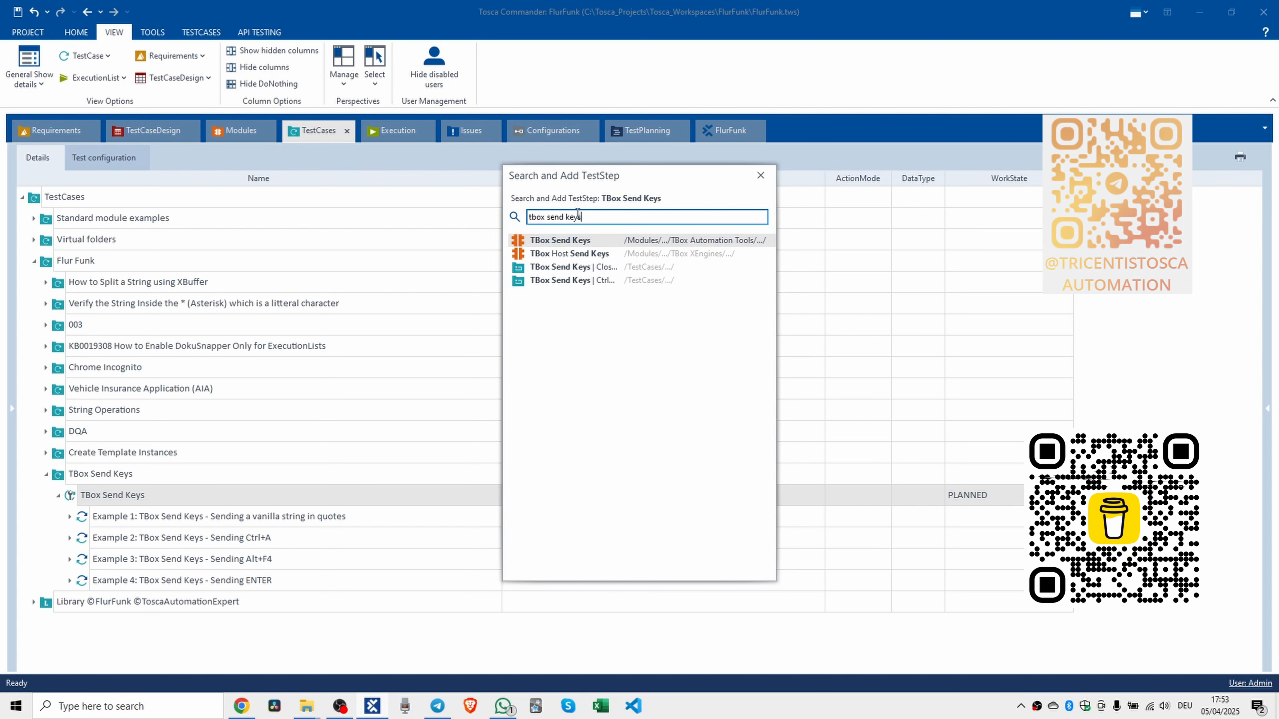
key(Return)
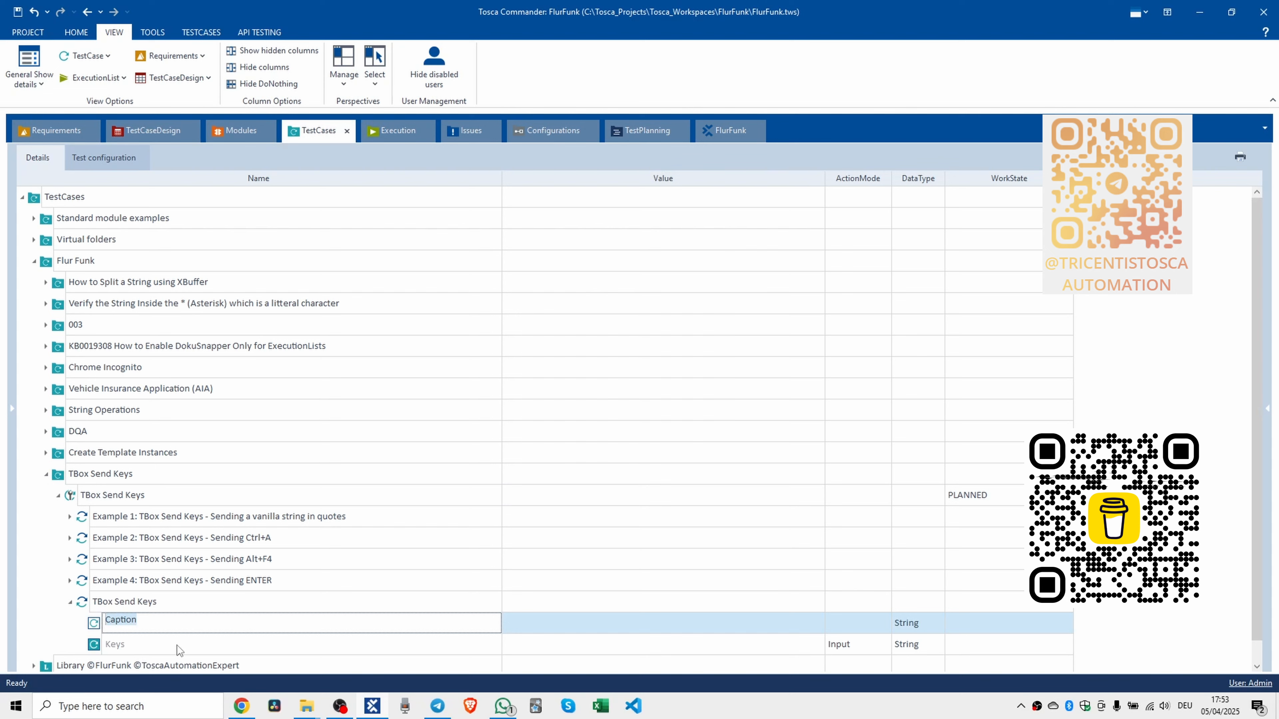
Rename the fifth test step as "Example 5: TBox Send Keys - Close all browser tabs except one".
click(100, 602)
click(100, 601)
text(Example)
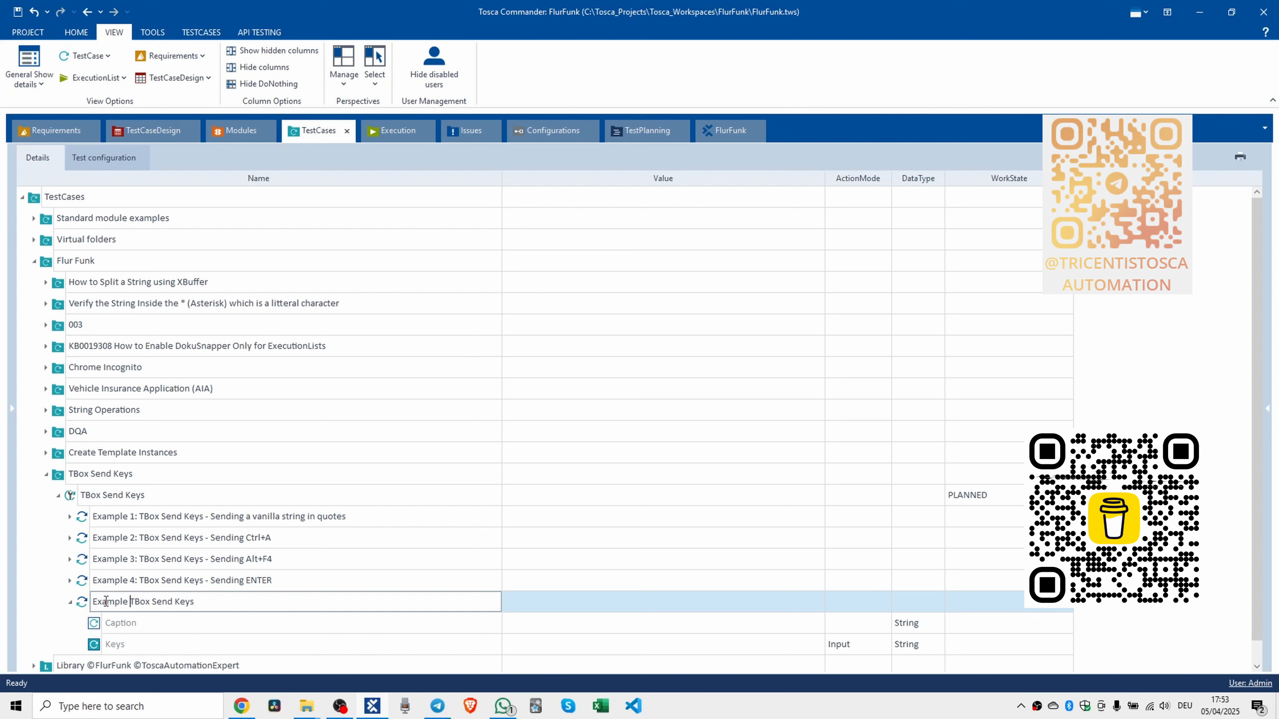
text( 5:)
key(End)
text(- Co)
key(BackSpace)
key(BackSpace)
text(Close all browser tabs)
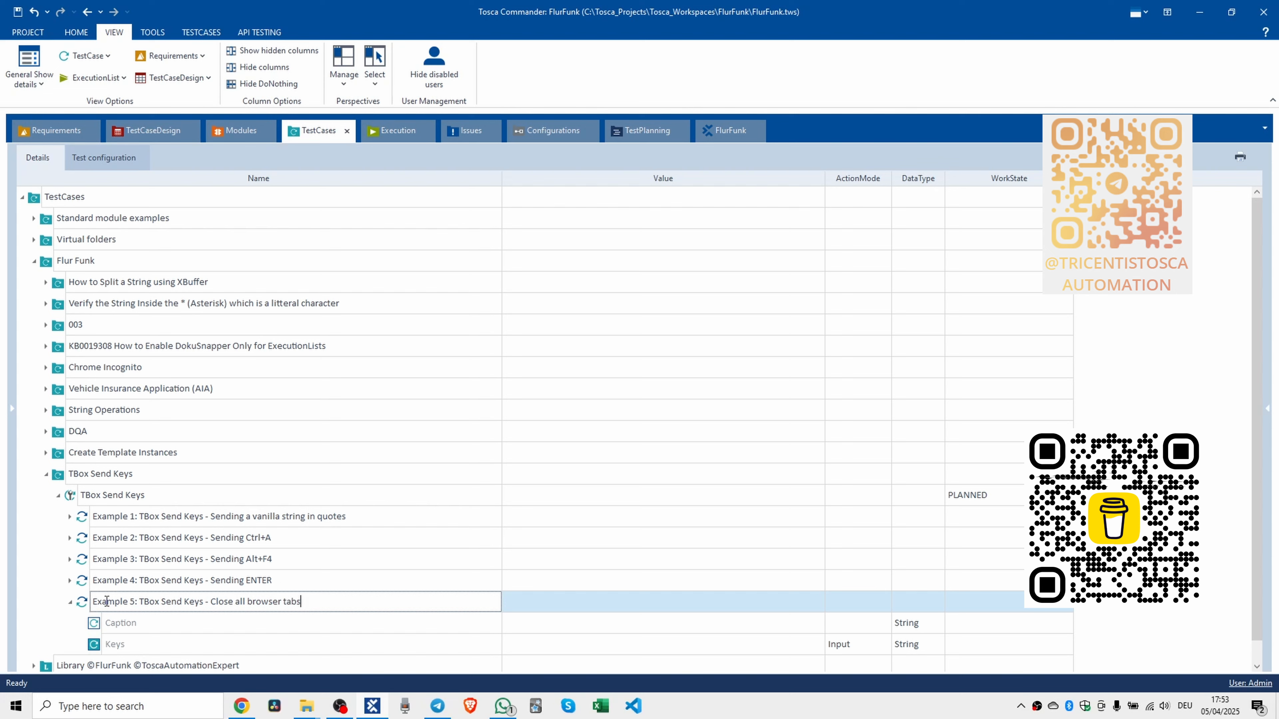
text( except one)
key(Return)
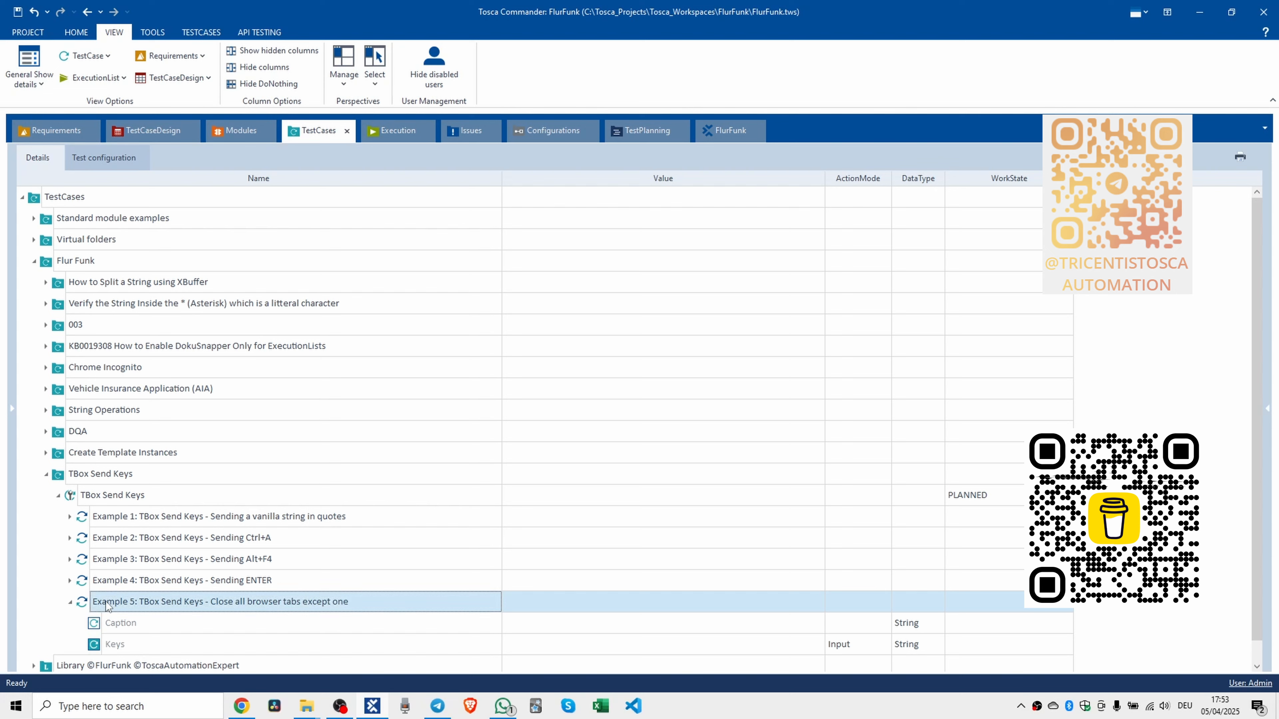
Set the Keys value of the Example 5 step to ^(%("{F4}")).
click(527, 647)
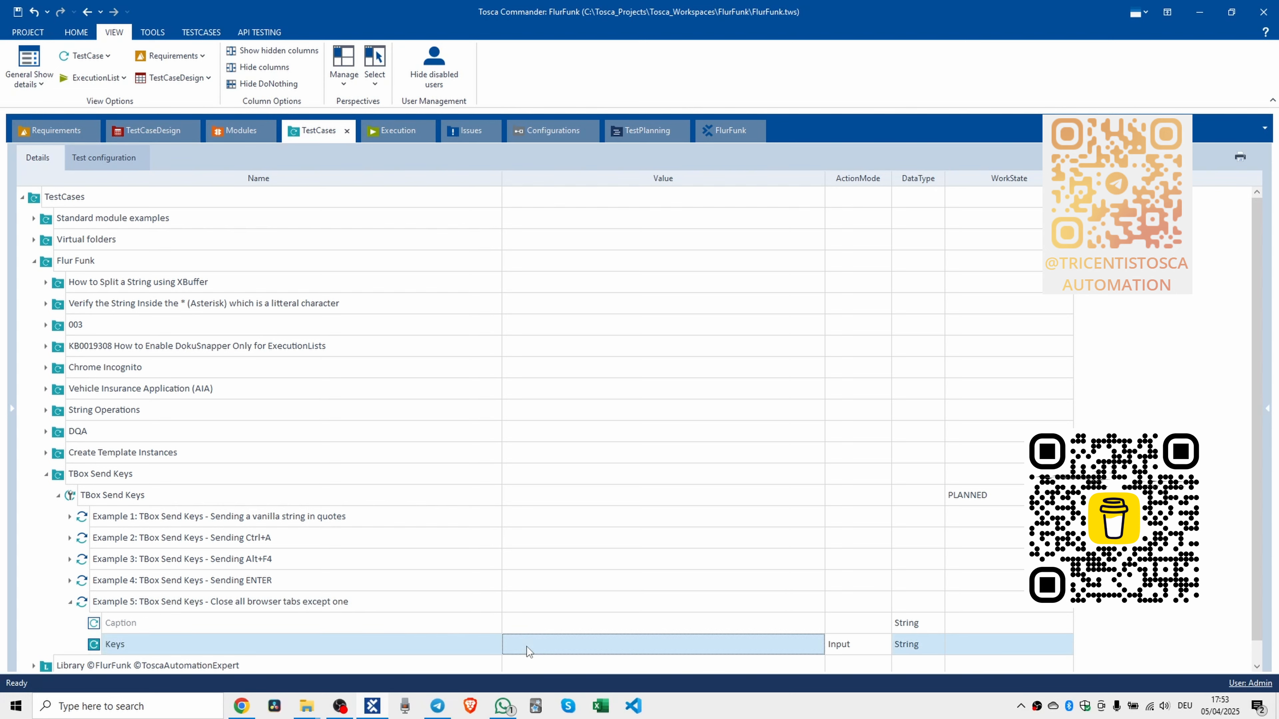
click(530, 646)
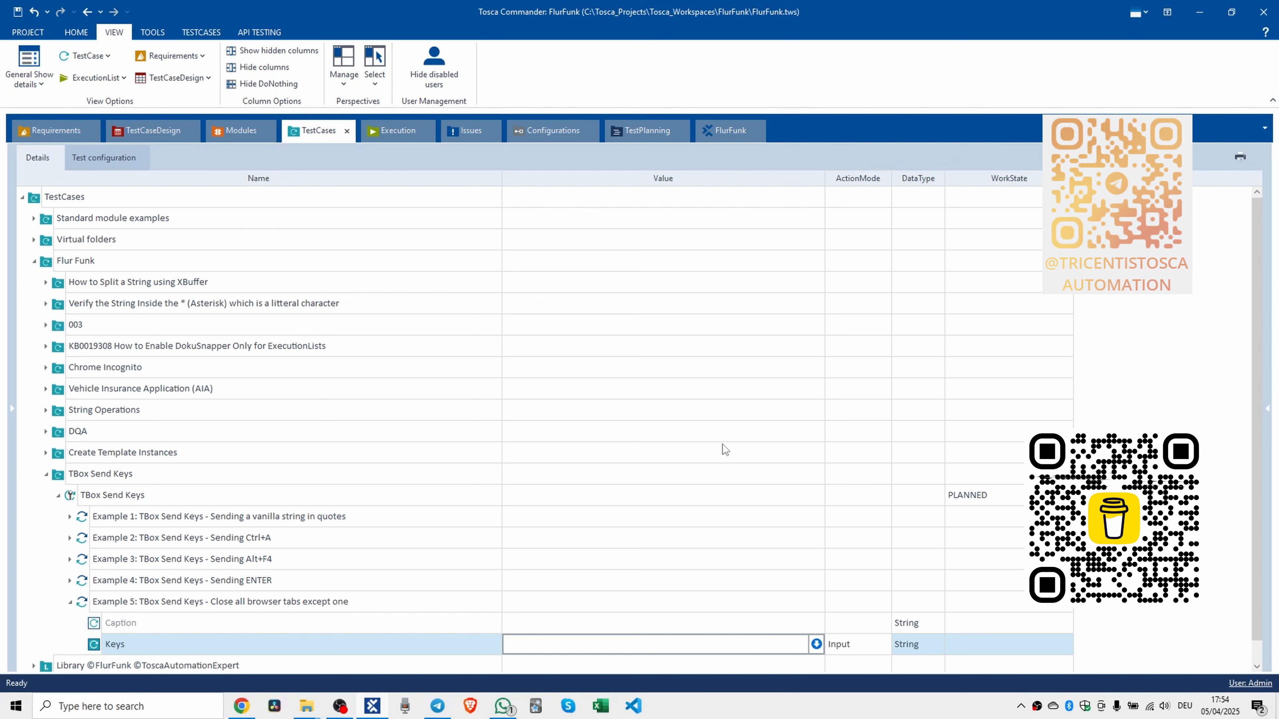
text(^^)
key(BackSpace)
text(()
text())
key(BackSpace)
key(BackSpace)
text((()))
key(Left)
key(Left)
text({})
key(Left)
key(Left)
text(%(")
key(Right)
text(F4)
key(Right)
text(")
key(Right)
key(Return)
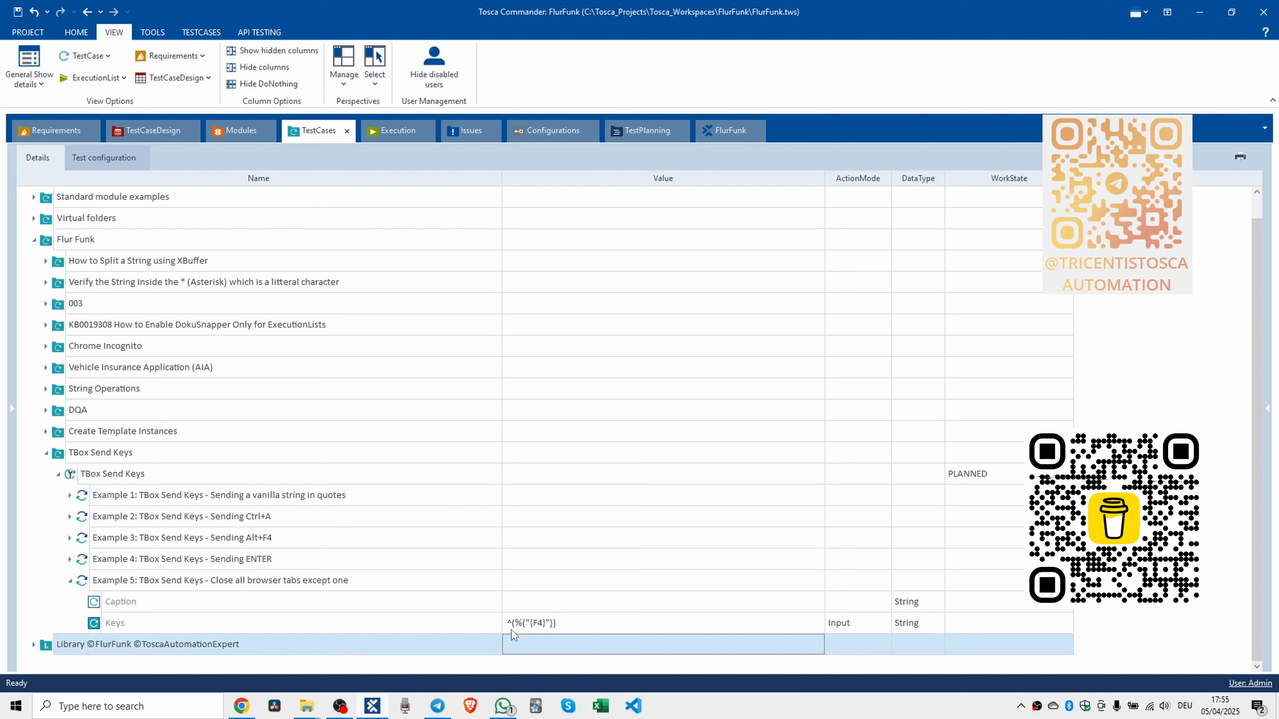
Append "Ctrl + Alt + F4" to the end of the Example 5 step's name.
click(373, 578)
click(378, 579)
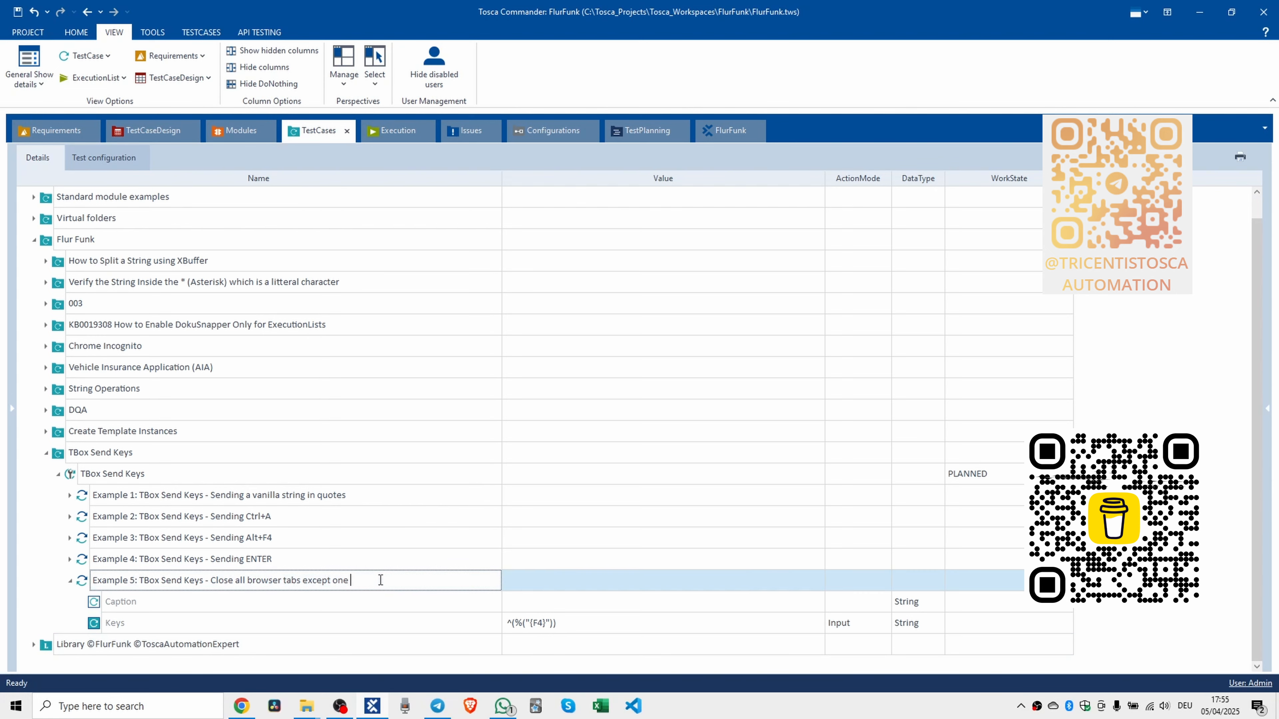
text(Ctrl + Alt + F4)
key(Return)
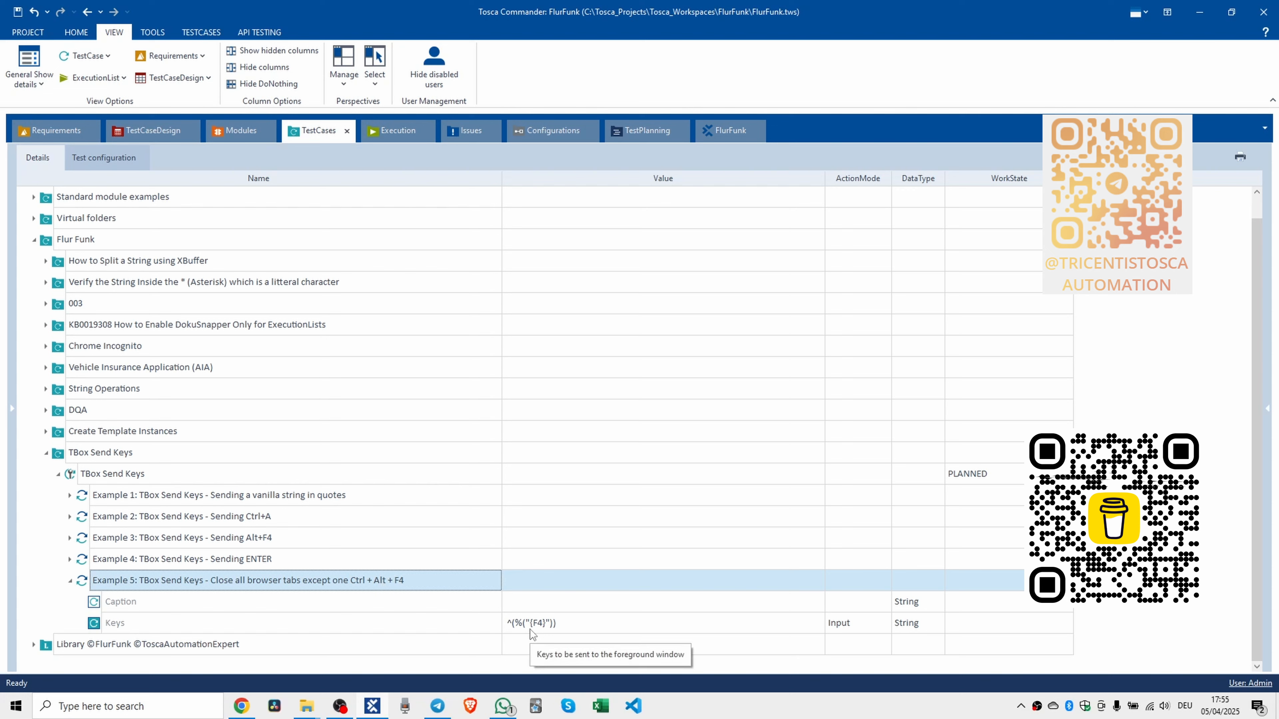
Collapse the Example 5 step and add a sixth test step based on the TBox Send Keys module to the test case.
click(70, 581)
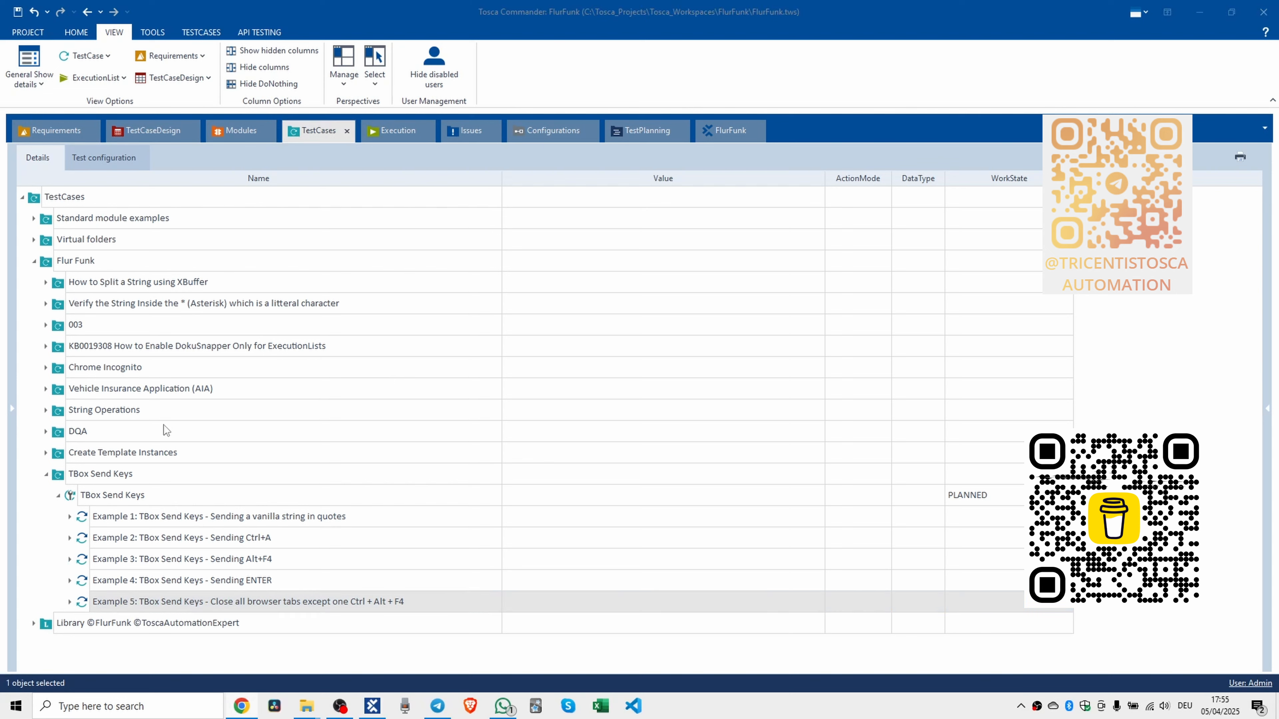
click(79, 496)
key(ctrl+t)
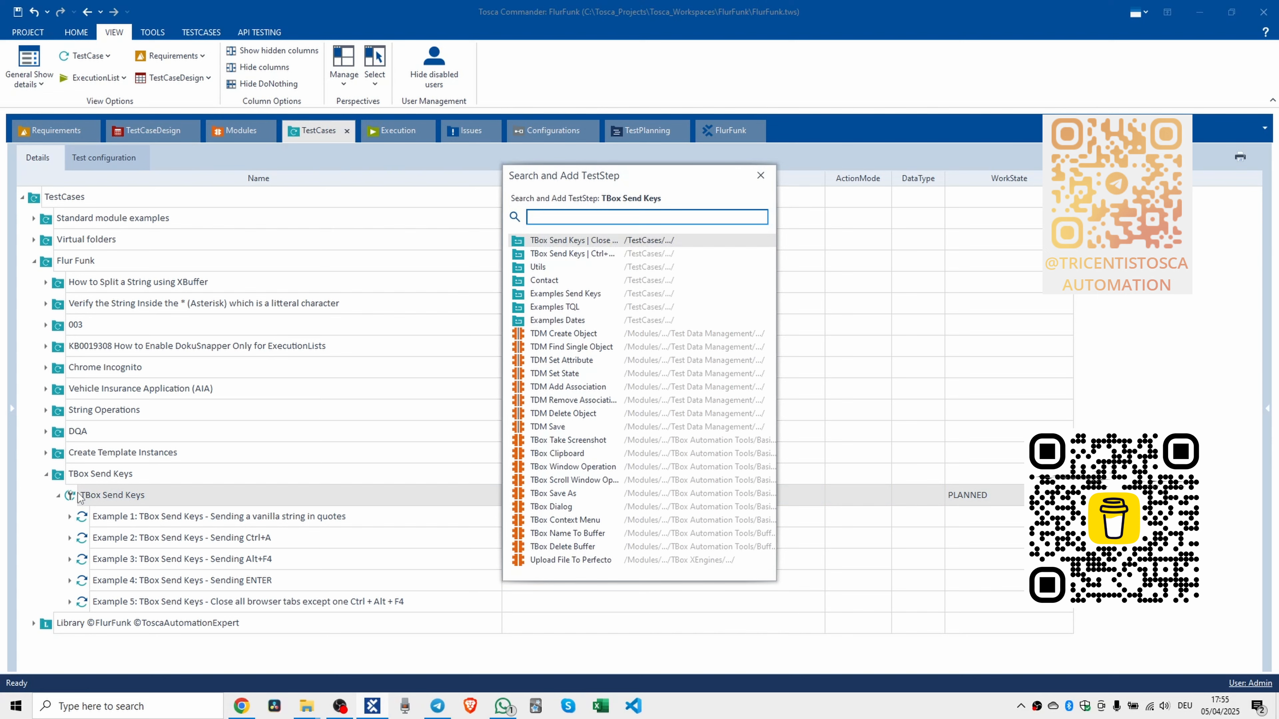
key(Escape)
key(ctrl+t)
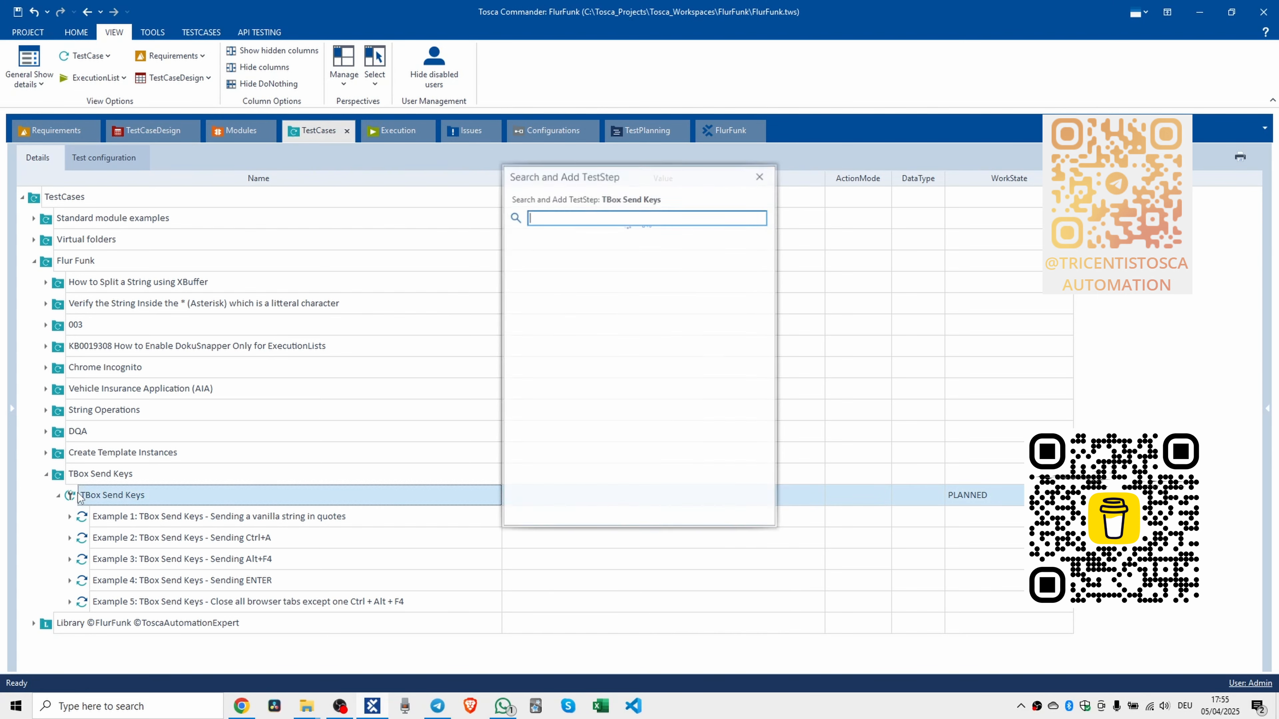
text(tbox send keys)
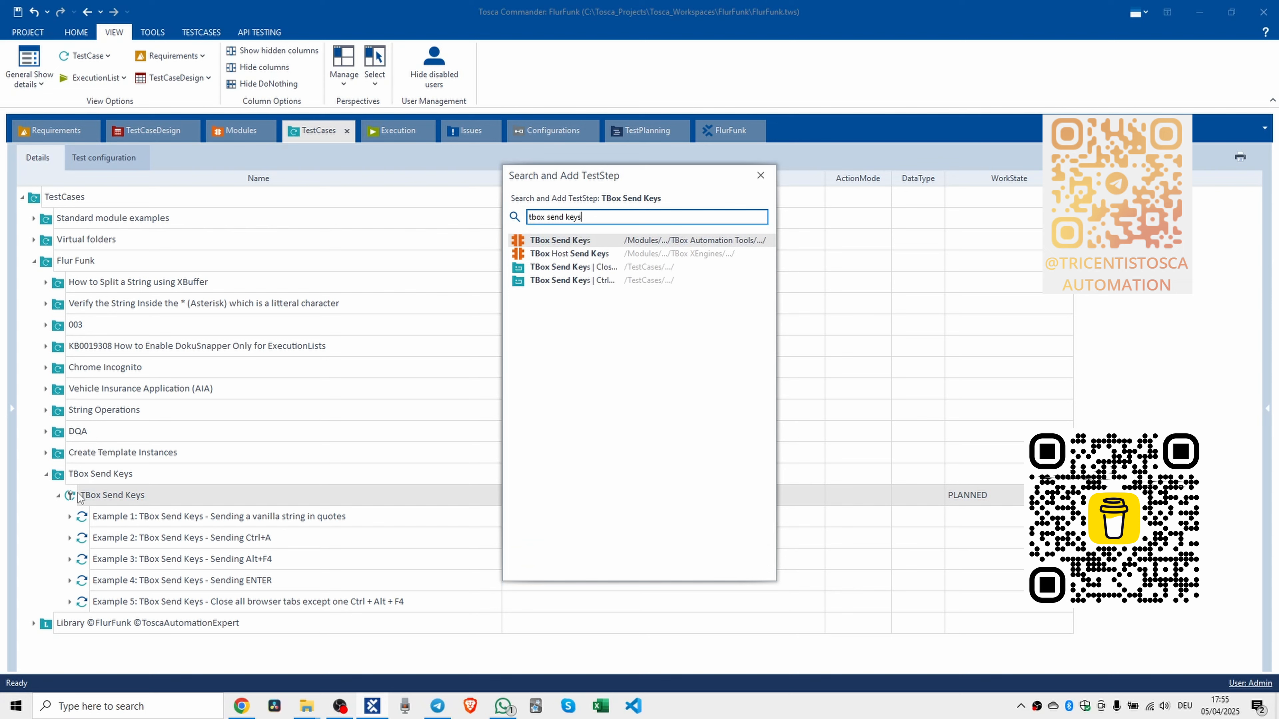
key(Return)
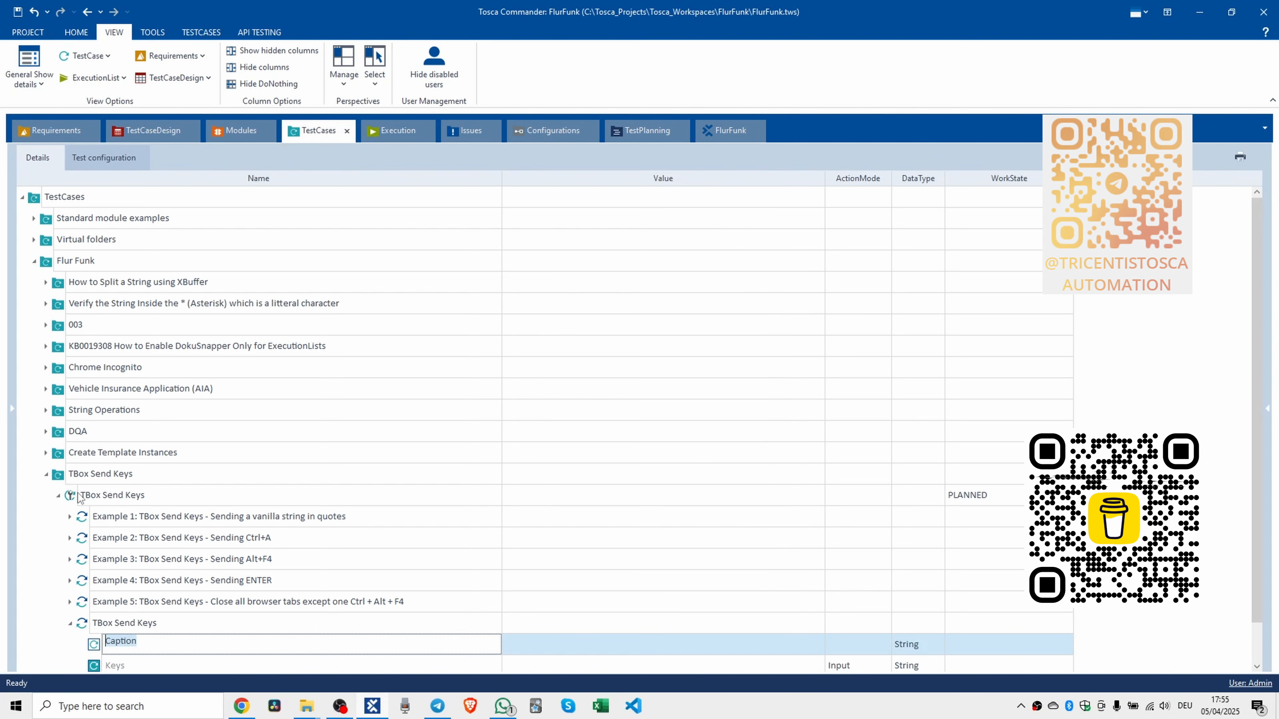
Rename the sixth test step as "Example 6: TBox Send Keys - Pressing all this shit at the same time - Ctrl + Shift + Alt + E".
click(96, 624)
click(96, 625)
text(Example 6:)
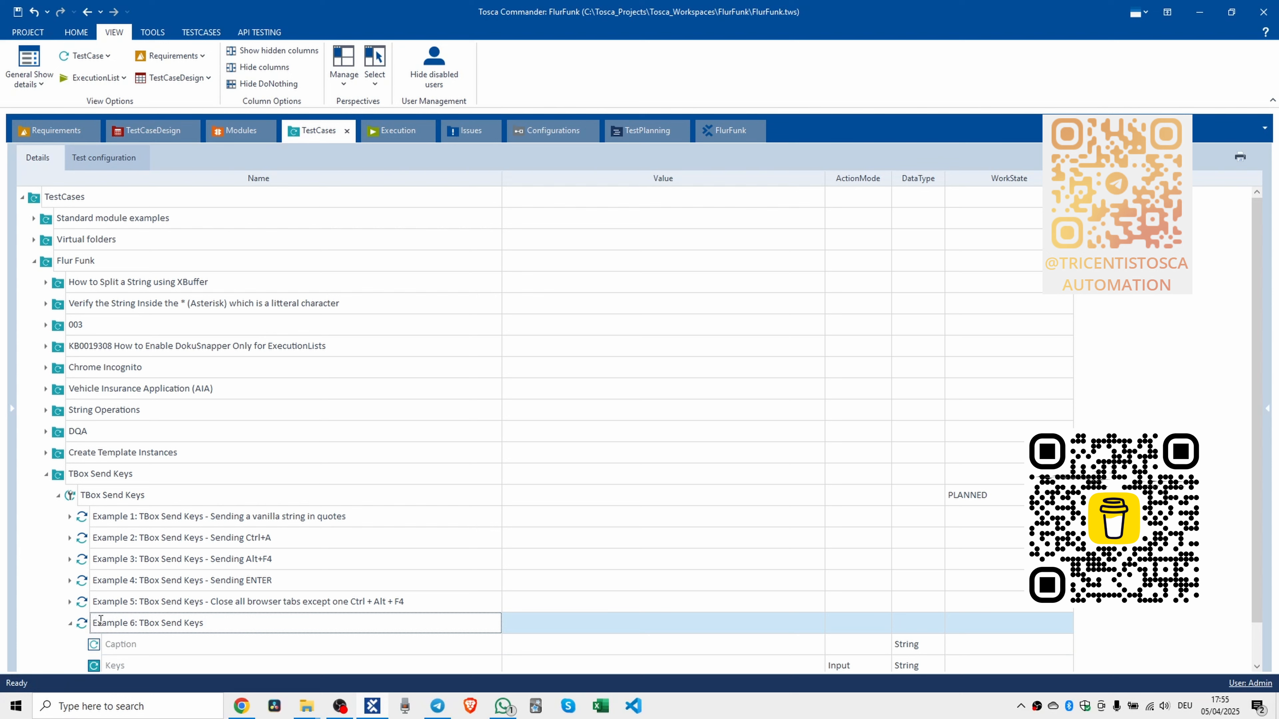
key(ctrl+Right)
key(ctrl+Right)
key(ctrl+Right)
text(- Pressing all this shit at the same tim)
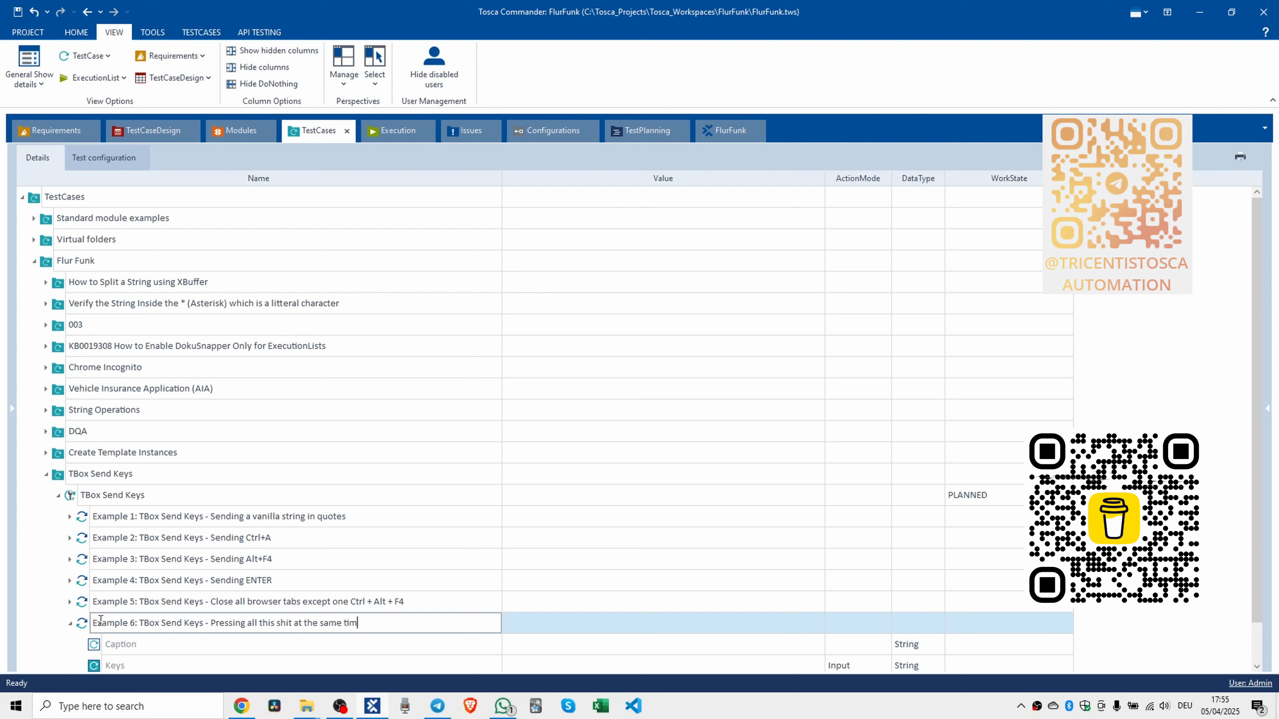
text(e - Ctrl + Shift + Alt + E)
key(Return)
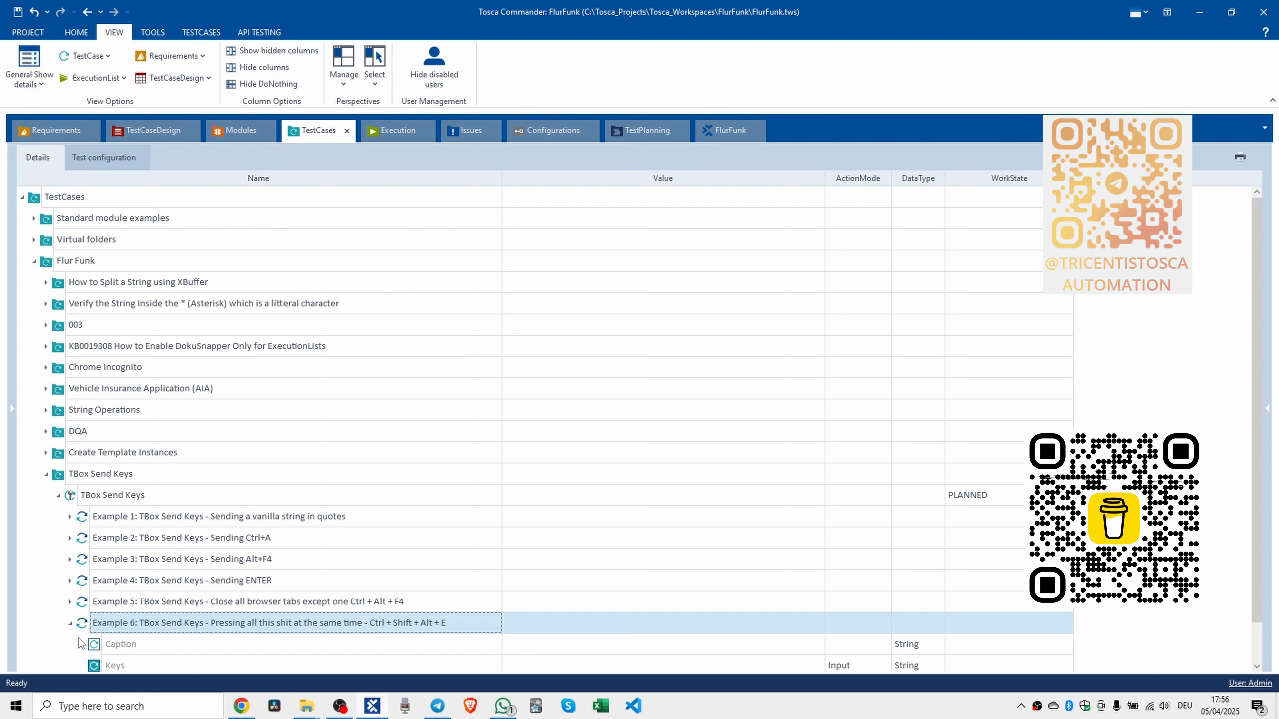
Set the Keys value of the Example 6 step to ^(+(%(e))).
scroll(565, 438, down, 1)
click(547, 623)
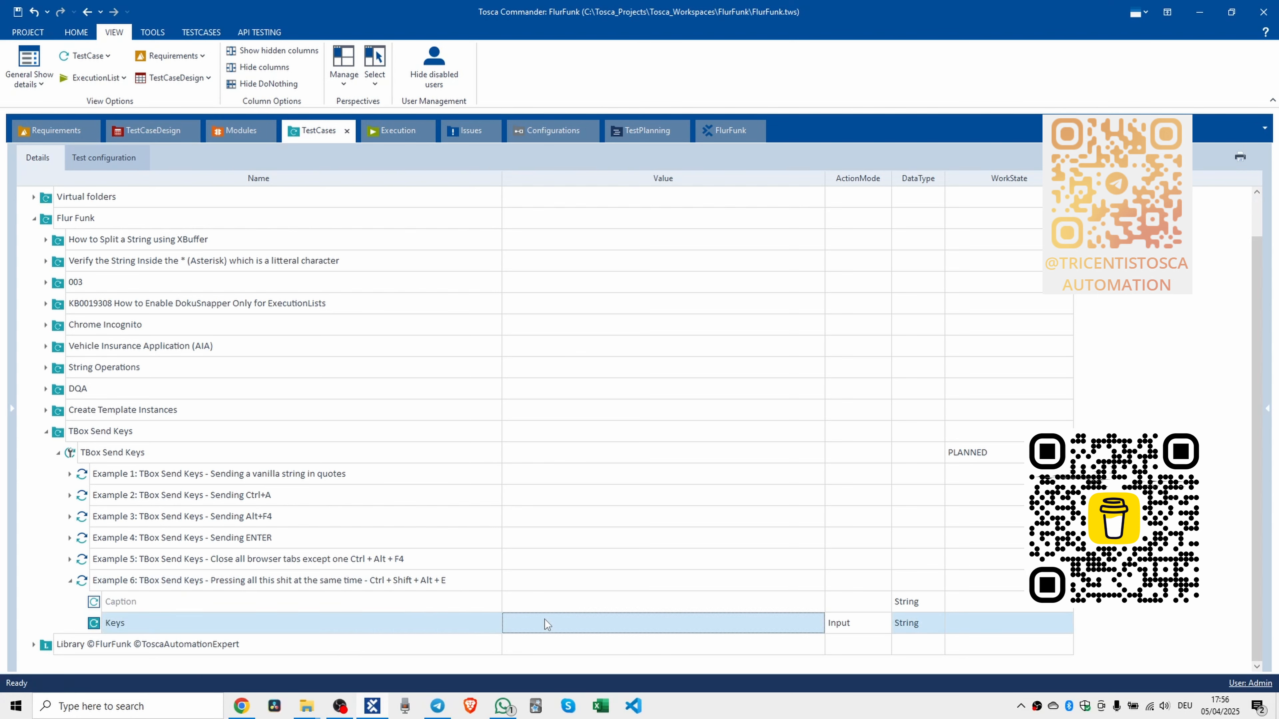
click(550, 622)
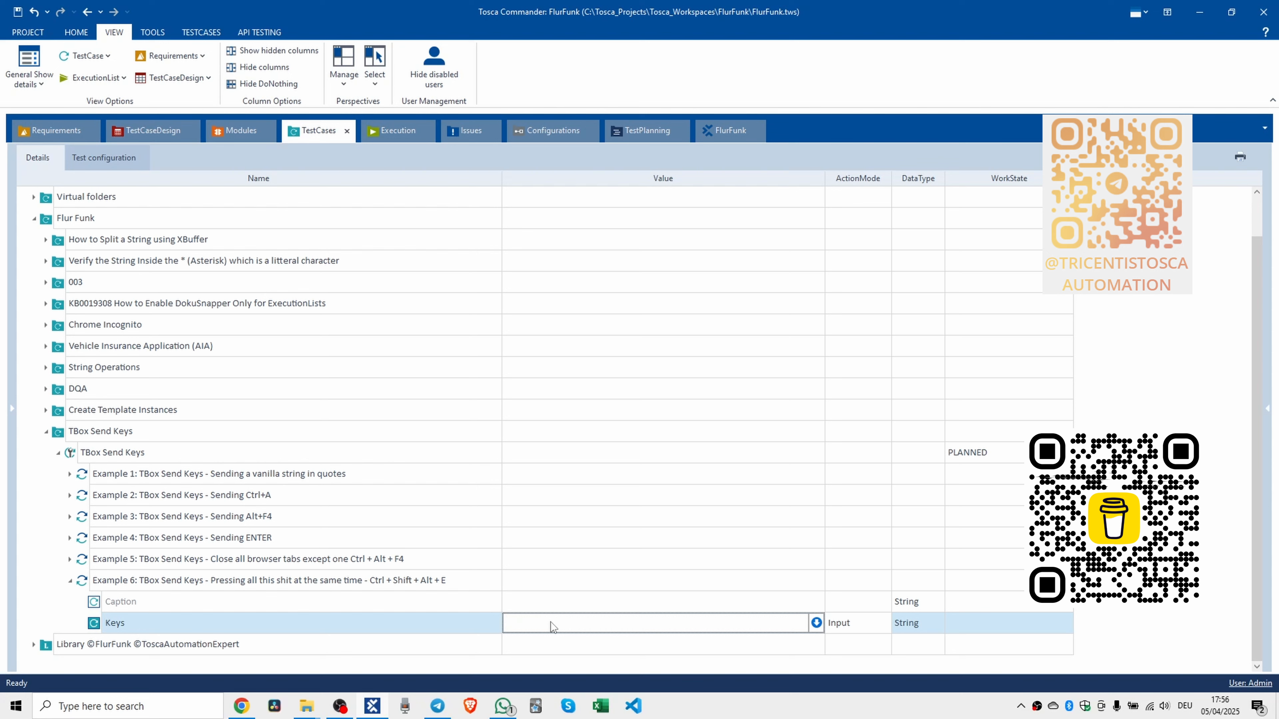
text(^^((())))
key(Left)
key(Left)
key(Left)
key(Left)
key(Left)
text(+(%(e)
key(Return)
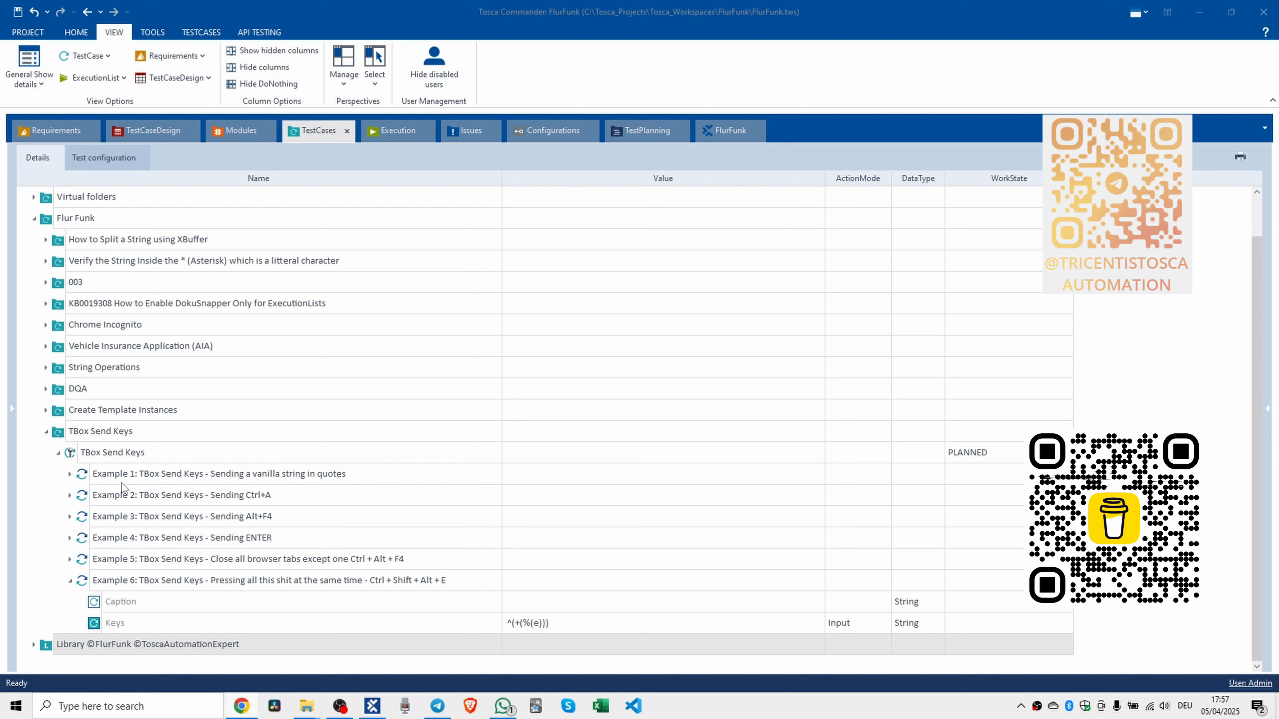
Collapse the Example 6 step and add a seventh test step based on the TBox Send Keys module to the test case.
click(67, 586)
click(70, 581)
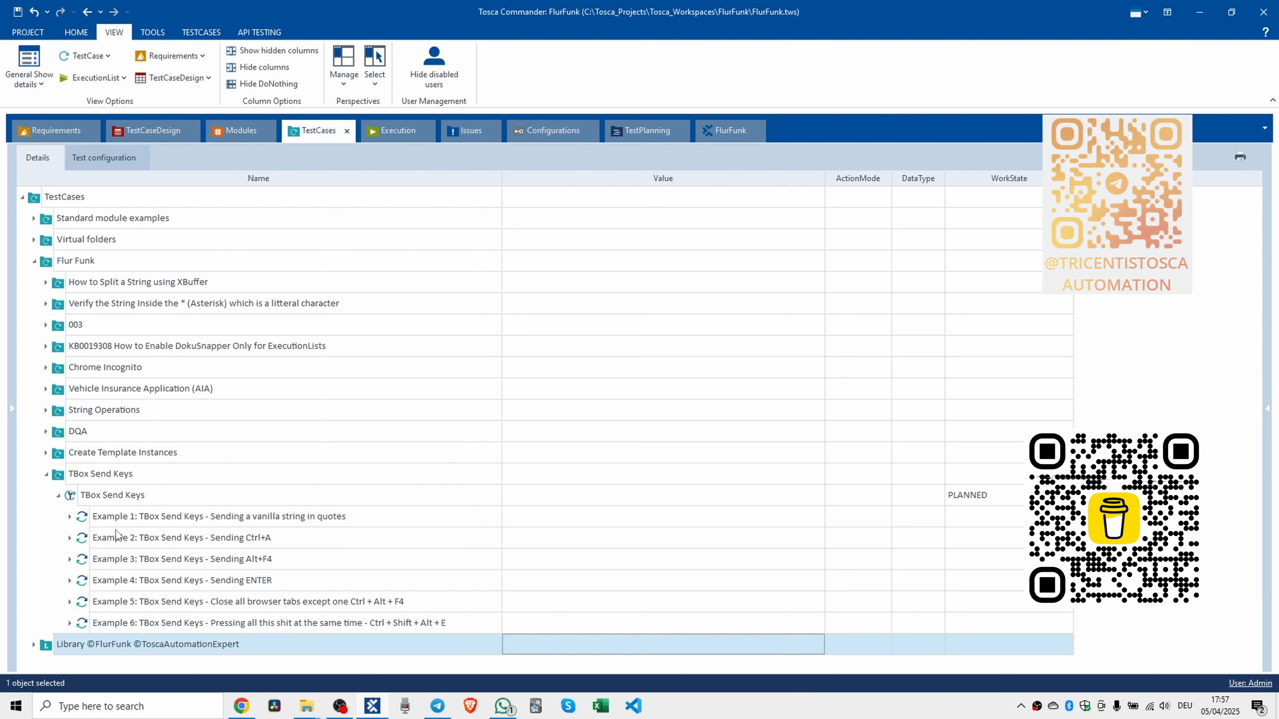
right_click(71, 498)
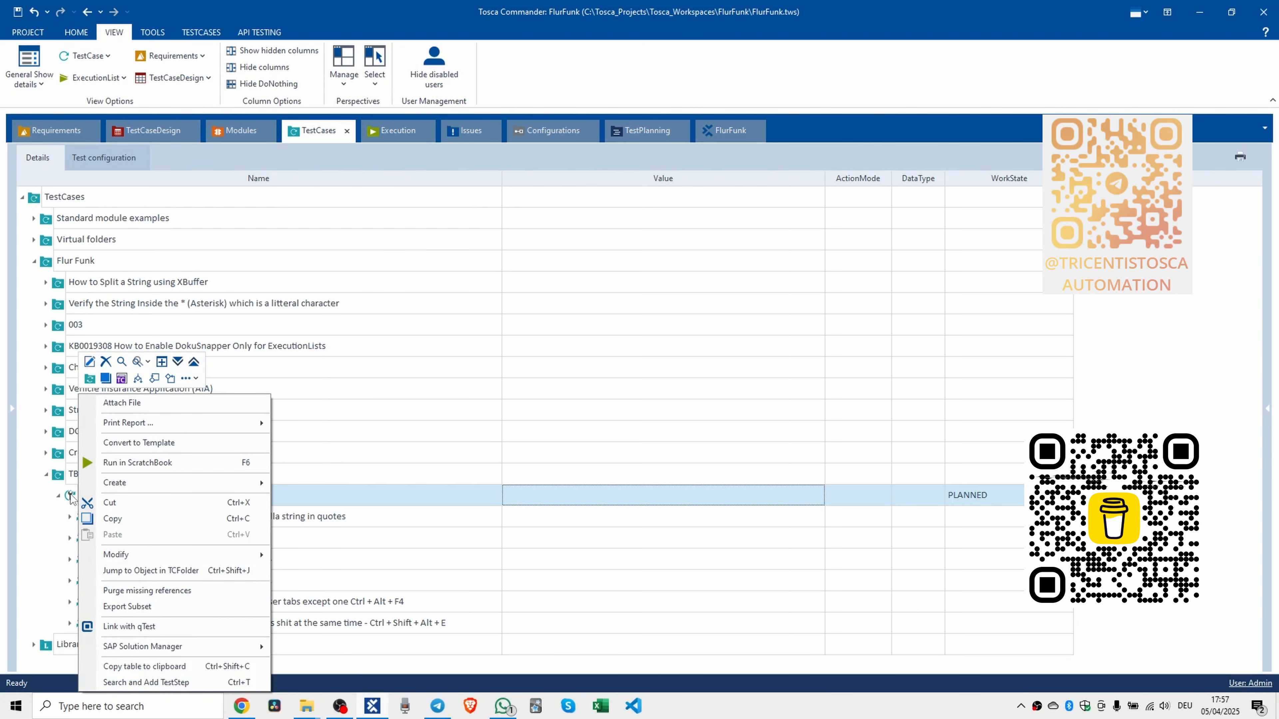
key(Escape)
key(ctrl+alt+i)
text(tbox send keys)
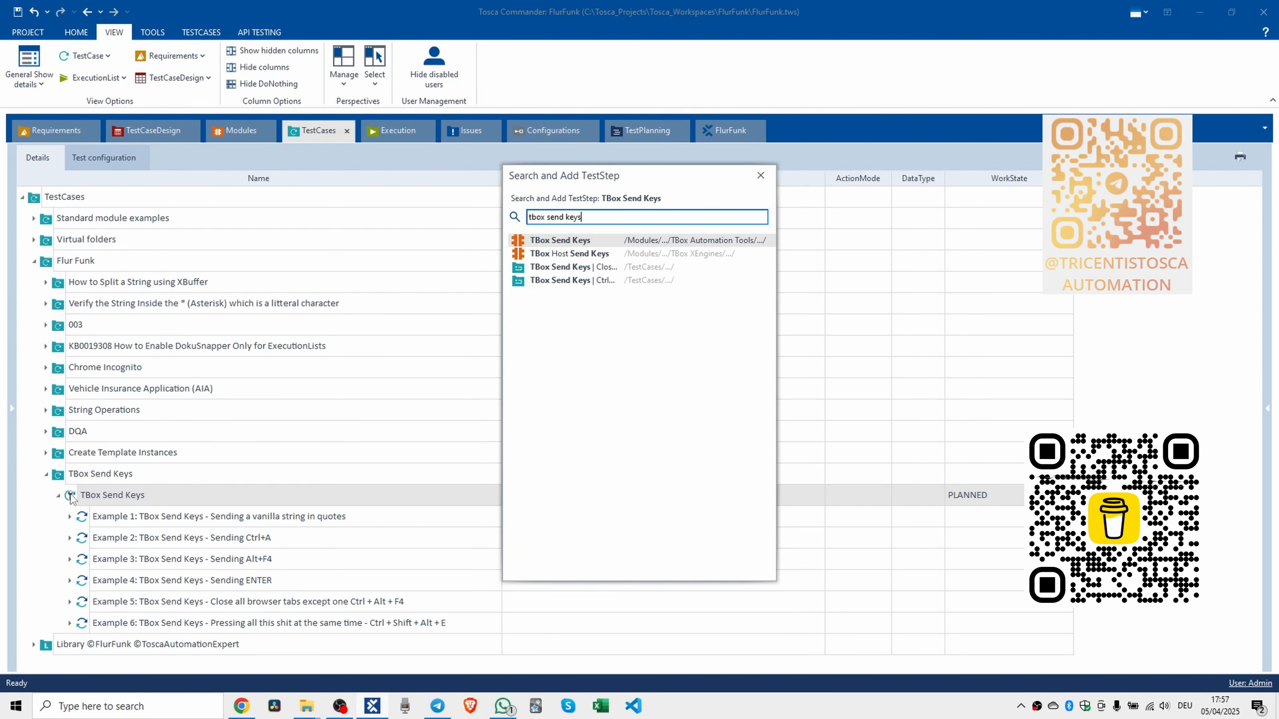
key(Return)
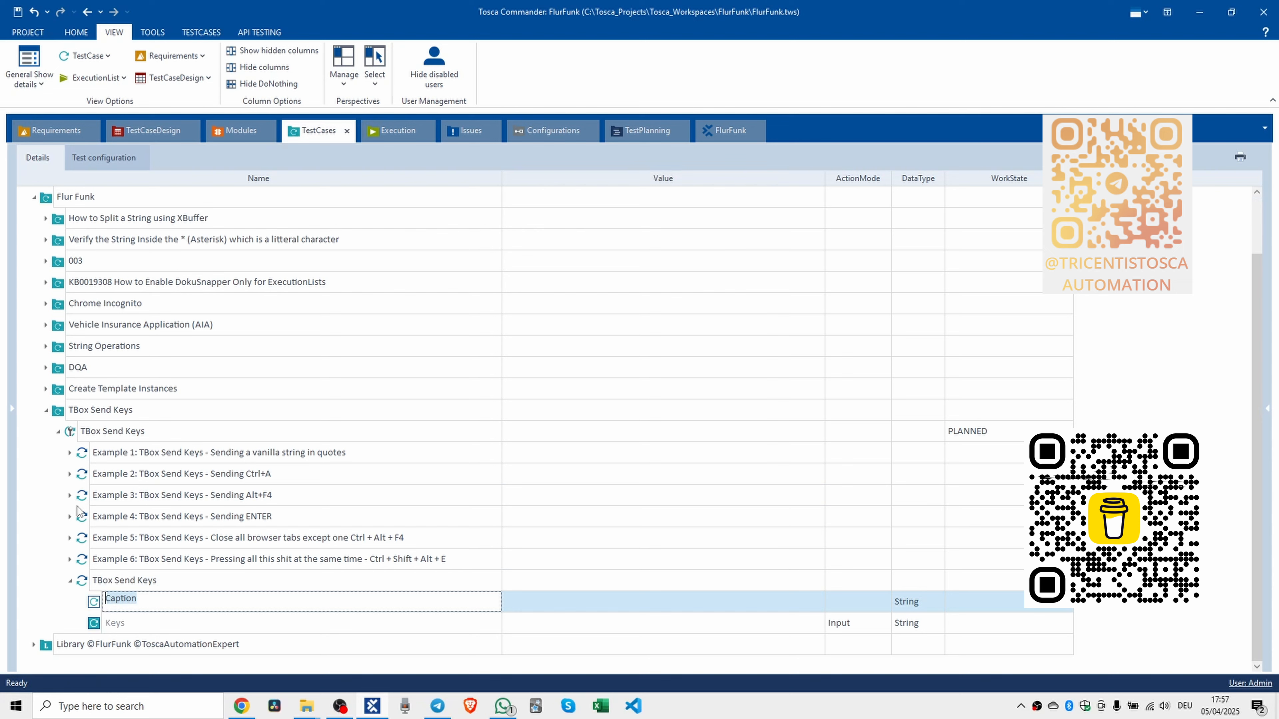
Rename the seventh test step as "Example 7: TBox Send Keys - Sending Ctrl+W to close the current browser tab".
click(120, 583)
key(F2)
key(Left)
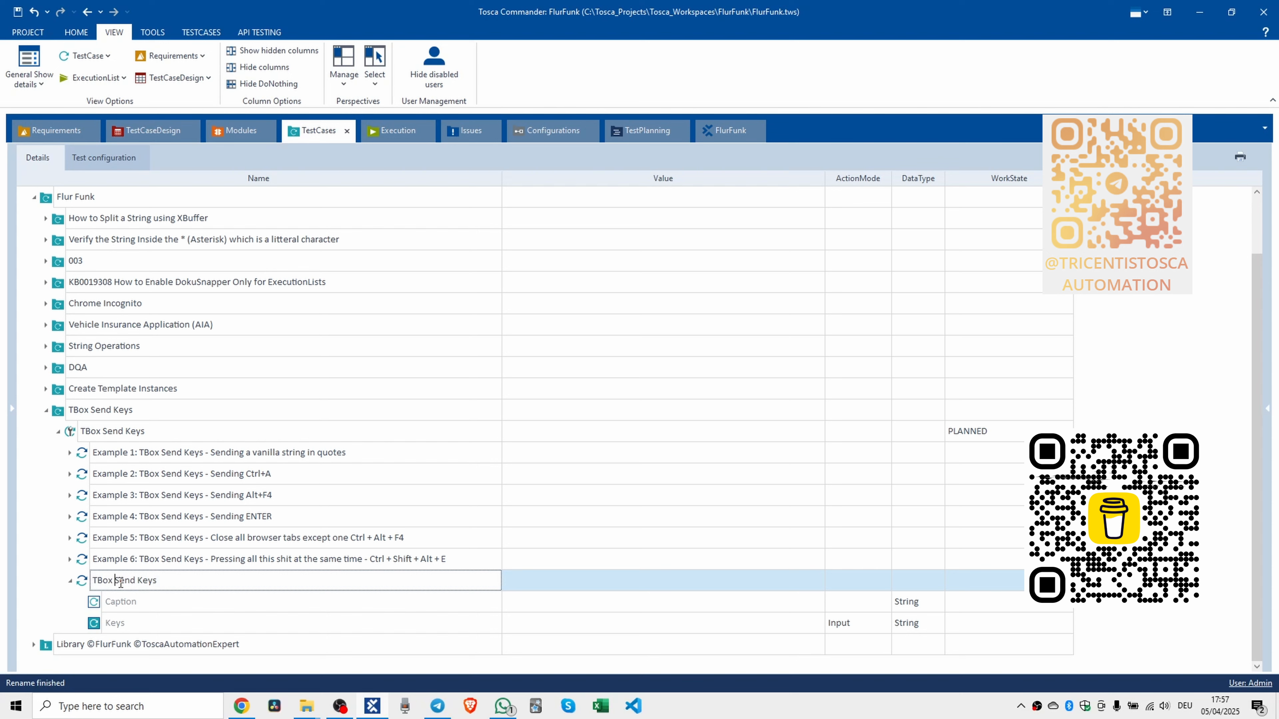
key(End)
text(Example 7)
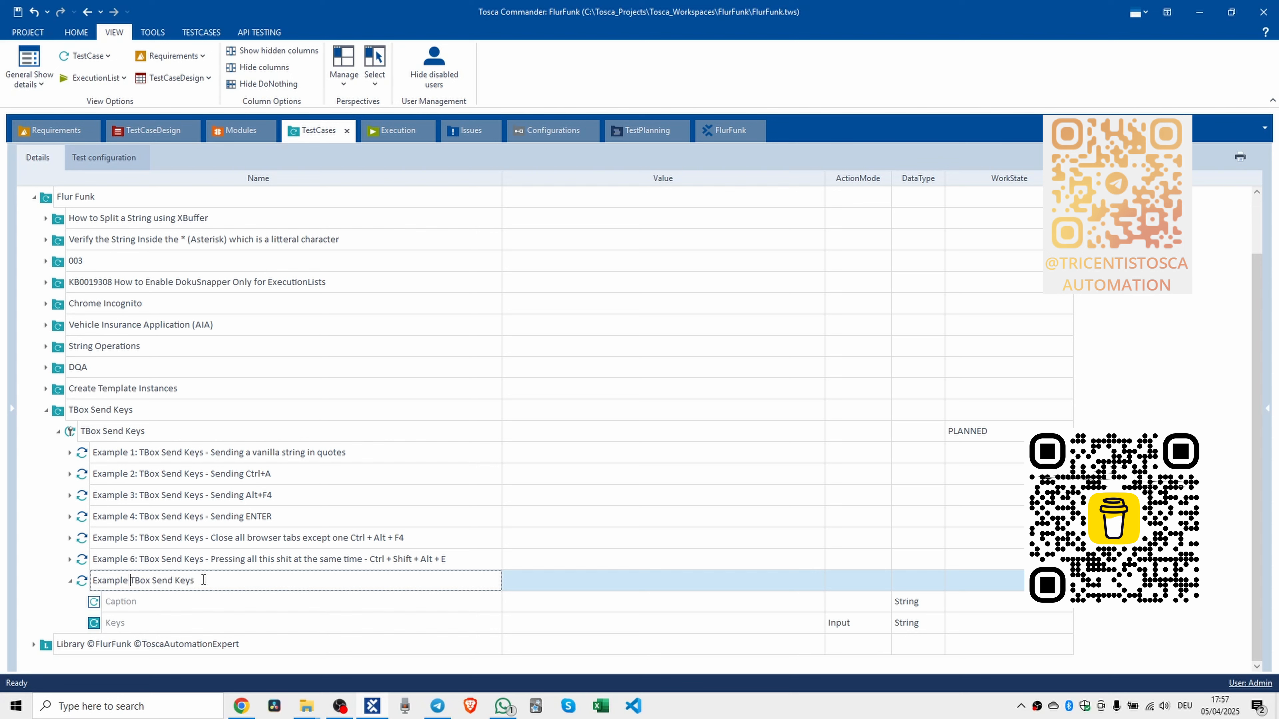
text(: TBox Send Keys - Sending Ctrl+W to close the current br)
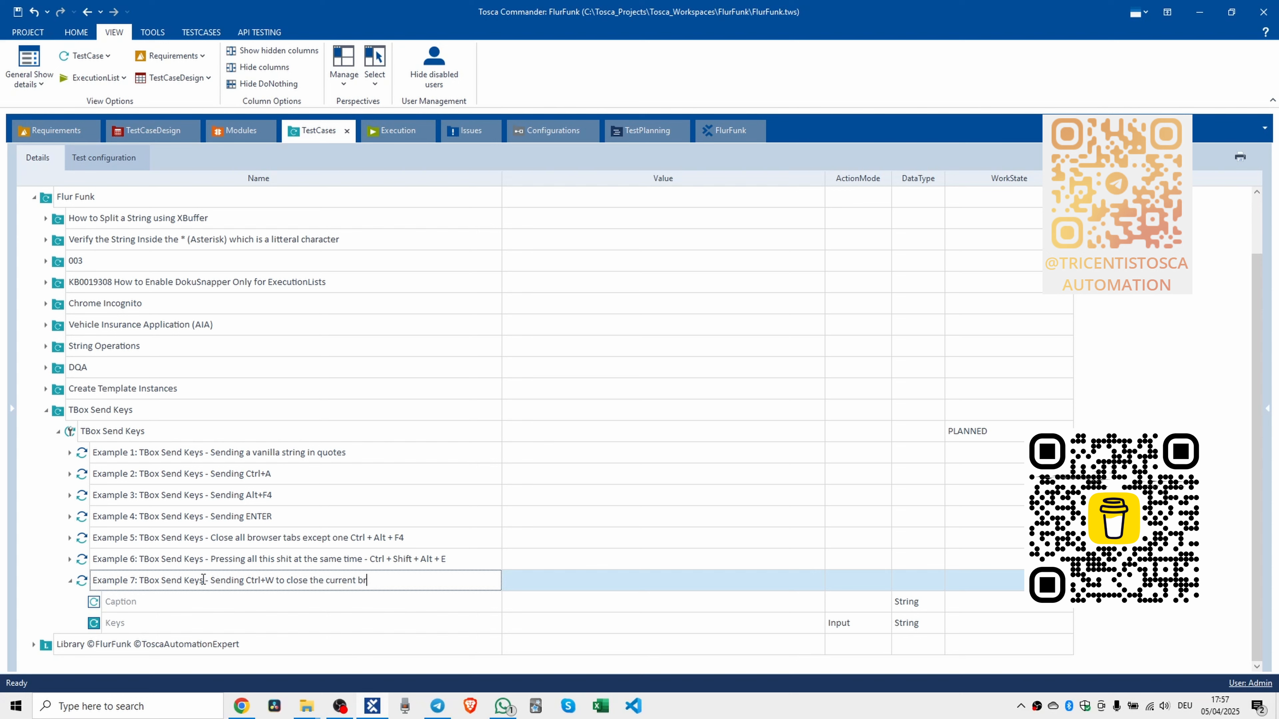
text(owser tab)
key(Return)
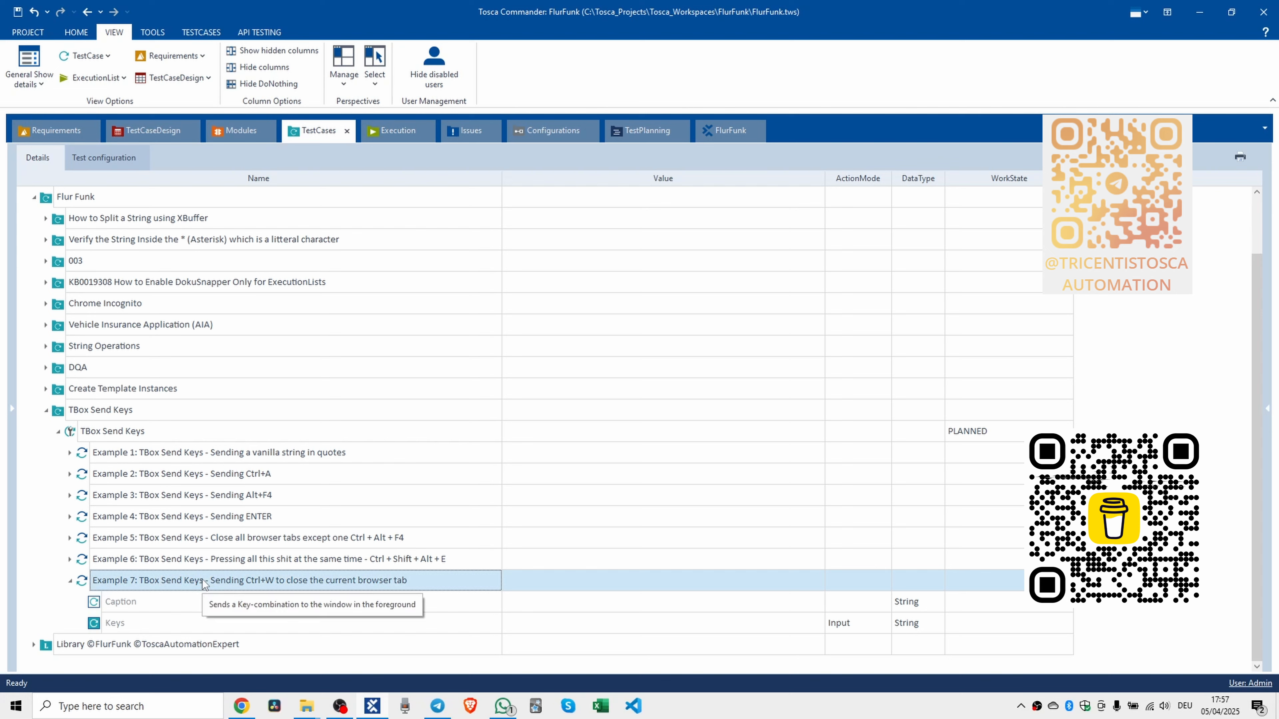
Set the Keys value of the Example 7 step to ^{w}.
click(545, 628)
click(556, 628)
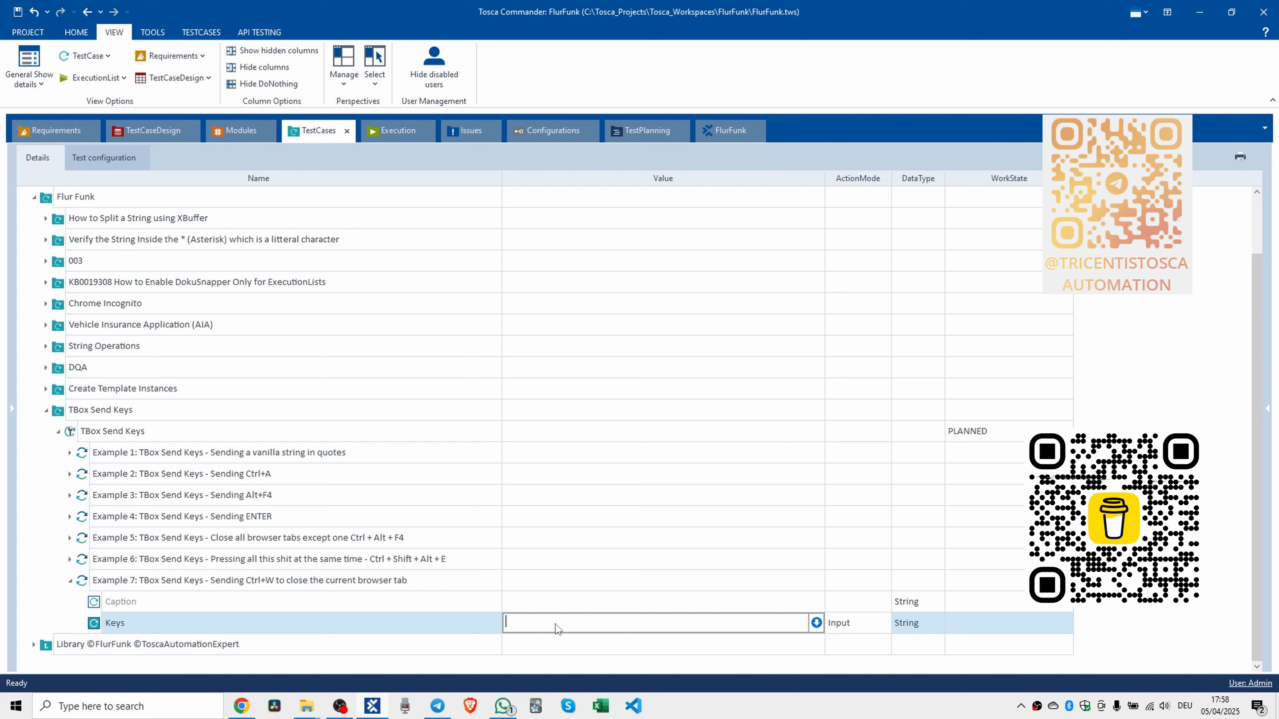
text(^{w})
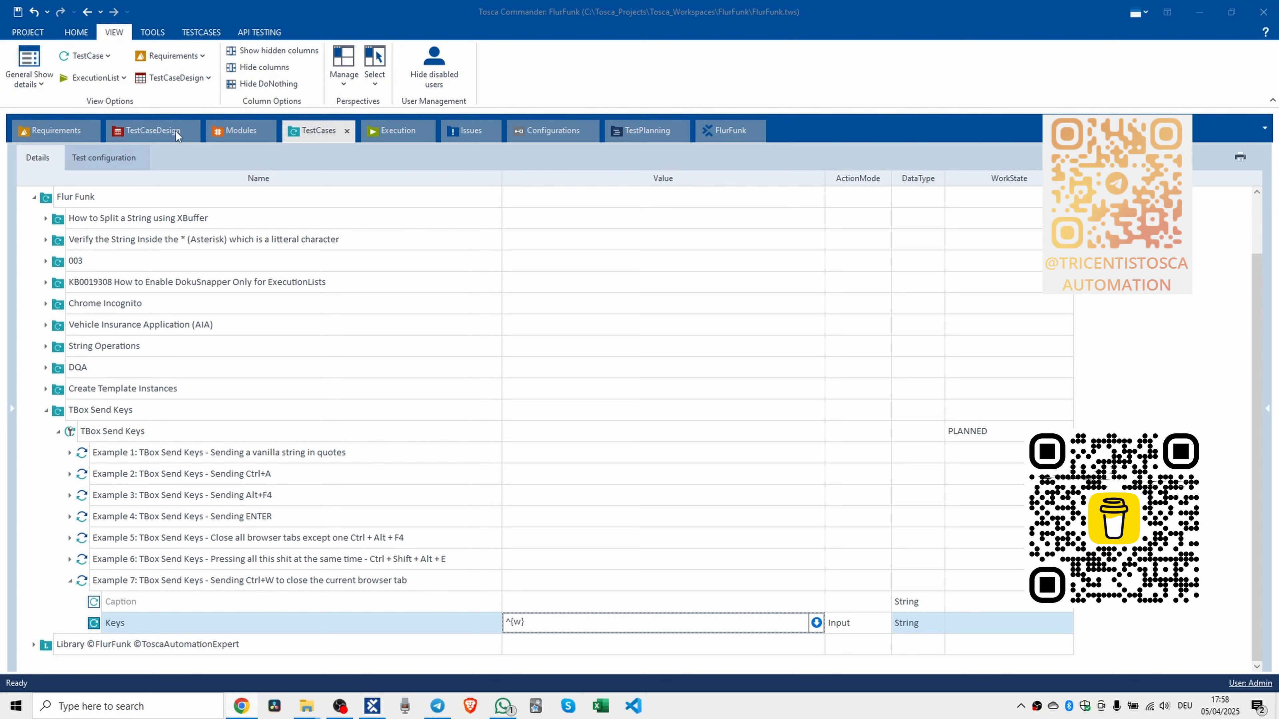
Collapse the Example 7 step and add an eighth test step based on the TBox Send Keys module to the test case.
click(70, 582)
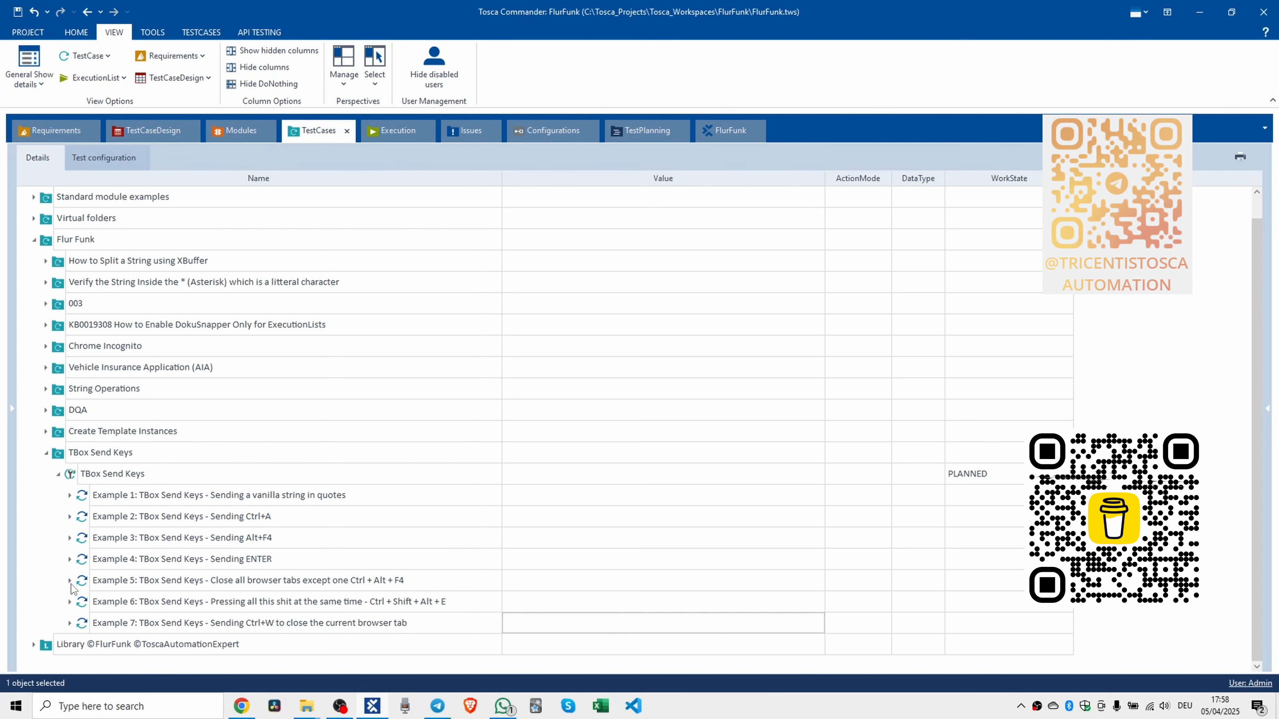
click(78, 480)
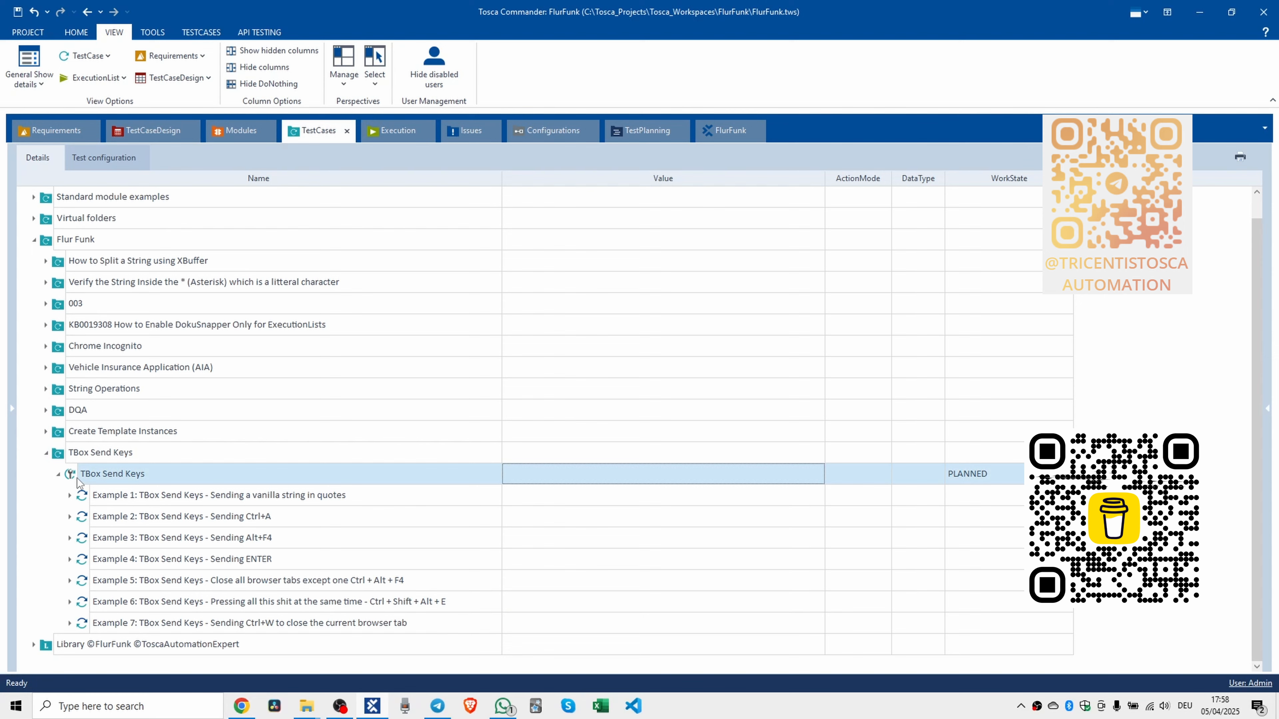
key(ctrl+t)
text(tbox send)
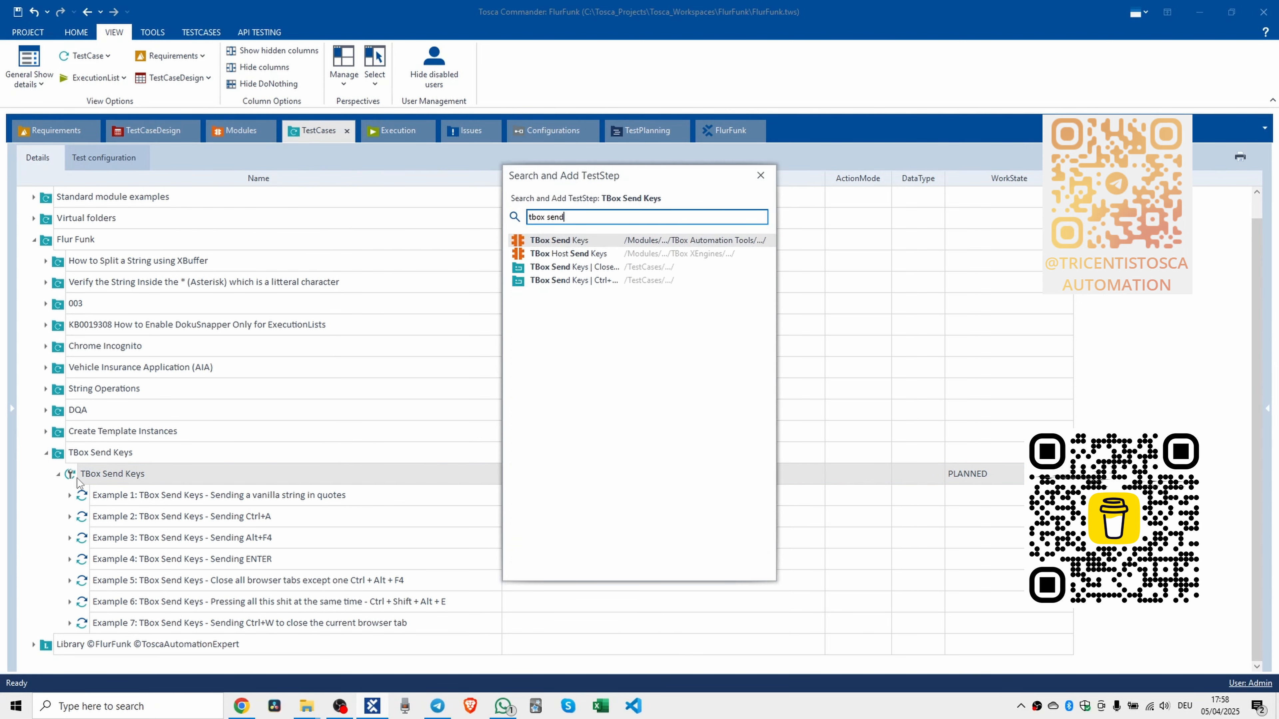
text( keys)
key(Return)
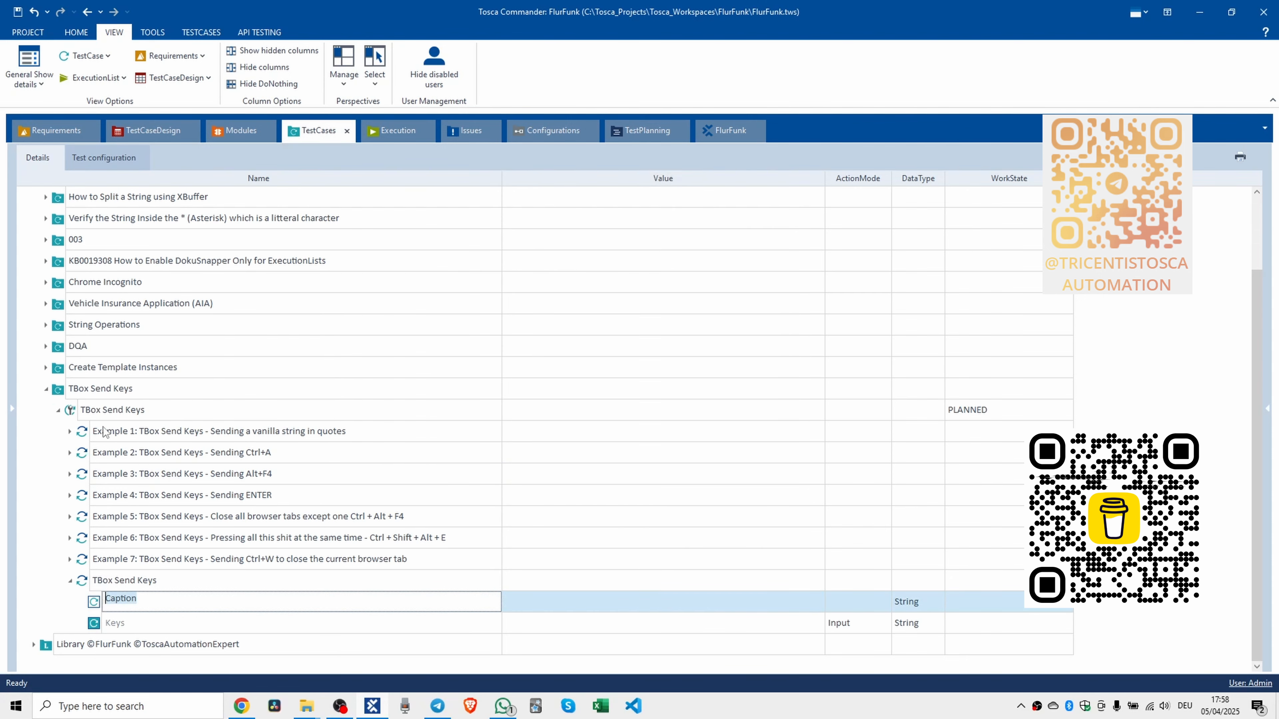
Rename the eighth test step as "Example 8: TBox Send Keys - Open Chrome's Downloads page".
click(150, 585)
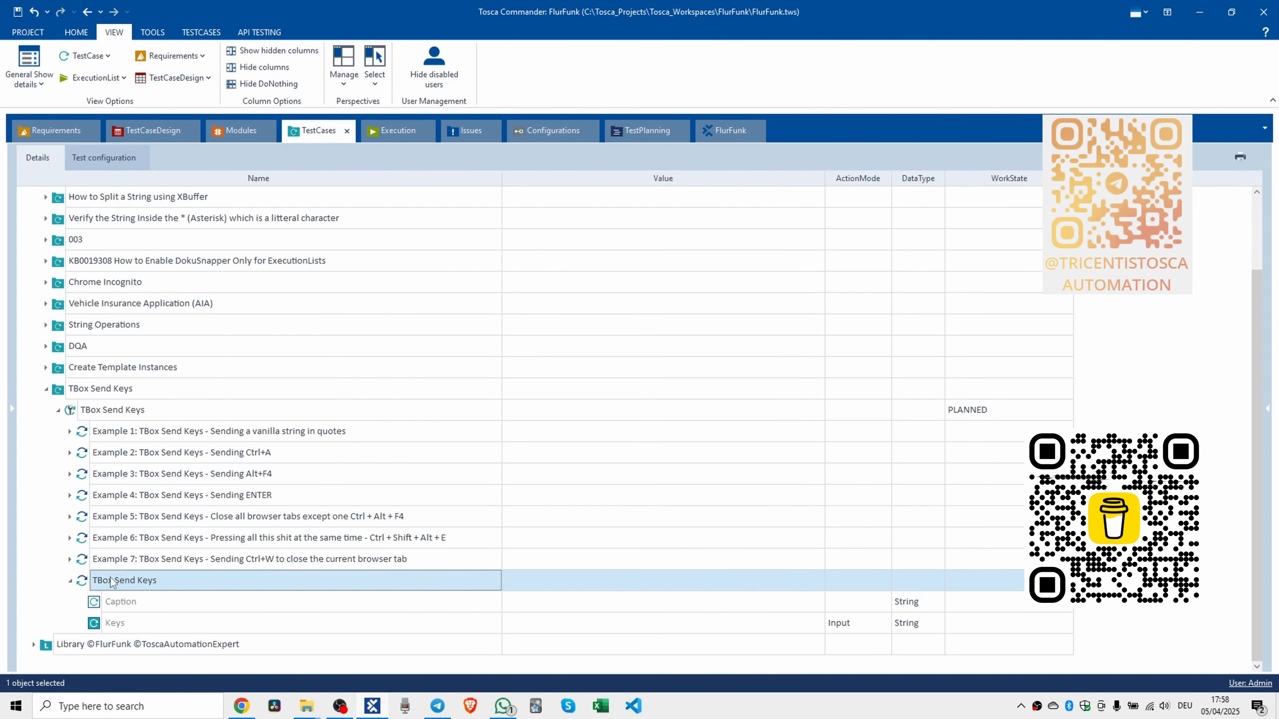
click(97, 581)
text(Example 8:)
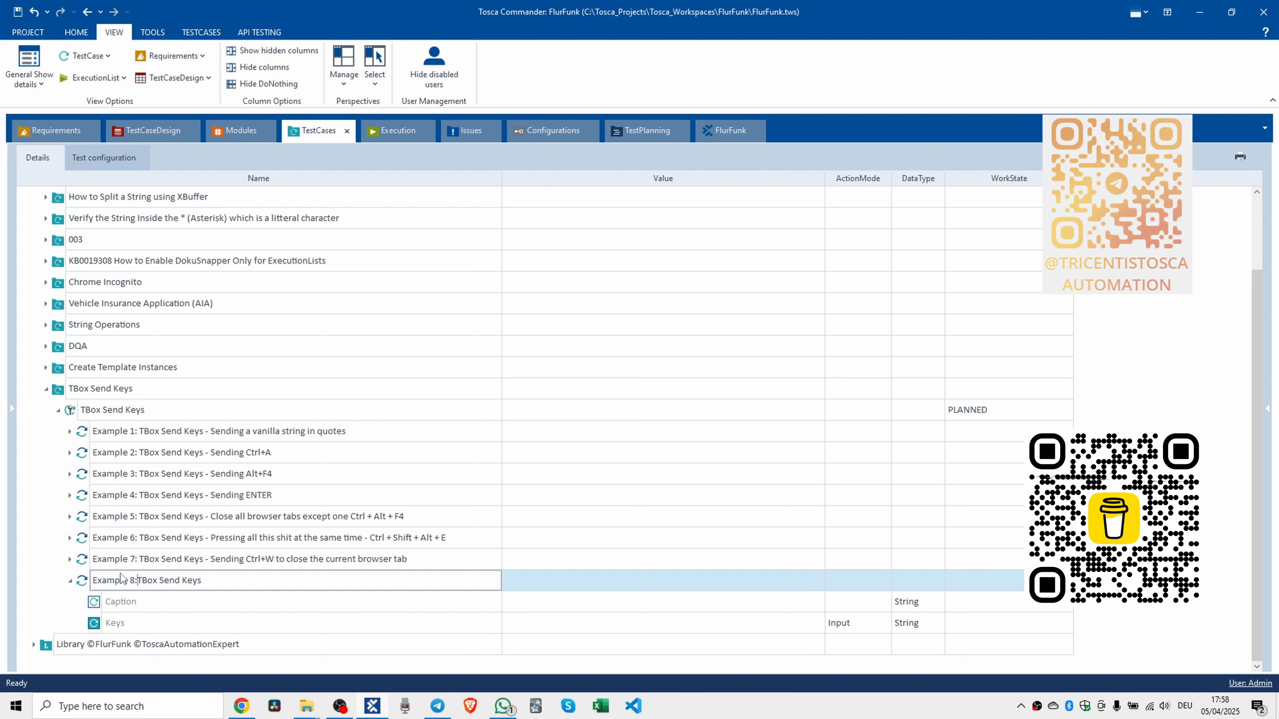
key(End)
text(- Open Chrome's Downla)
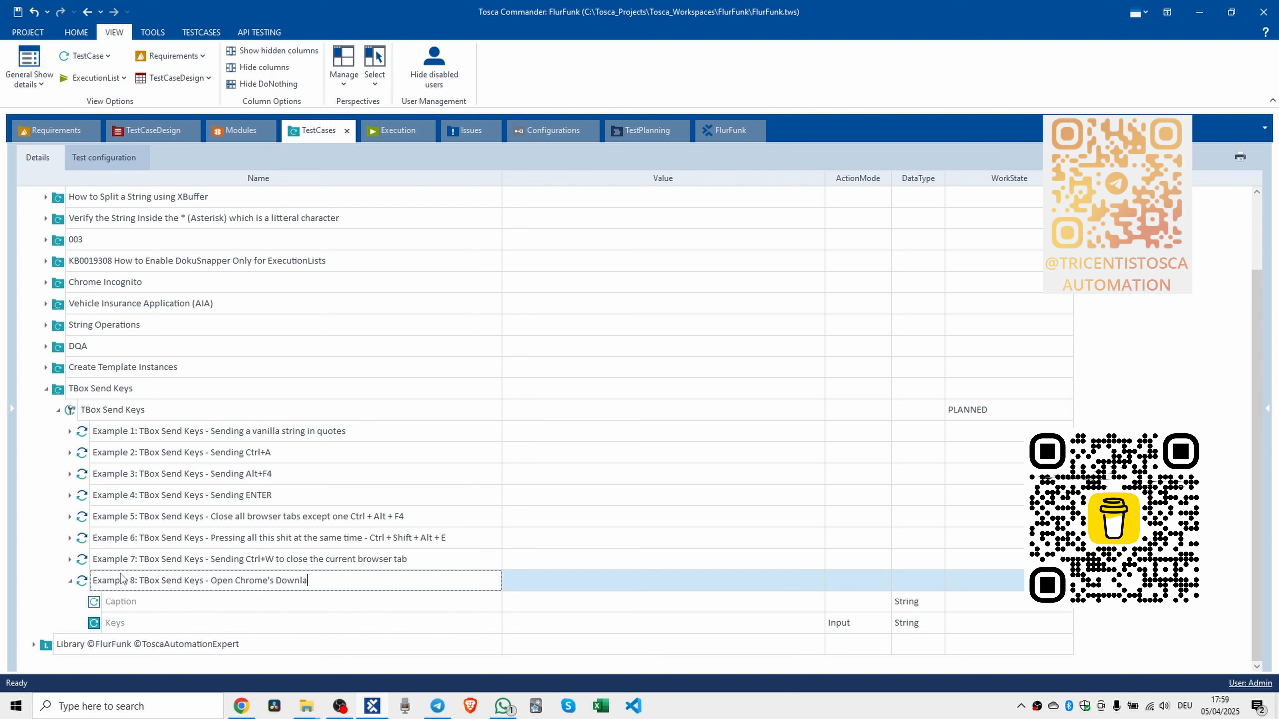
text(ods pag)
text(e)
key(Return)
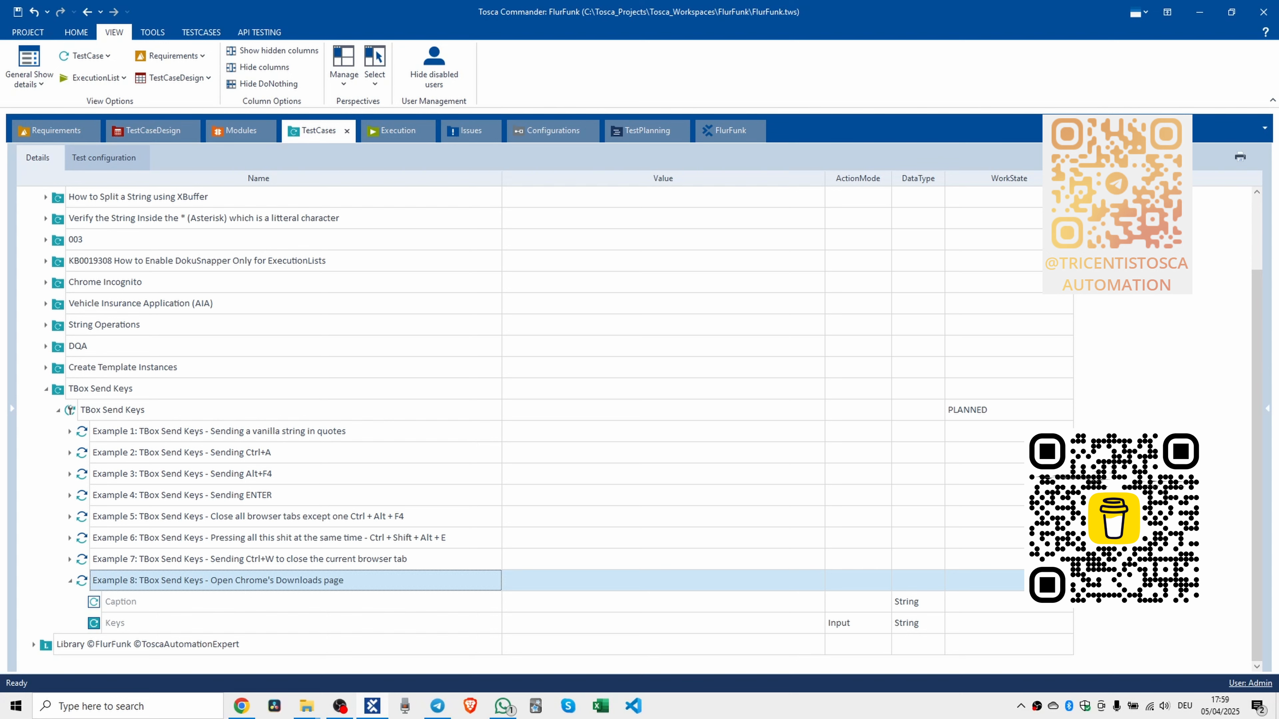
Set the Keys value of the Example 8 step to ^{j}.
click(556, 624)
click(555, 623)
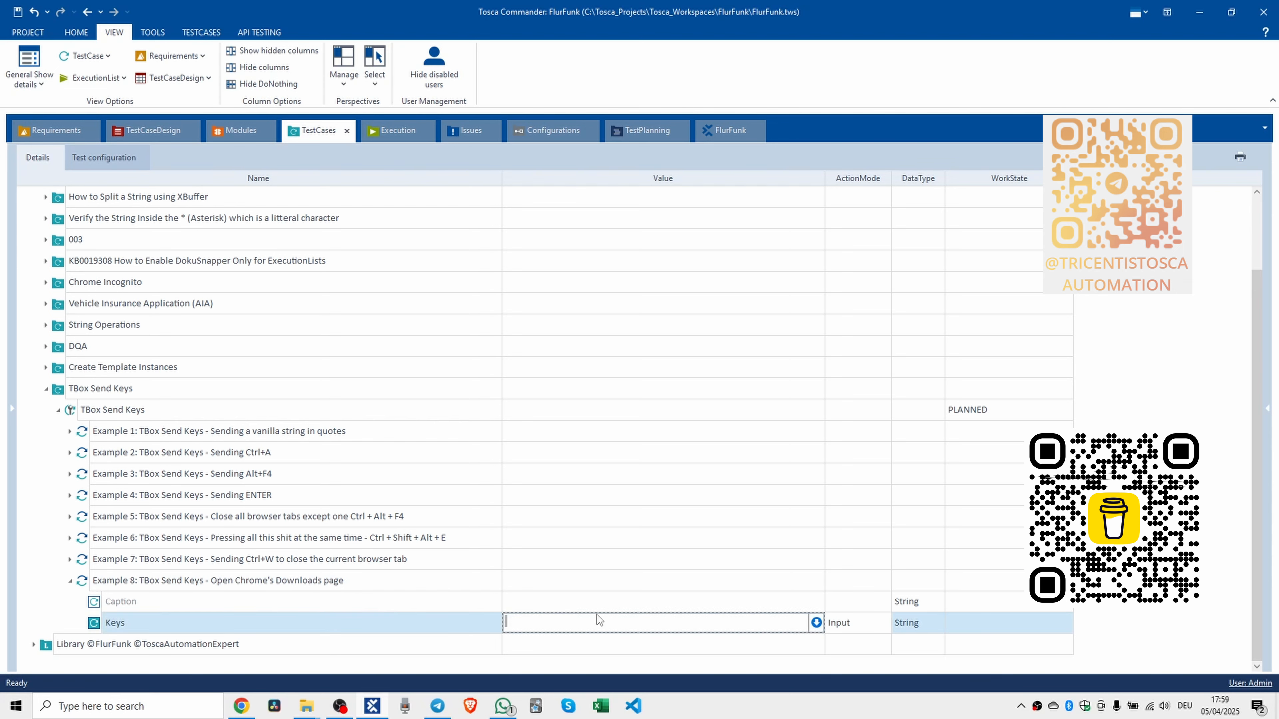
text(^{j)
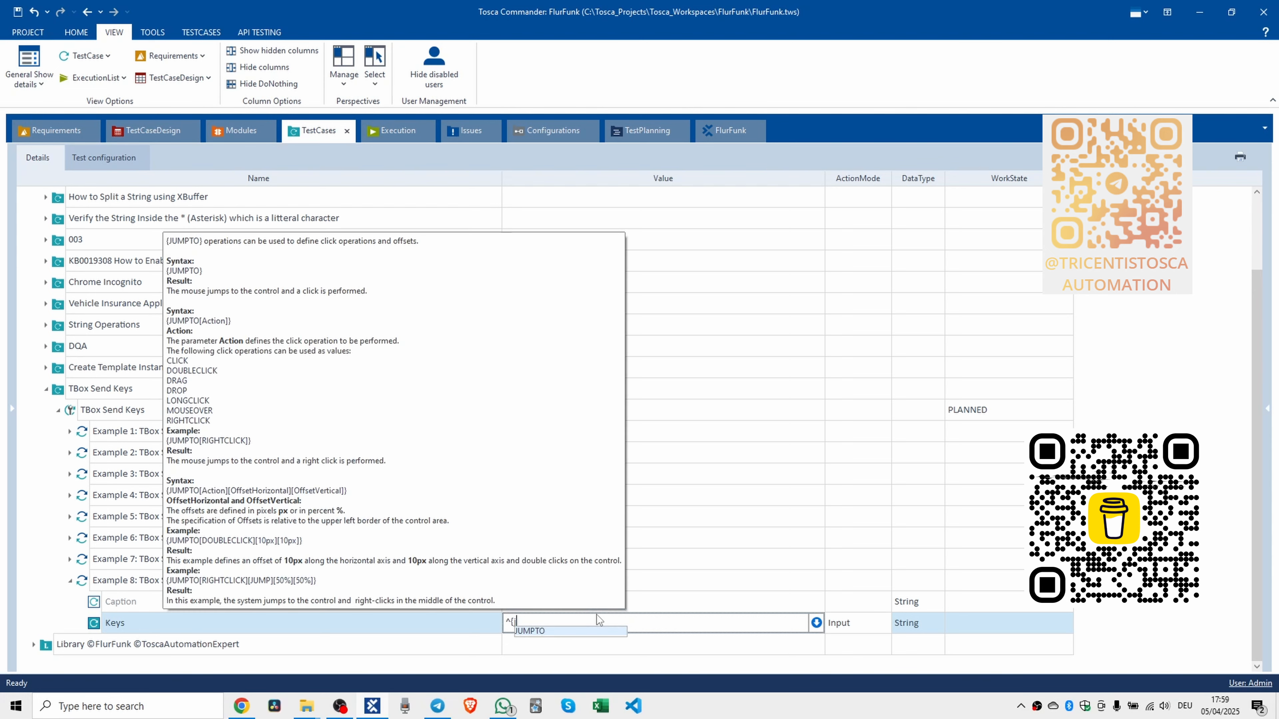
text(})
key(Return)
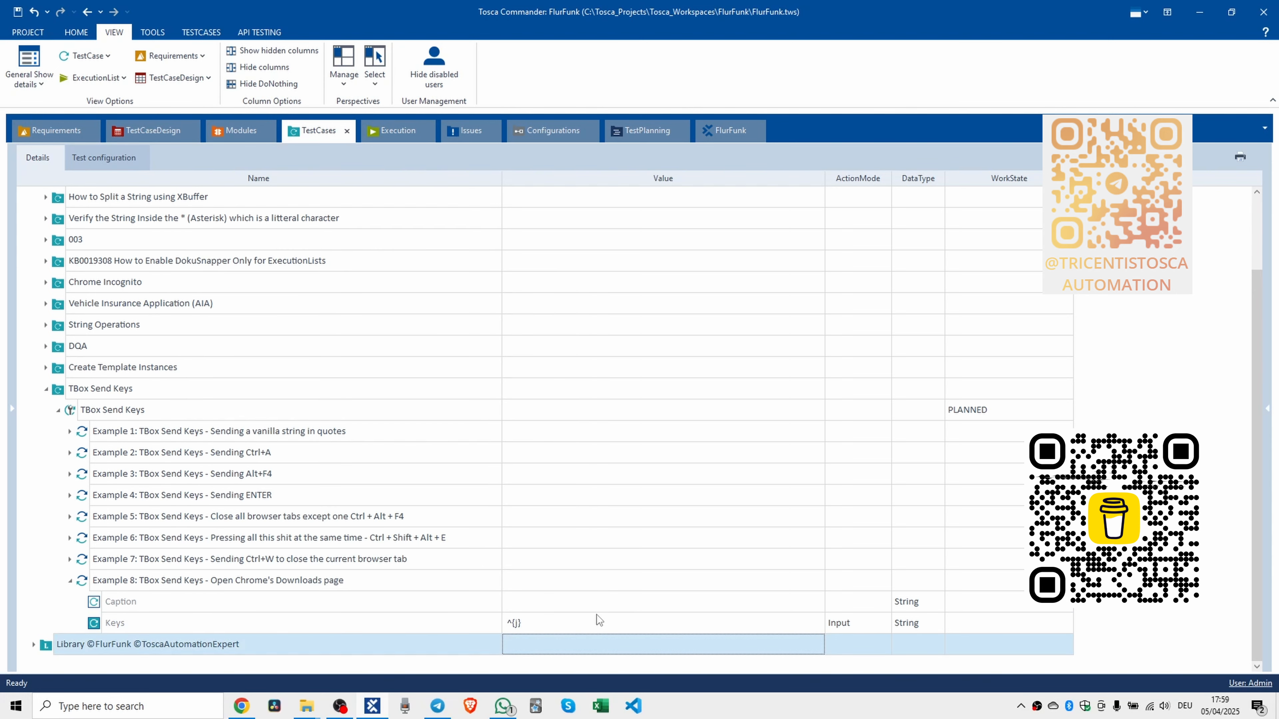
Collapse the Example 8 step and add a ninth test step based on the TBox Send Keys module to the test case.
click(71, 581)
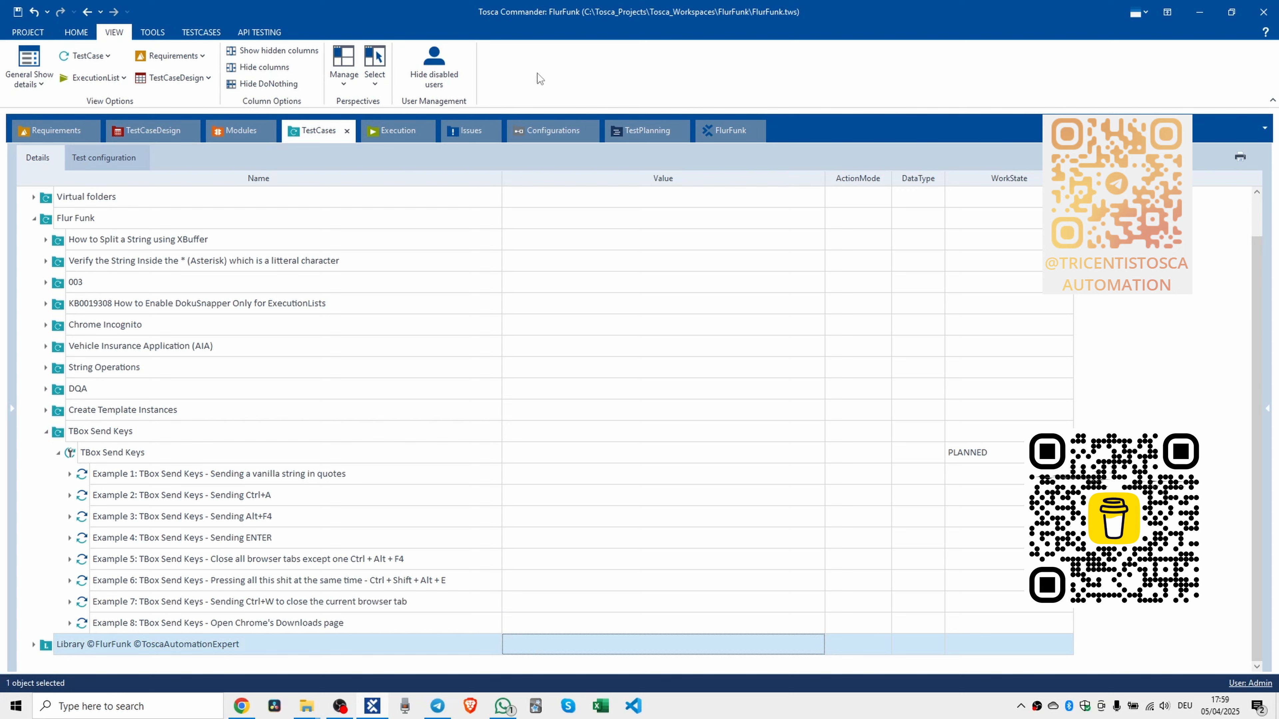
key(alt+Tab)
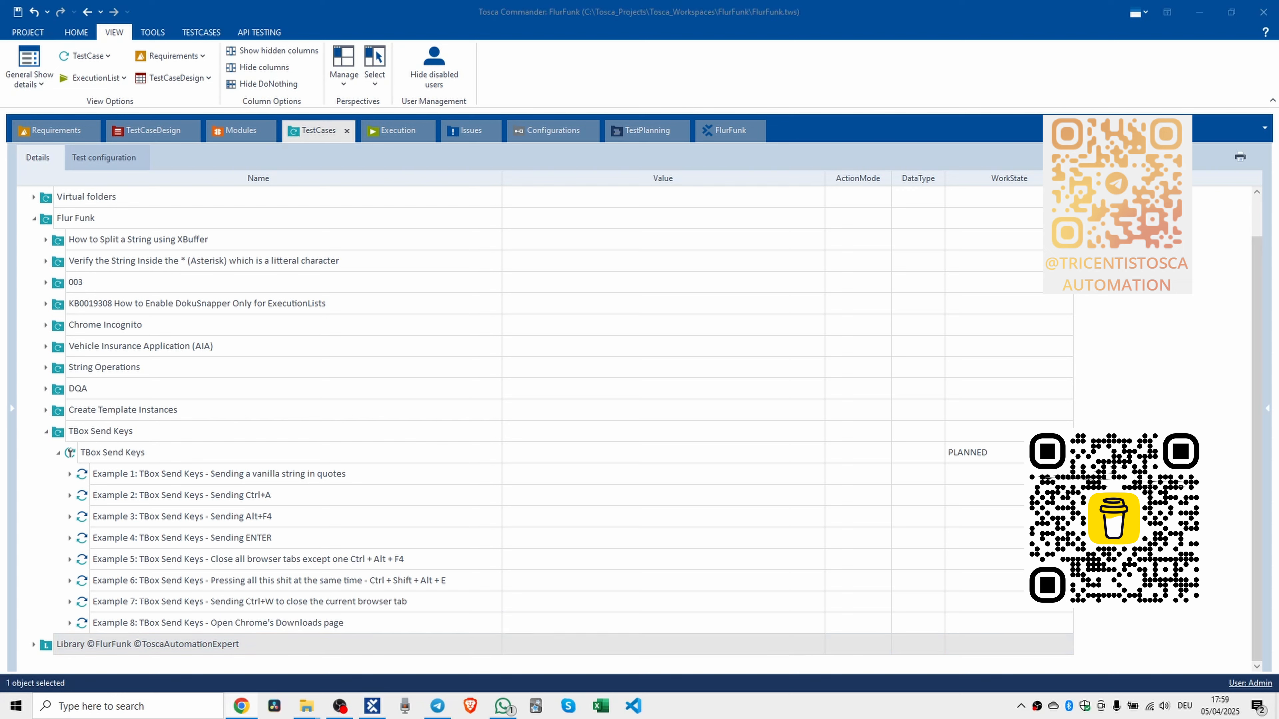
click(71, 455)
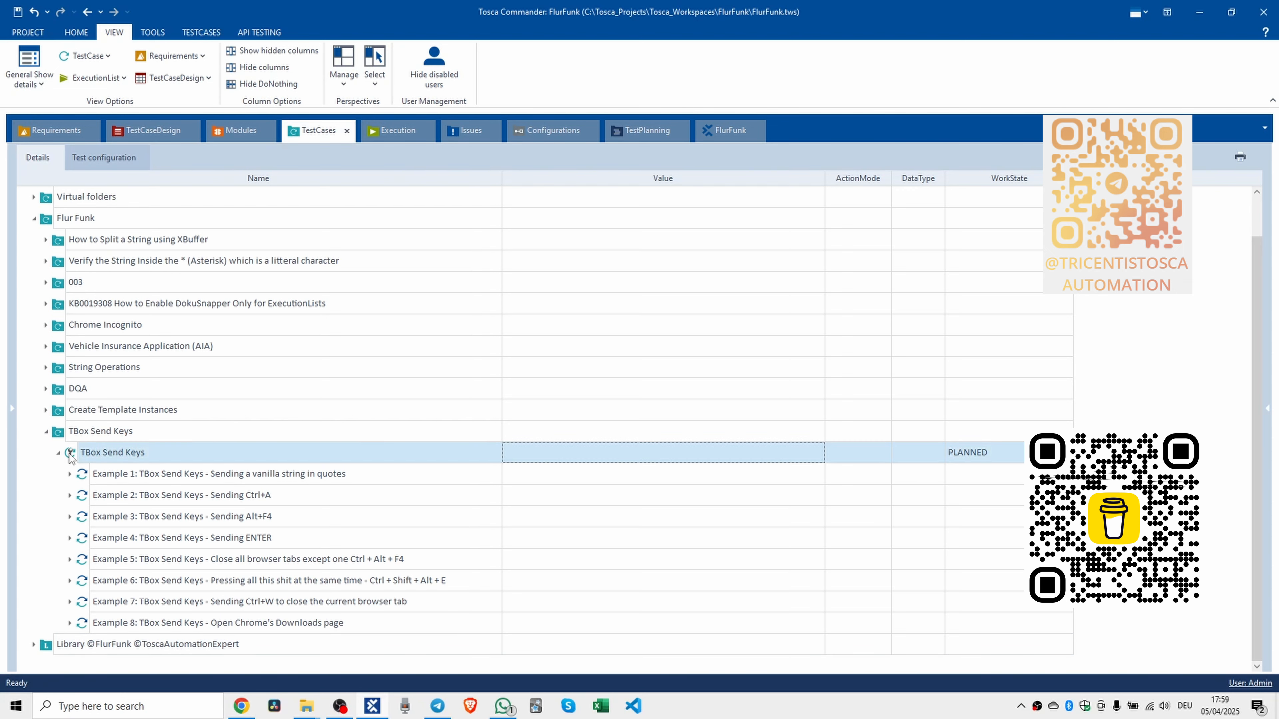
key(ctrl+t)
text(tbox s)
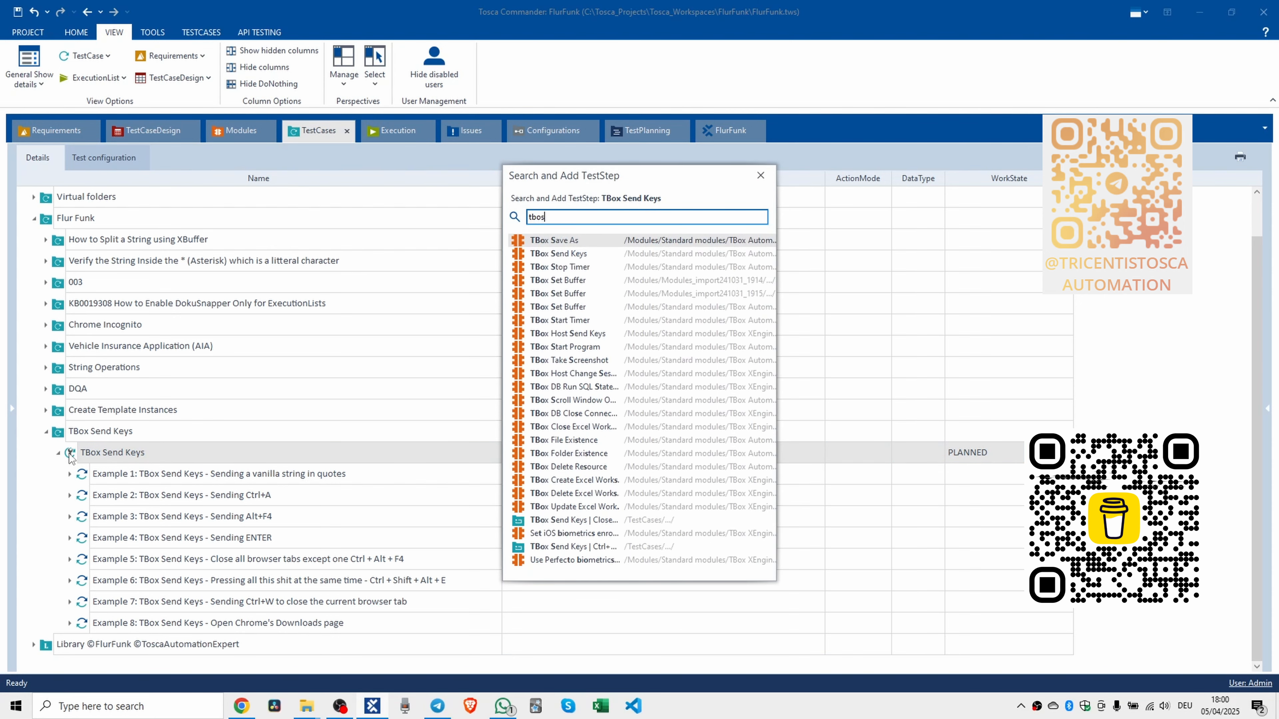
text(end keys)
key(Return)
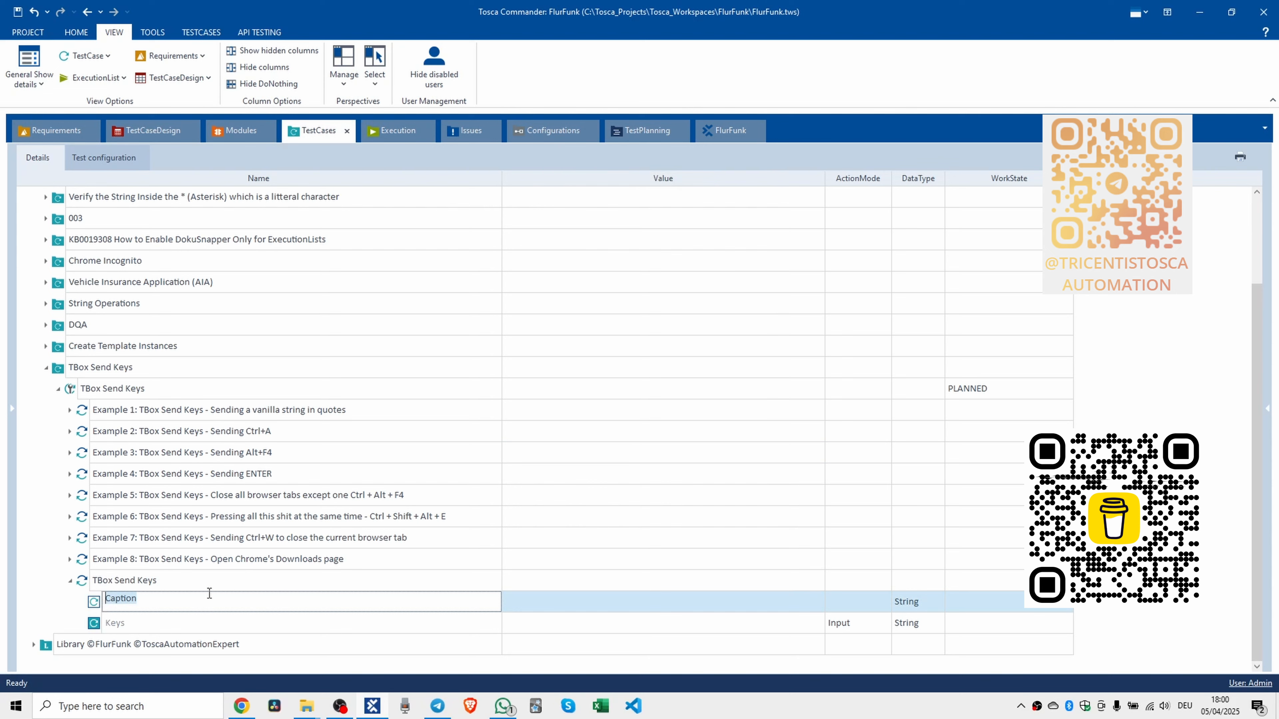
Rename the ninth test step as "Example 9: TBox Send Keys - Open Chrome History".
click(109, 581)
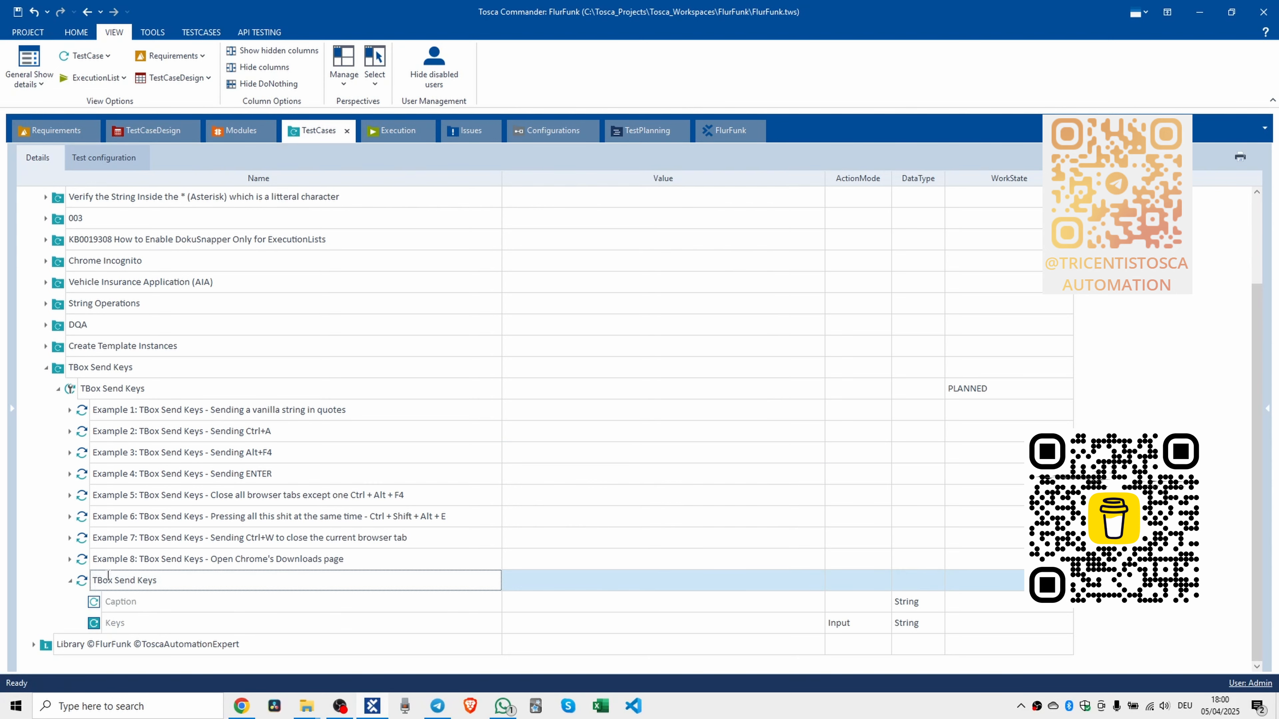
text(Example 9:)
key(Right)
key(End)
text(- Open Chrome History)
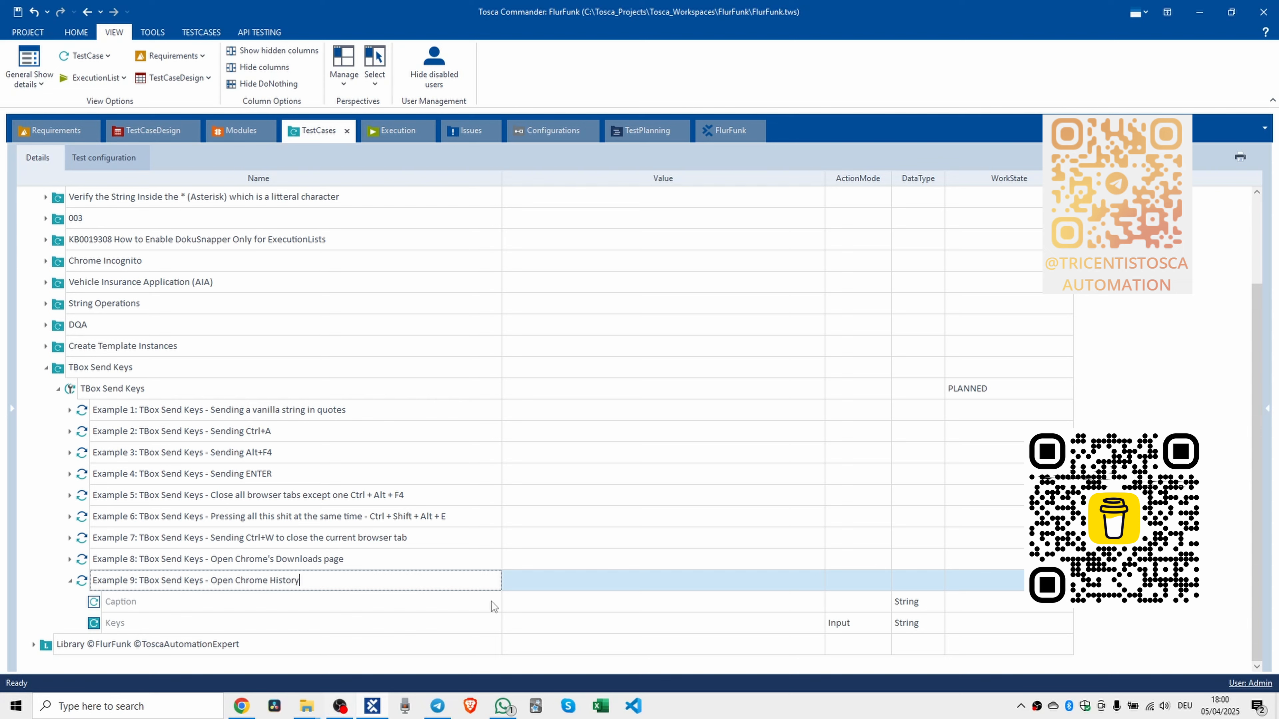
Set the Keys value of the Example 9 step to ^{h}.
click(549, 624)
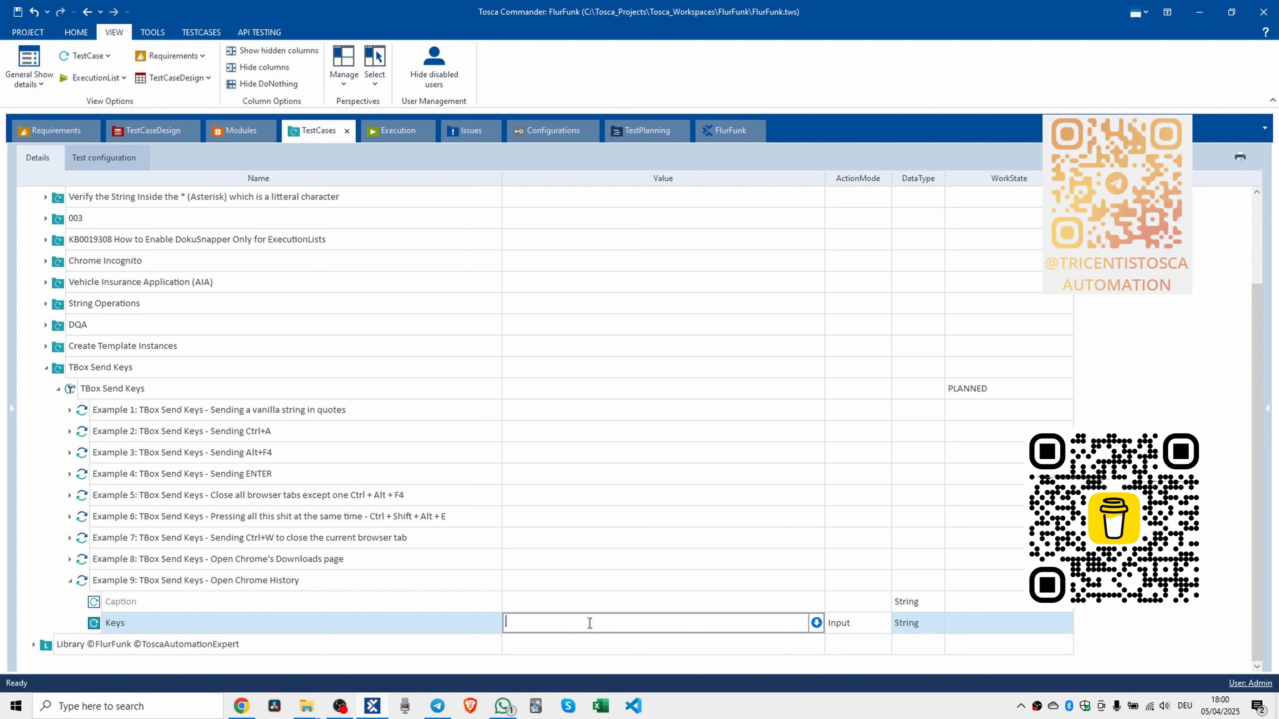
text(^{h})
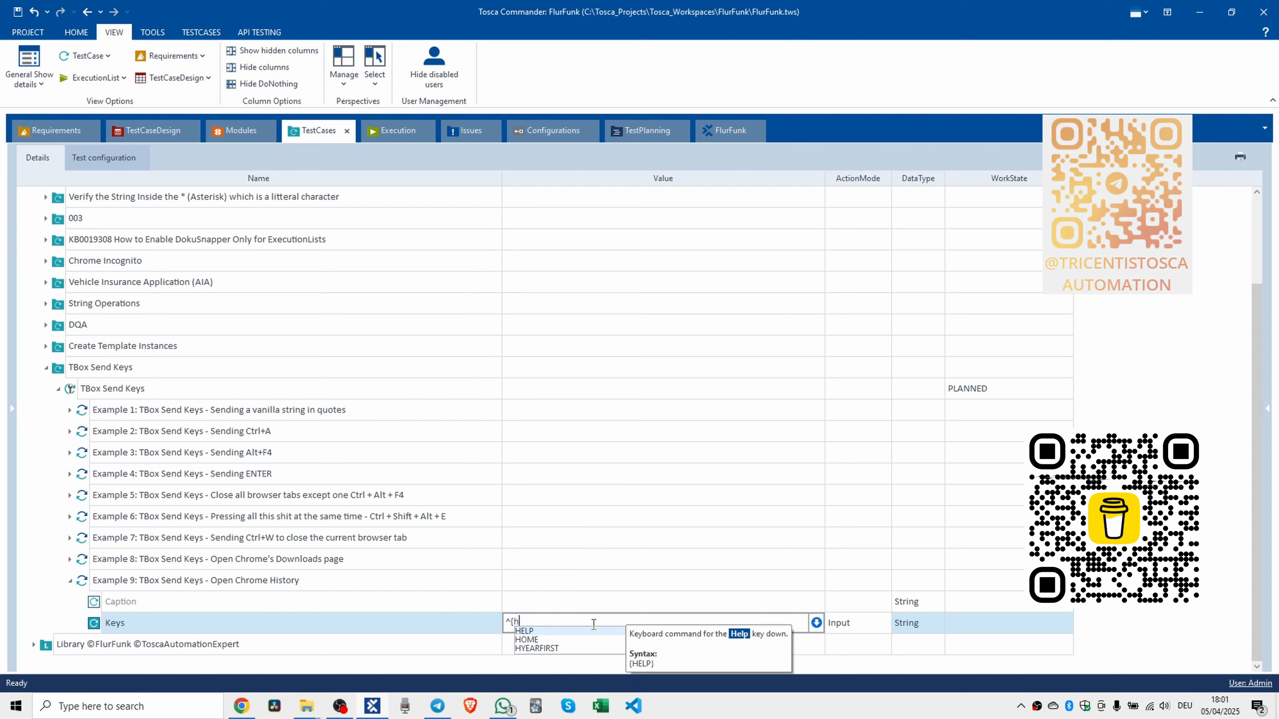
key(Return)
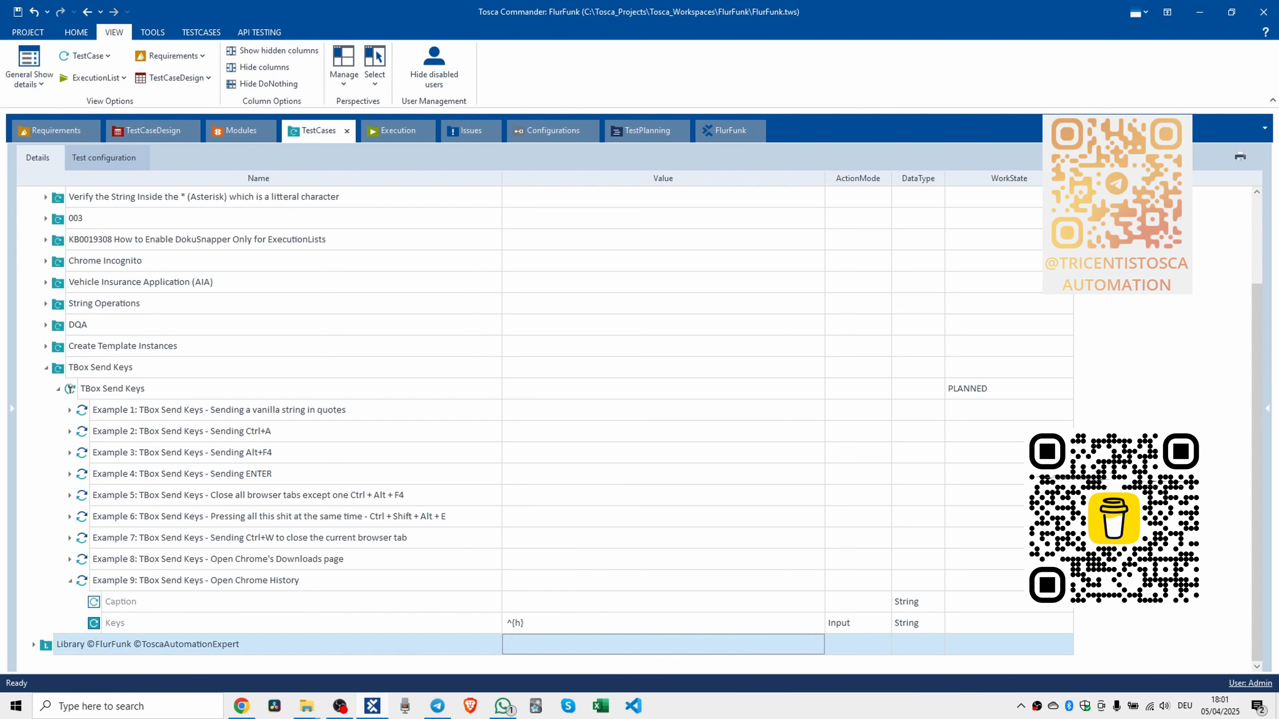
Collapse the Example 9 step and add a tenth test step based on the TBox Send Keys module to the test case.
key(alt+Tab)
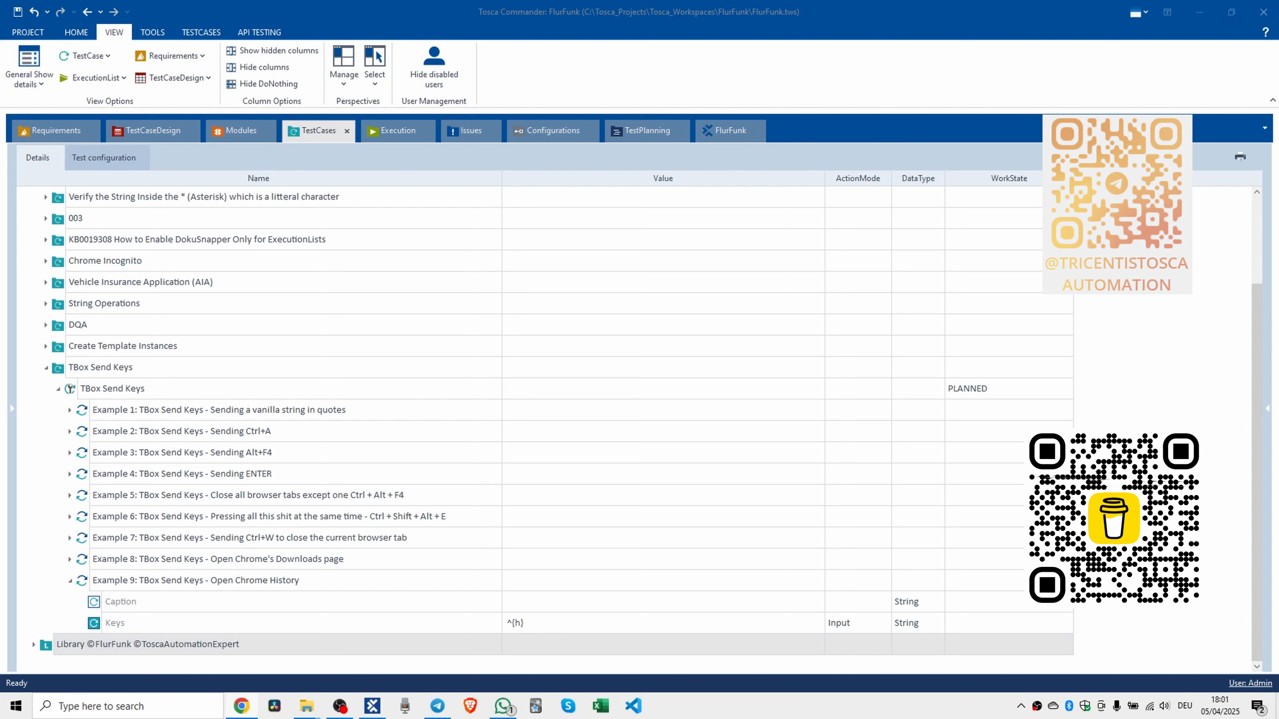
click(70, 580)
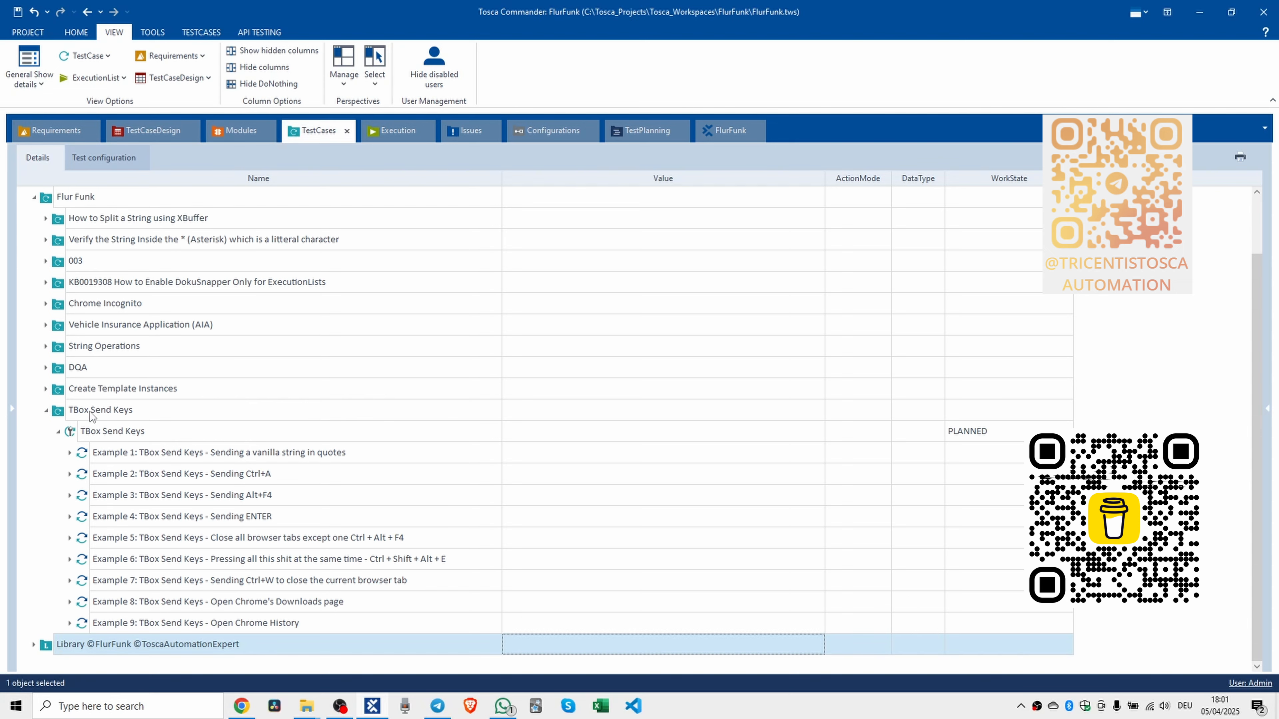
click(80, 439)
key(ctrl+t)
text(tbox send ke)
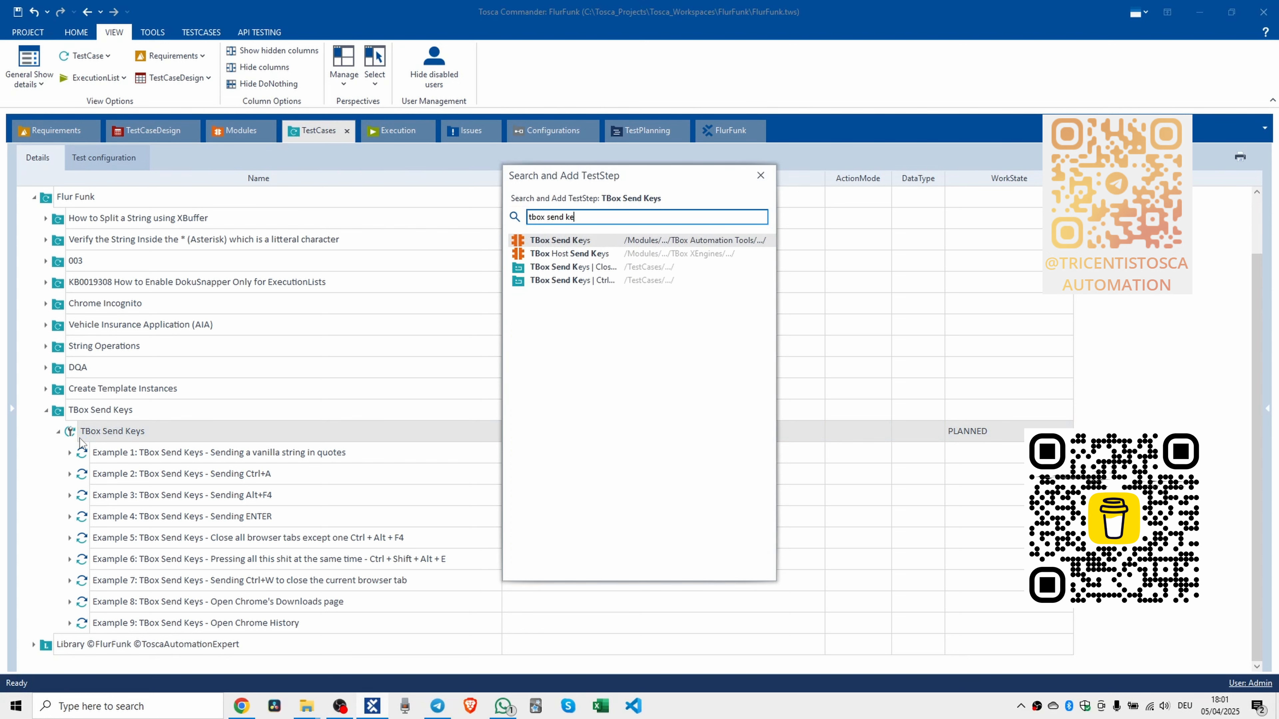
key(Return)
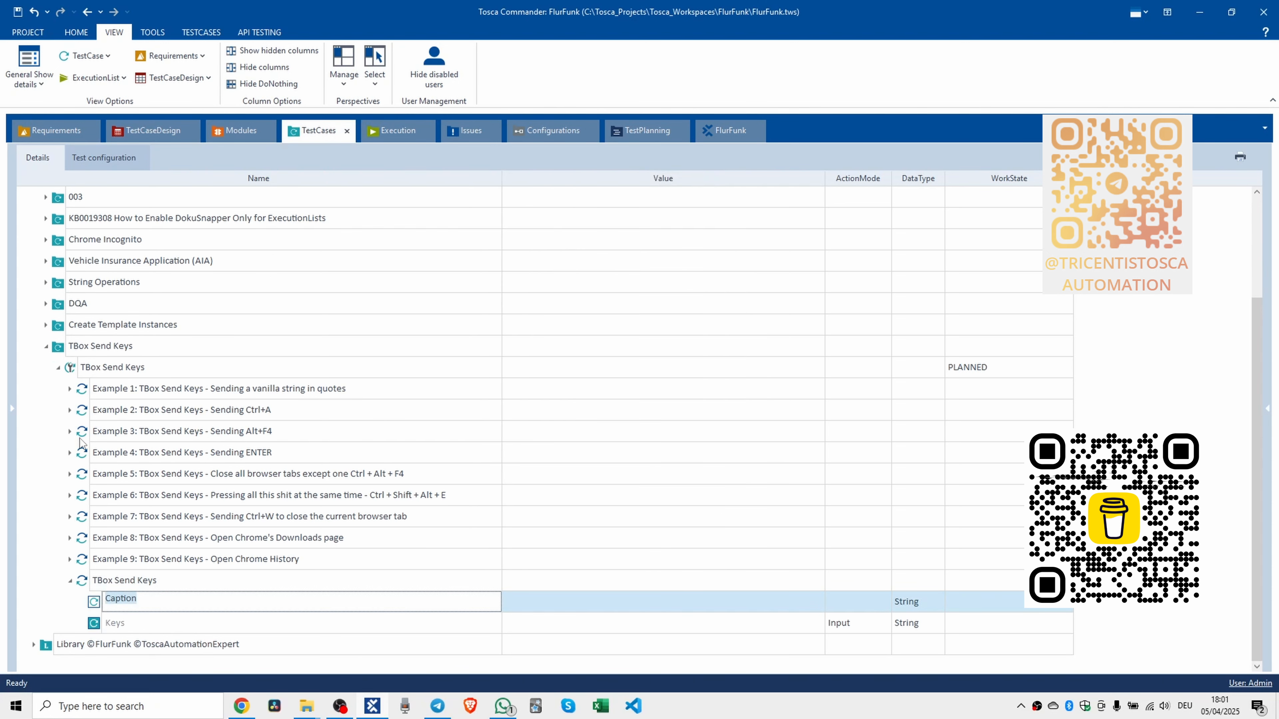
key(Escape)
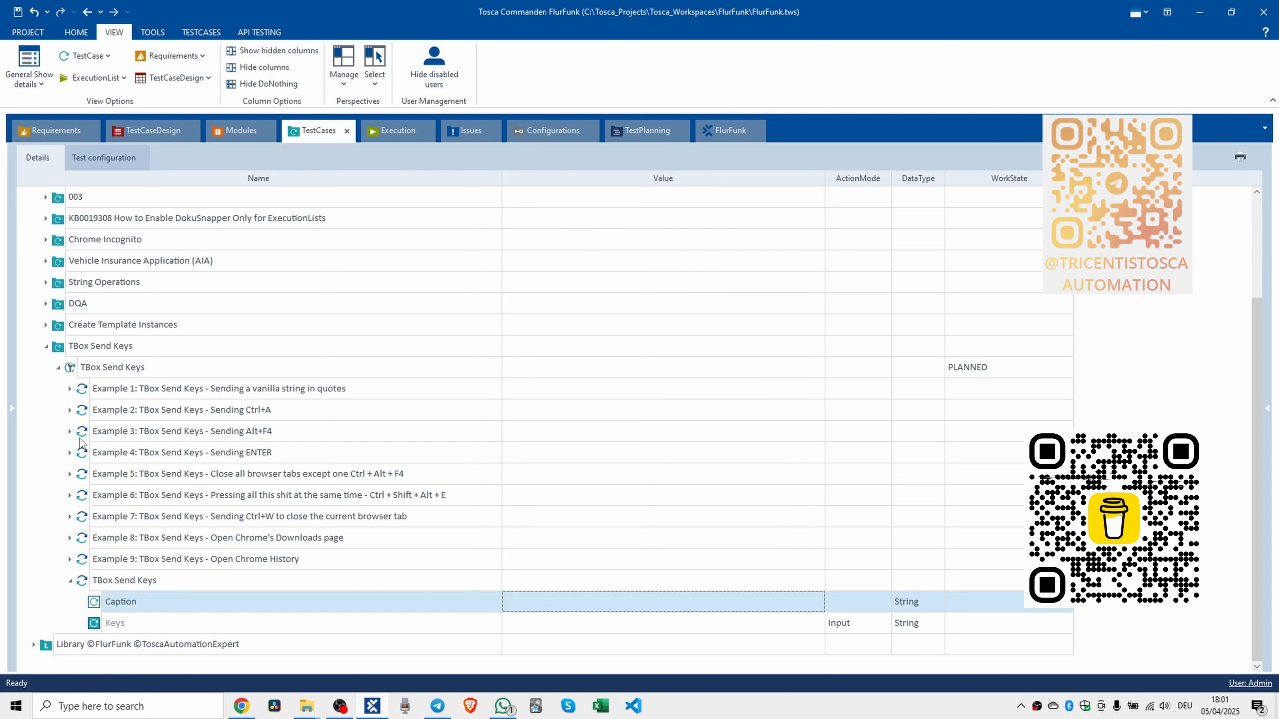
key(Left)
key(F2)
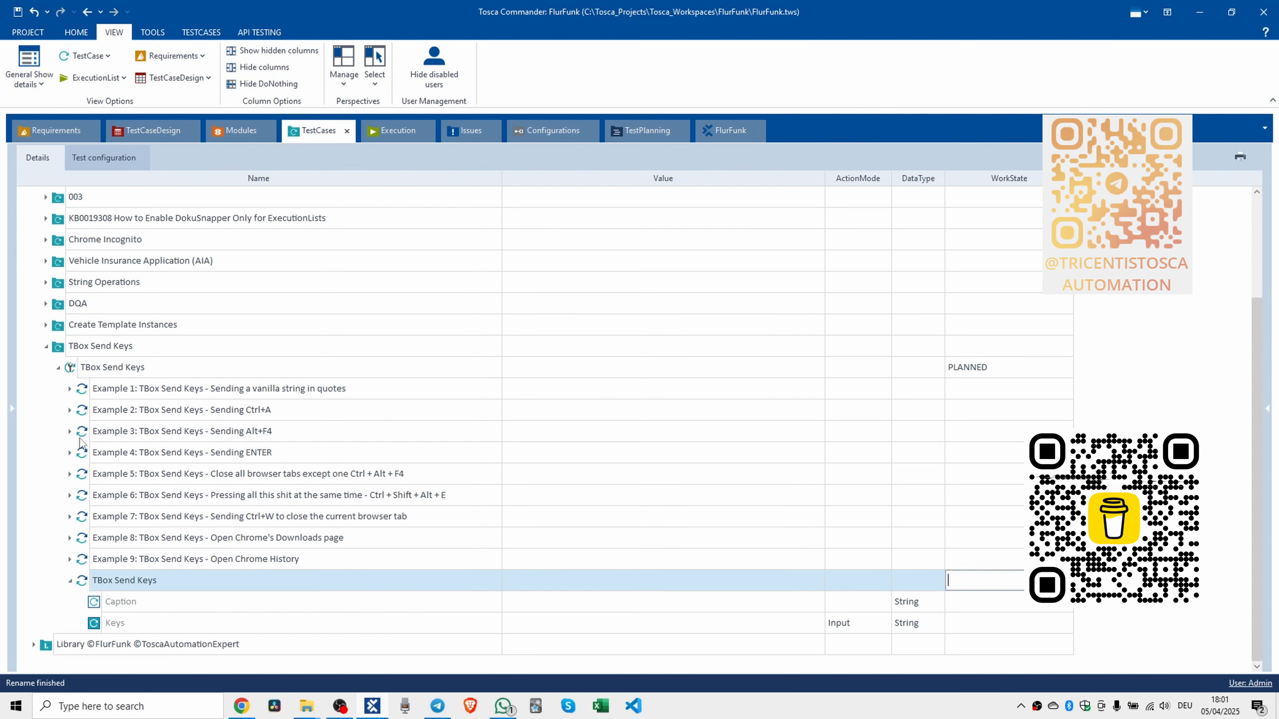
key(Down)
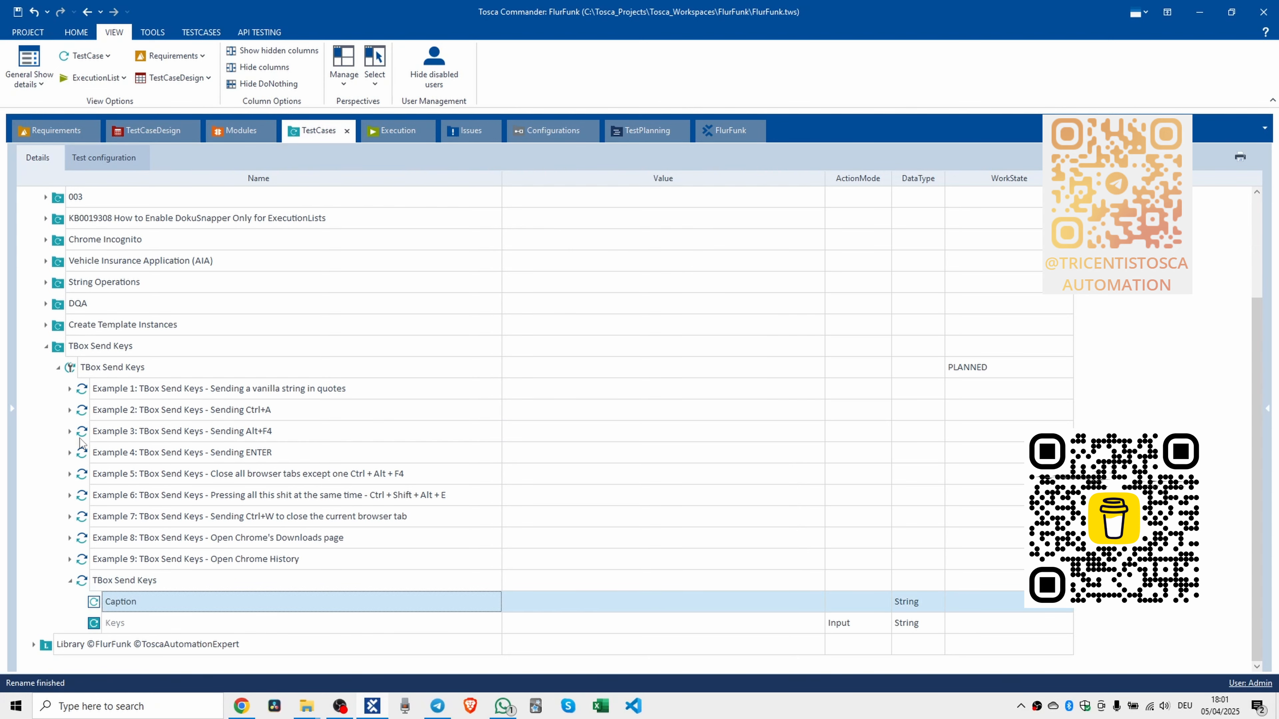
Rename the tenth test step as "Example 10: TBox Send Keys - Open "Clear Browsing Data" dialog".
key(Left)
key(Left)
key(Left)
key(Left)
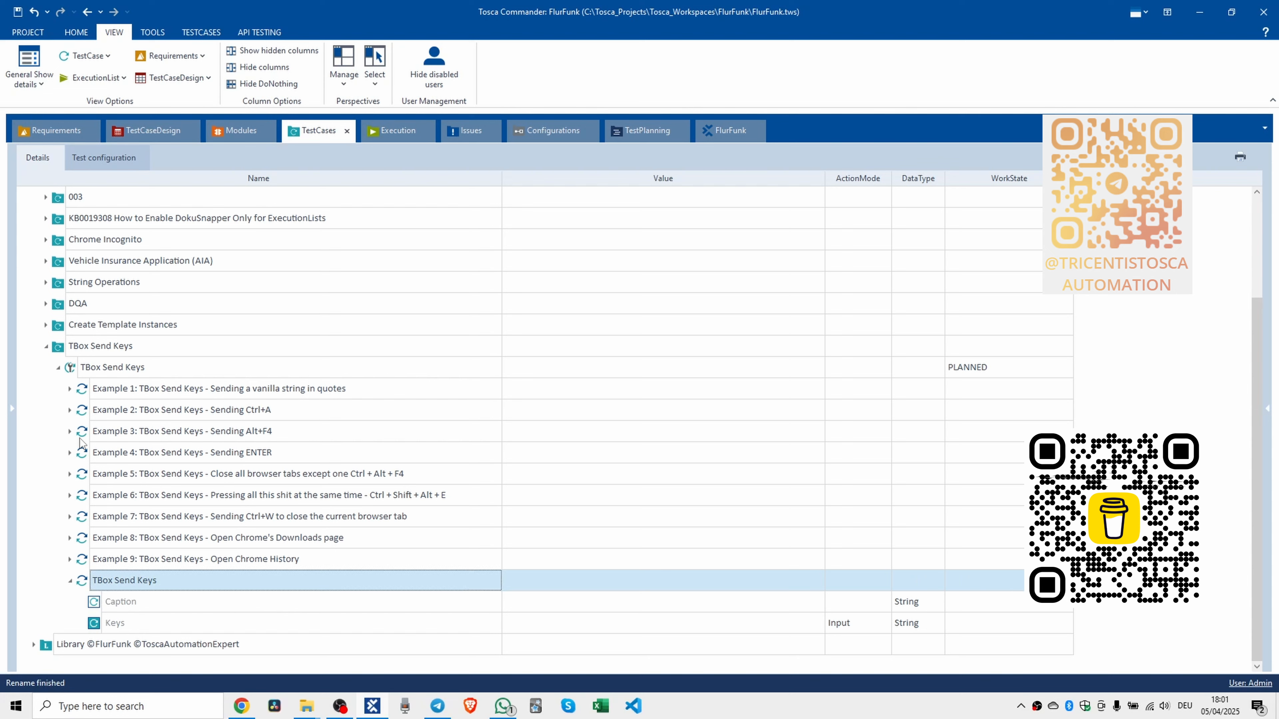
key(Up)
key(Down)
key(F2)
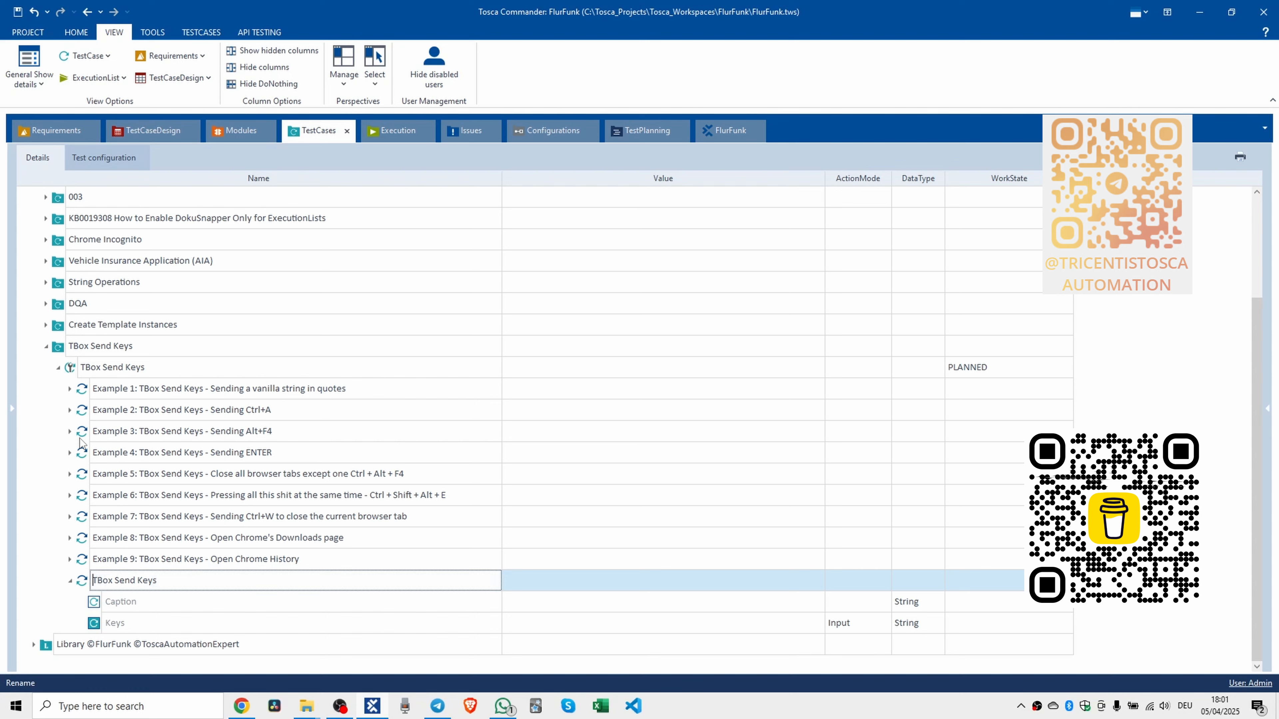
text(Example 10:)
key(End)
text(- Open "X)
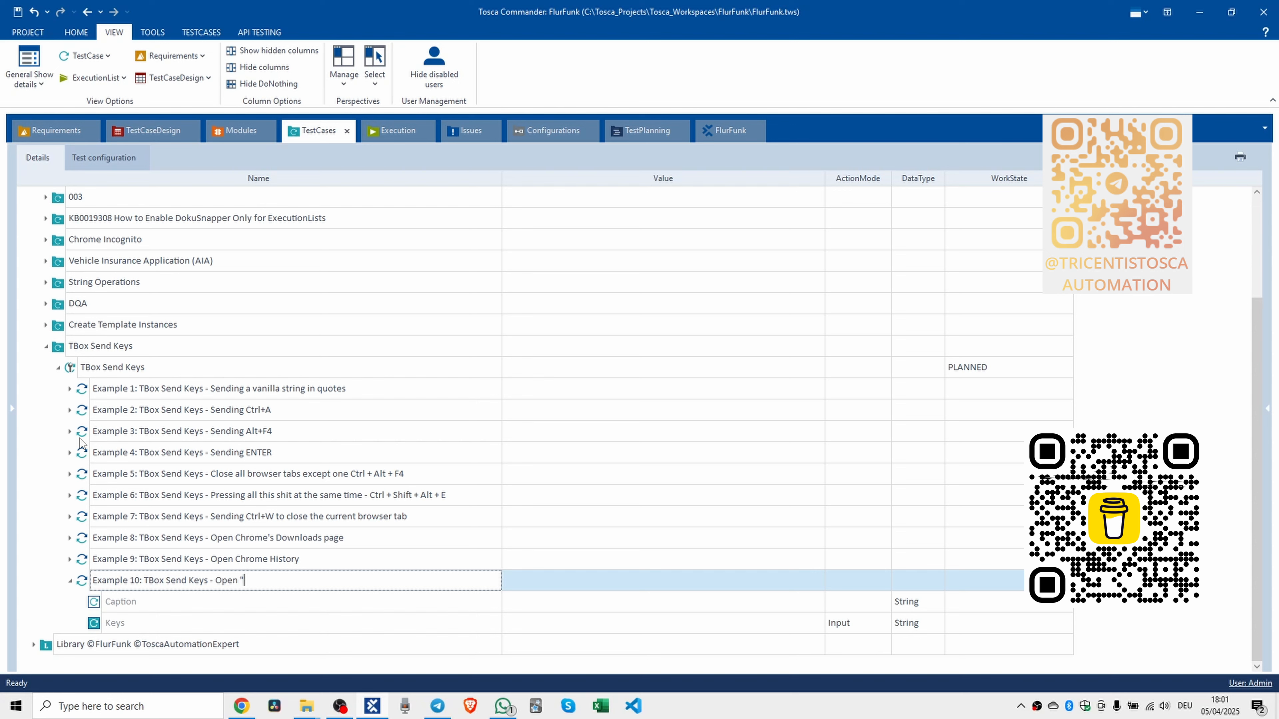
key(BackSpace)
text(Clear Browsing Data" dialog)
key(Return)
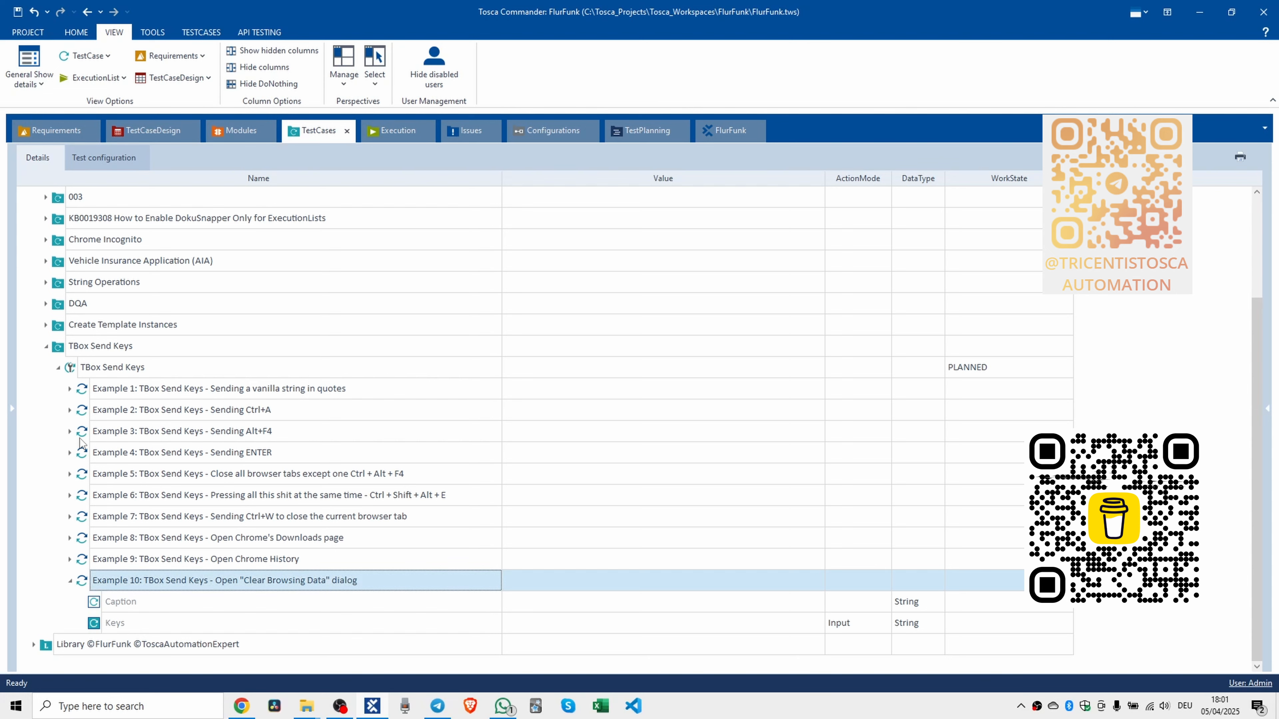
Set the Keys value of the Example 10 step to ^+{DELETE} and collapse the step.
key(Down)
key(Down)
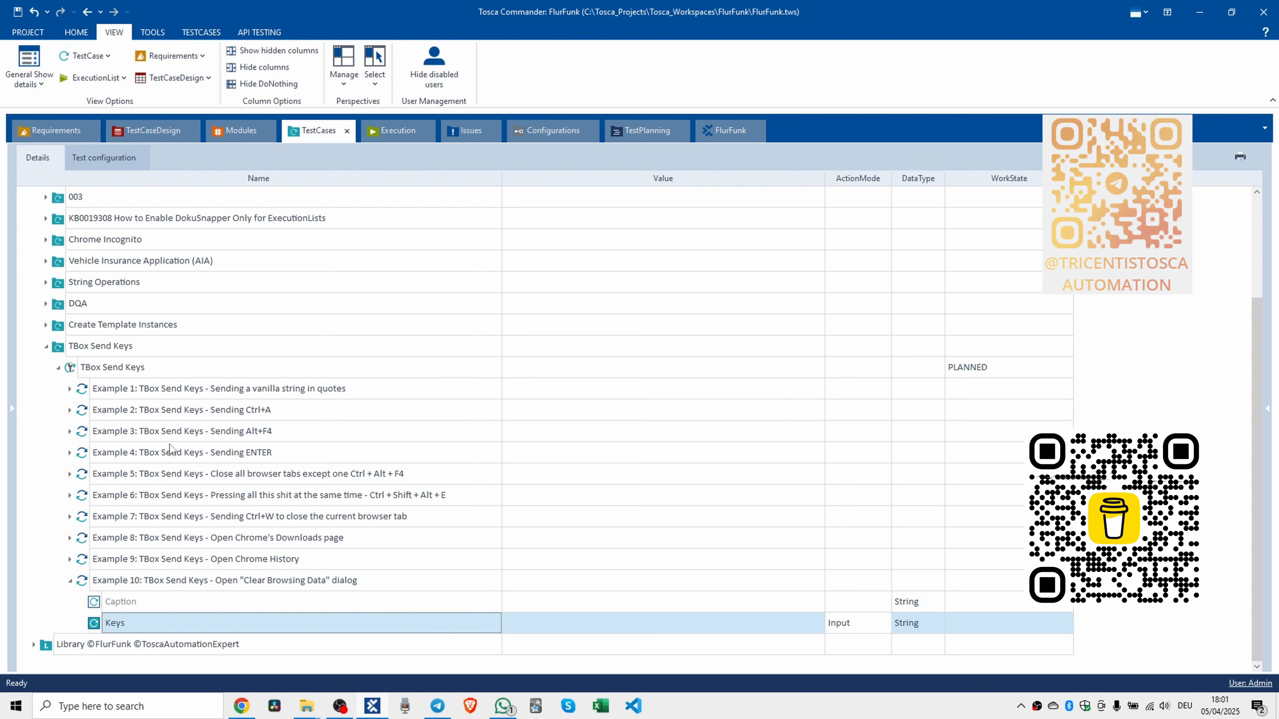
click(614, 622)
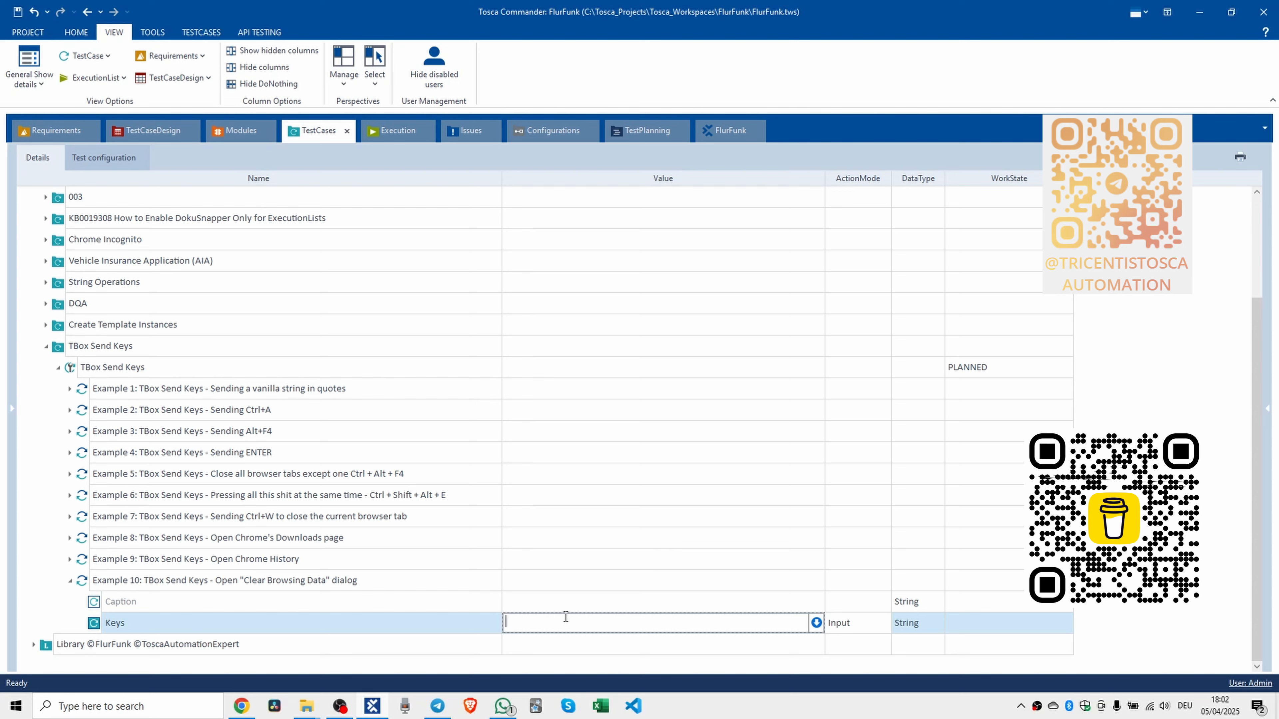
text(^+{DEL)
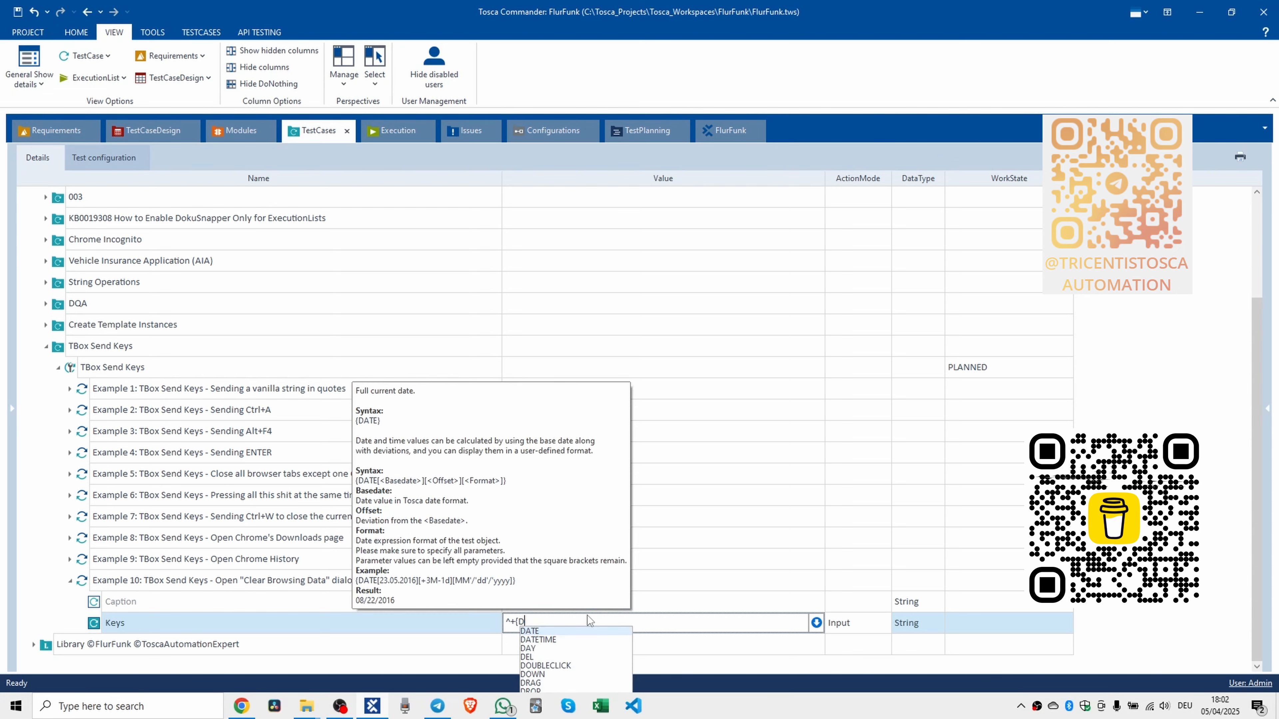
key(BackSpace)
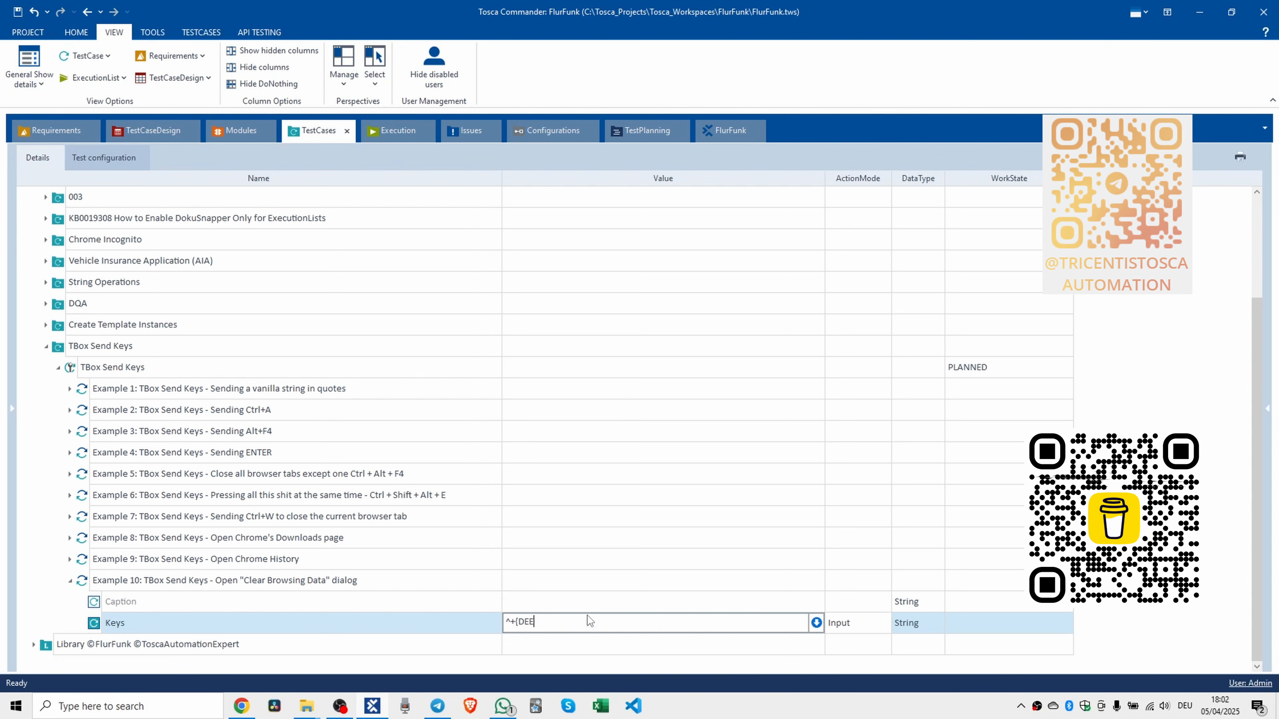
text(LETE)
key(Return)
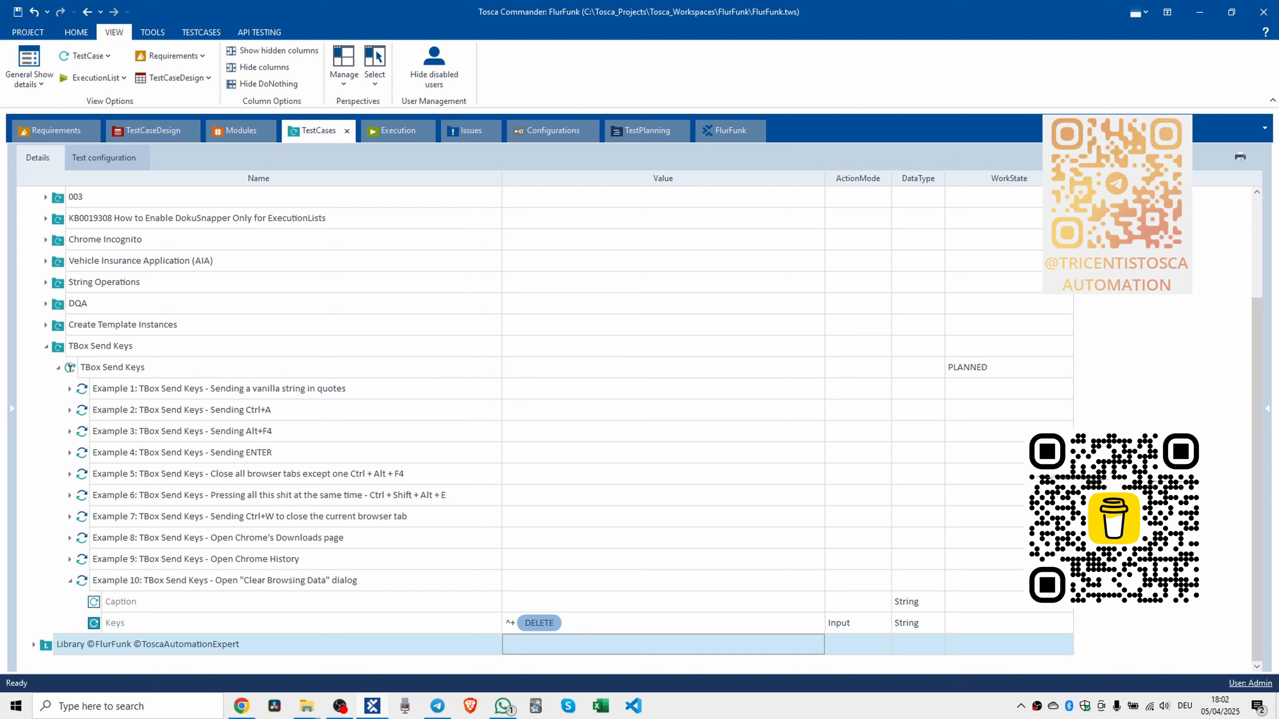
key(alt+Tab)
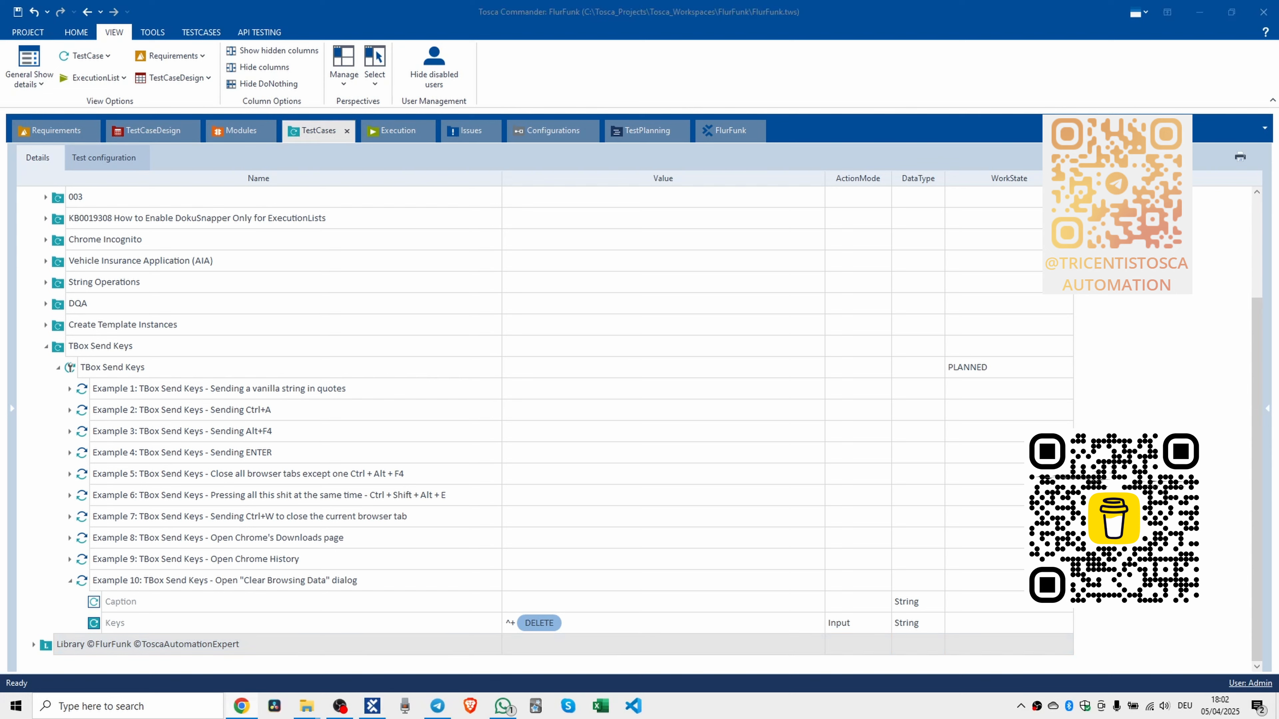
click(69, 580)
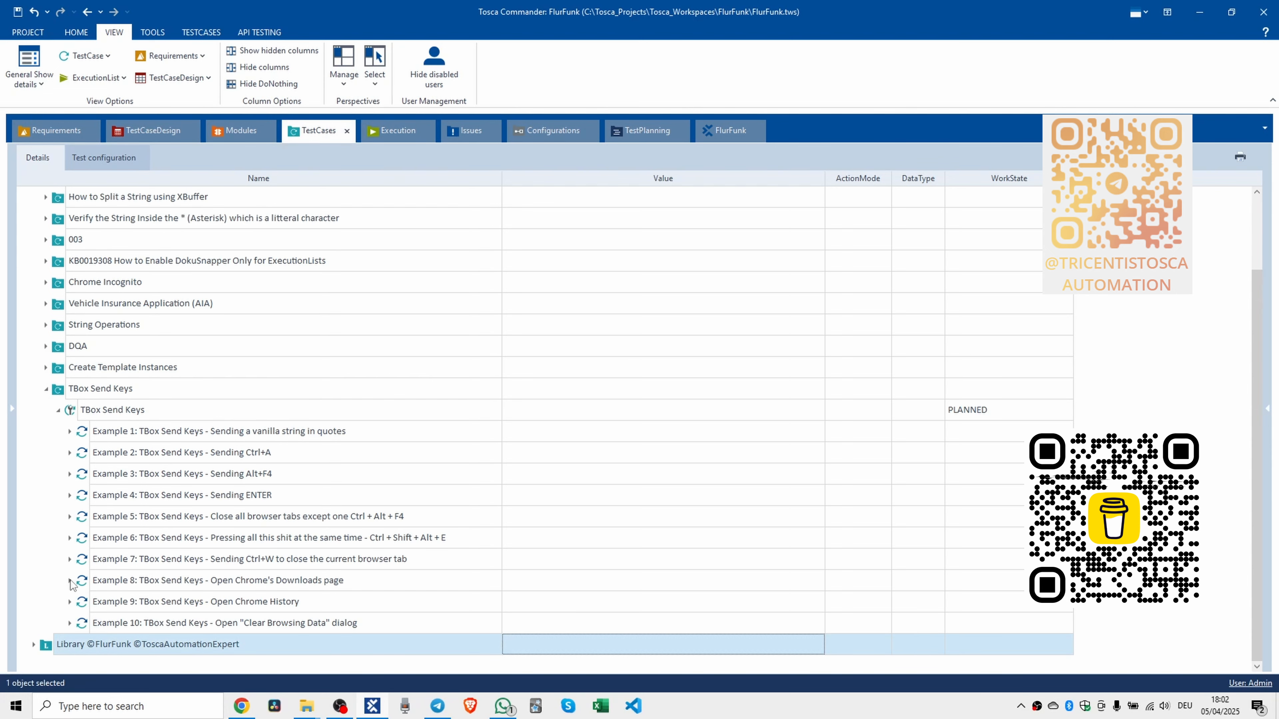
Add an eleventh test step based on the TBox Send Keys module to the TBox Send Keys test case.
click(72, 411)
key(ctrl+t)
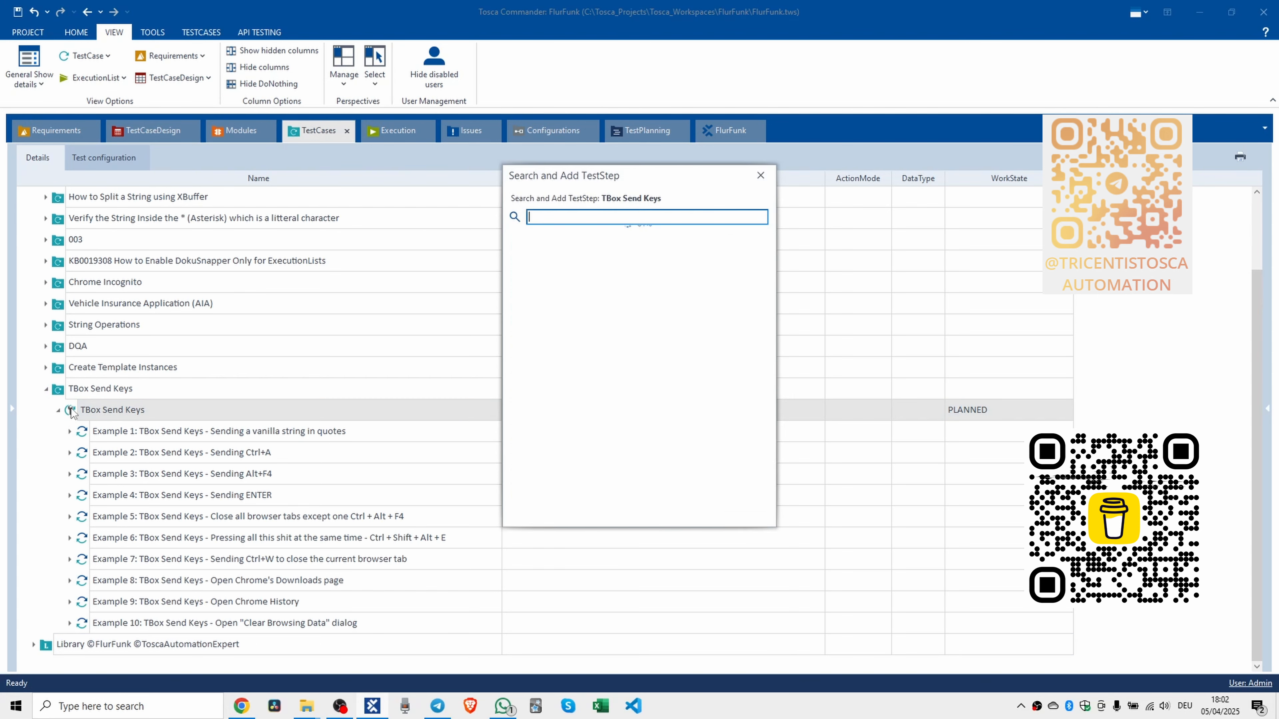
text(tbox send keys)
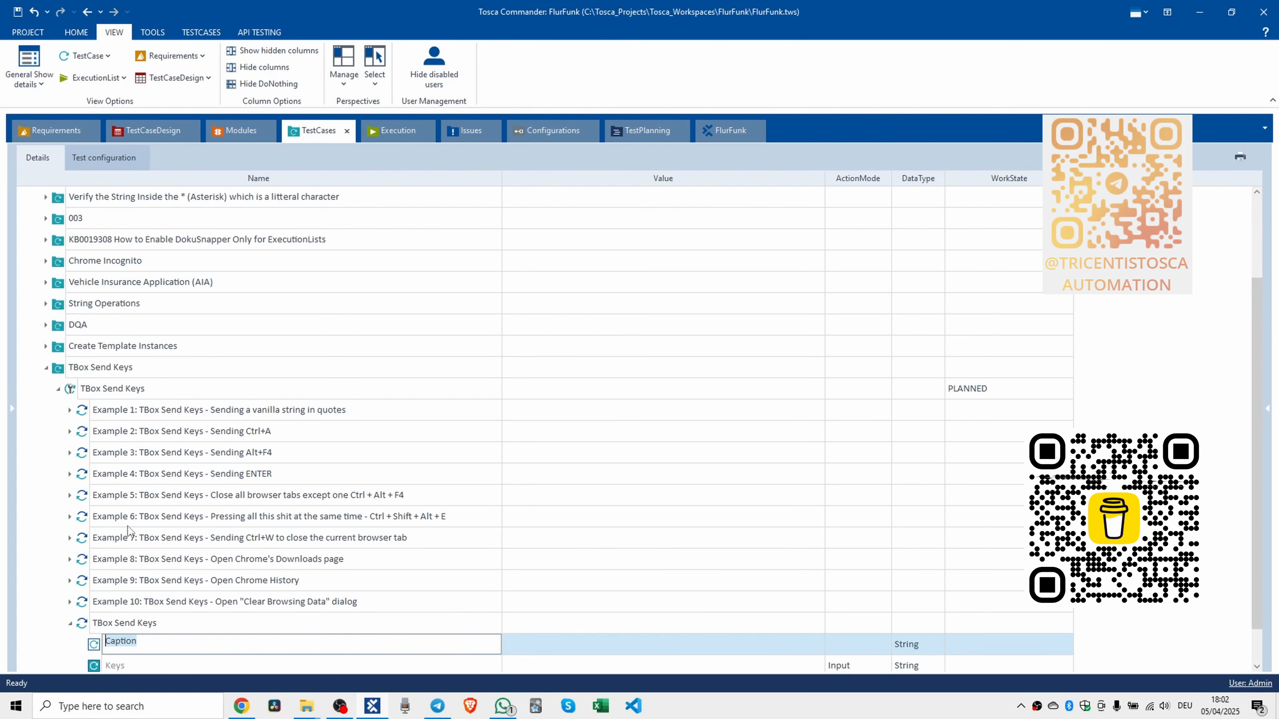
key(Tab)
key(Tab)
key(shift+Tab)
key(shift+Tab)
key(shift+Tab)
key(shift+Tab)
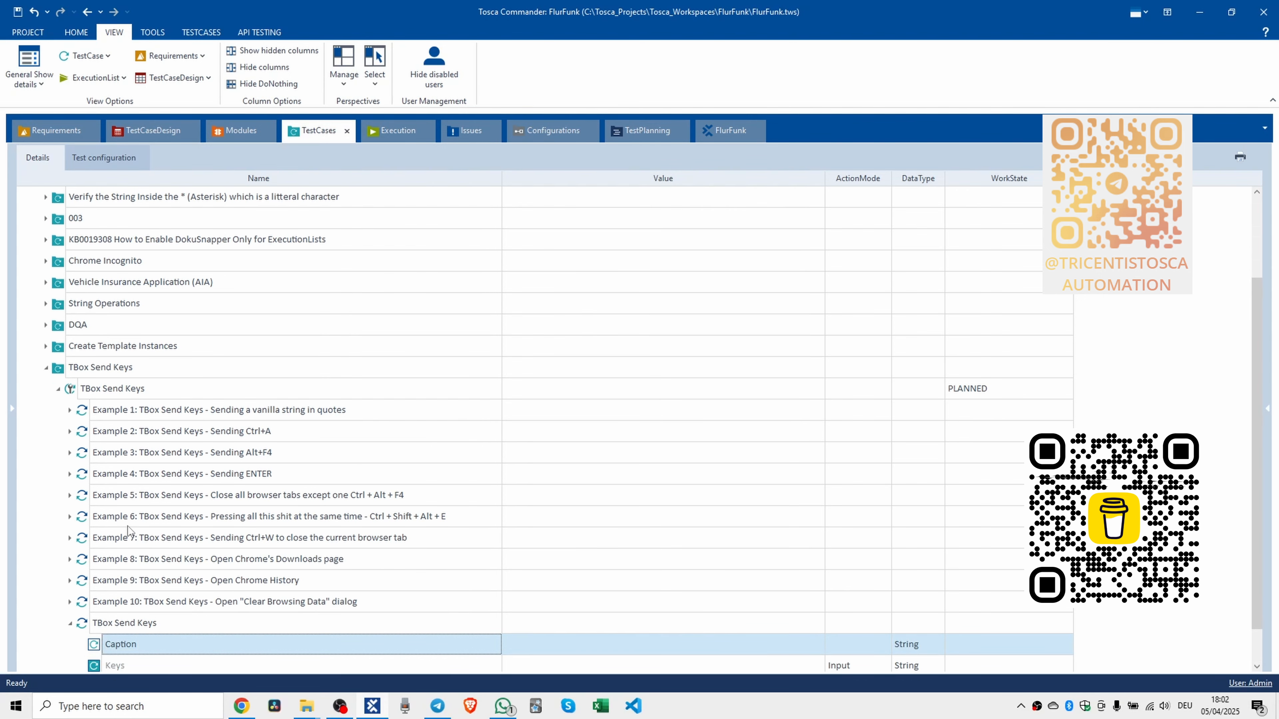
key(F2)
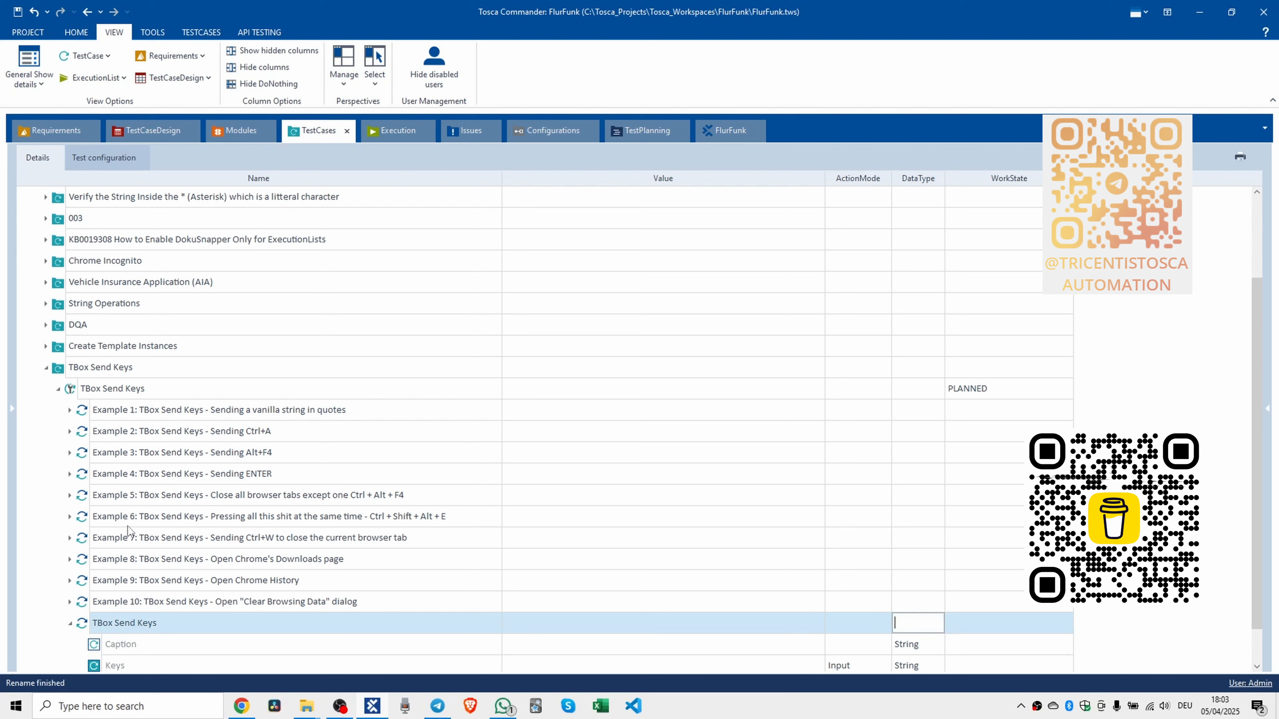
key(Escape)
Rename the eleventh test step as Example 11: TBox Send Keys - Confirm "Clear Browsing Data with Tab + Enter.
key(shift+Tab)
key(shift+Tab)
key(shift+Tab)
key(shift+Tab)
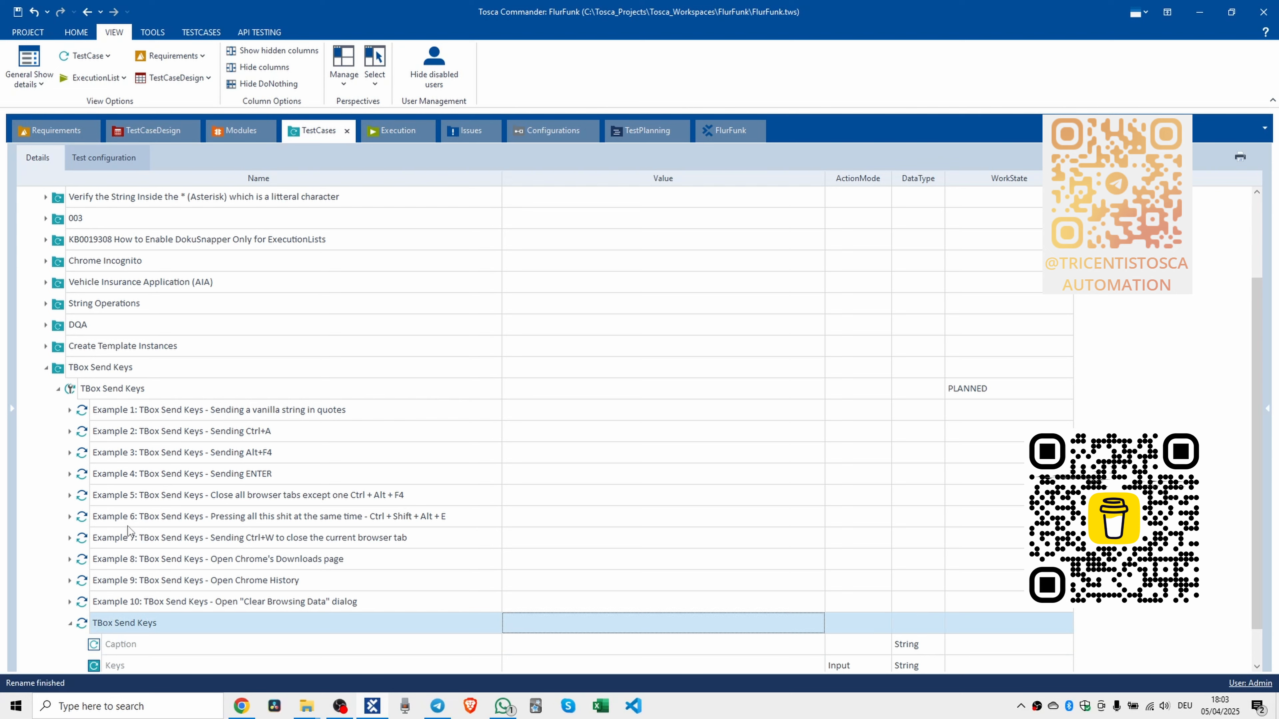
key(Tab)
key(F2)
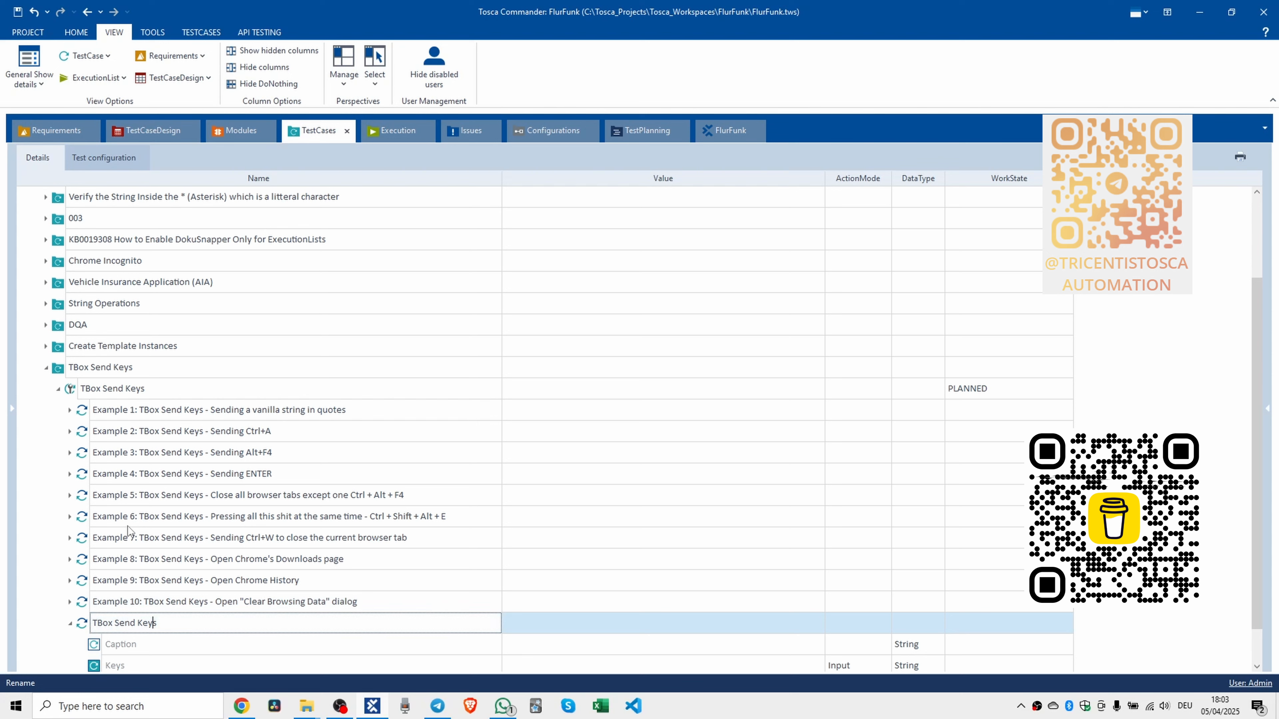
text(Example 11:)
key(End)
text(- Confirm ")
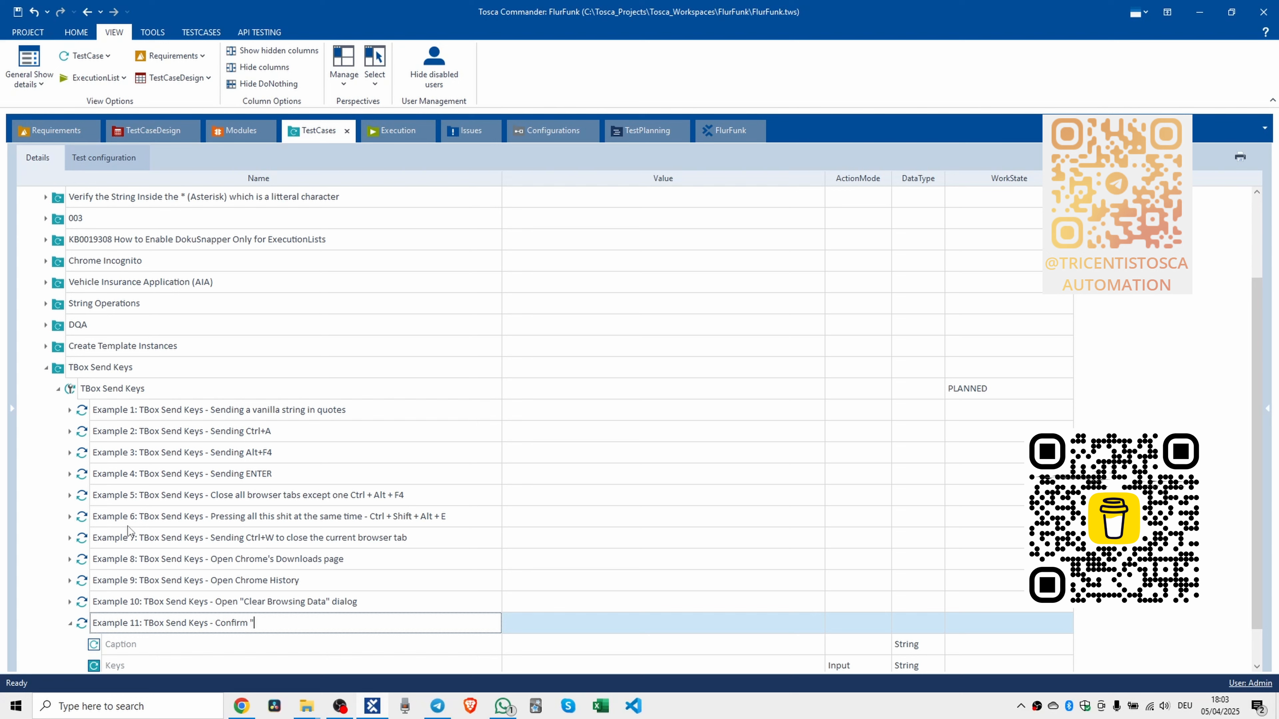
text(Clear Browsing Data with Tab + Eter)
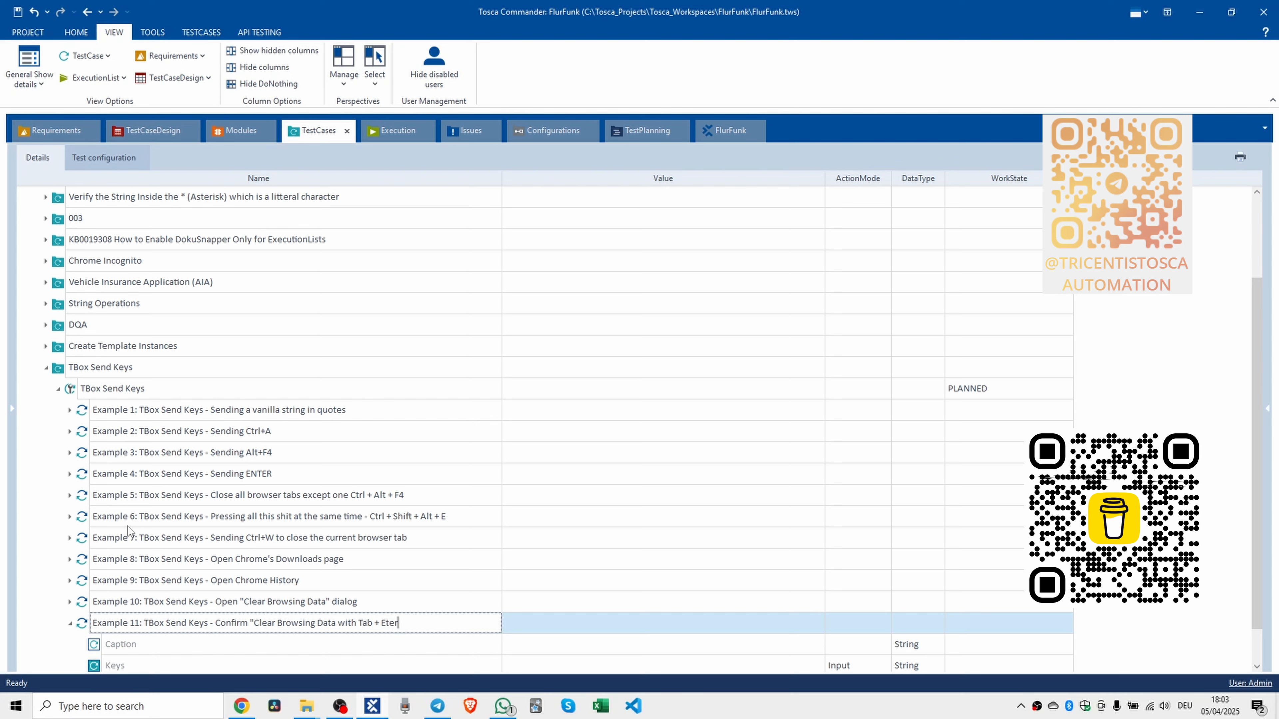
key(BackSpace)
key(BackSpace)
key(BackSpace)
text(nter)
key(Return)
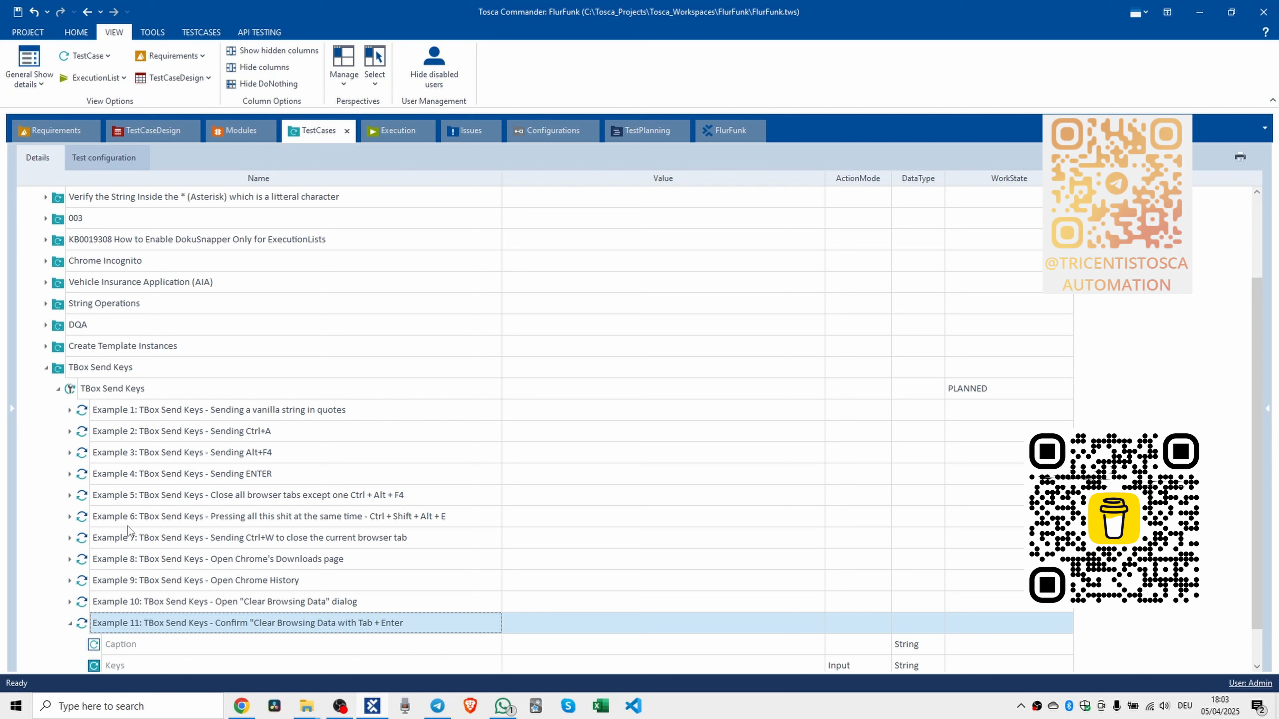
Set the Keys value of the Example 11 step to {TAB 3}{ENTER} and collapse the step.
scroll(436, 621, down, 1)
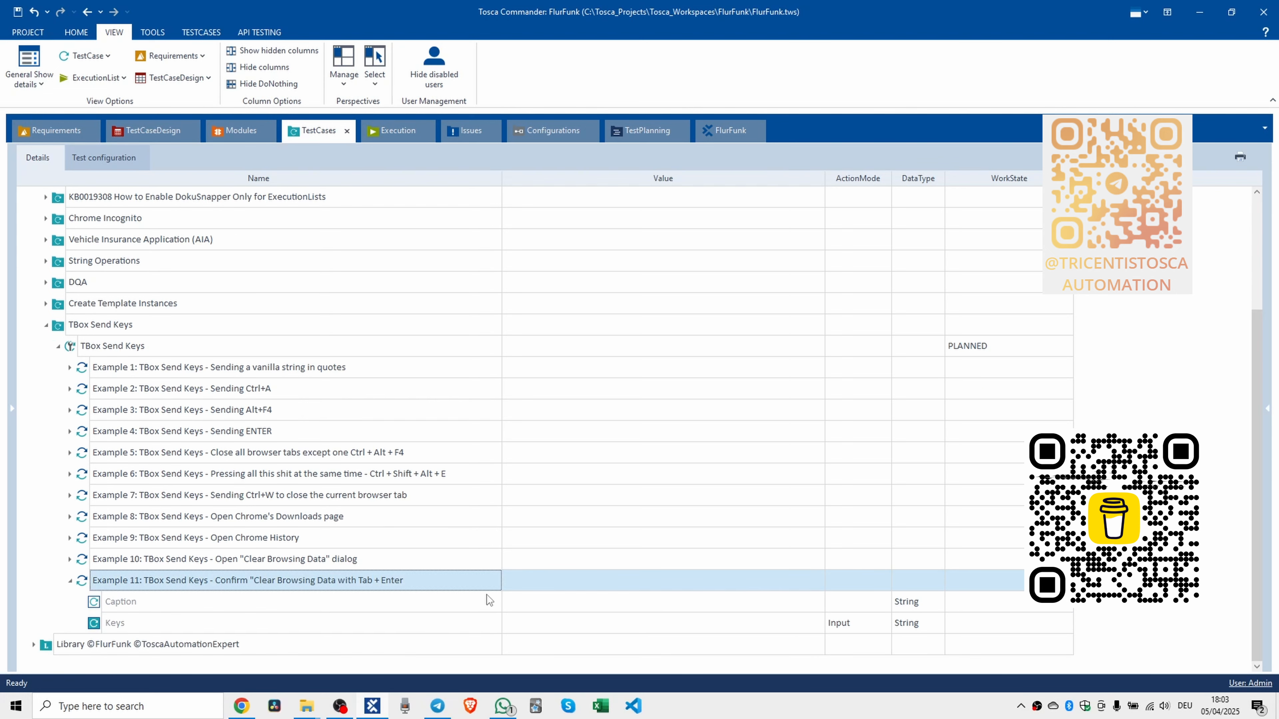
click(538, 623)
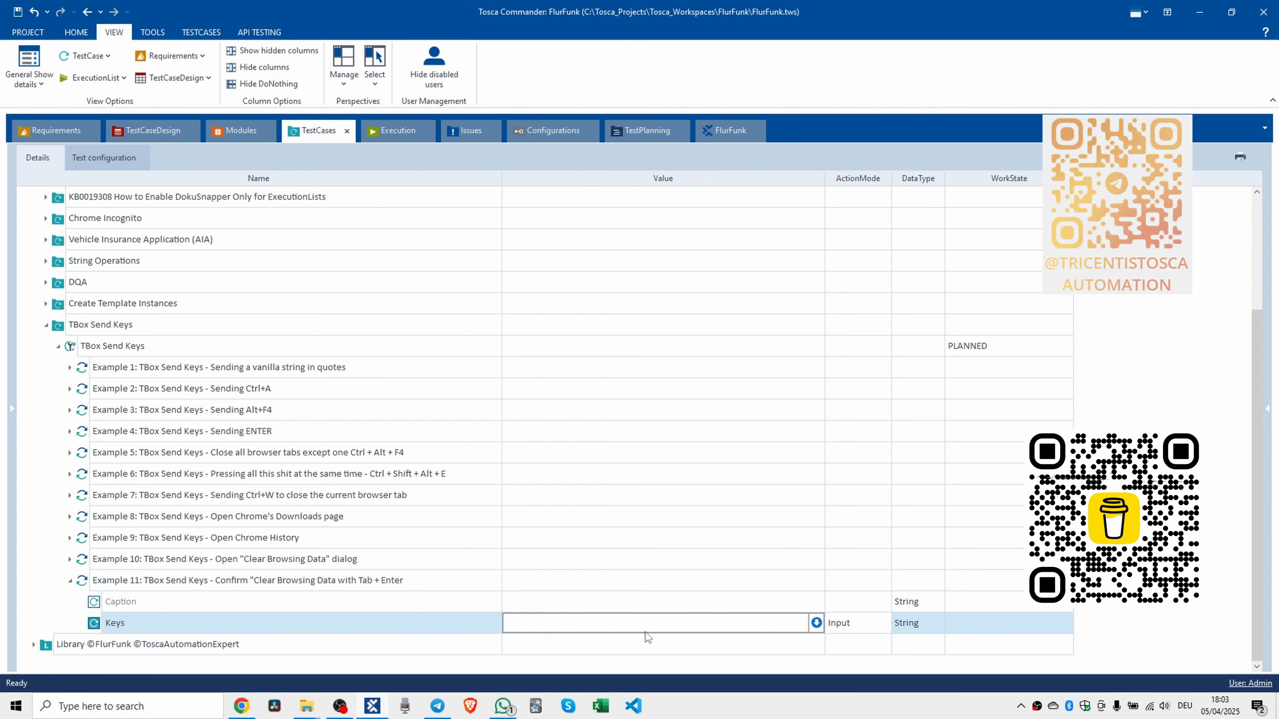
text({)
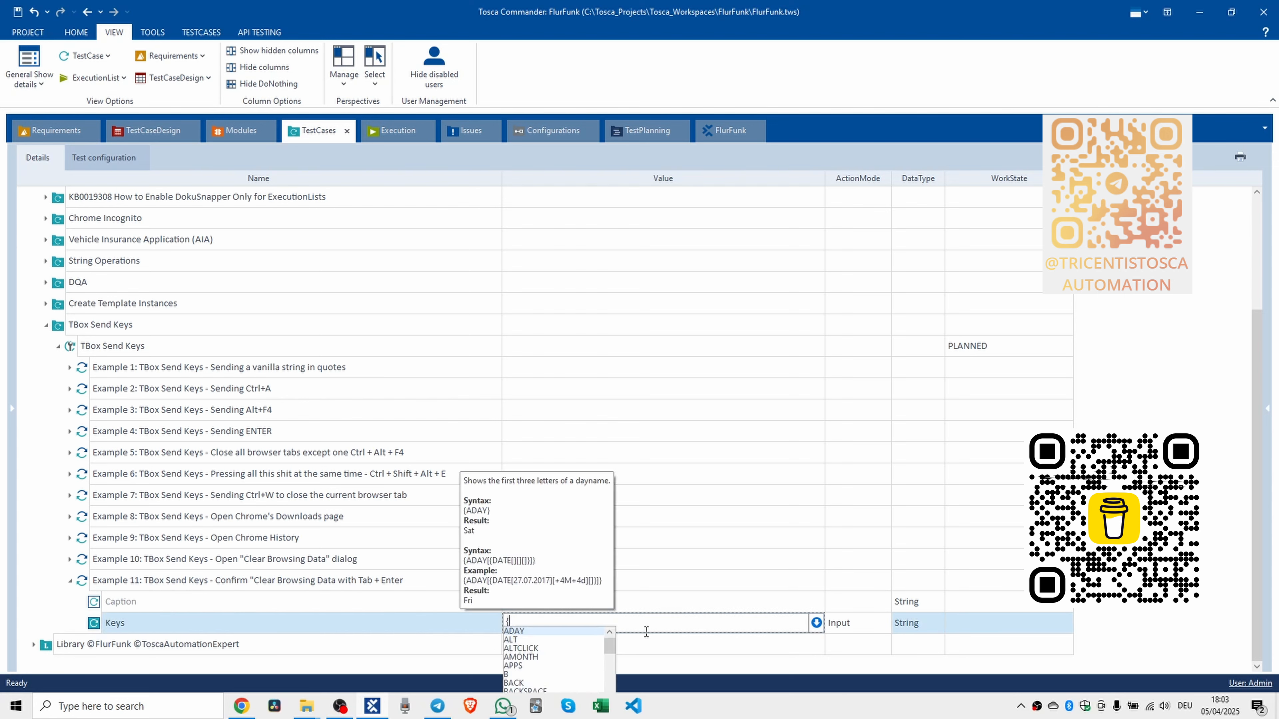
text(}{})
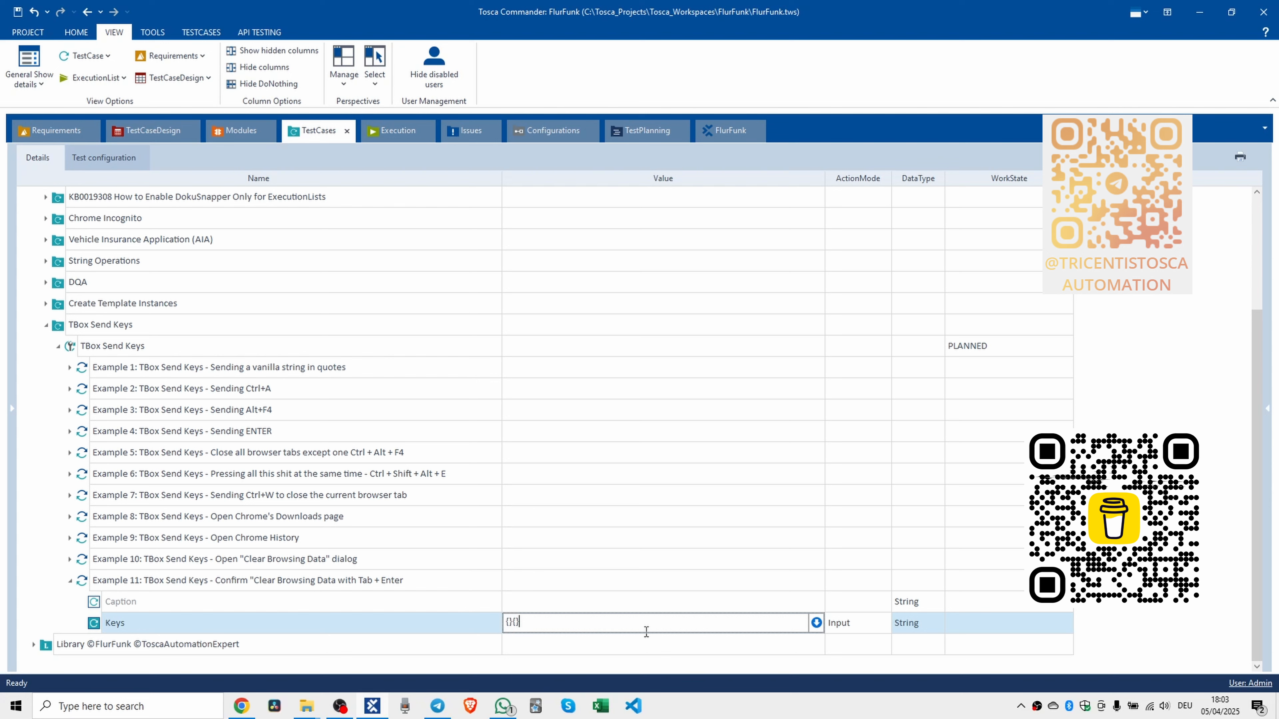
key(Left)
key(Left)
key(Left)
text(TAB 3}{ENTER)
key(alt+Tab)
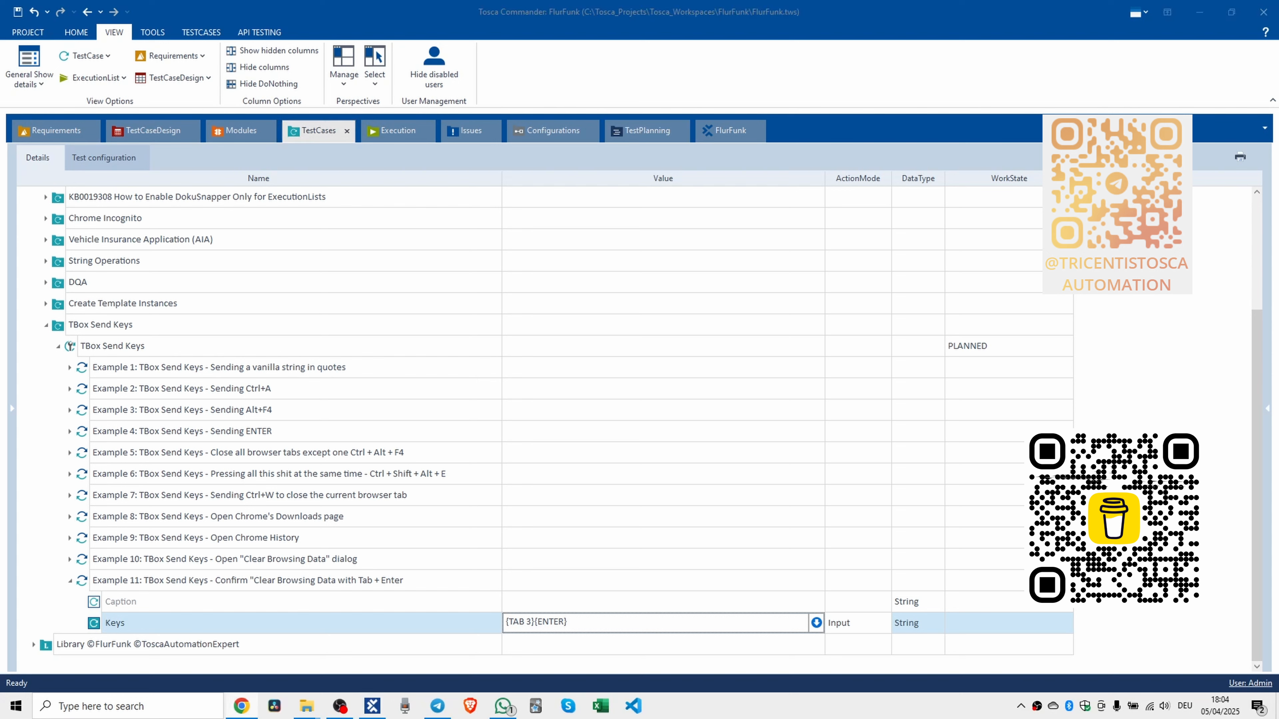
click(70, 581)
Add a twelfth test step based on the TBox Send Keys module to the TBox Send Keys test case.
click(71, 390)
key(ctrl+t)
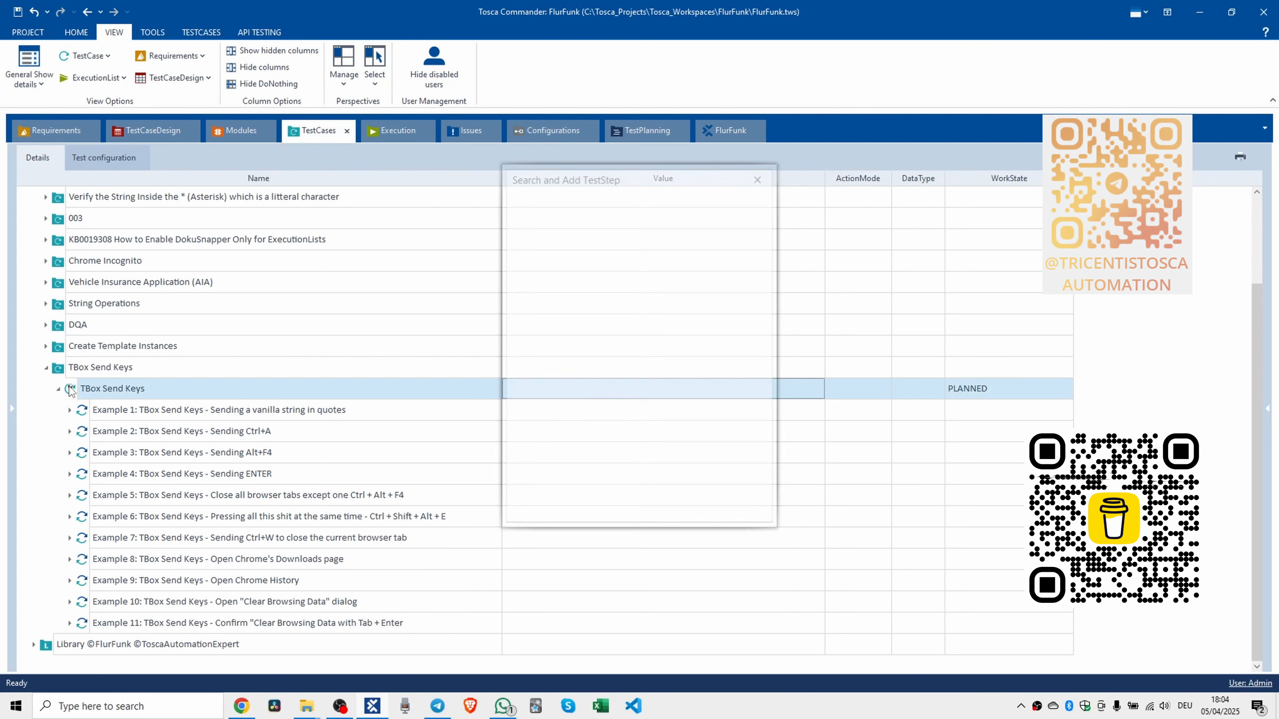
text(tbox send keys)
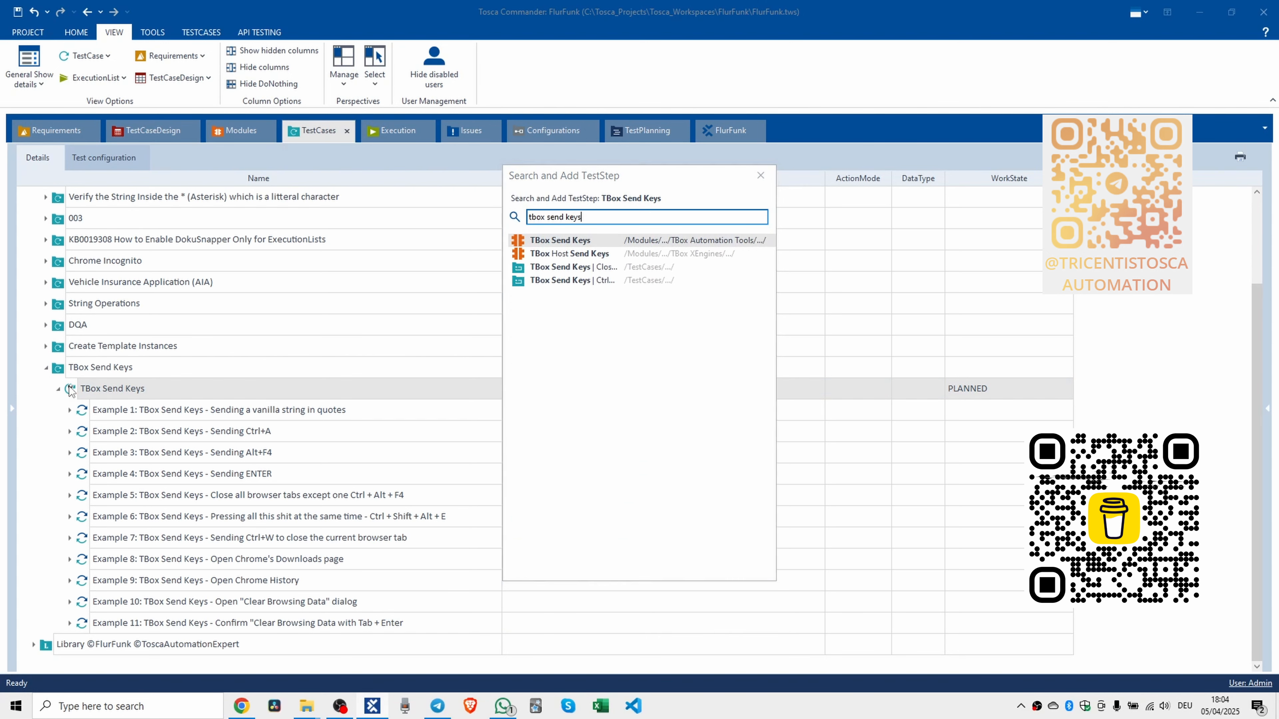
key(Return)
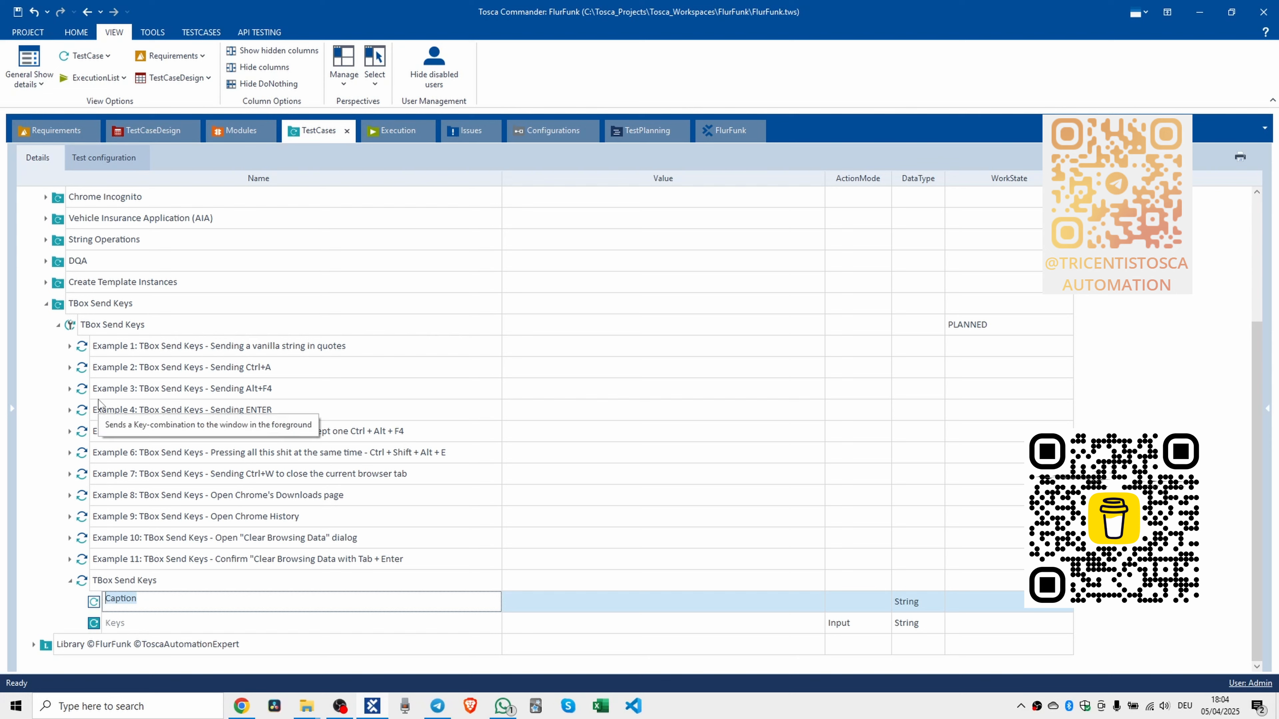
Rename the twelfth test step as "Example 12: TBox Send Keys - Navigating to hidden elements with Tab + Space".
click(170, 579)
click(171, 579)
text(Example 12:)
key(End)
text(-  Na)
key(BackSpace)
key(BackSpace)
key(BackSpace)
text(Nav)
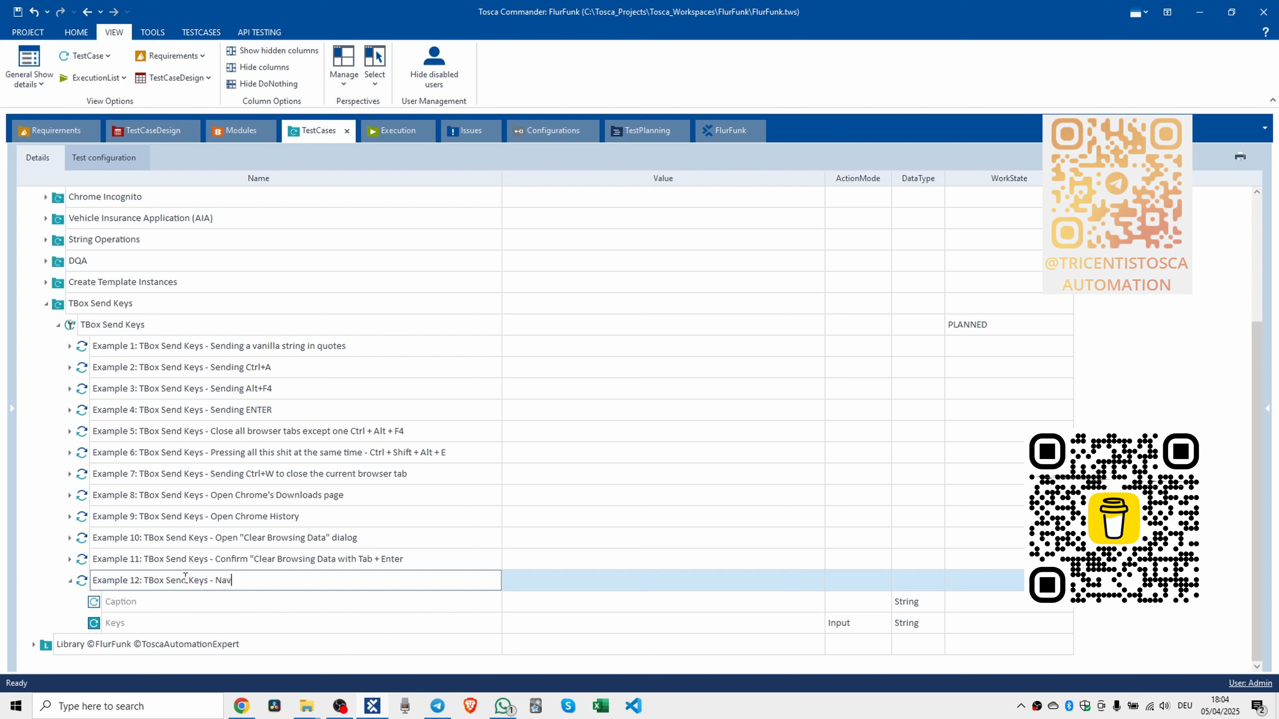
text(igating to hidden elements with Tab )
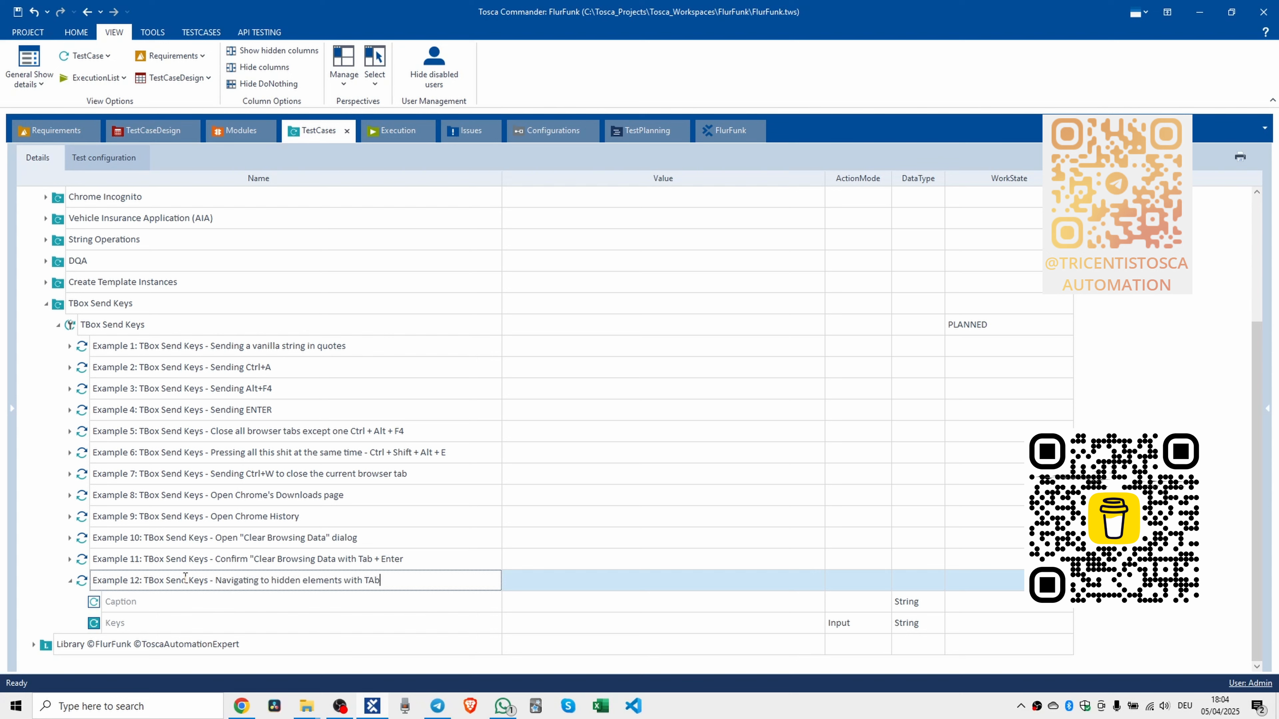
text(+ Space)
click(222, 580)
click(86, 584)
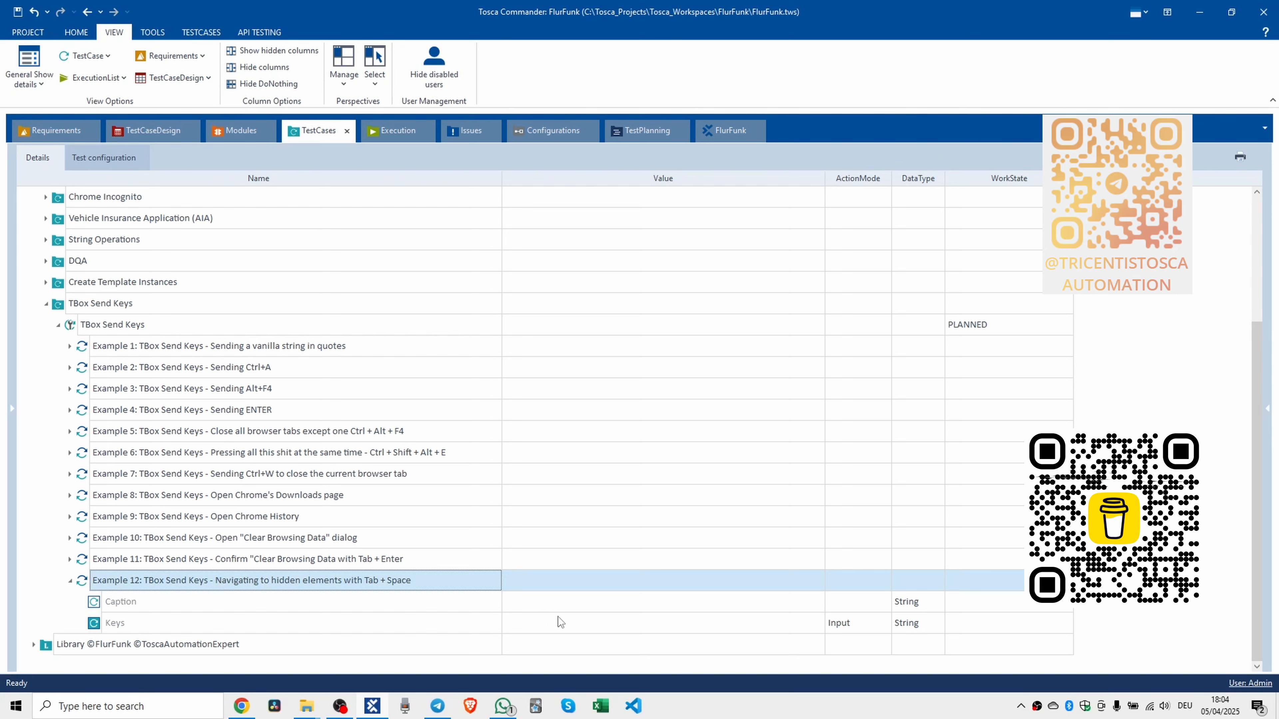
Set the Keys value of the Example 12 step to {TAB 5}{SPACE0} and collapse the step.
click(564, 622)
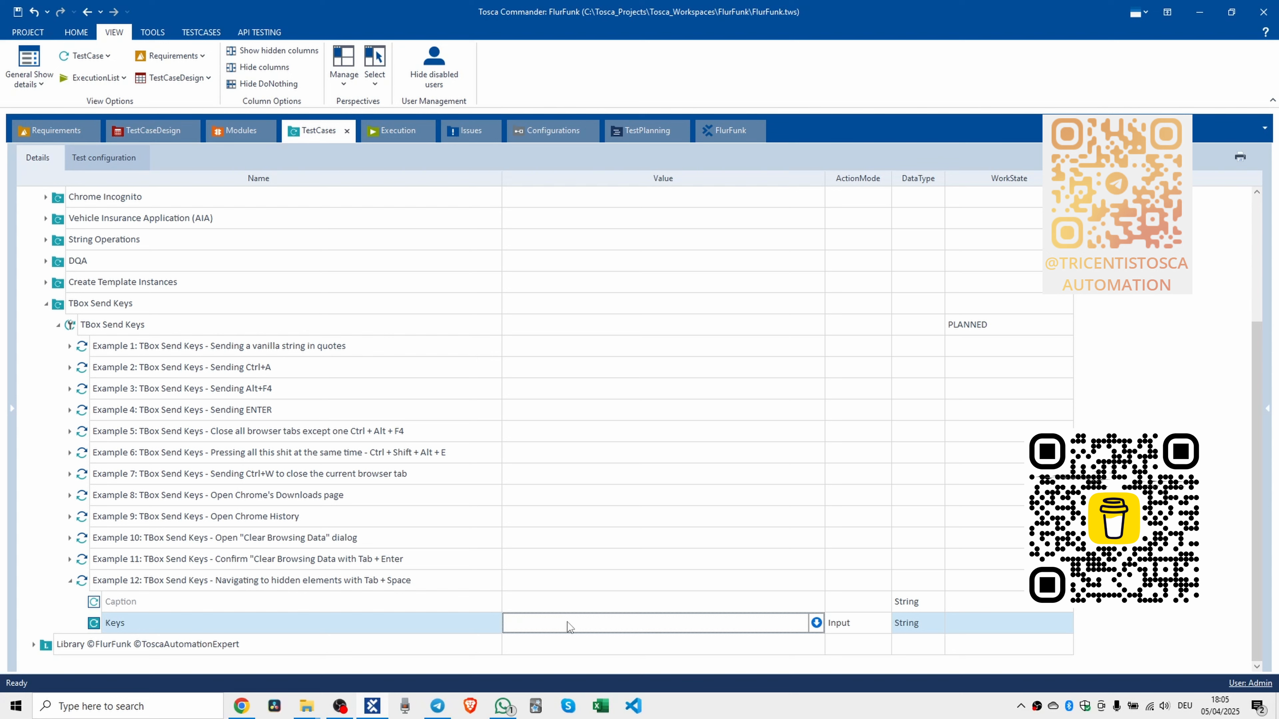
text({}{})
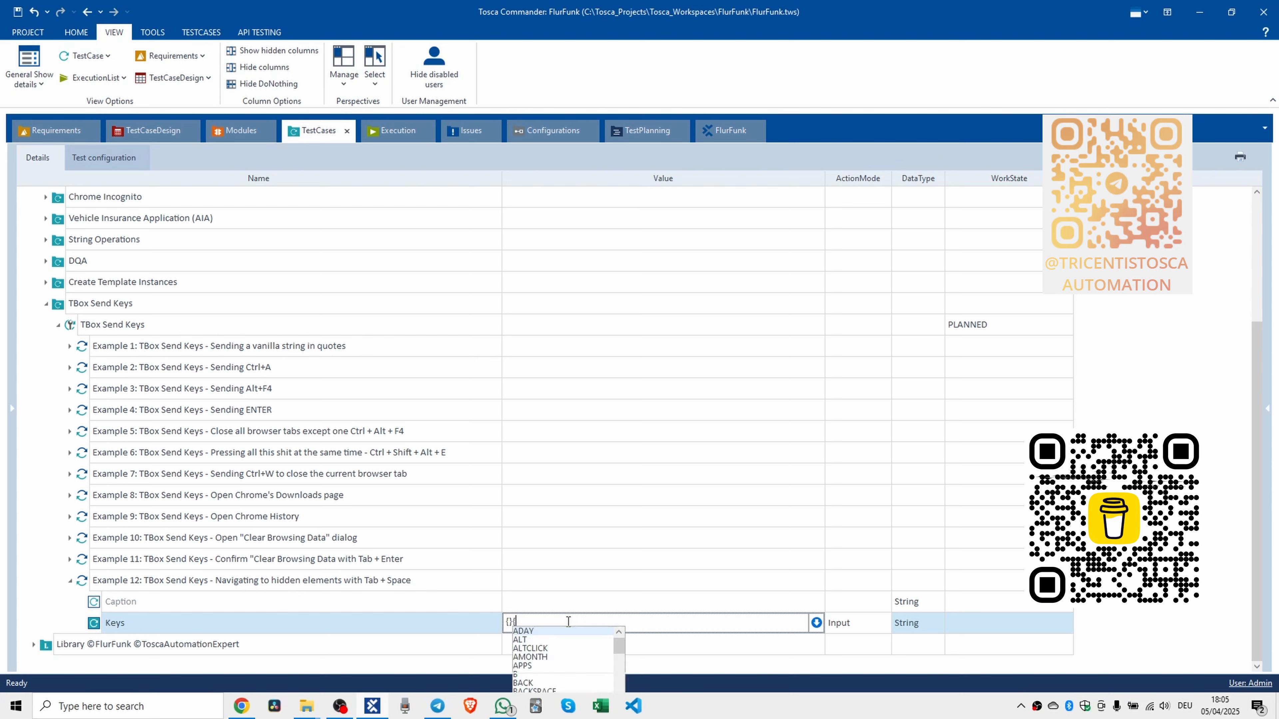
key(Left)
key(Left)
key(Left)
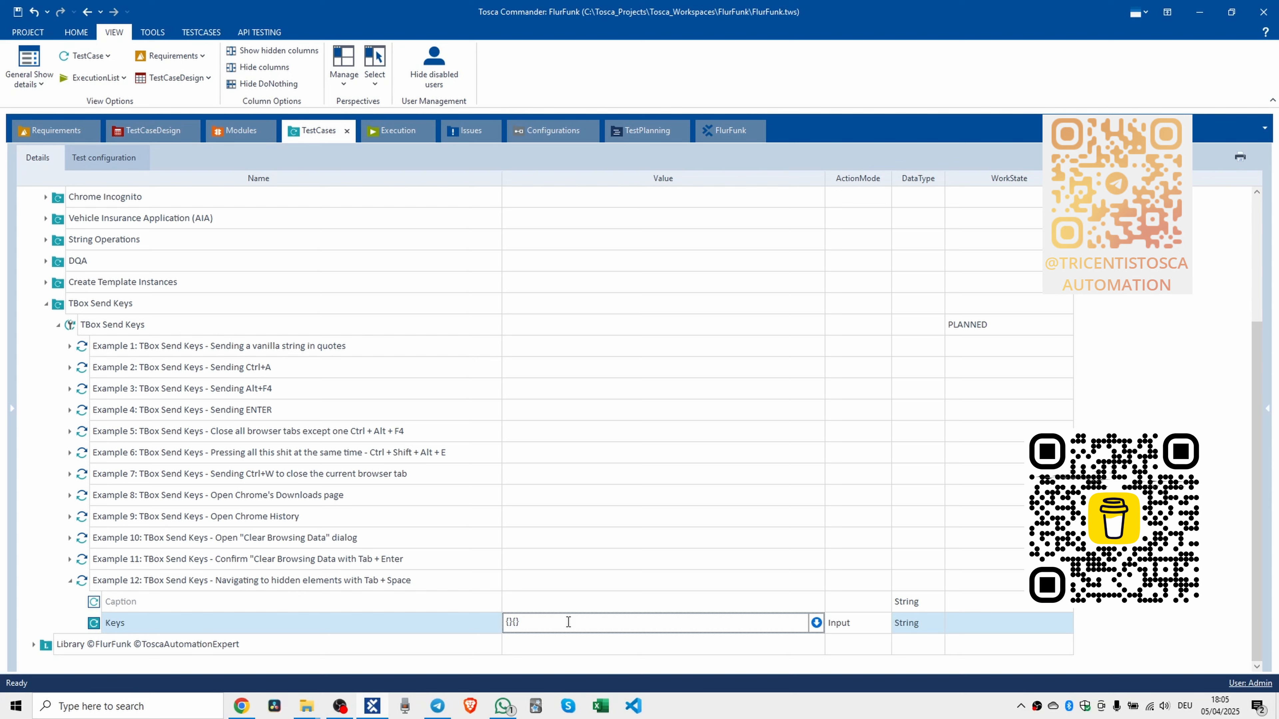
text(TAB 5)
key(Right)
key(Right)
text(SPACE)
text(})
key(alt+Tab)
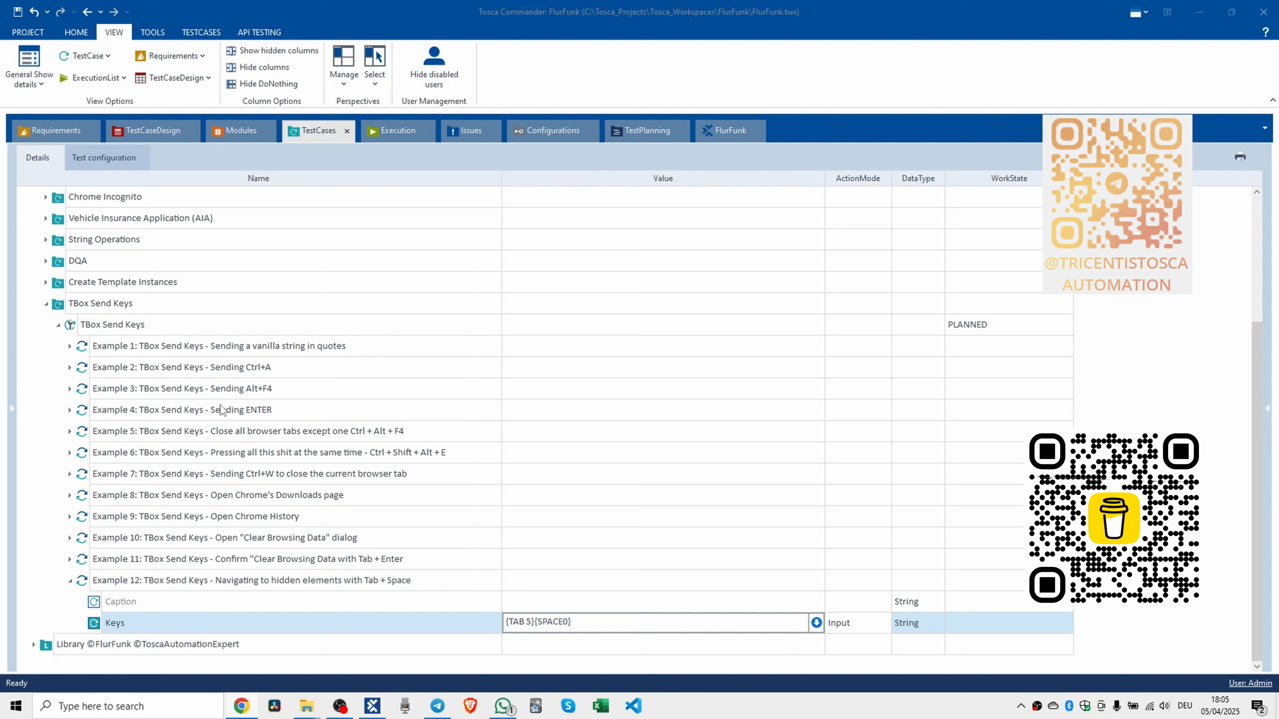
click(69, 581)
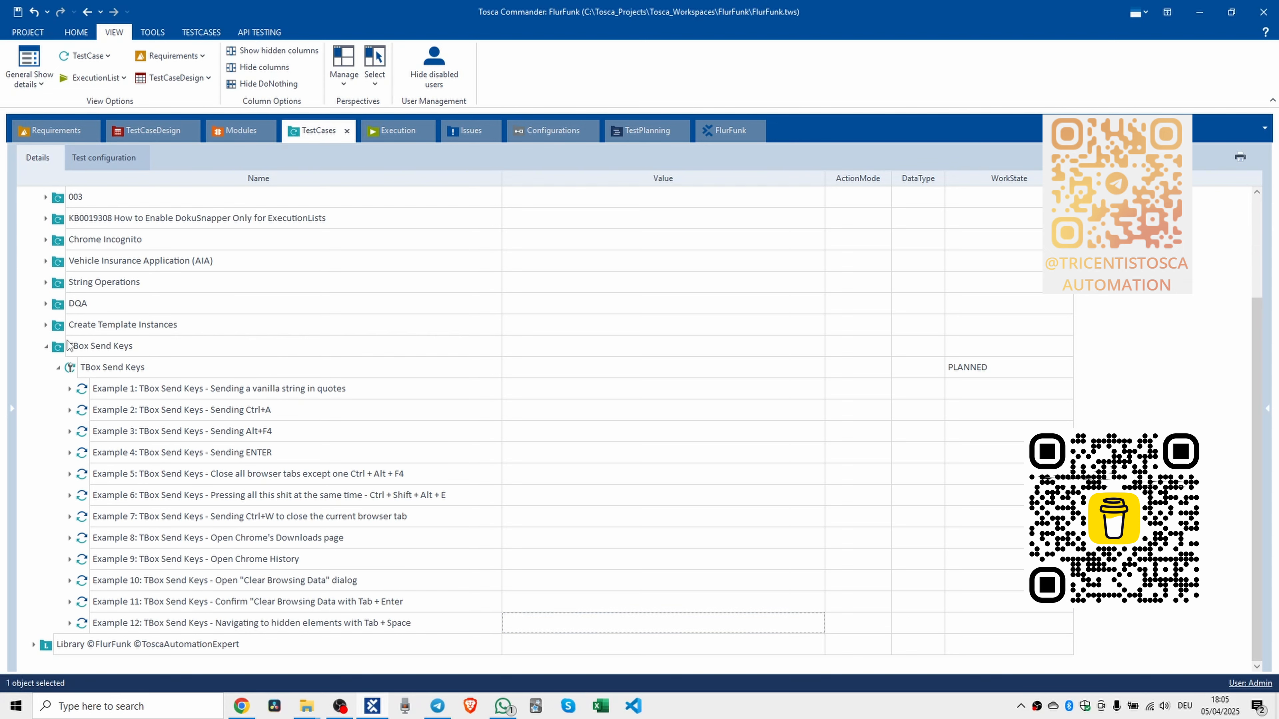
Add a thirteenth test step based on the TBox Send Keys module to the TBox Send Keys test case.
click(73, 367)
key(ctrl+t)
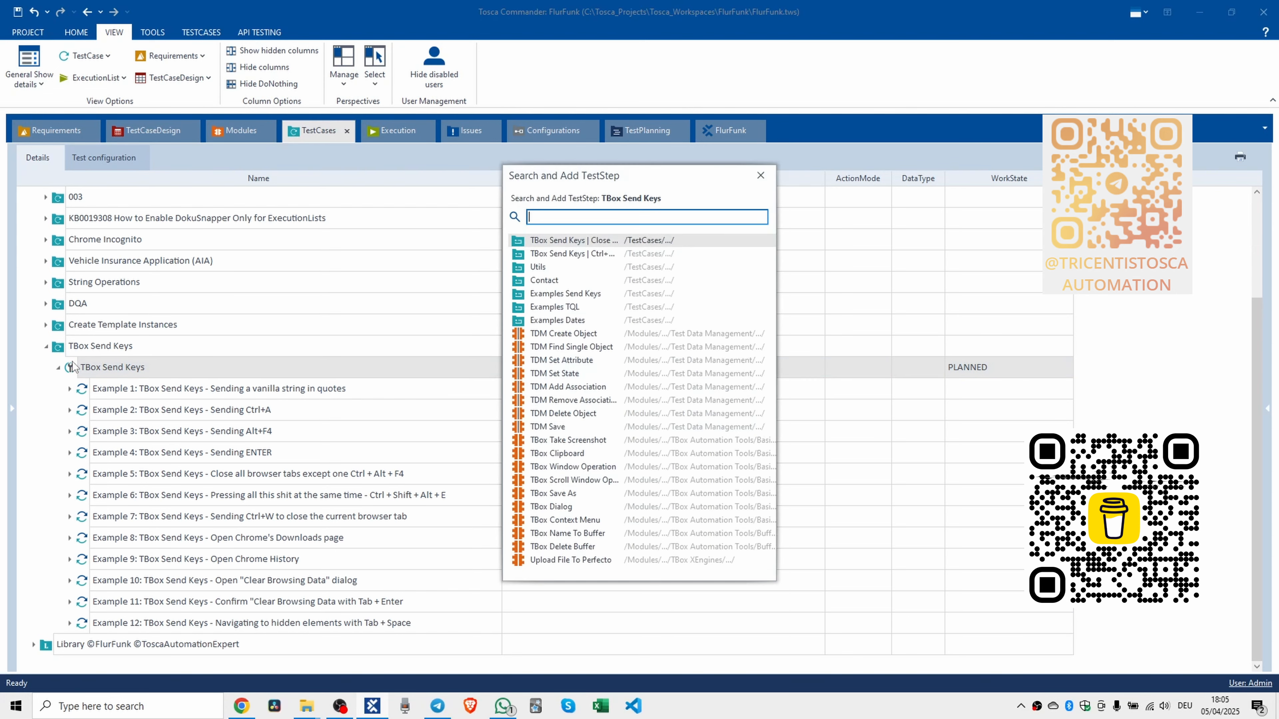
text(tobx sen)
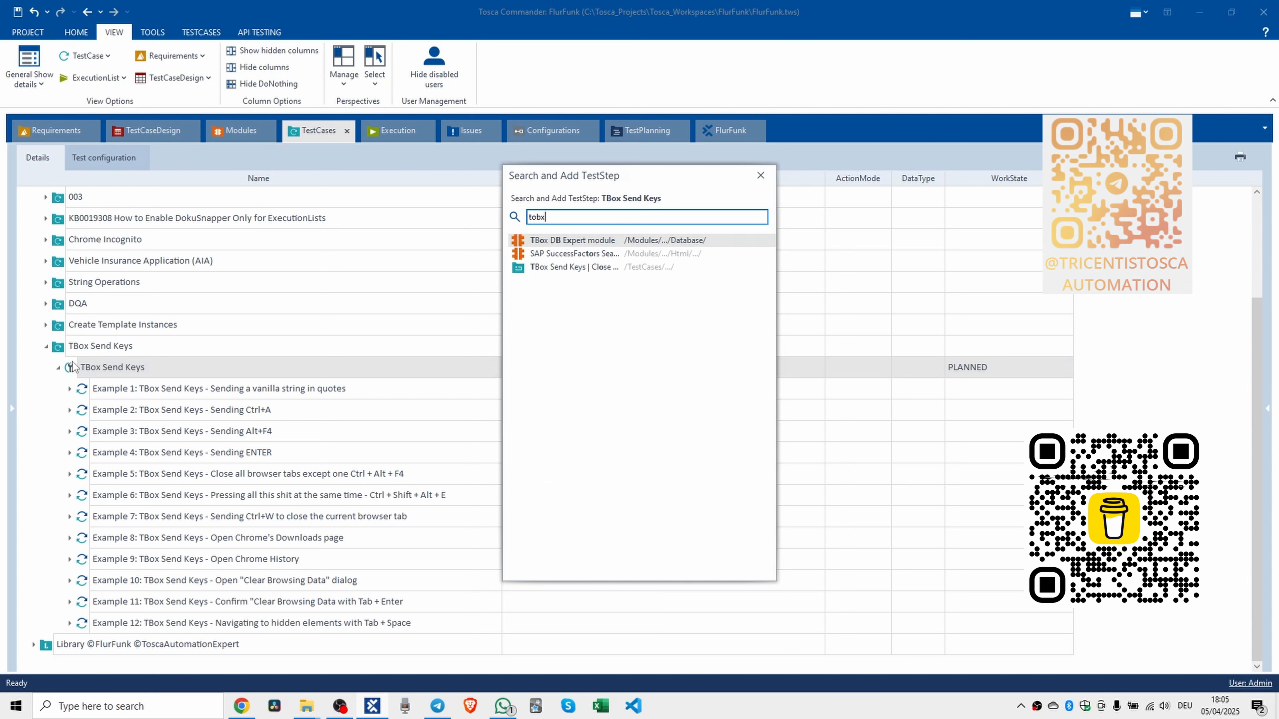
key(BackSpace)
key(BackSpace)
key(BackSpace)
key(BackSpace)
key(BackSpace)
key(BackSpace)
key(BackSpace)
text(box send k)
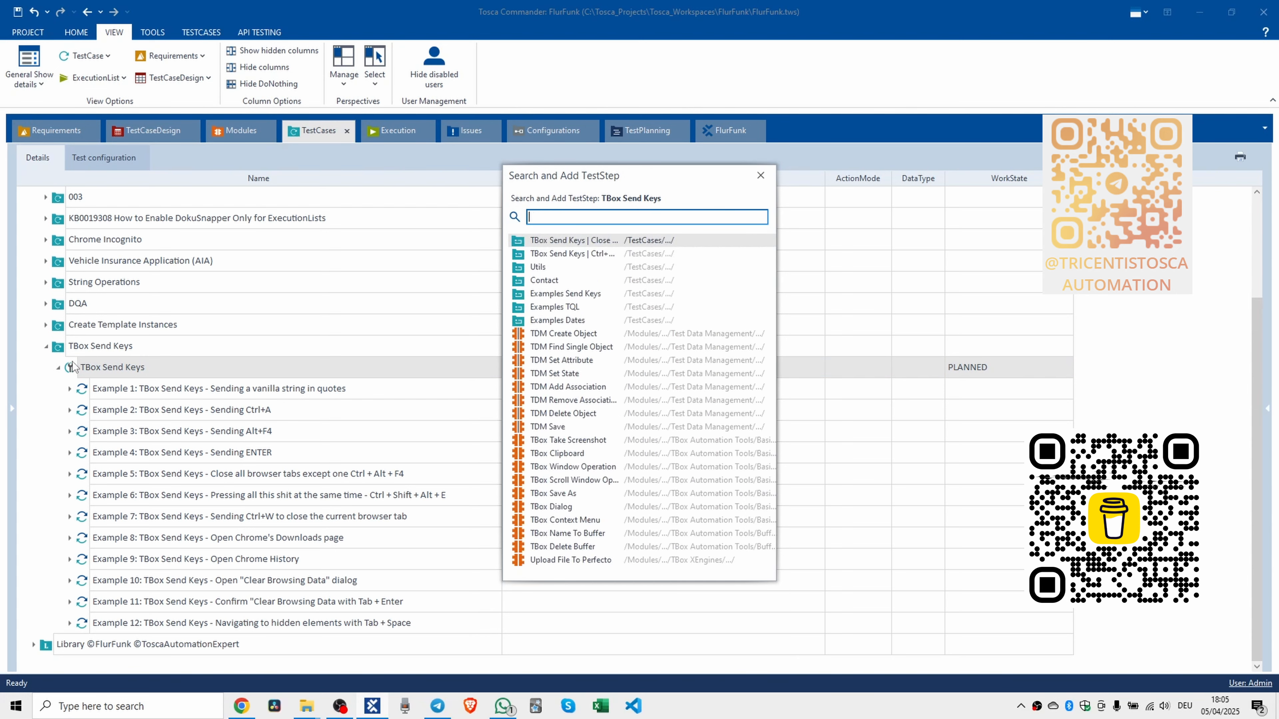
text(eys)
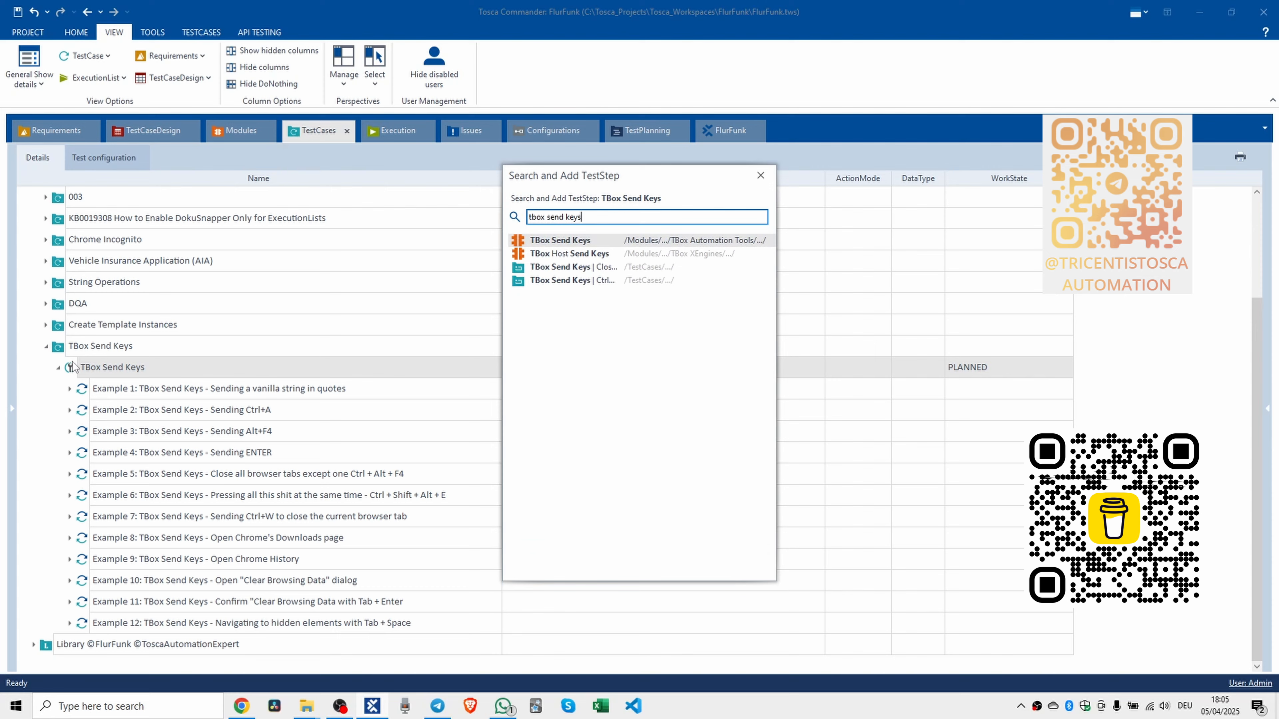
key(Return)
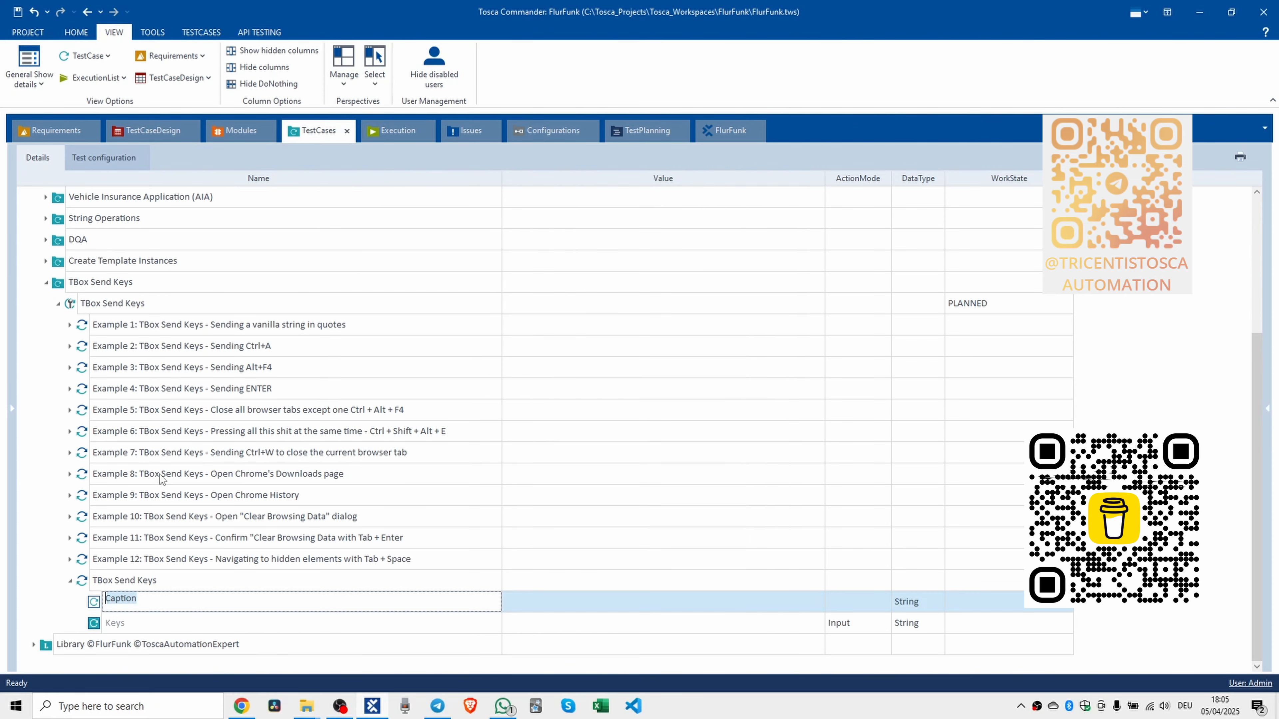
Rename the thirteenth test step as "Example 13: TBox Send Keys - Right-click with keyboard and select an option".
click(115, 580)
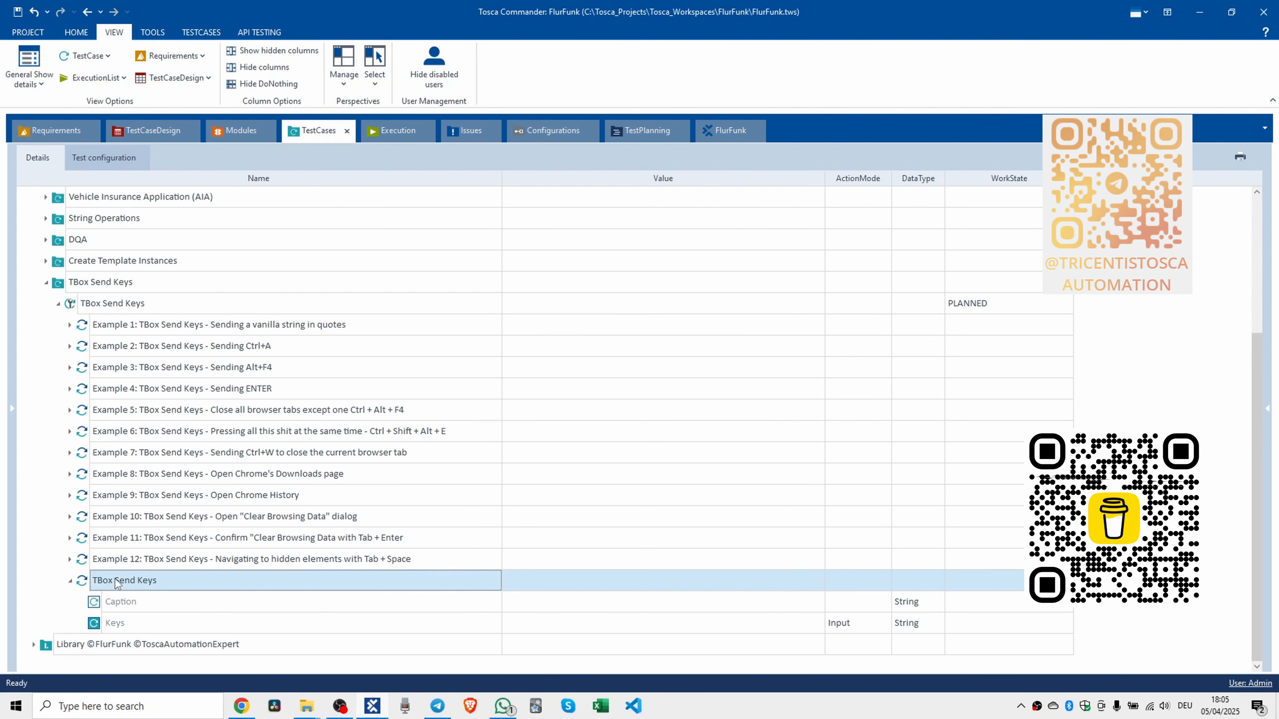
click(135, 581)
text(Example 13: )
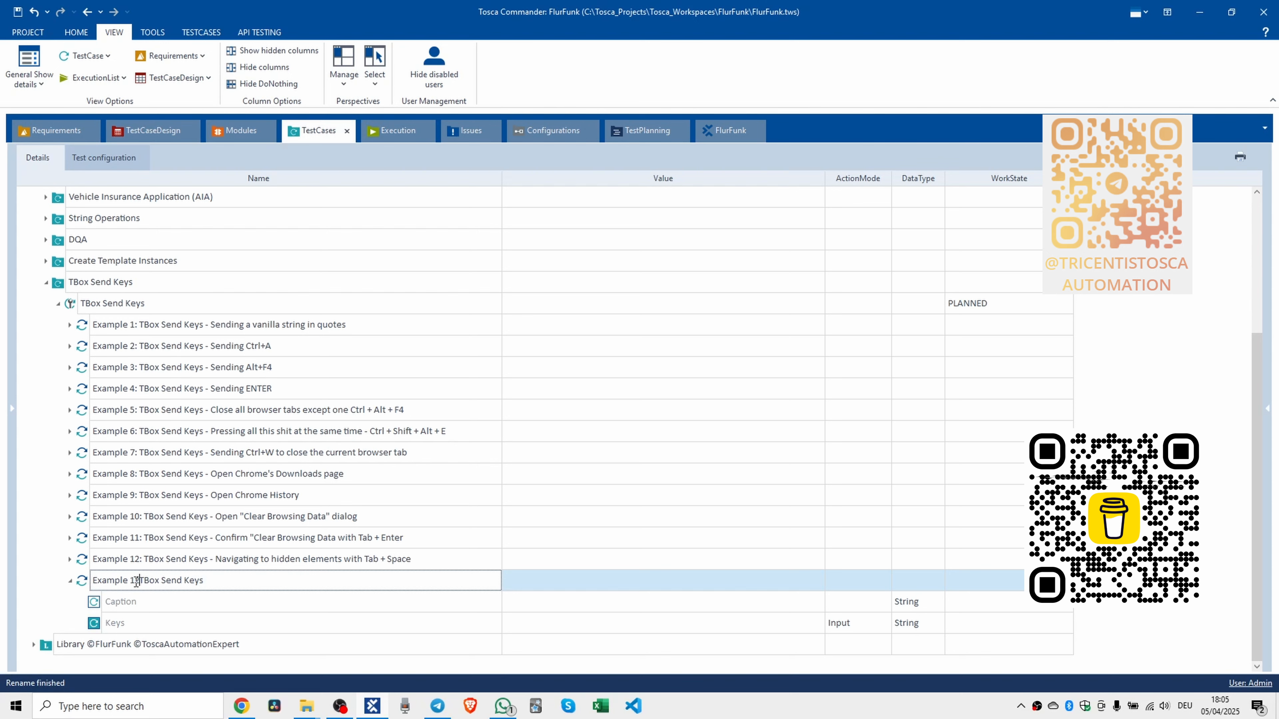
text(:)
key(ctrl+Right)
key(Right)
text(- Right-click with keyboard and sele)
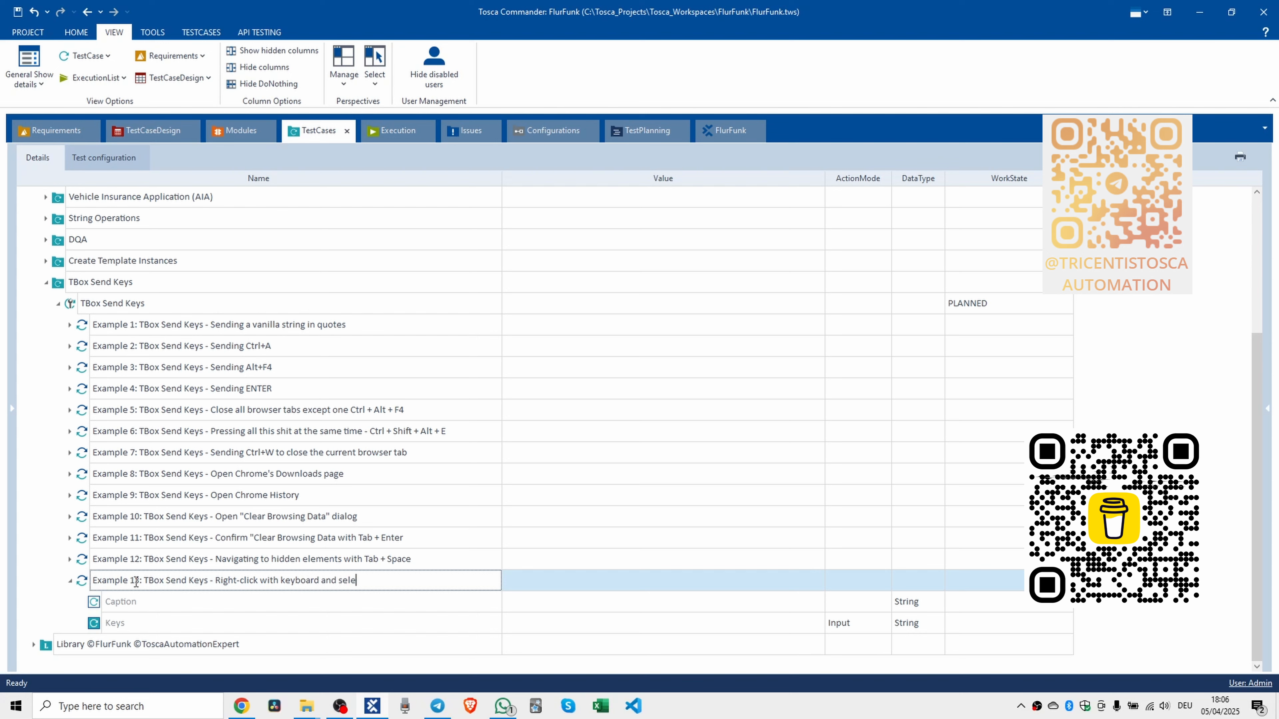
text(ct an option)
key(Return)
Set the Keys value of the Example 13 step to {SHIFT DOWN}{F10}{SHIFT UP}{DOWN 2}{ENTER} and collapse the step.
click(542, 622)
click(553, 625)
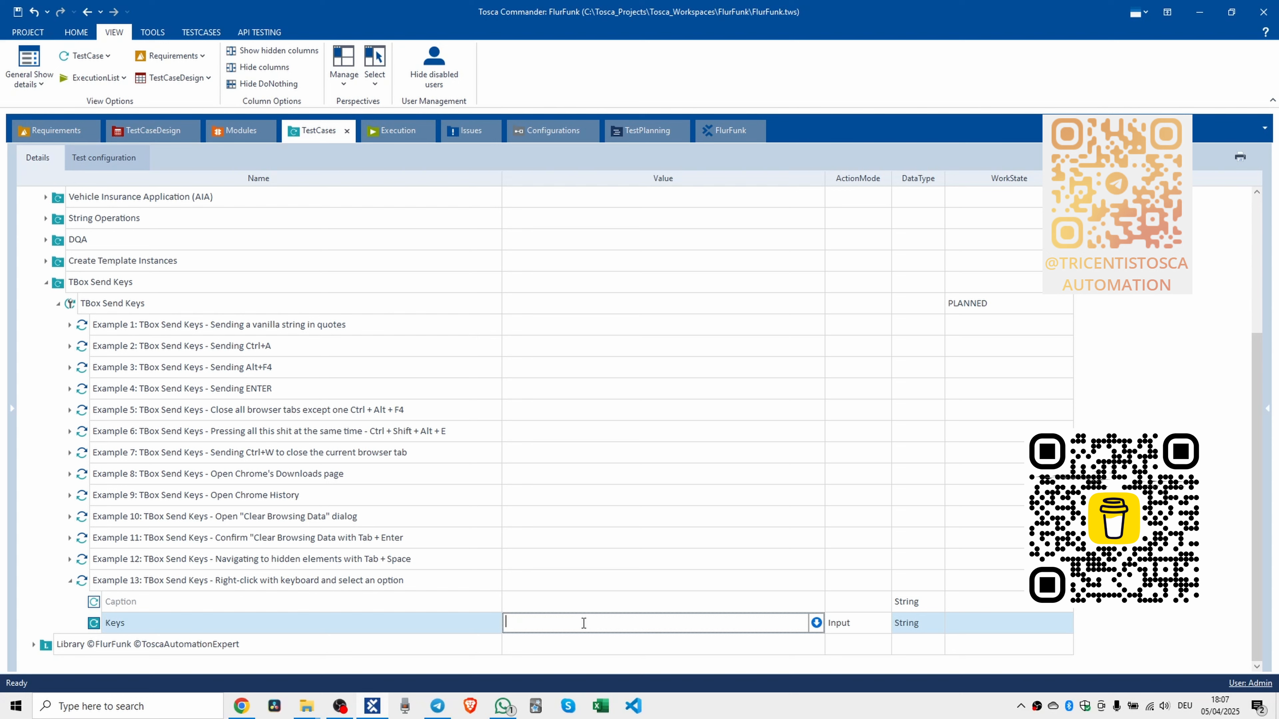
text({})
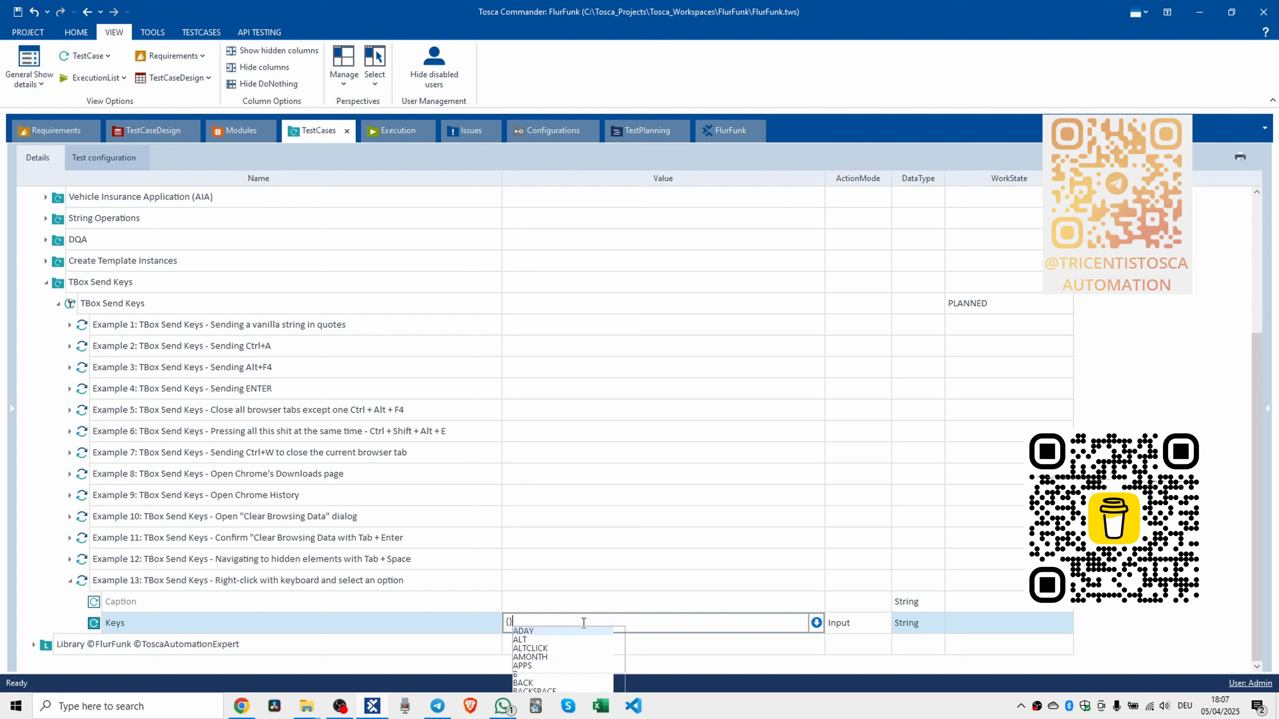
text({}{}{}{})
key(Left)
key(Left)
key(Left)
key(Left)
key(Left)
key(Left)
key(Left)
key(Left)
key(Left)
key(Left)
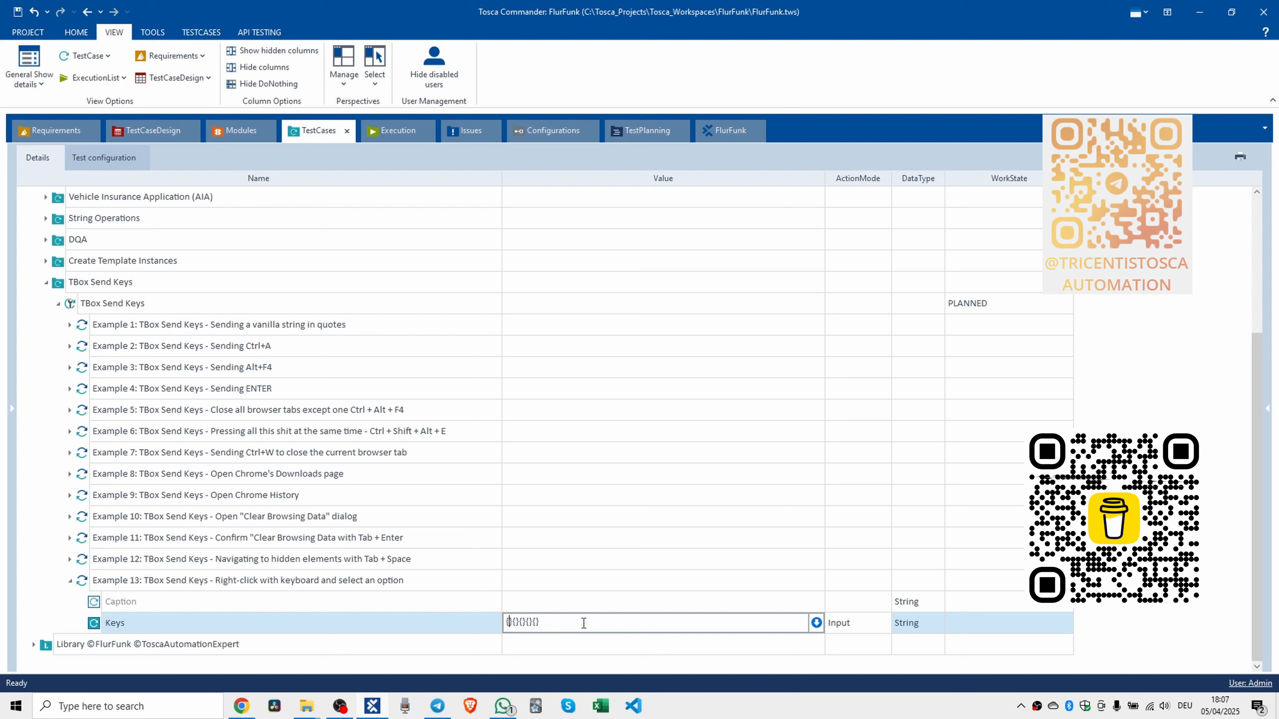
text(SHIFT DOWN)
key(Right)
key(Right)
text(F10)
key(Right)
key(Right)
text(SHIFT UP)
key(Right)
key(Right)
text(DOWN 2)
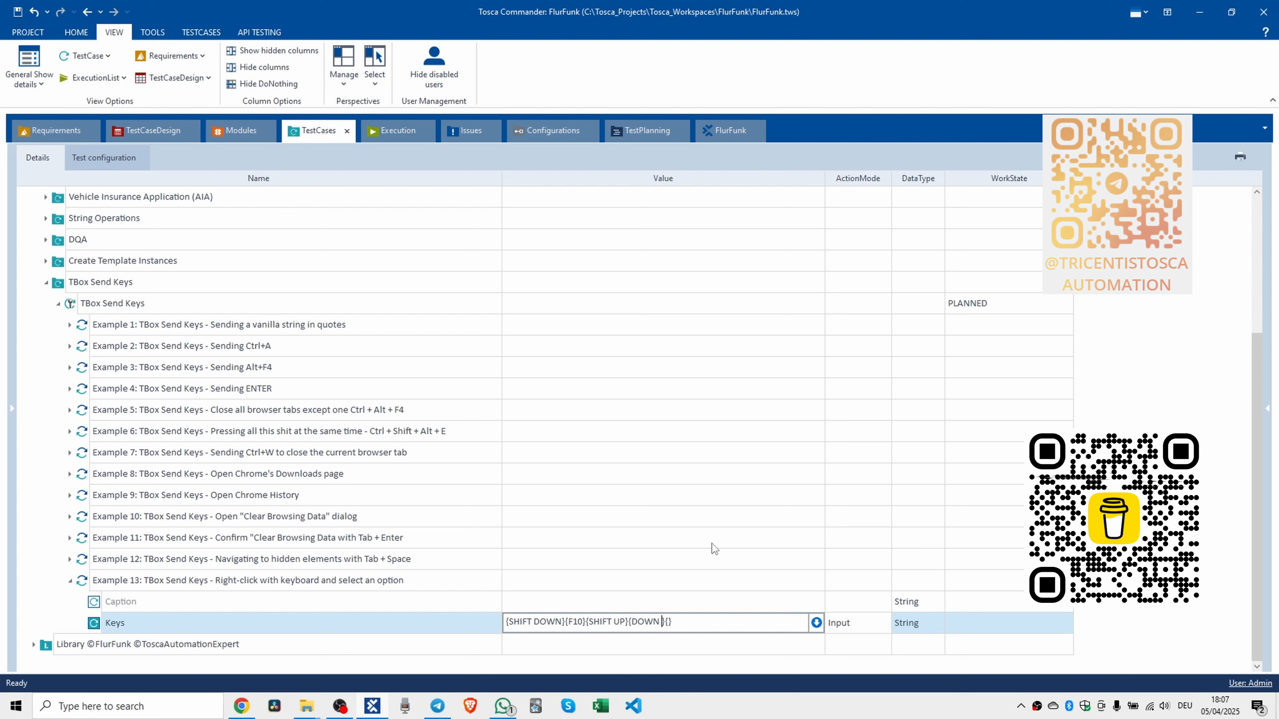
key(Right)
key(Right)
text(ENTER)
key(Return)
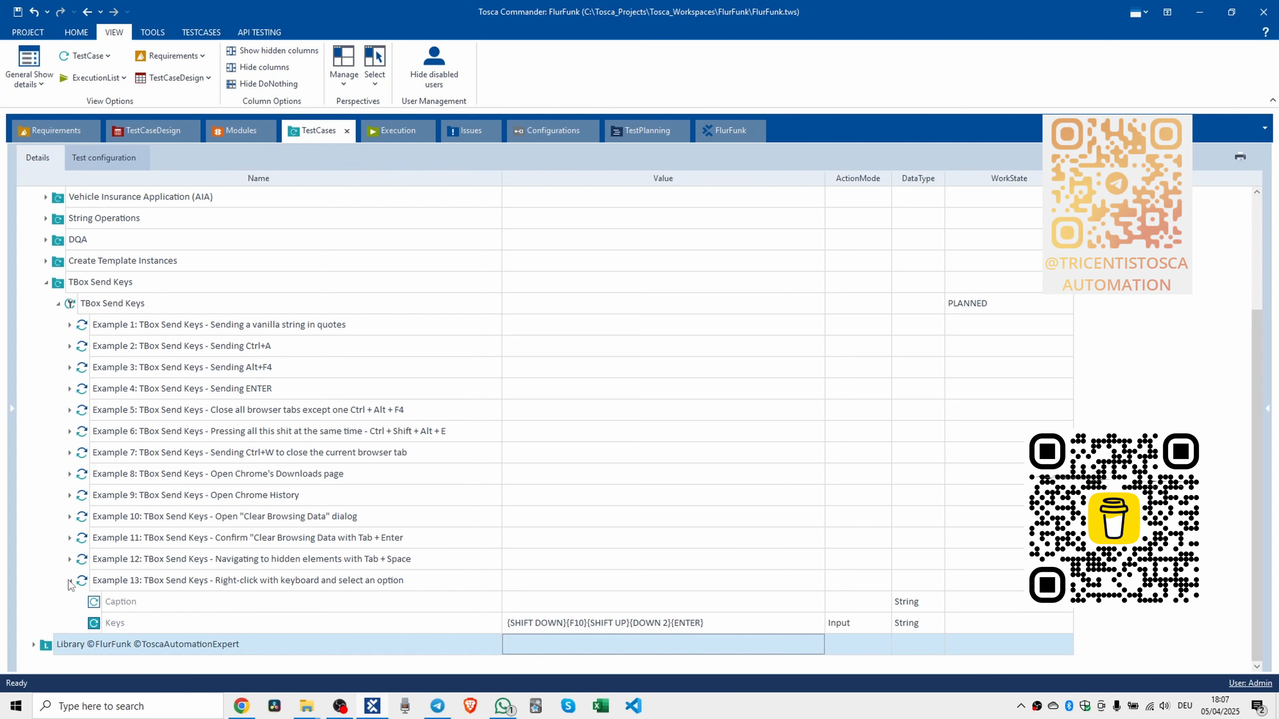
click(69, 582)
Add a fourteenth test step based on the TBox Send Keys module to the TBox Send Keys test case.
click(92, 349)
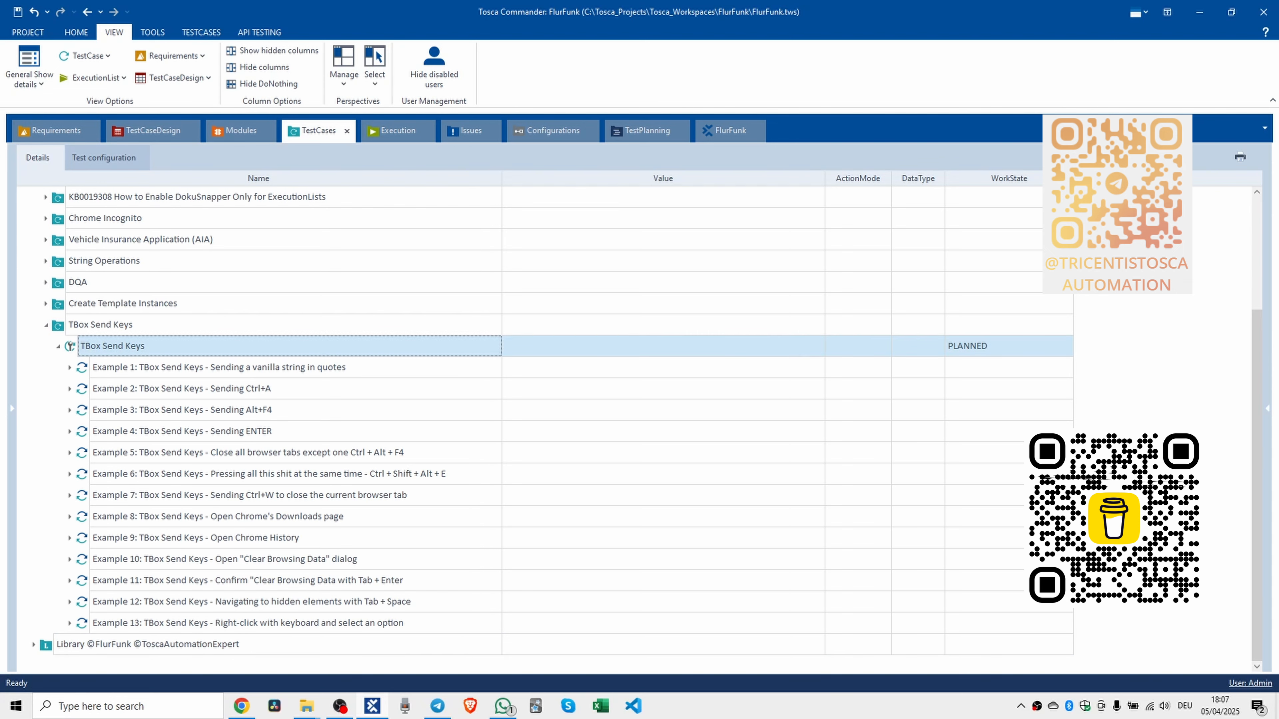
key(alt+Tab)
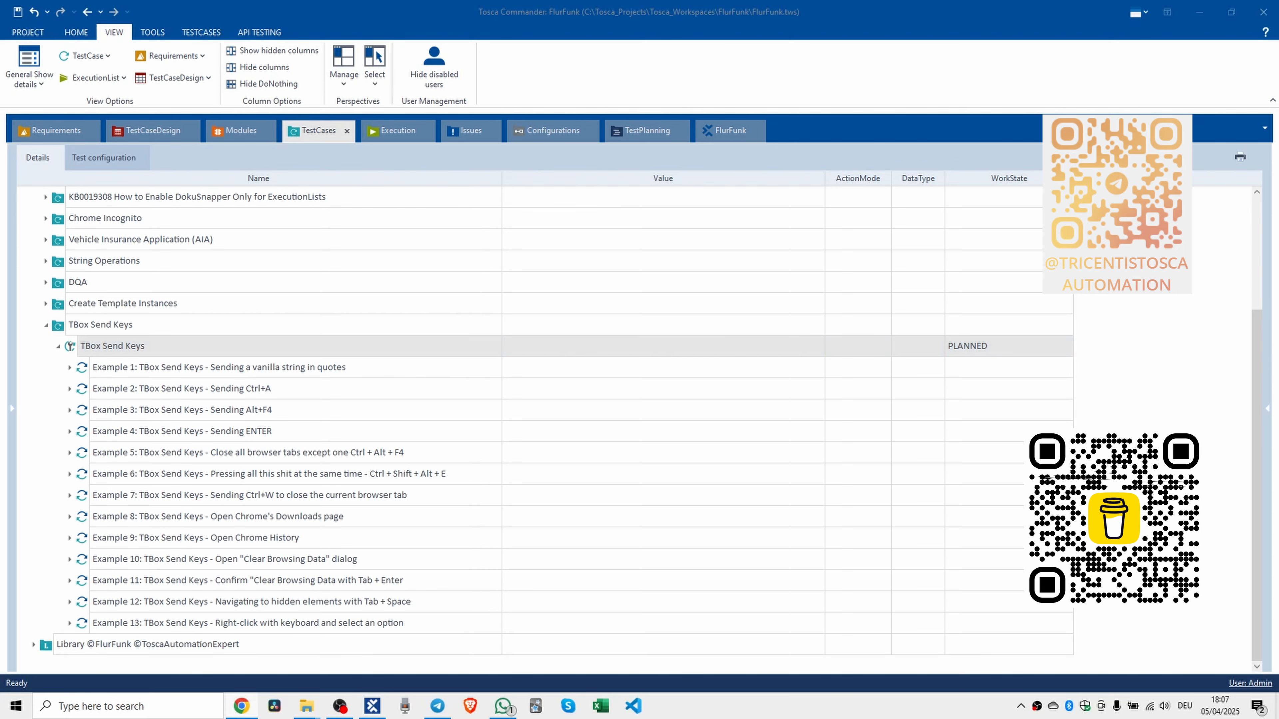
click(74, 351)
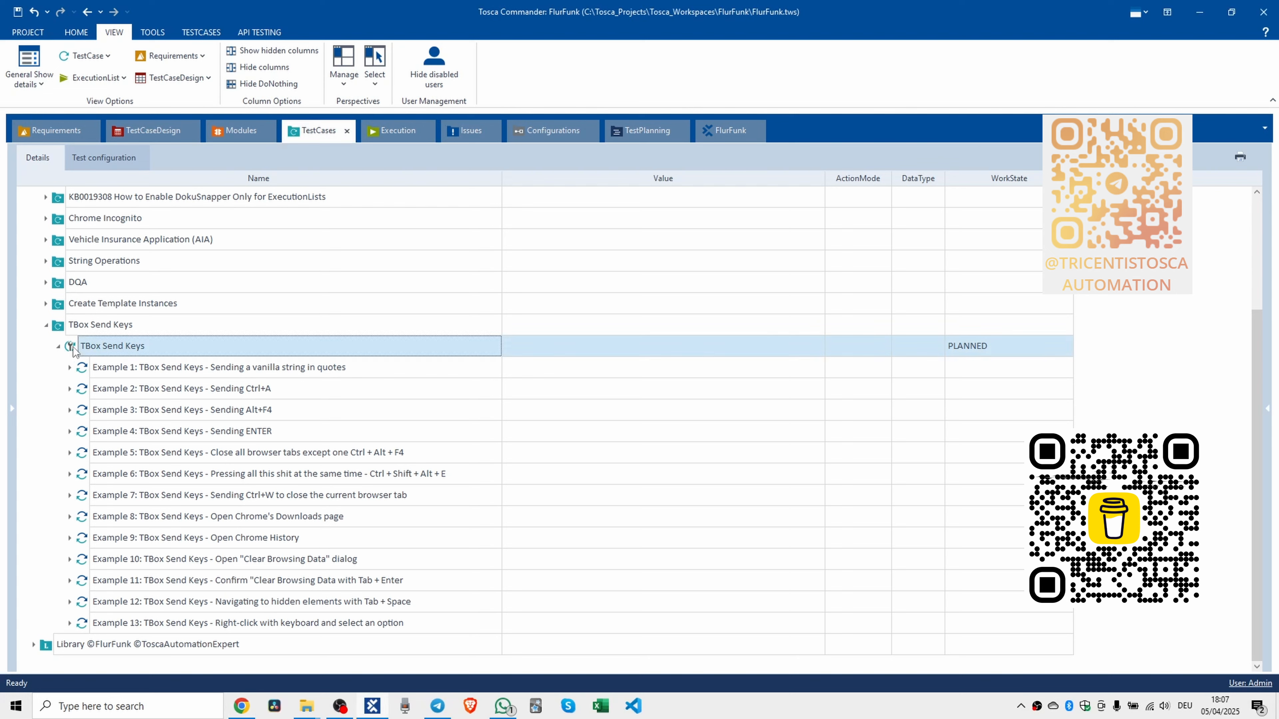
key(ctrl+t)
text(TBOX EXAMPLE)
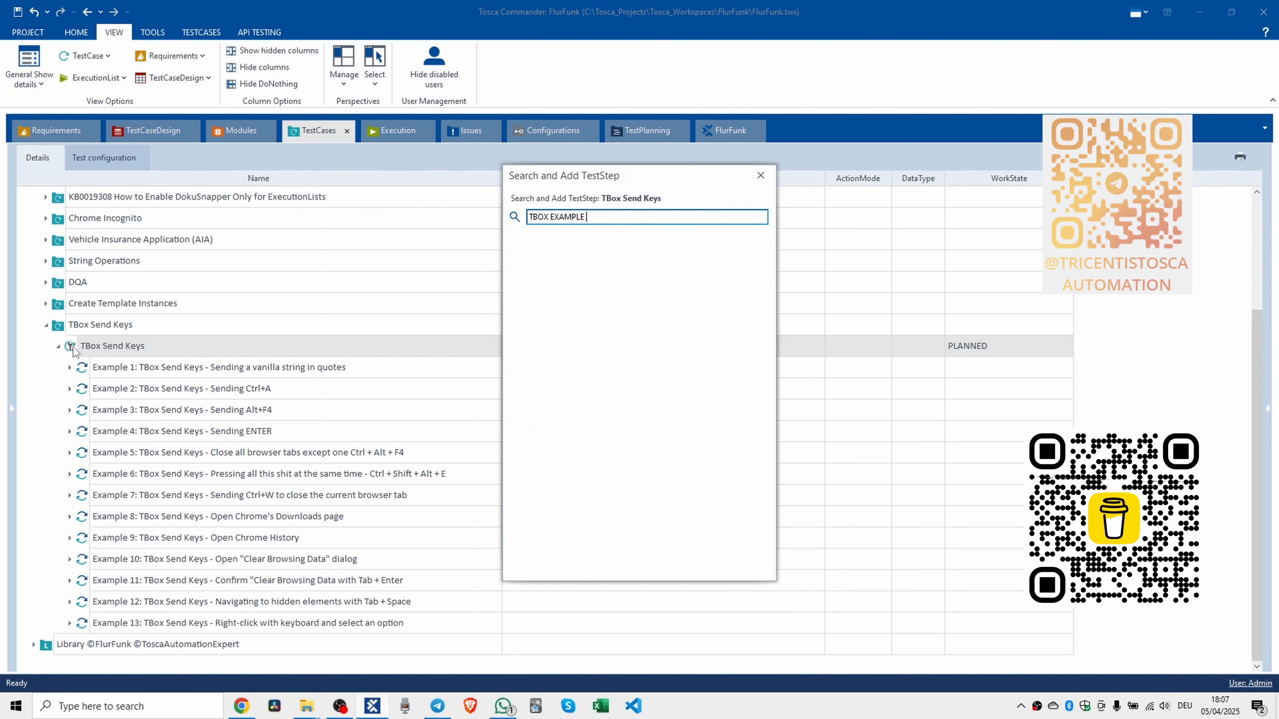
key(BackSpace)
key(BackSpace)
key(BackSpace)
key(BackSpace)
key(BackSpace)
key(BackSpace)
key(BackSpace)
text(send )
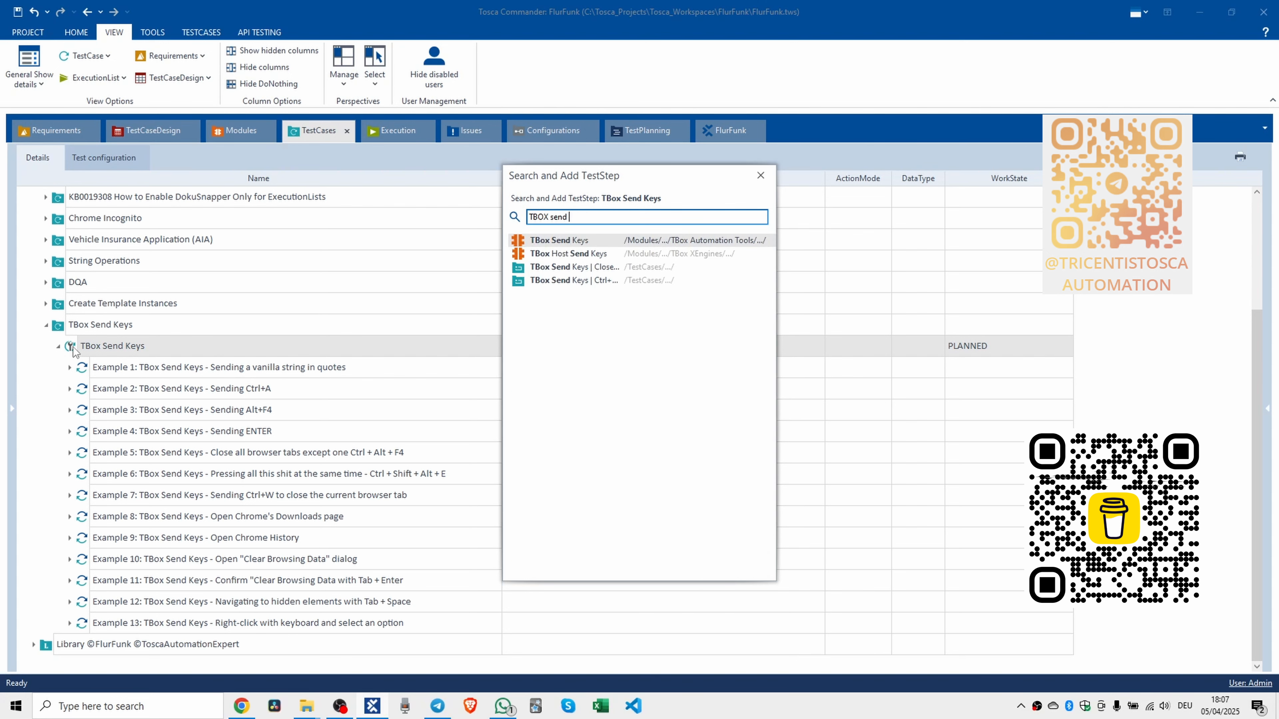
text(keys)
key(Return)
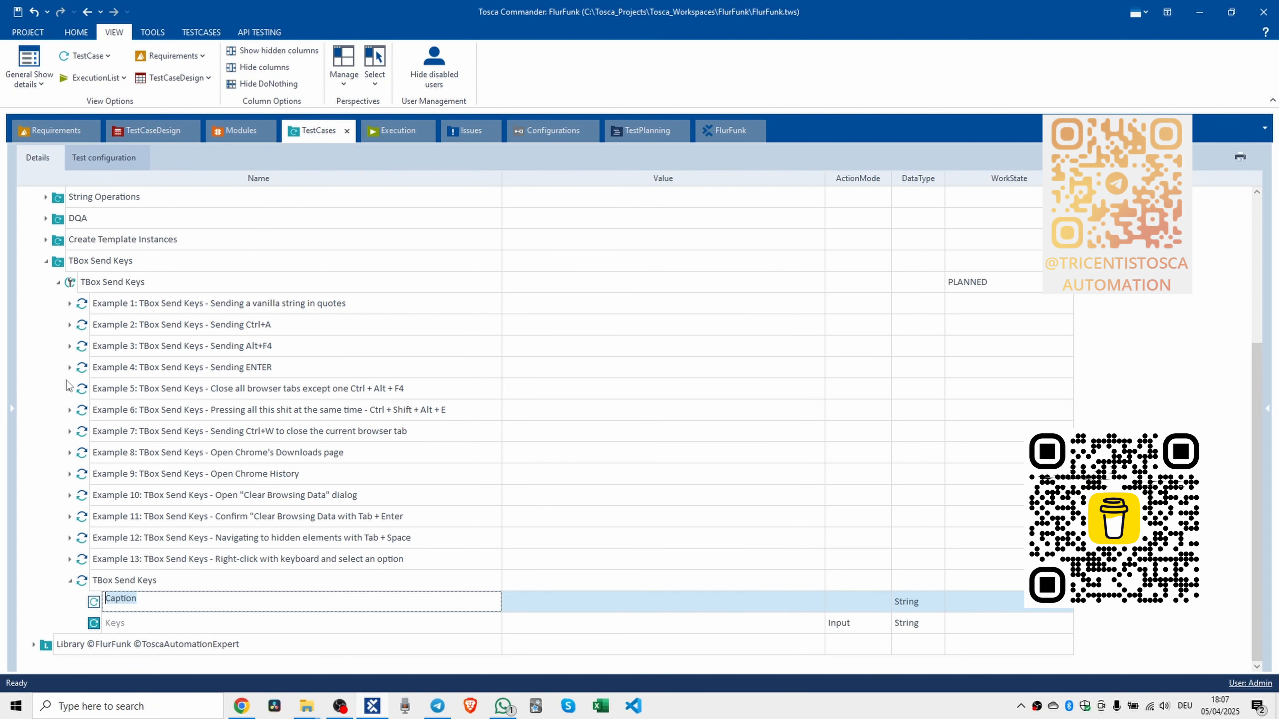
Rename the fourteenth test step as "Example 14: TBox Send Keys - Open new browser tab and go to a URL".
click(120, 582)
click(123, 580)
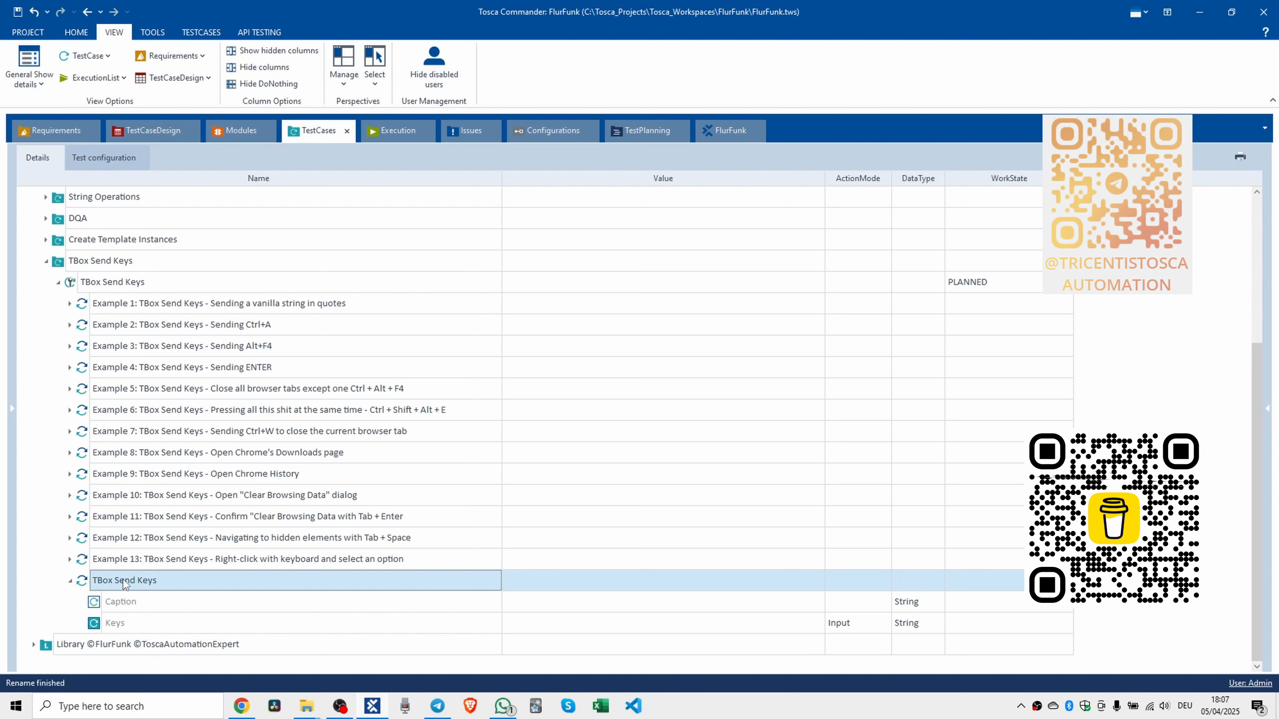
text(Example)
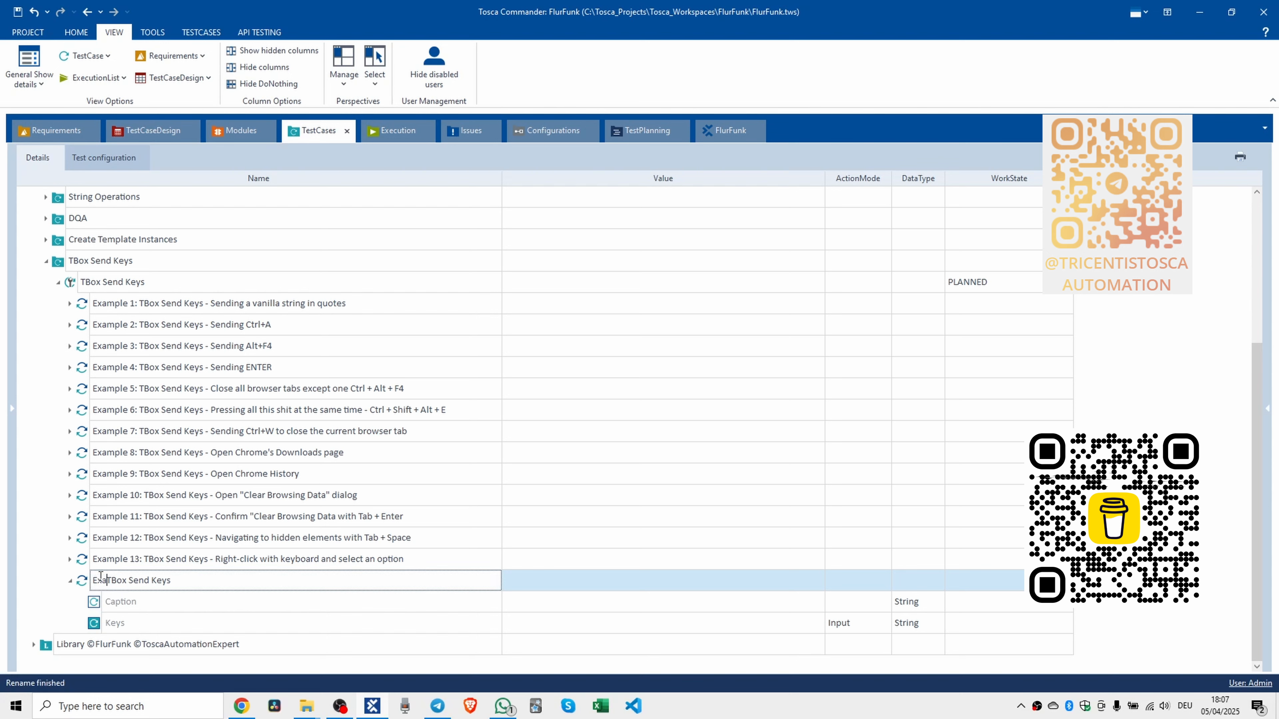
text( 14:)
key(ctrl+Right)
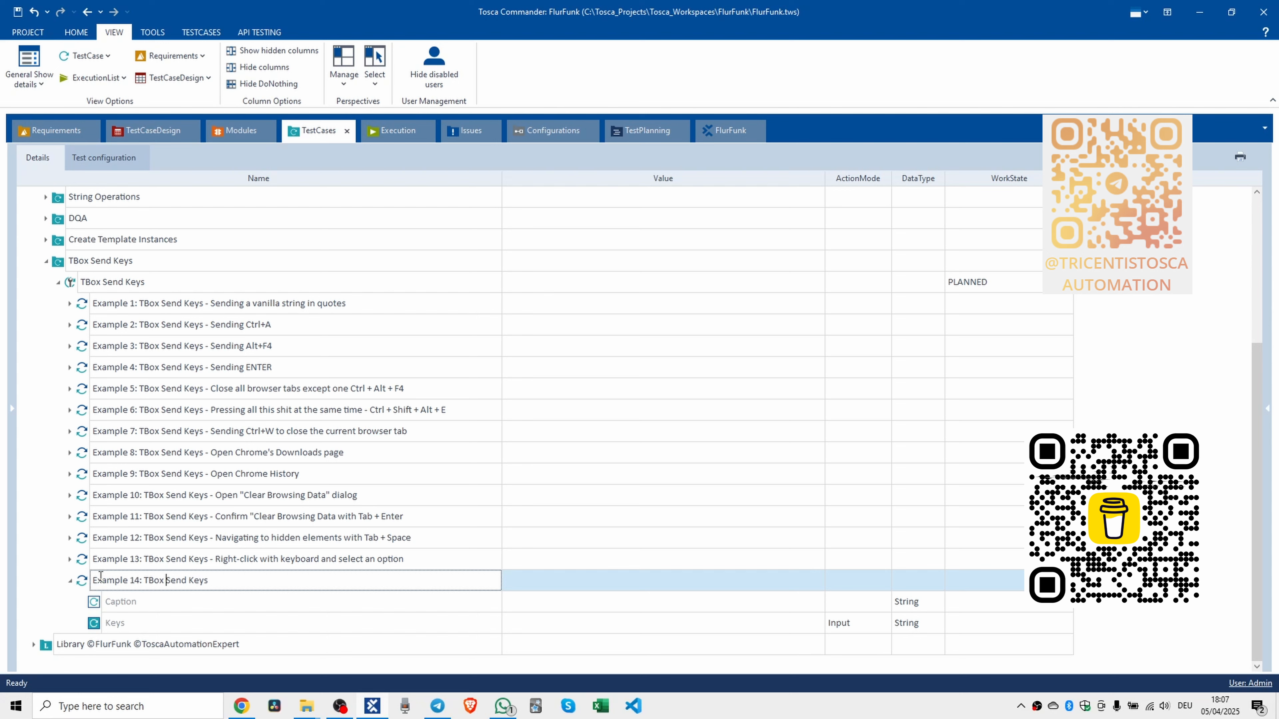
key(End)
text(- Open a)
key(BackSpace)
key(BackSpace)
text(new browser ab and go to URL)
key(Left)
key(Left)
key(Left)
key(Left)
key(Left)
key(Left)
key(Left)
key(Left)
key(Left)
key(Left)
key(Left)
key(Left)
key(Left)
key(Left)
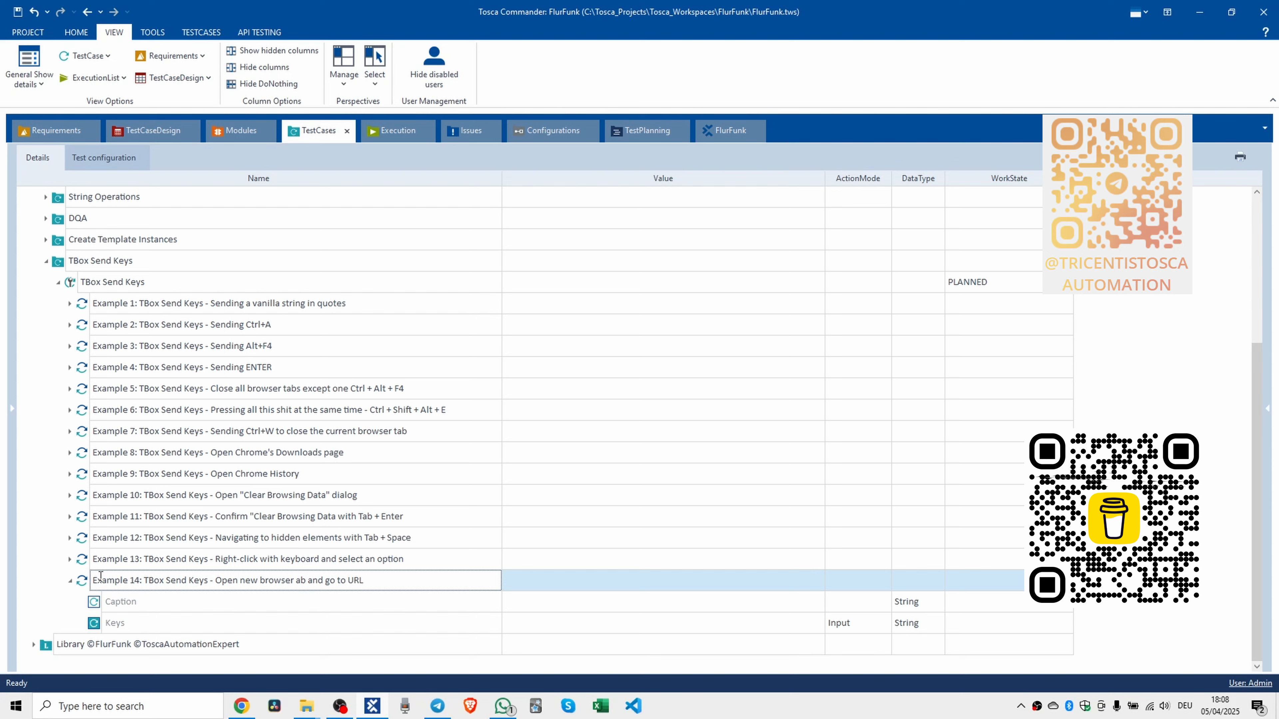
key(Left)
key(Left)
text(t)
key(Right)
key(Right)
click(352, 579)
text(a)
click(562, 626)
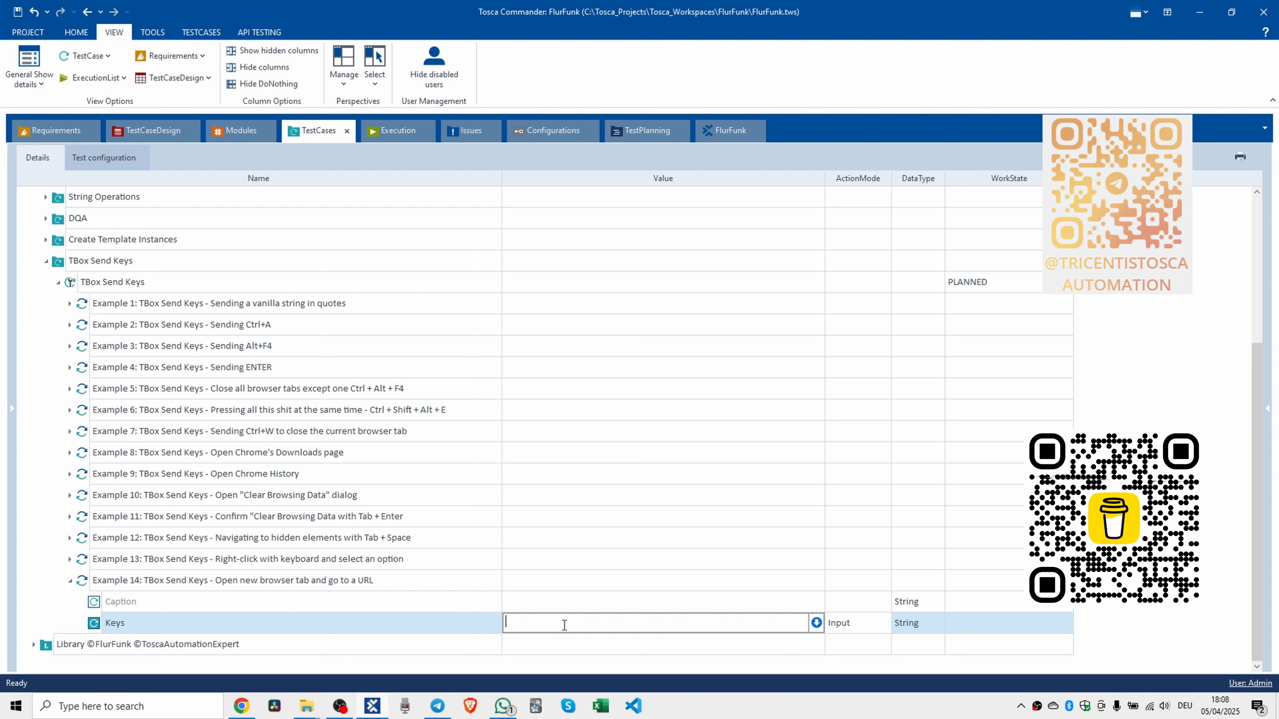
text(^{t}https://subscribe.com{ENTER})
key(Return)
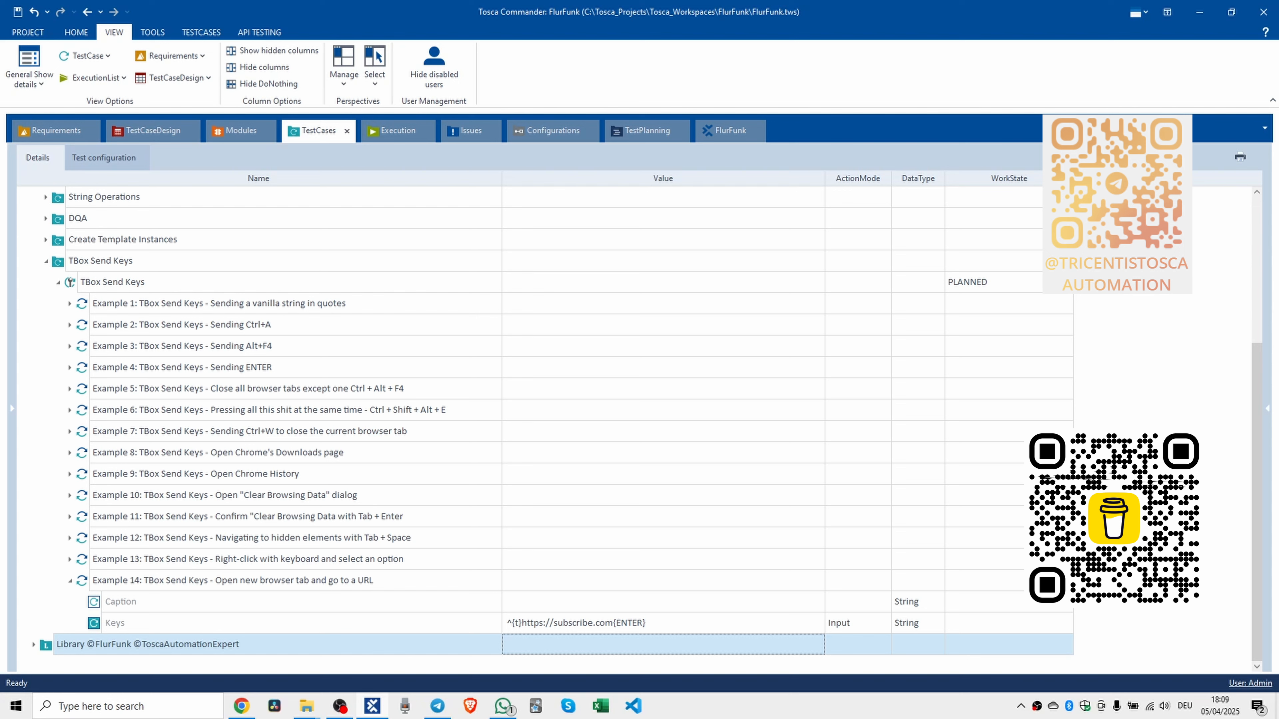
key(alt+Tab)
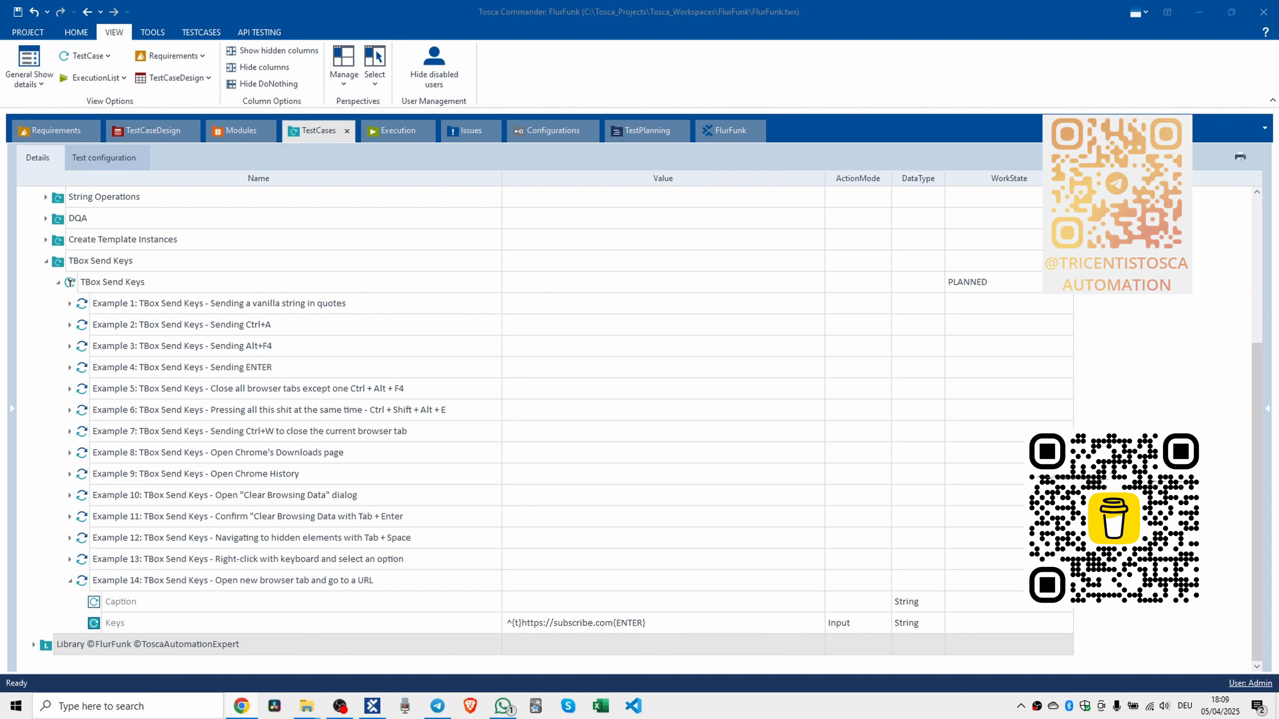
click(69, 581)
Add a fifteenth test step based on the TBox Send Keys module to the TBox Send Keys test case.
click(109, 326)
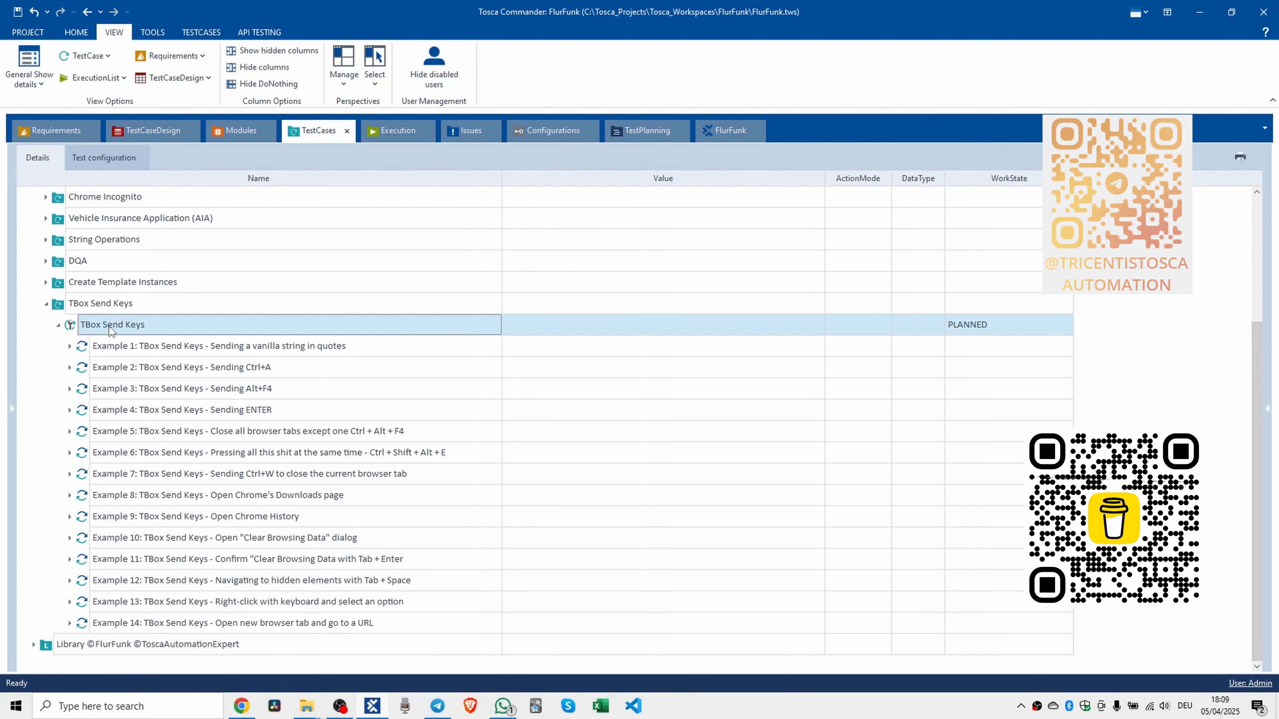
key(ctrl+t)
text(tbox send ke)
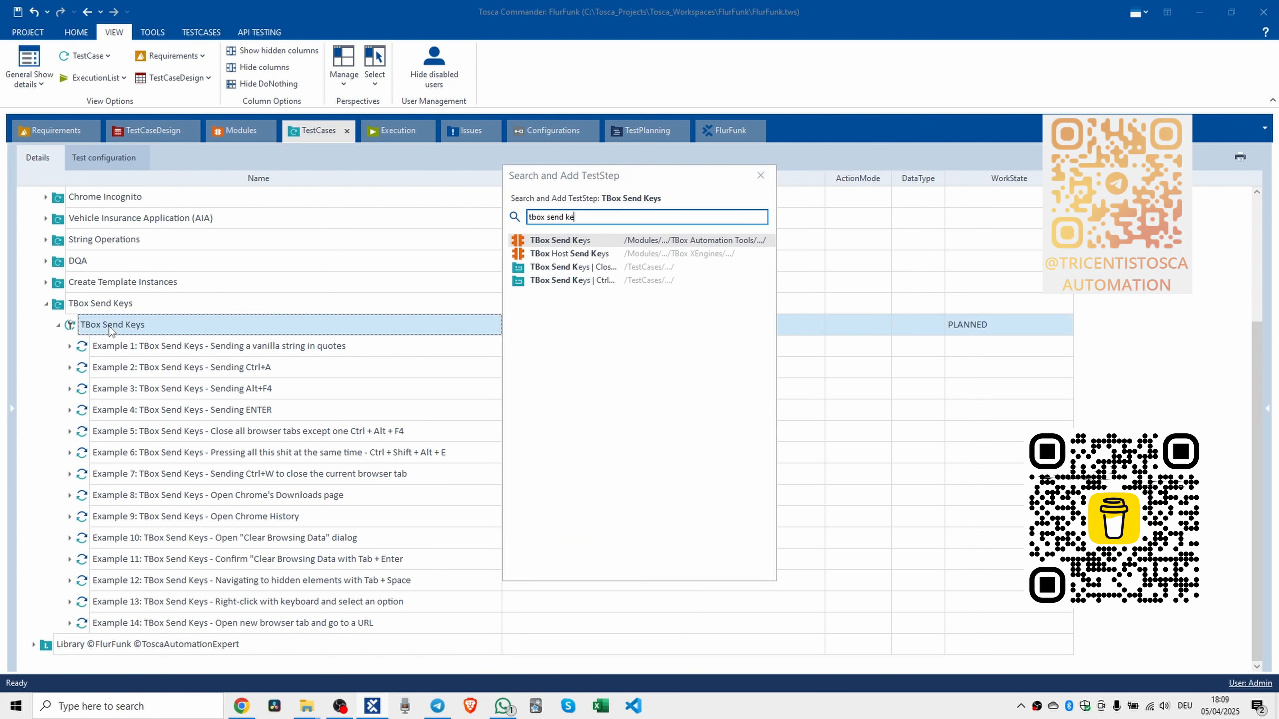
key(Return)
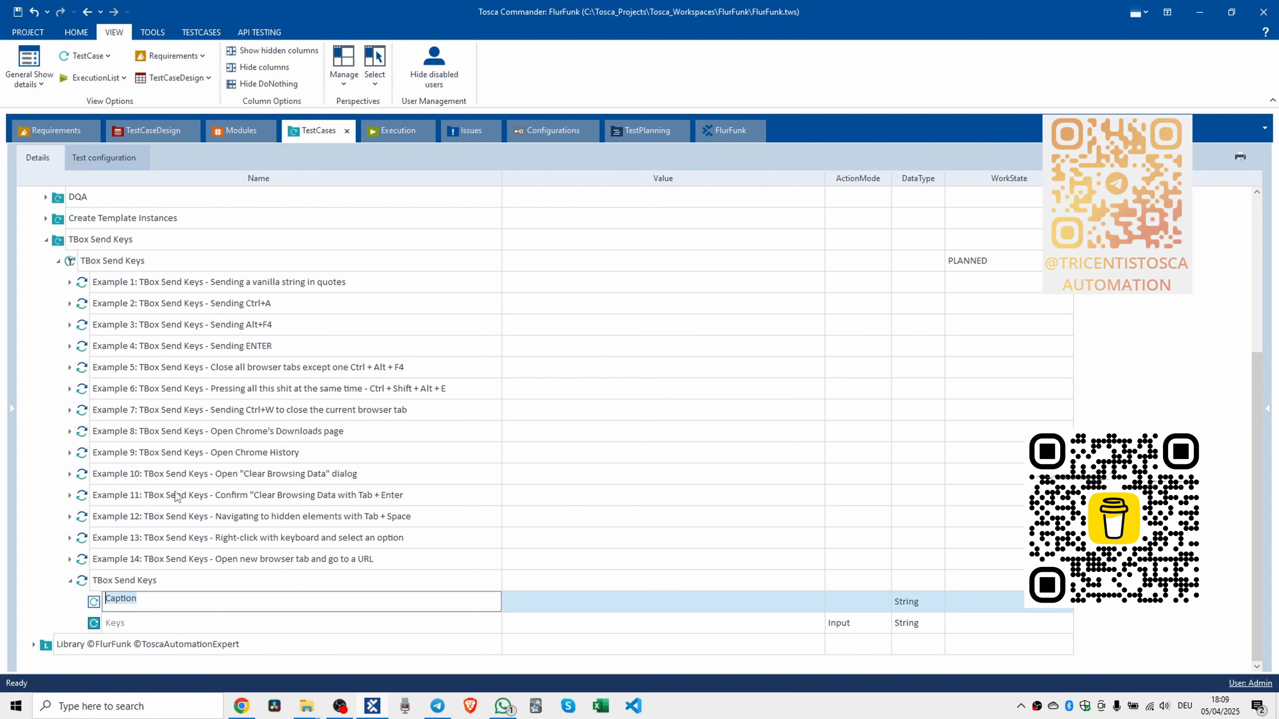
Rename the fifteenth test step as "Example 15: TBox Send Keys - Add a delay between key presses".
click(241, 582)
click(243, 581)
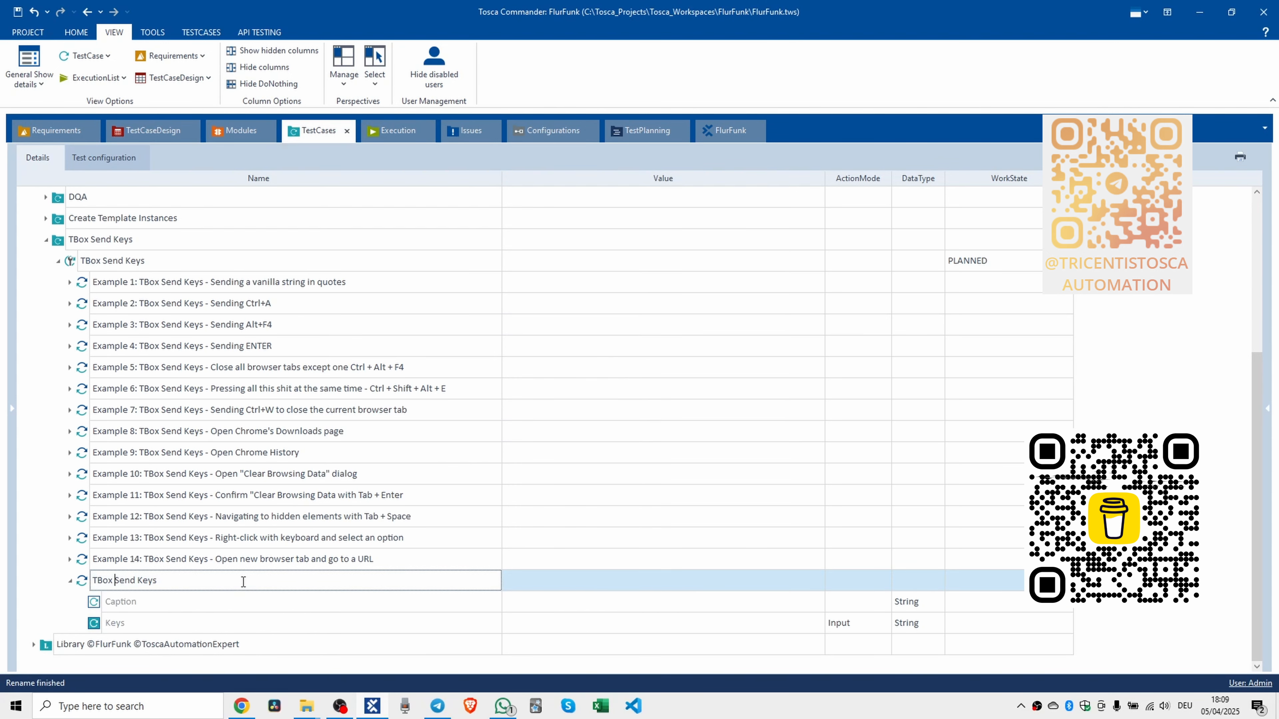
text(Example 16)
key(BackSpace)
text(5:)
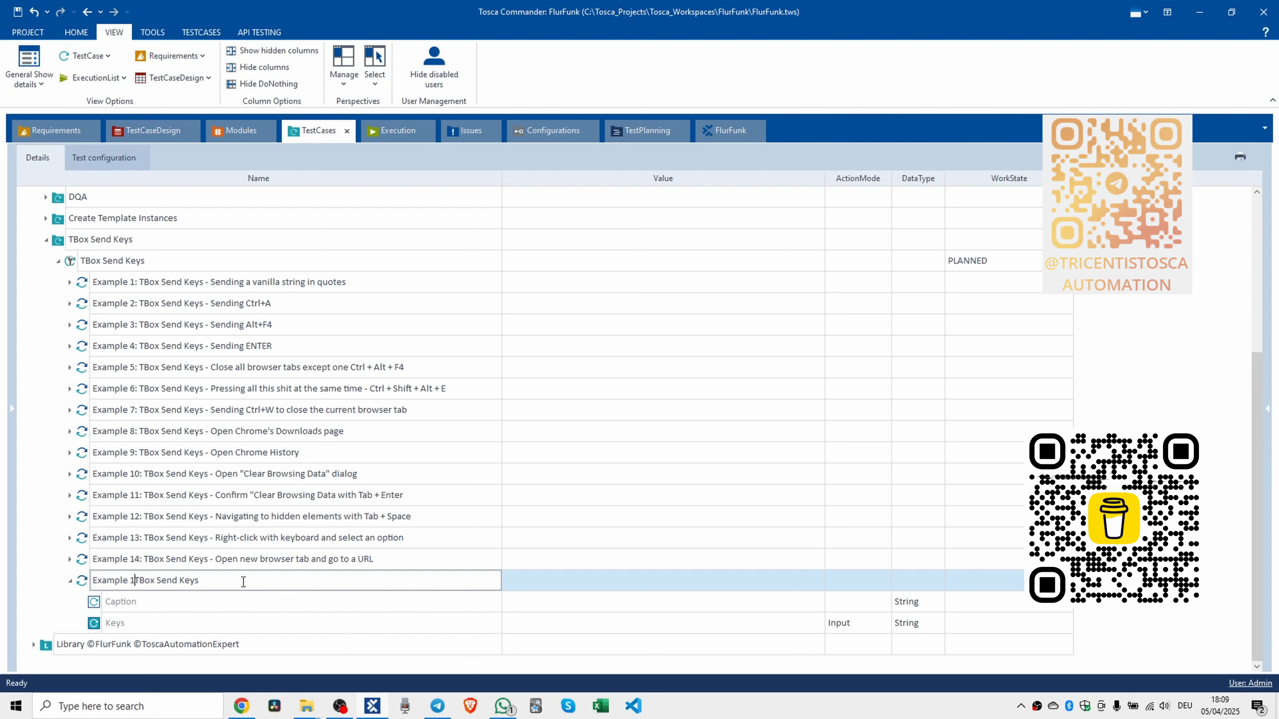
key(ctrl+Right)
key(ctrl+Right)
key(ctrl+Right)
text(Add a)
key(BackSpace)
key(BackSpace)
key(BackSpace)
key(BackSpace)
key(BackSpace)
key(BackSpace)
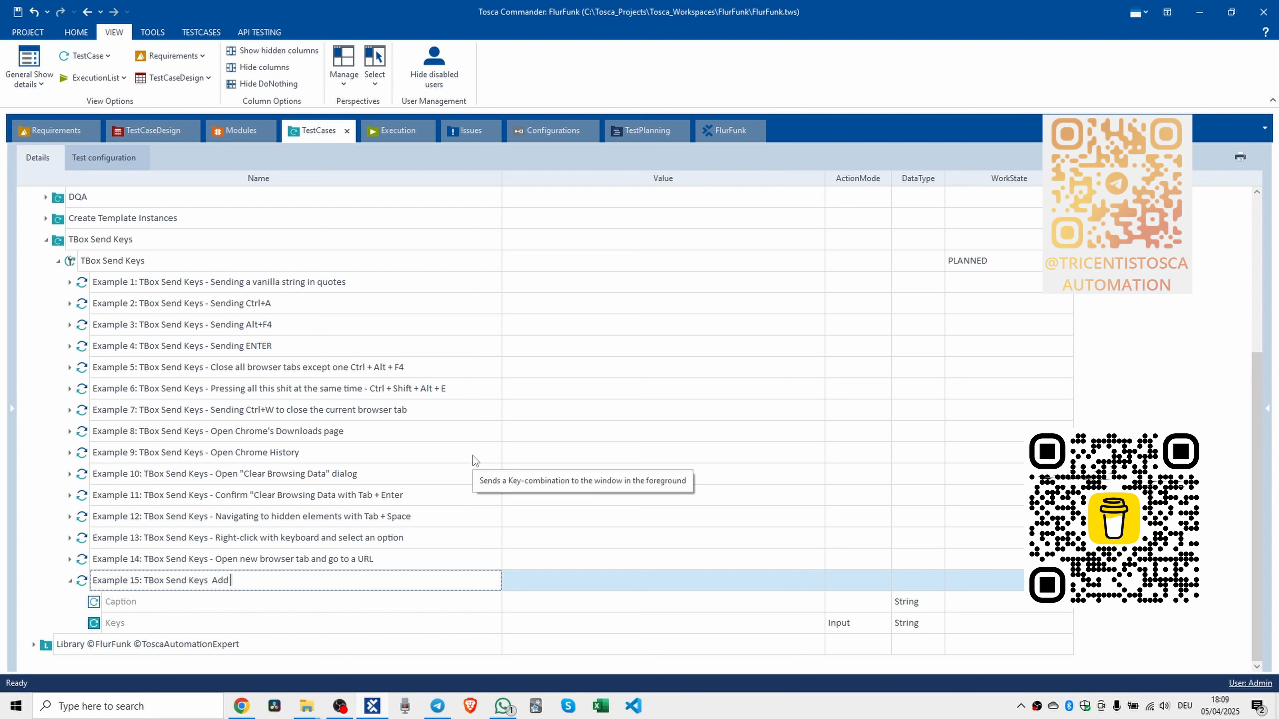
text(- A)
text(dd a delay )
text(between)
text(presses)
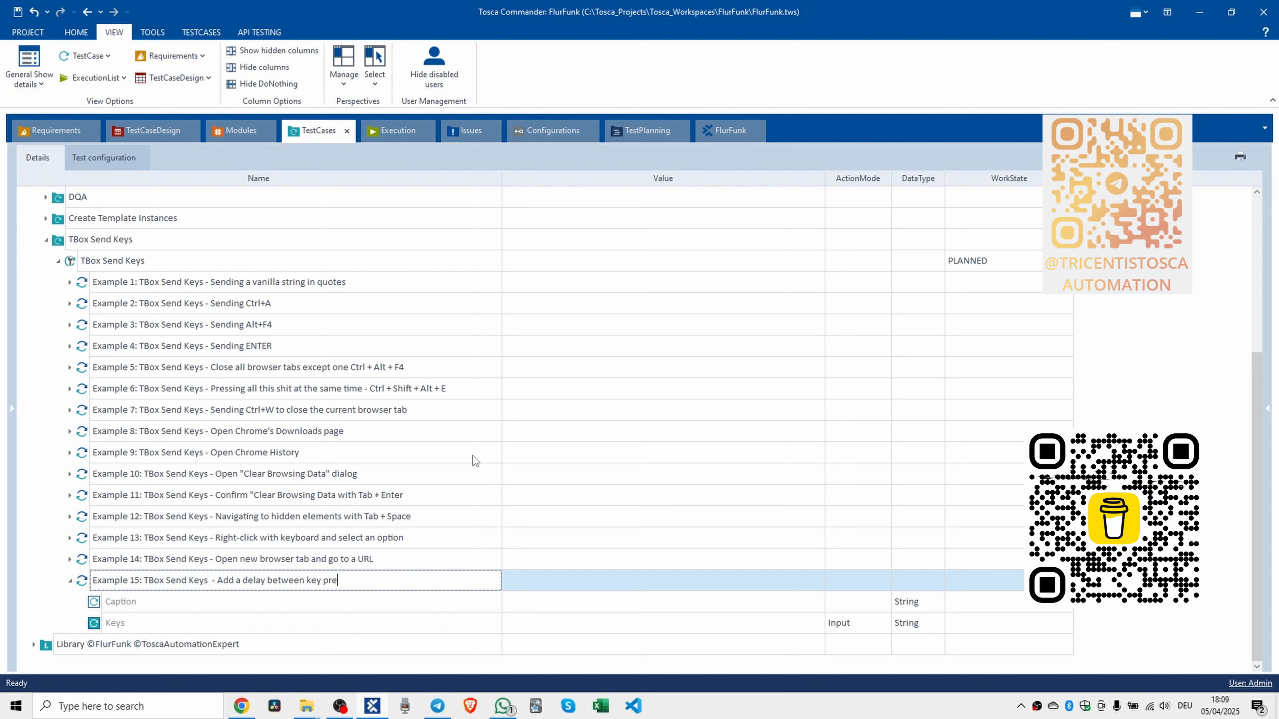
key(Return)
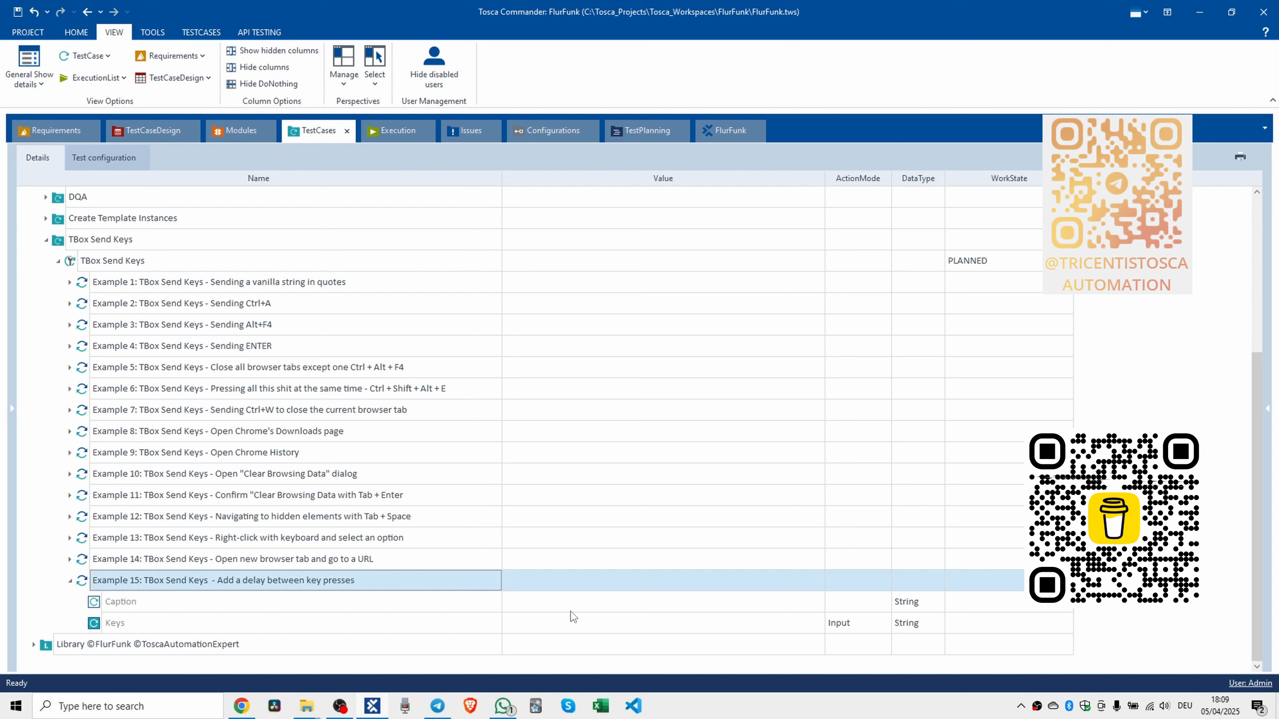
Set the Keys value of the Example 15 step to {PAUSE 300} and collapse the step.
click(564, 622)
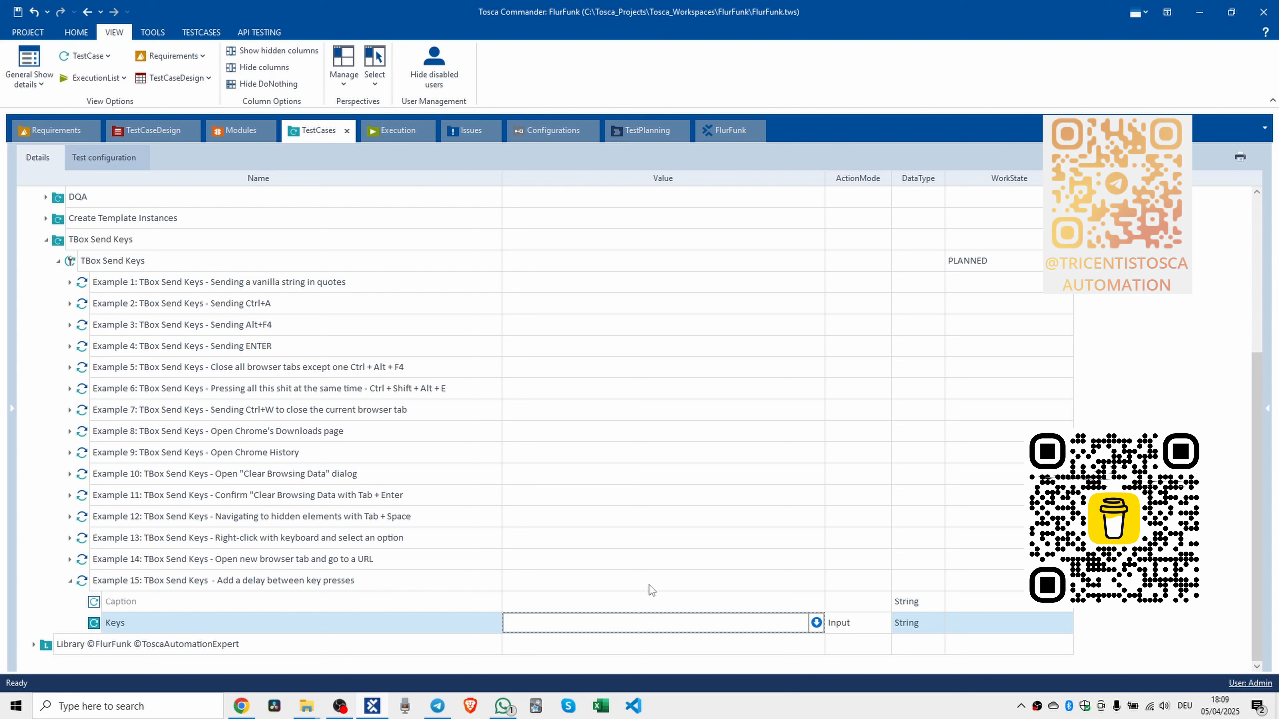
text({})
key(Left)
text(PAUSE 300)
text(})
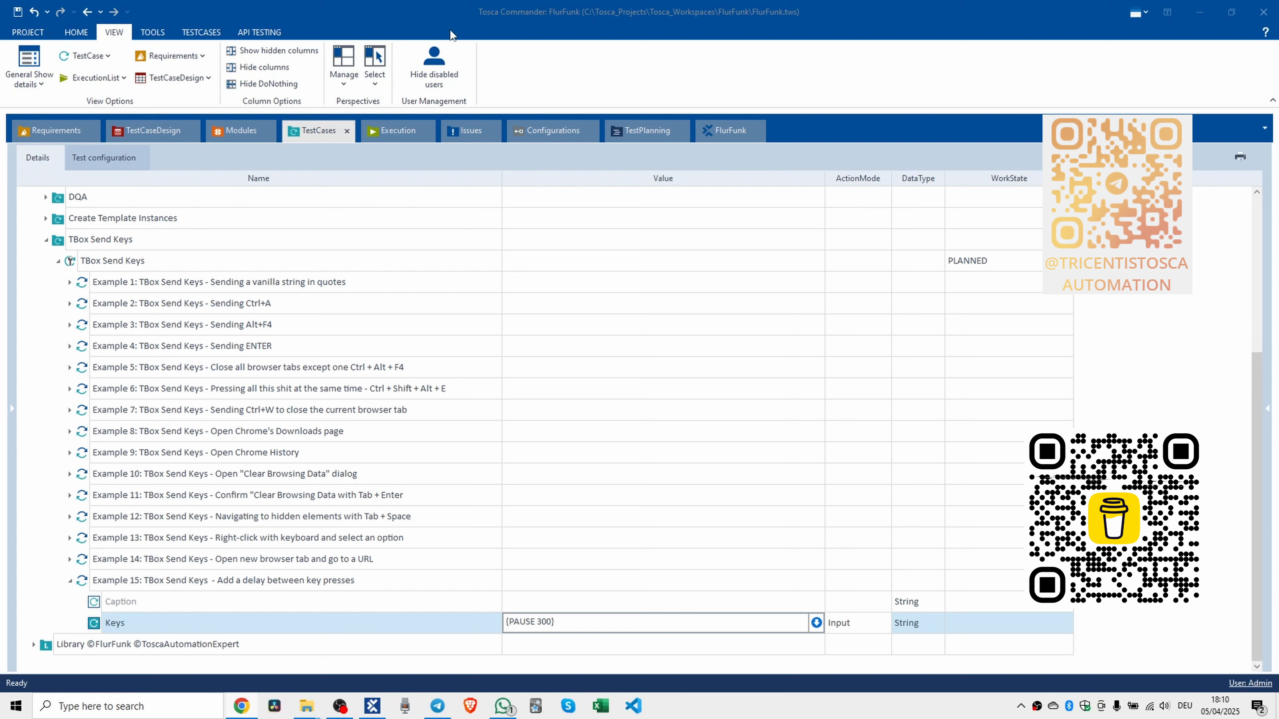
click(69, 582)
click(69, 581)
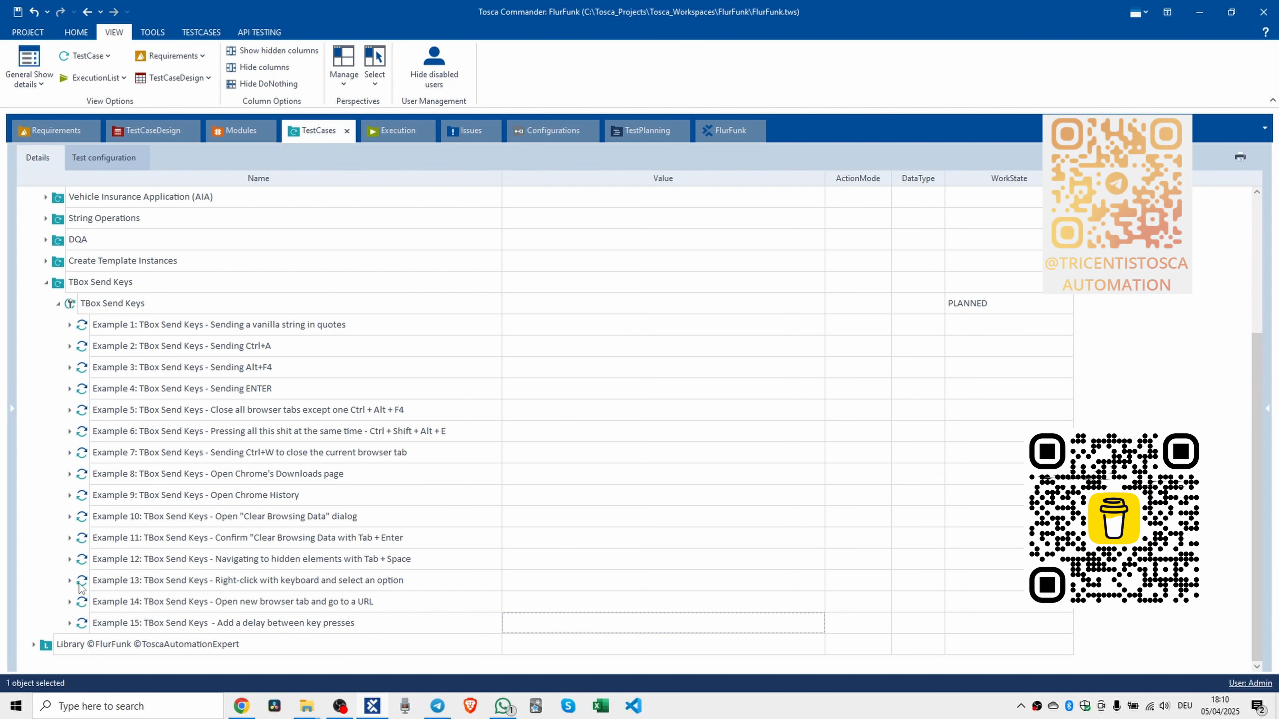
Add a sixteenth test step based on the TBox Send Keys module to the TBox Send Keys test case.
click(86, 306)
key(ctrl+t)
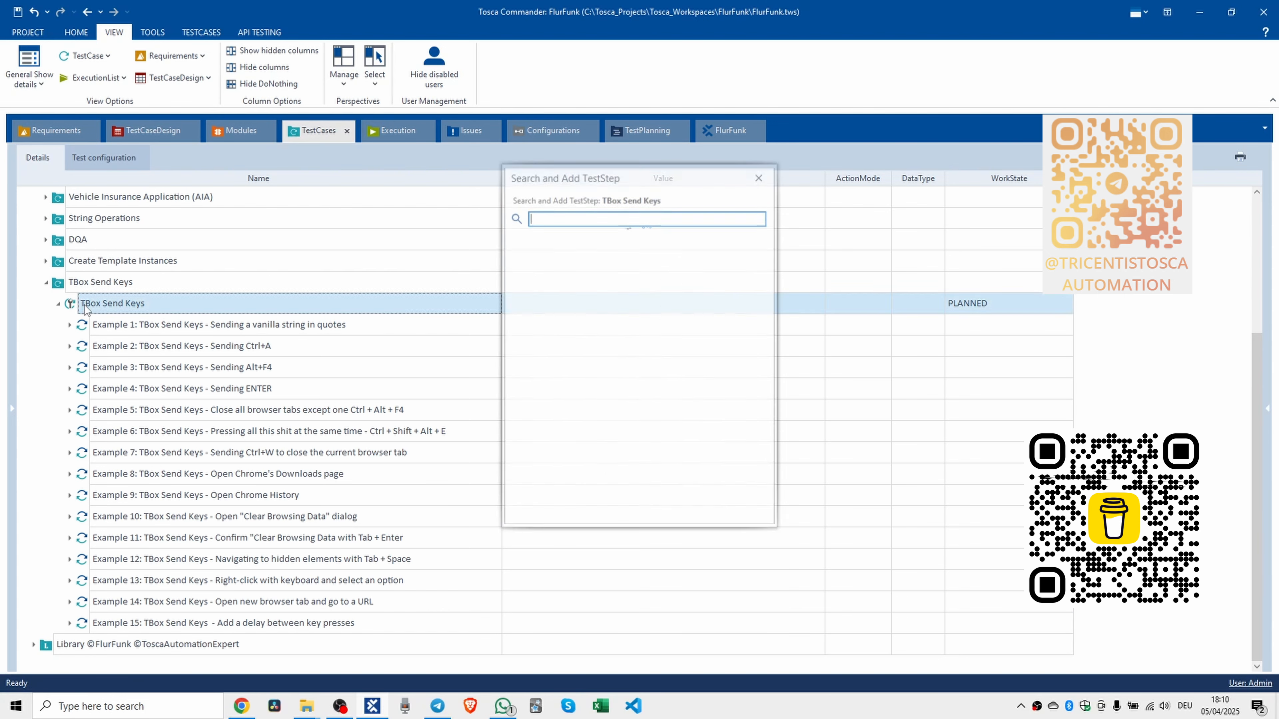
text(tbox send key)
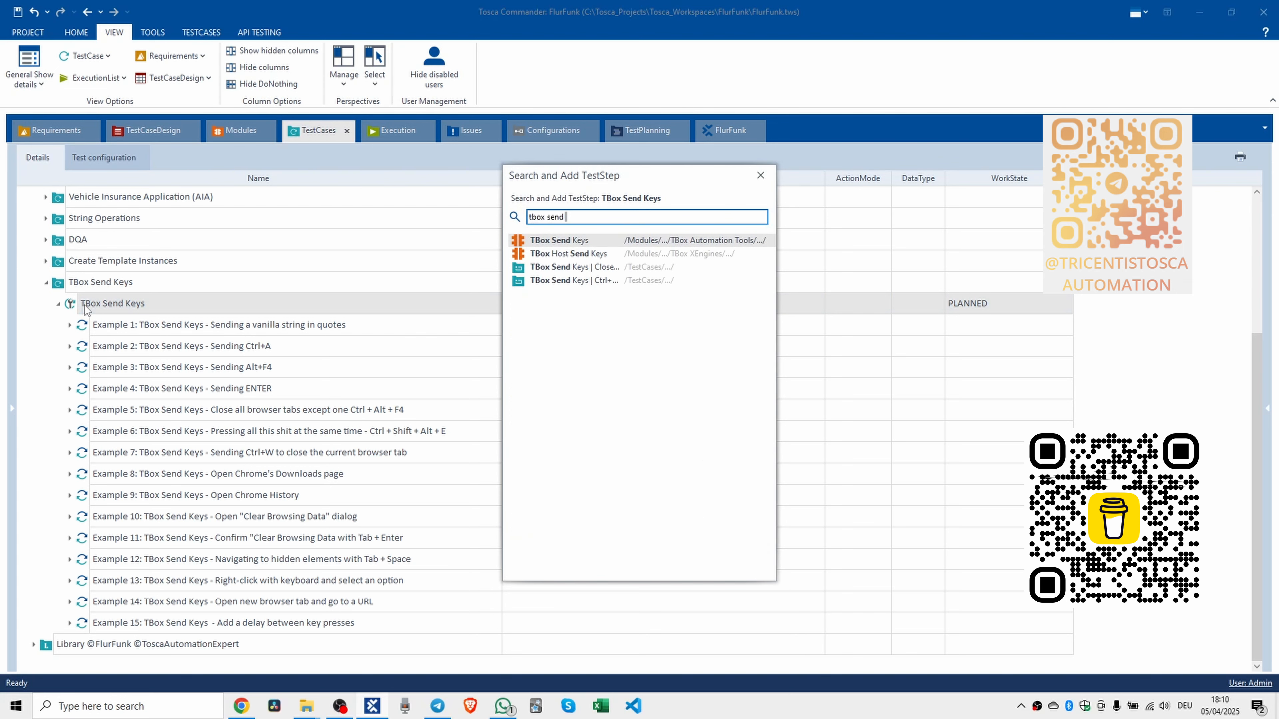
key(Return)
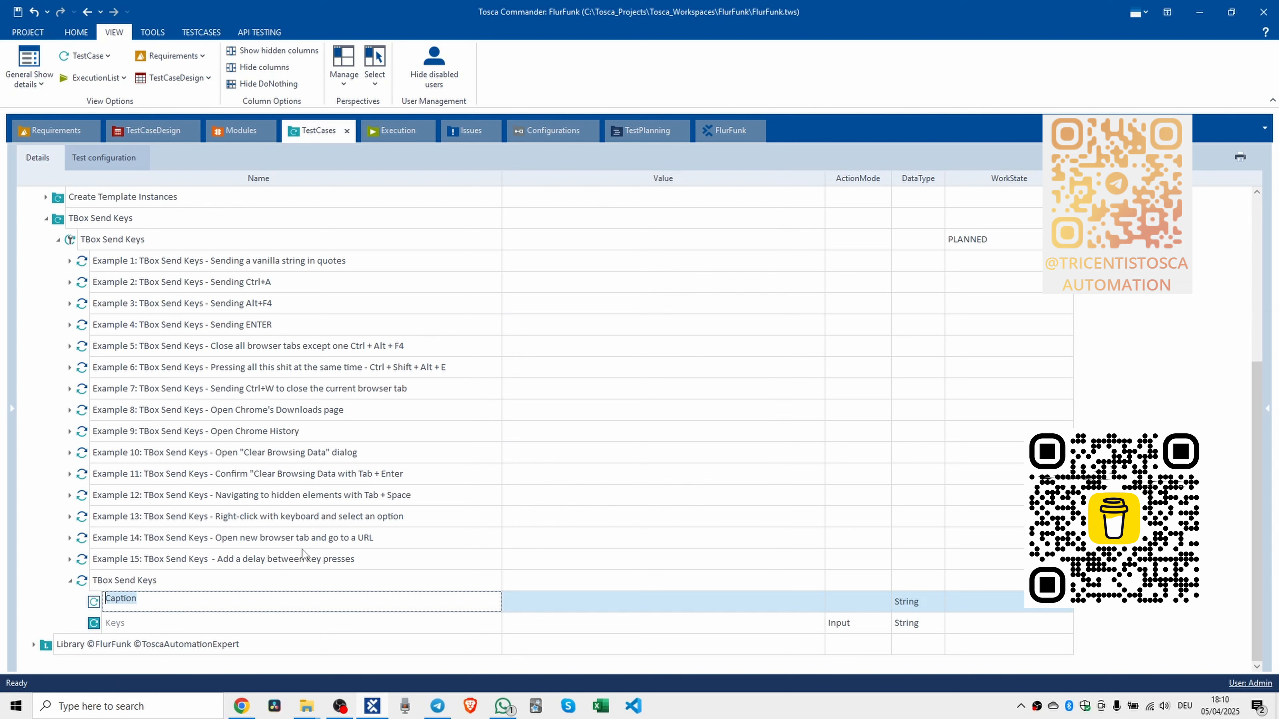
Rename the sixteenth test step as "Example 16: TBox Send Keys - View source code of the current page" and open its Keys value for editing.
click(310, 579)
click(309, 578)
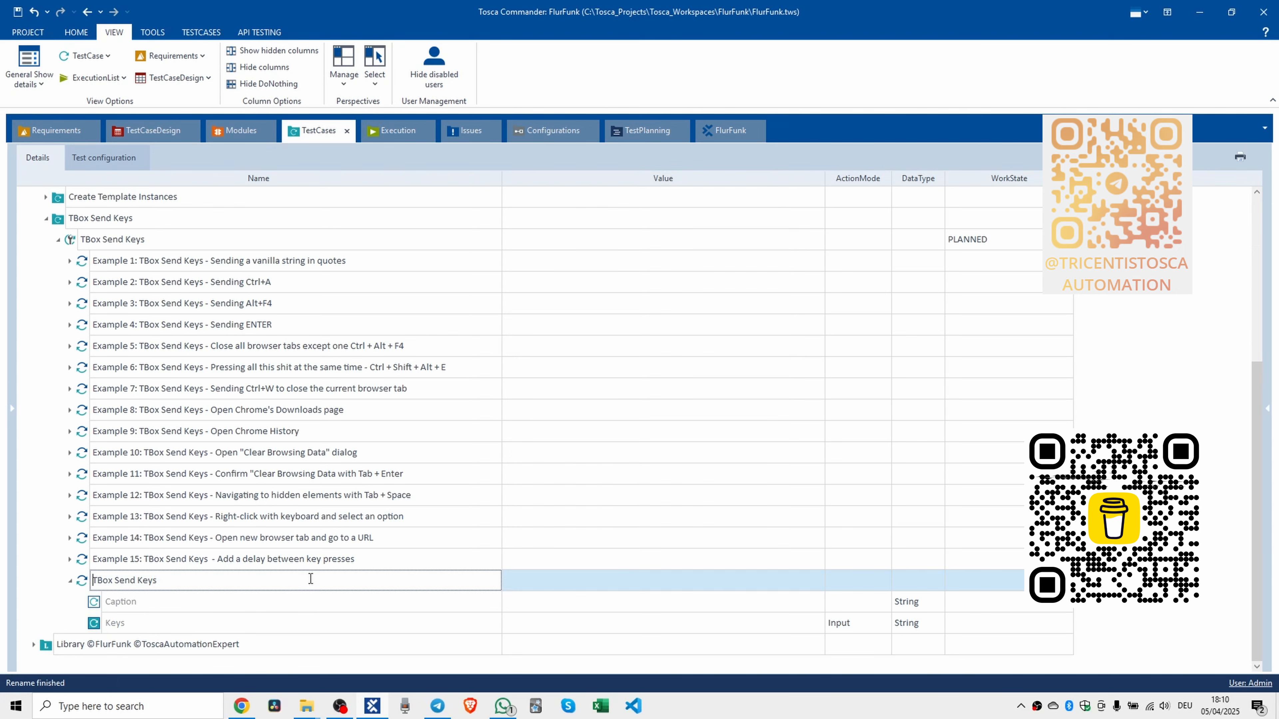
text(Example 16:)
key(Right)
key(End)
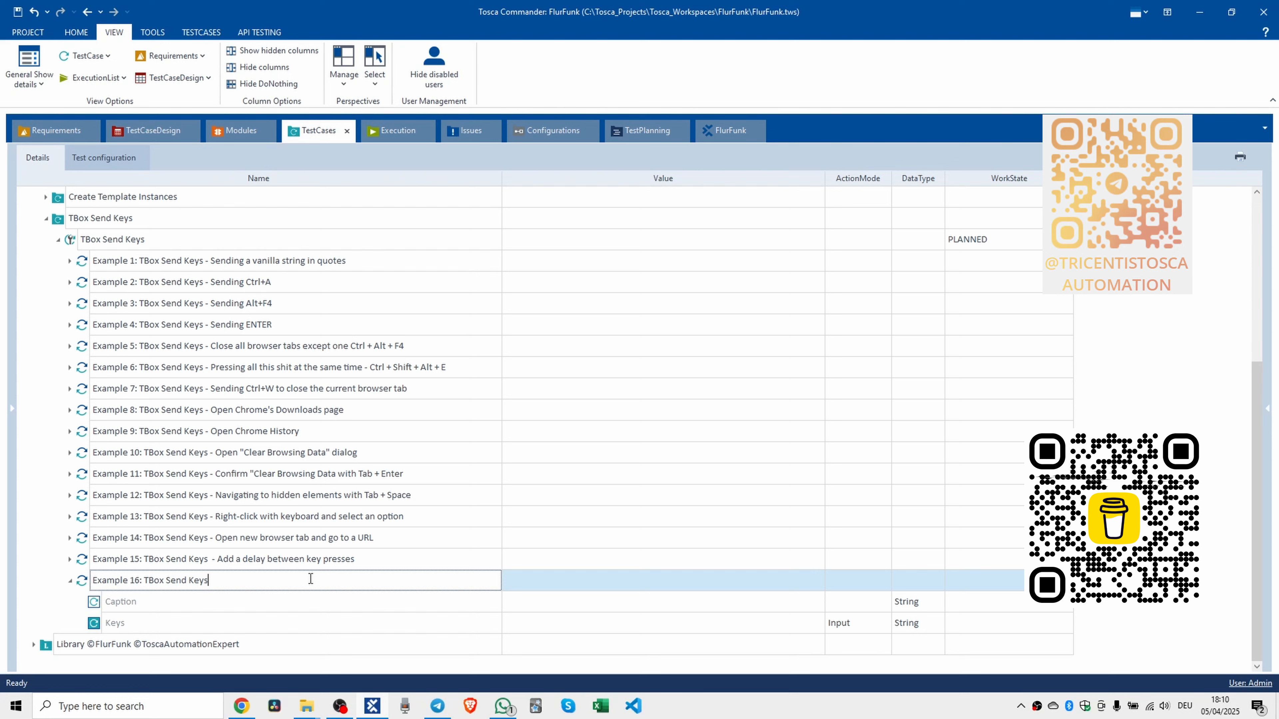
text(- View source code of the current page)
click(560, 627)
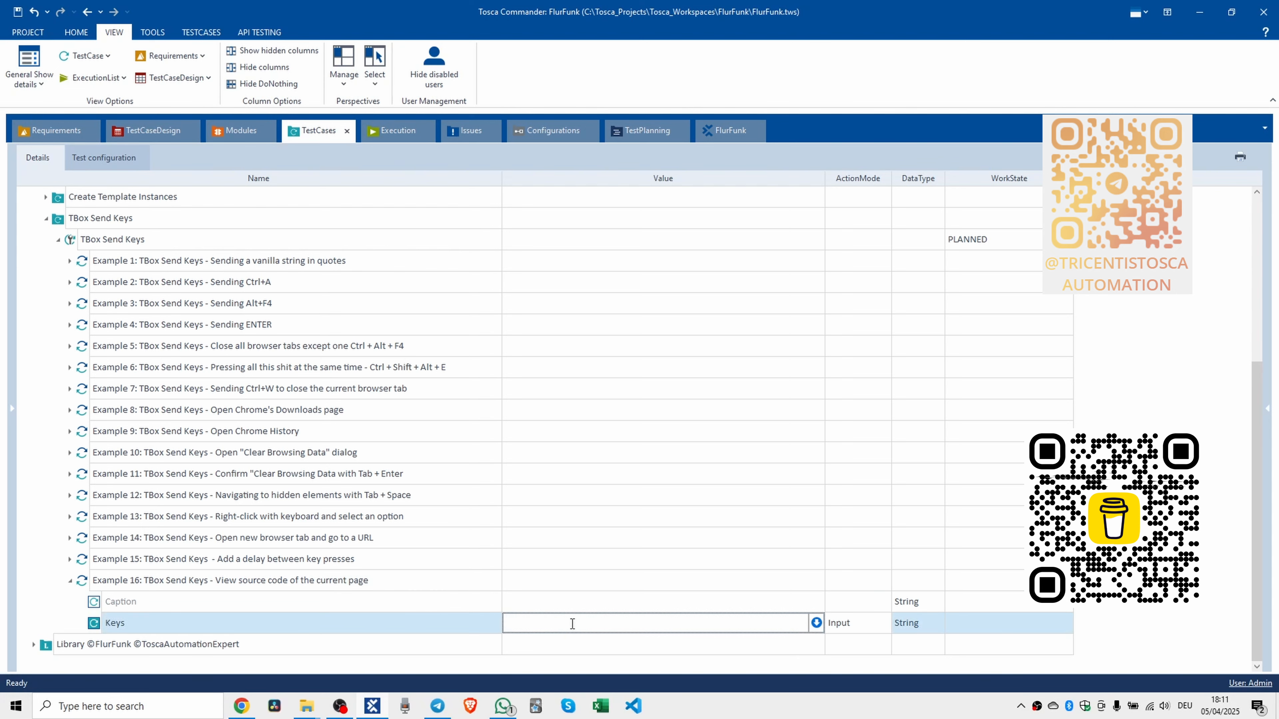
Set the Keys value of the Example 16 step to ^{u} and collapse the step.
text(^{u})
click(70, 581)
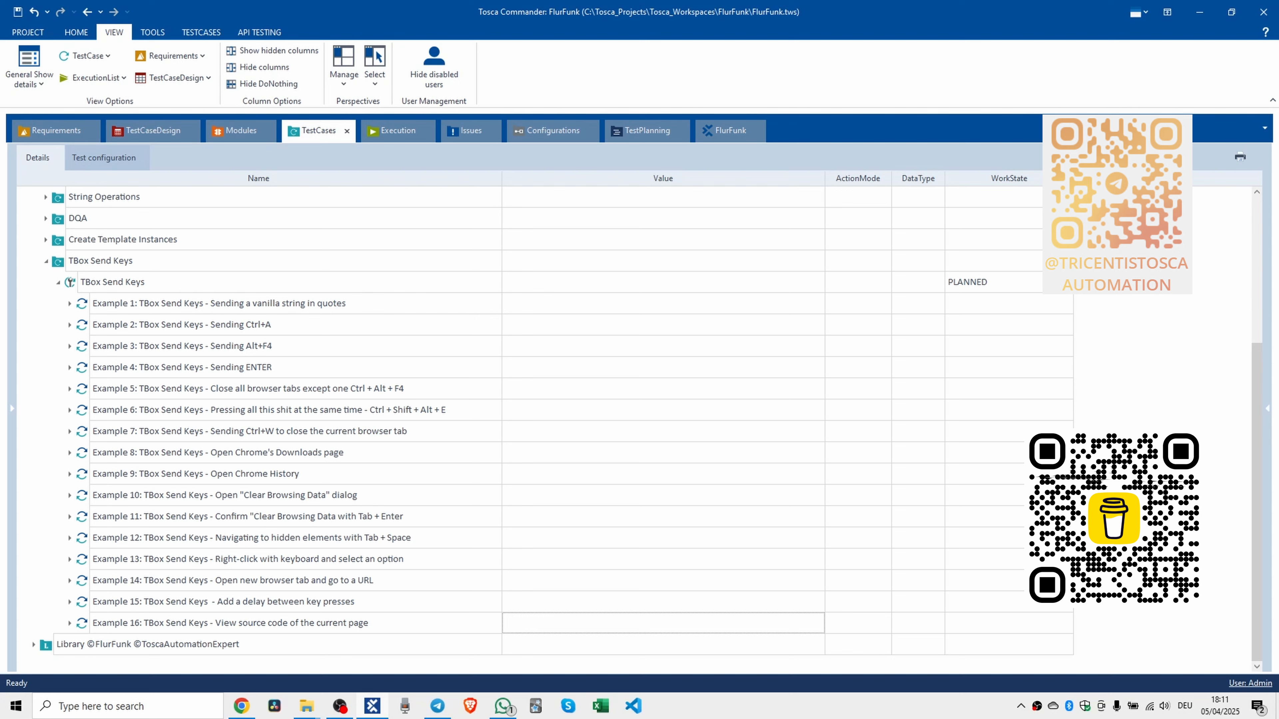
key(alt+Tab)
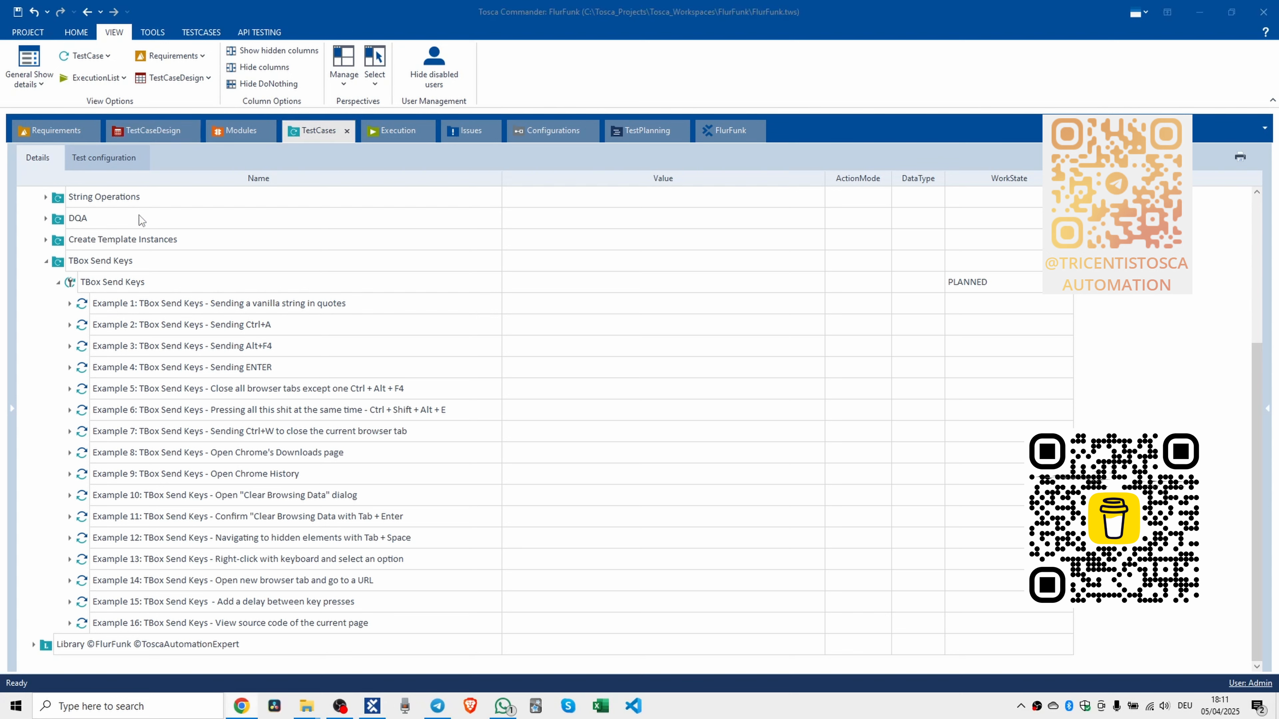
Add a seventeenth test step based on the TBox Send Keys module to the TBox Send Keys test case.
click(80, 283)
key(ctrl+t)
text(tbox send keys)
key(Return)
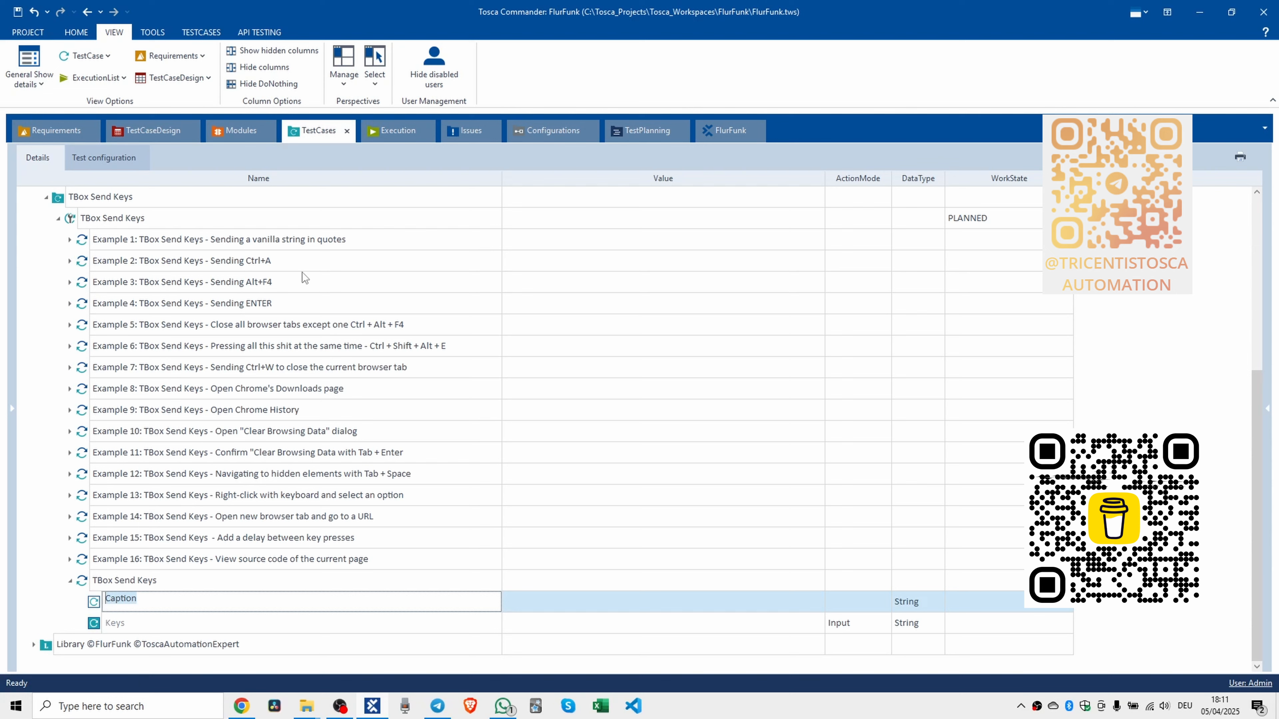
Rename the seventeenth test step as "Example 17: TBox Send Keys - Open Notepad using Win+R and run a command".
click(157, 584)
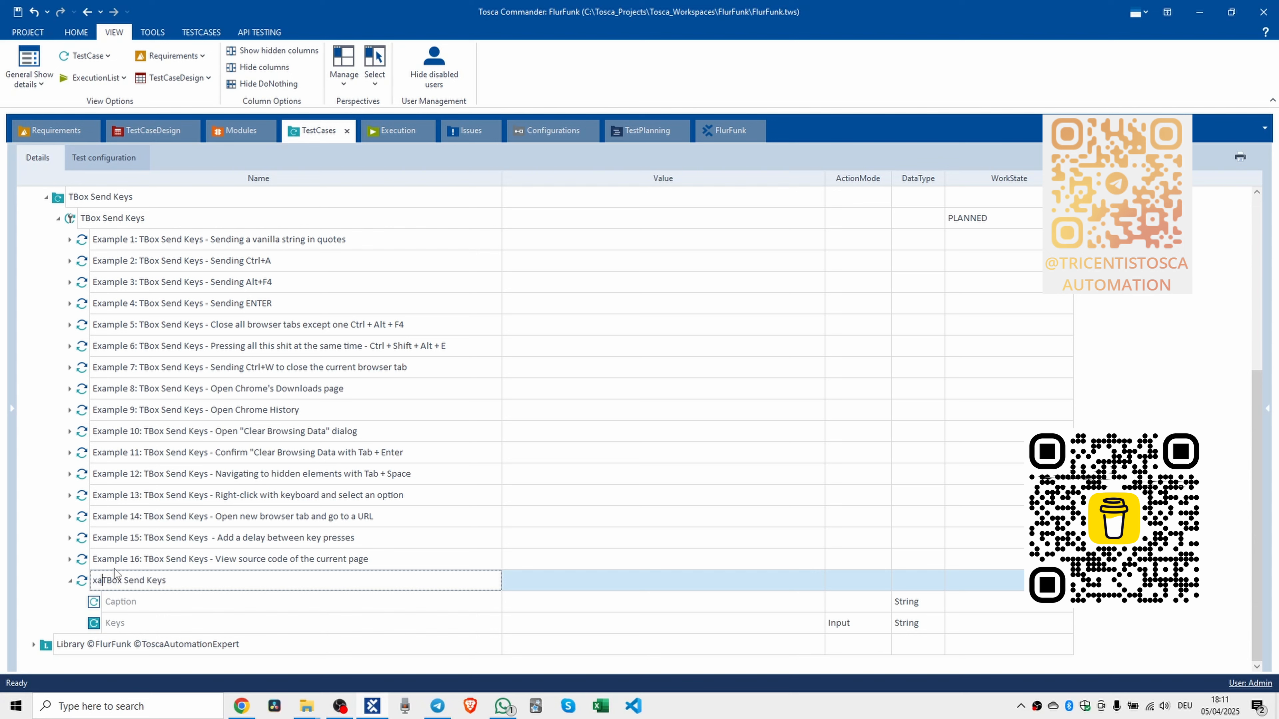
text(Example 17:)
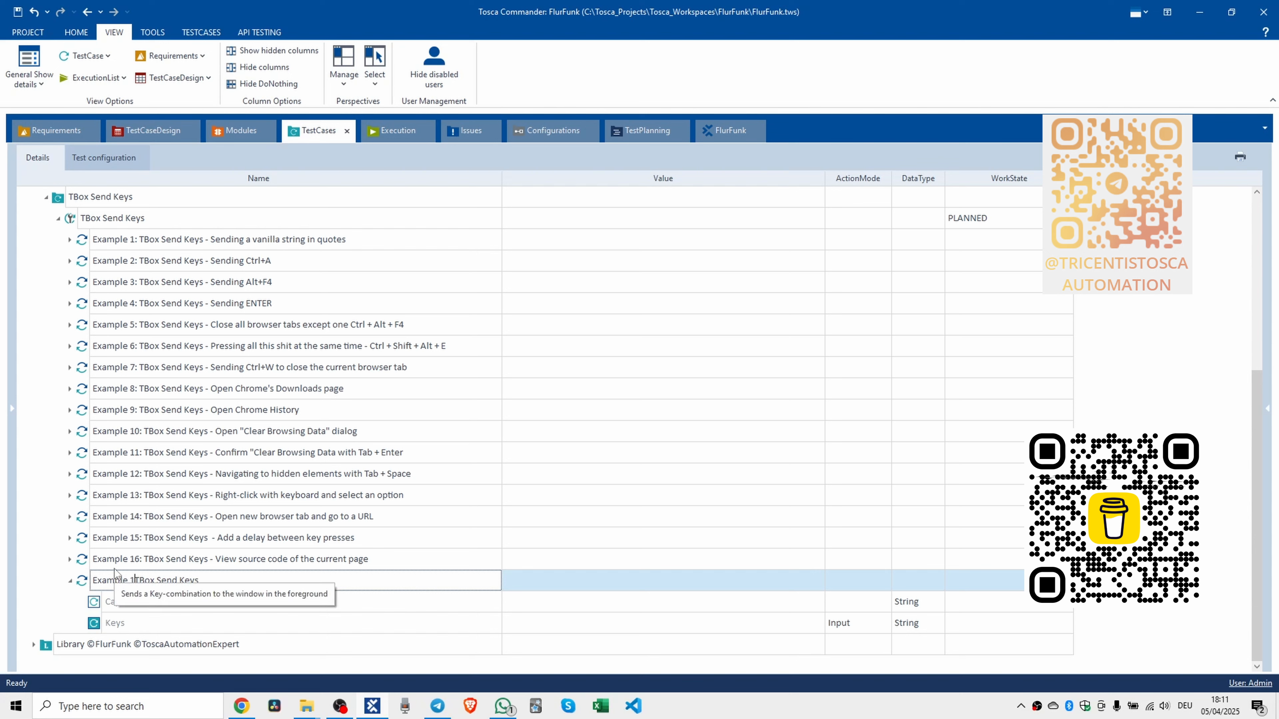
text( TBox Send Keys - Open Notepad using Win+)
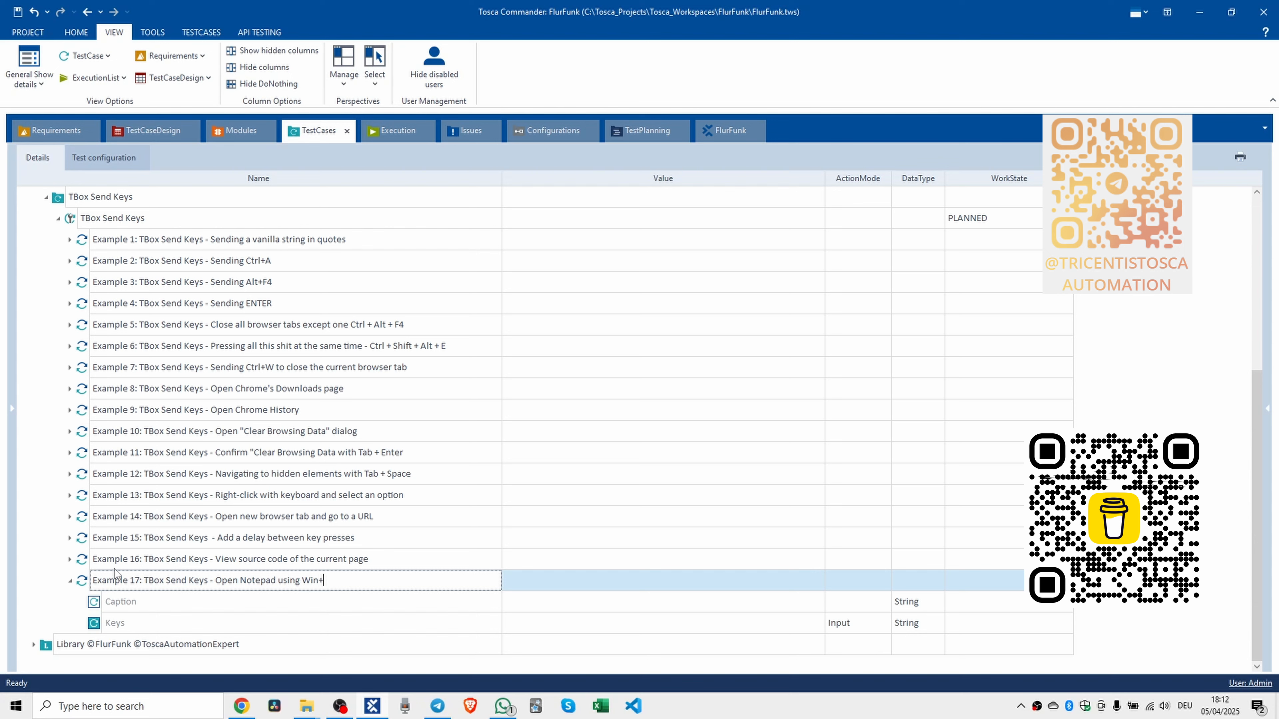
text(R and run a command)
Set the Keys value of the Example 17 step to #{r}{PAUSE 500}notepad{ENTER} and collapse the step.
click(538, 624)
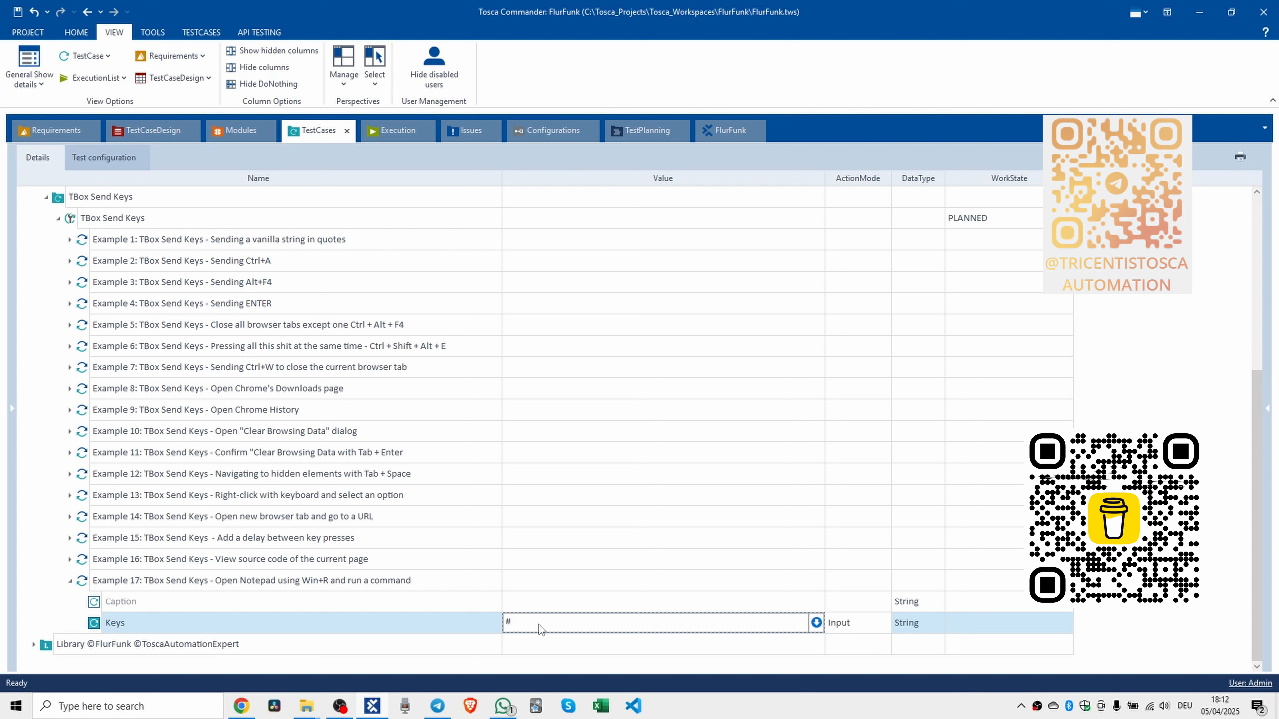
text({}{}{})
key(Left)
key(Left)
key(Left)
key(Left)
key(Left)
text(r)
key(Right)
key(Right)
text(PAUSE 500)
key(Right)
text(notepad{ENTER)
text(})
key(alt+Tab)
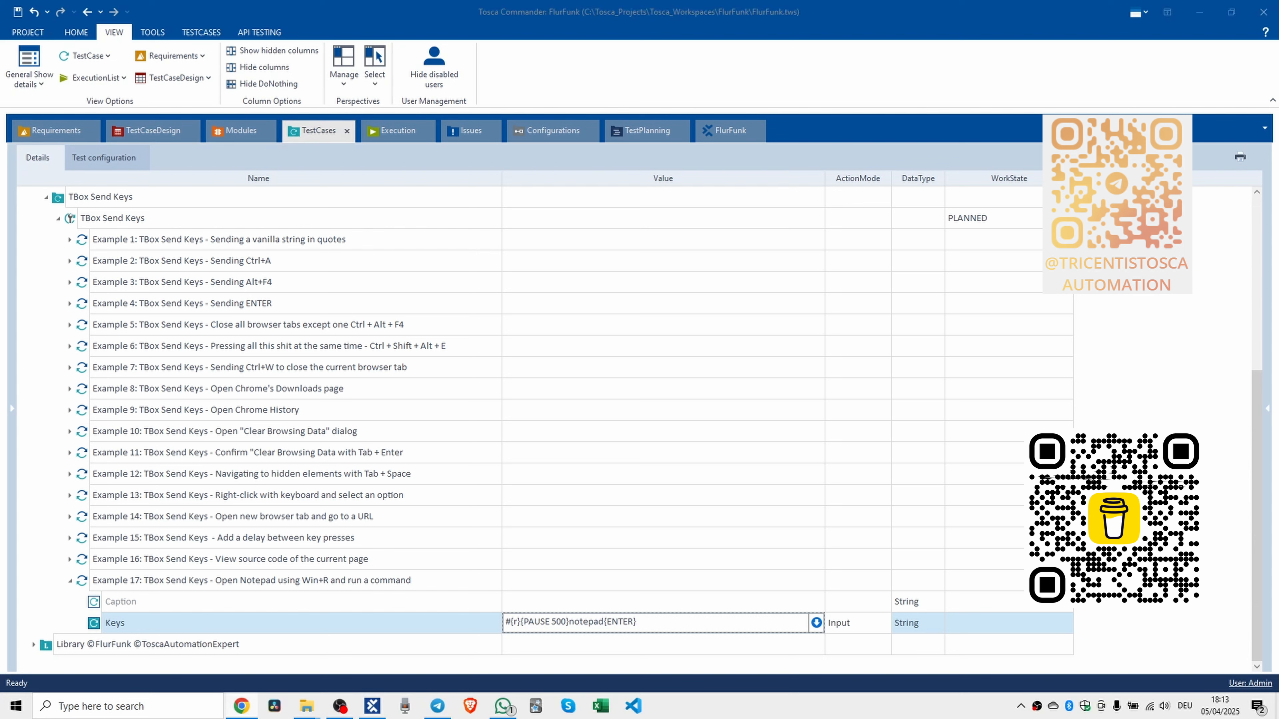
click(72, 589)
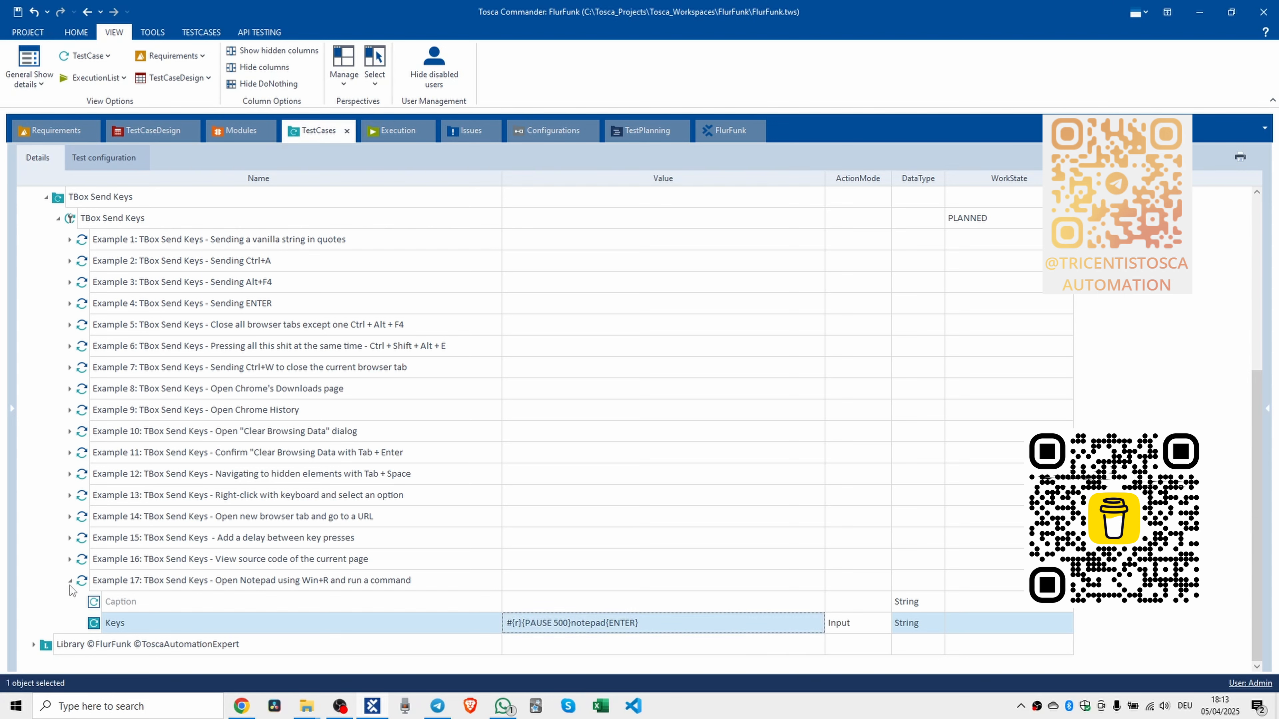
click(71, 585)
Add an eighteenth test step based on the TBox Send Keys module to the TBox Send Keys test case.
click(79, 266)
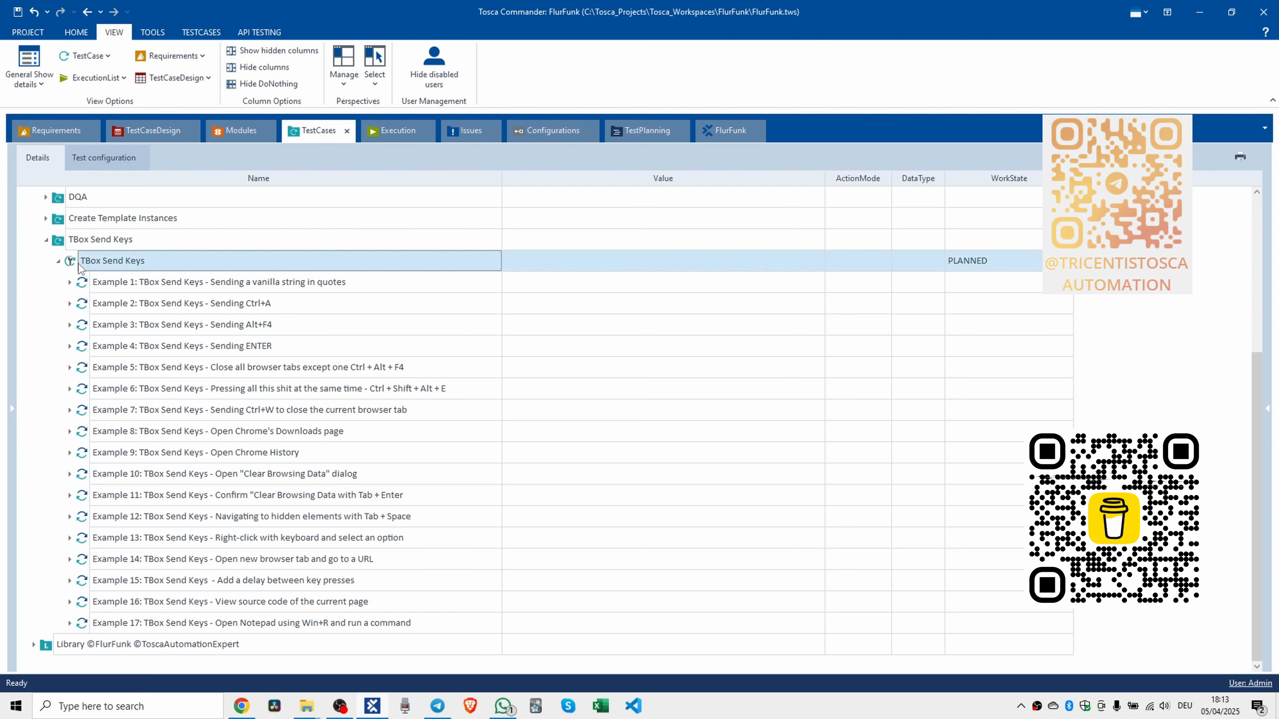
key(ctrl+t)
text(tbox )
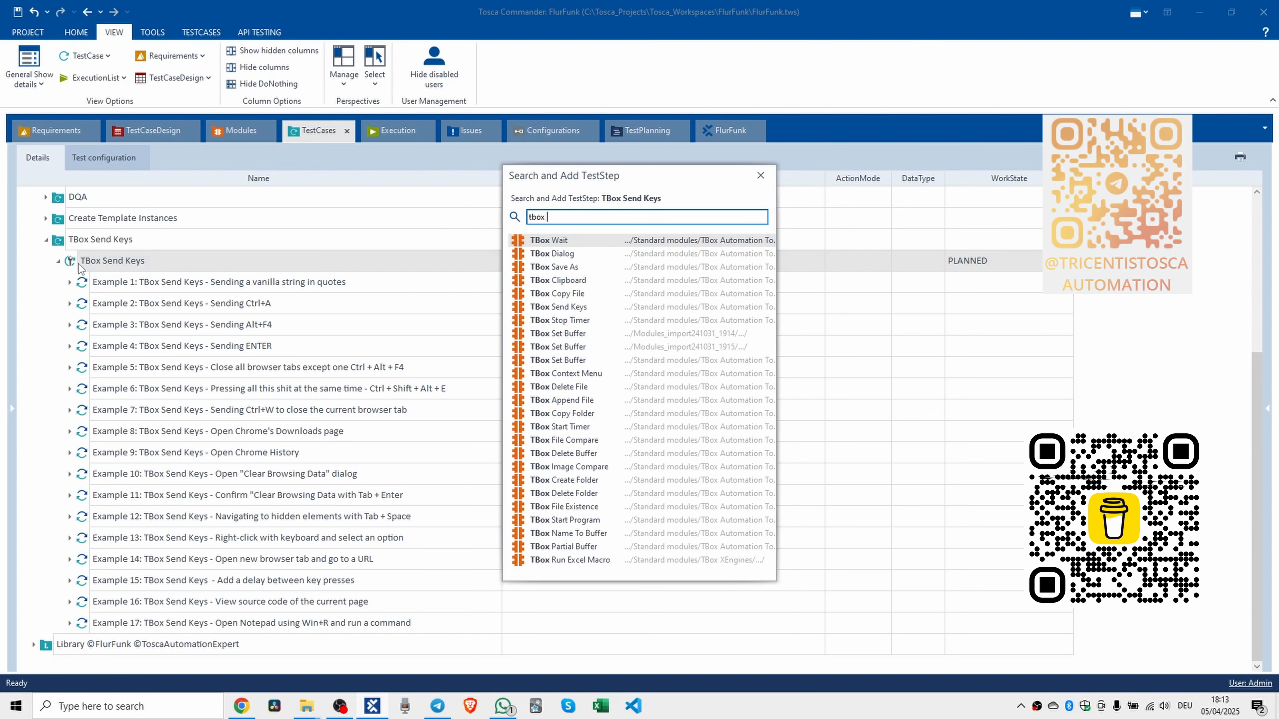
text(send key)
key(Return)
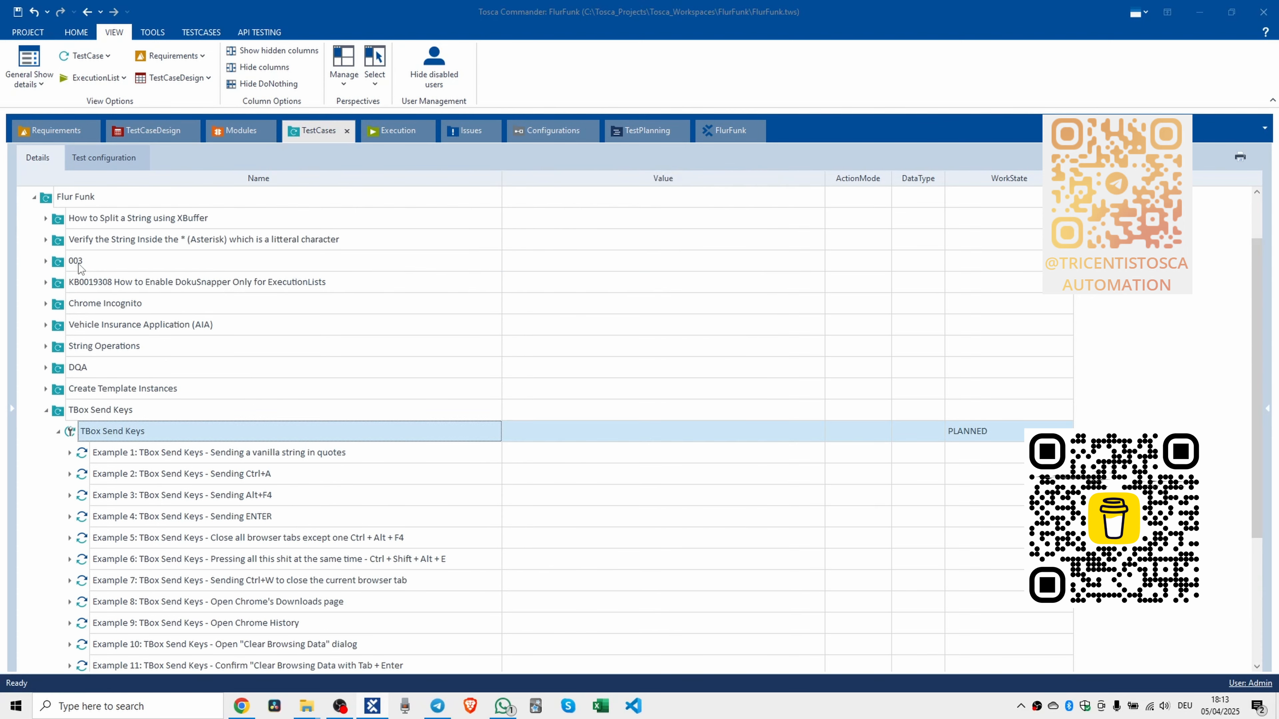
Rename the eighteenth test step as "Example 18: TBox Send Keys - Dismiss popups or modals with ESC".
click(125, 579)
click(124, 580)
text(Example 18)
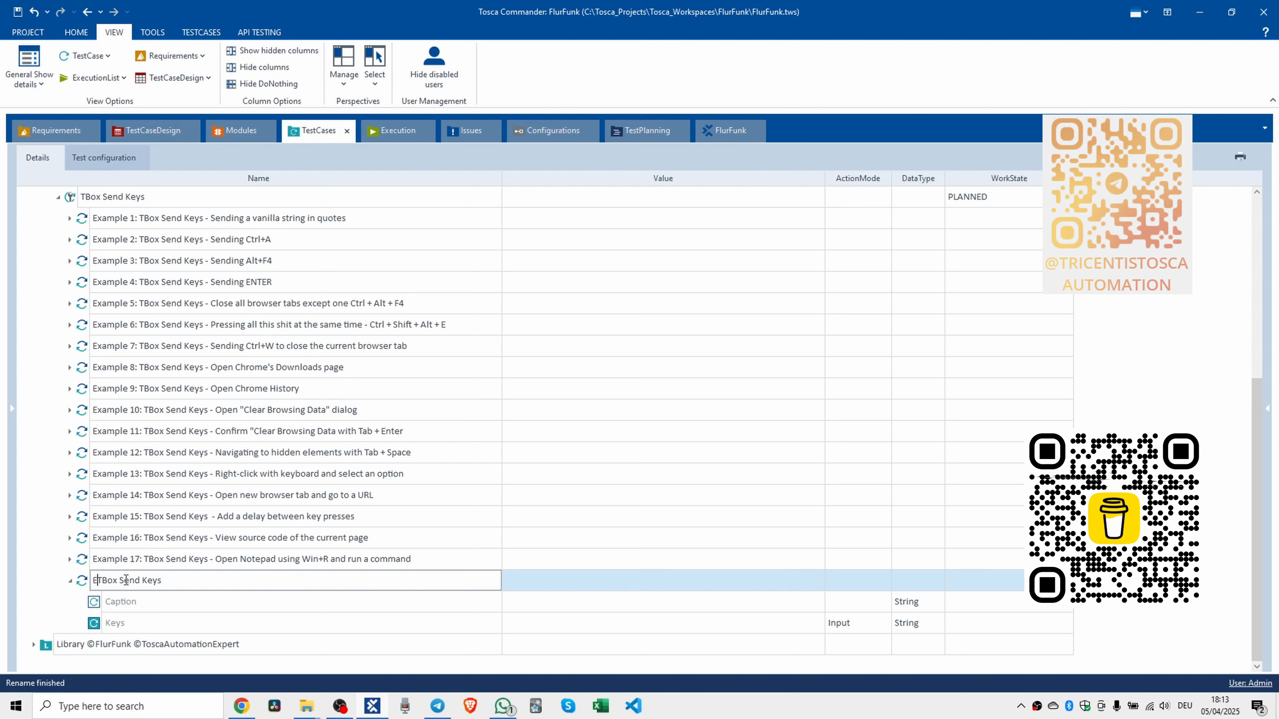
text(:)
key(Right)
key(Right)
key(Right)
key(Right)
key(Right)
key(Right)
key(Right)
key(Right)
key(Right)
key(Right)
key(Right)
key(Right)
key(Right)
key(Right)
text(- )
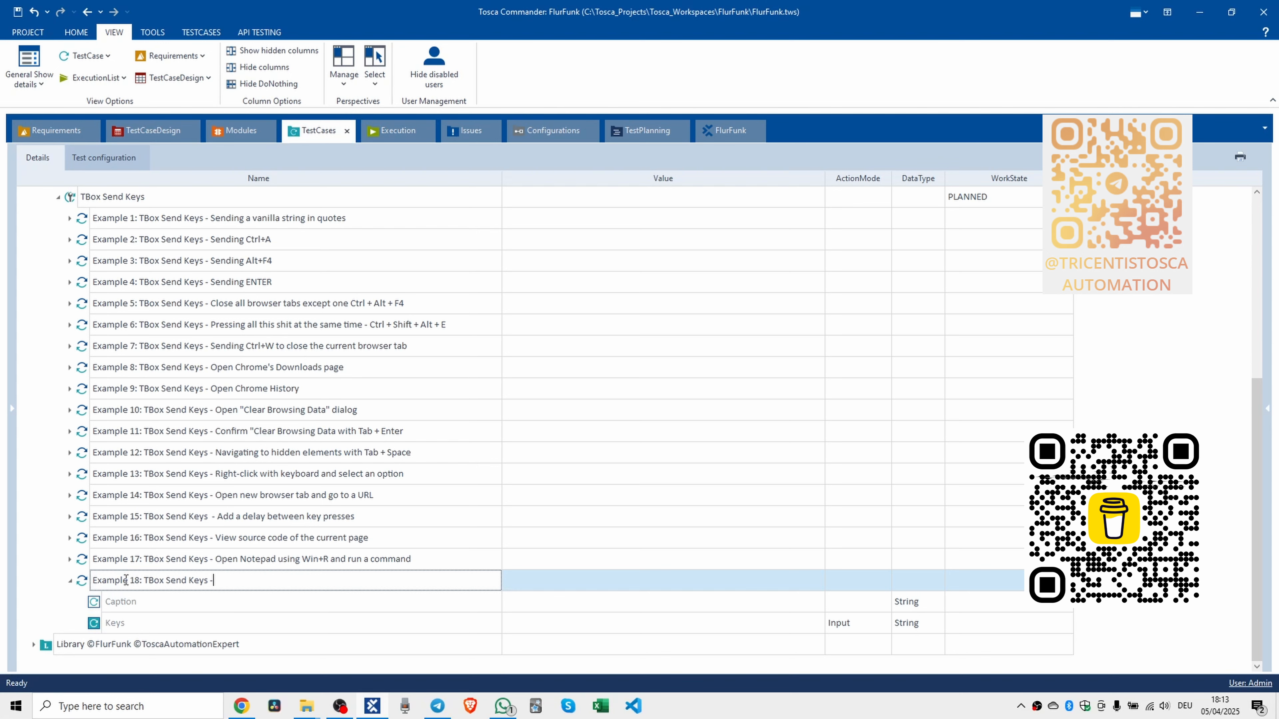
text(Dismiss popups or modals with ESC)
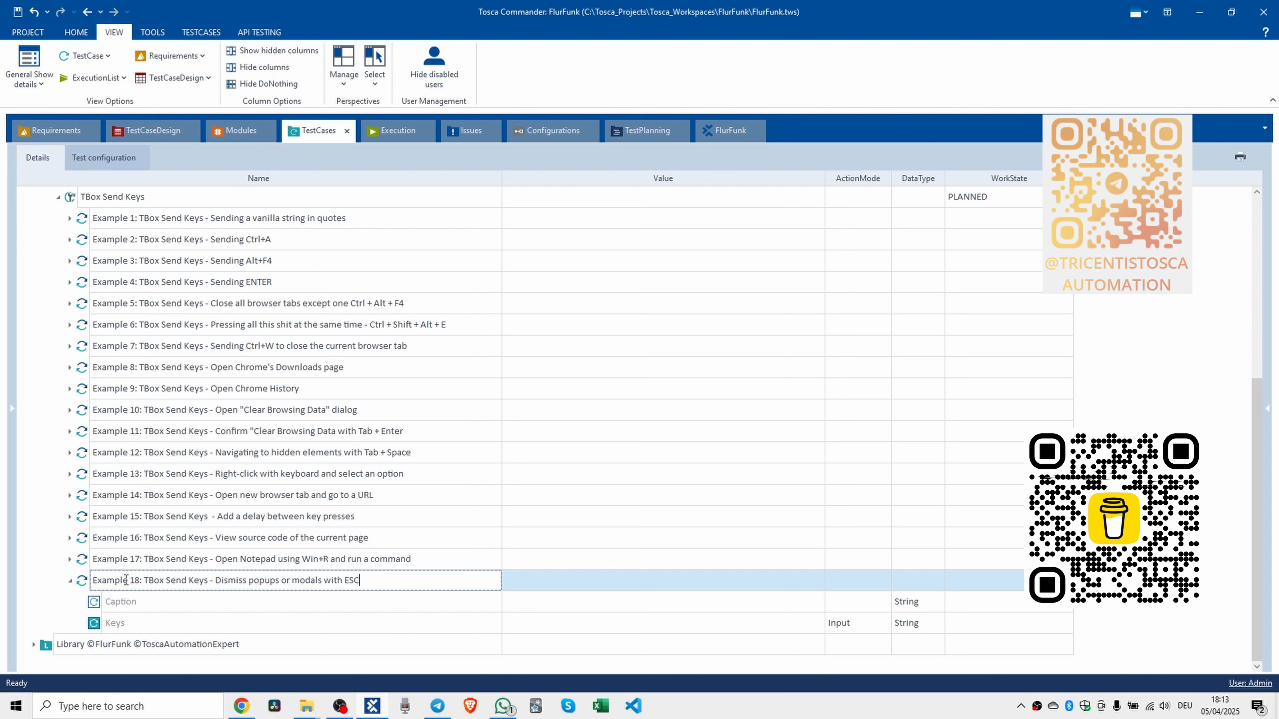
key(Return)
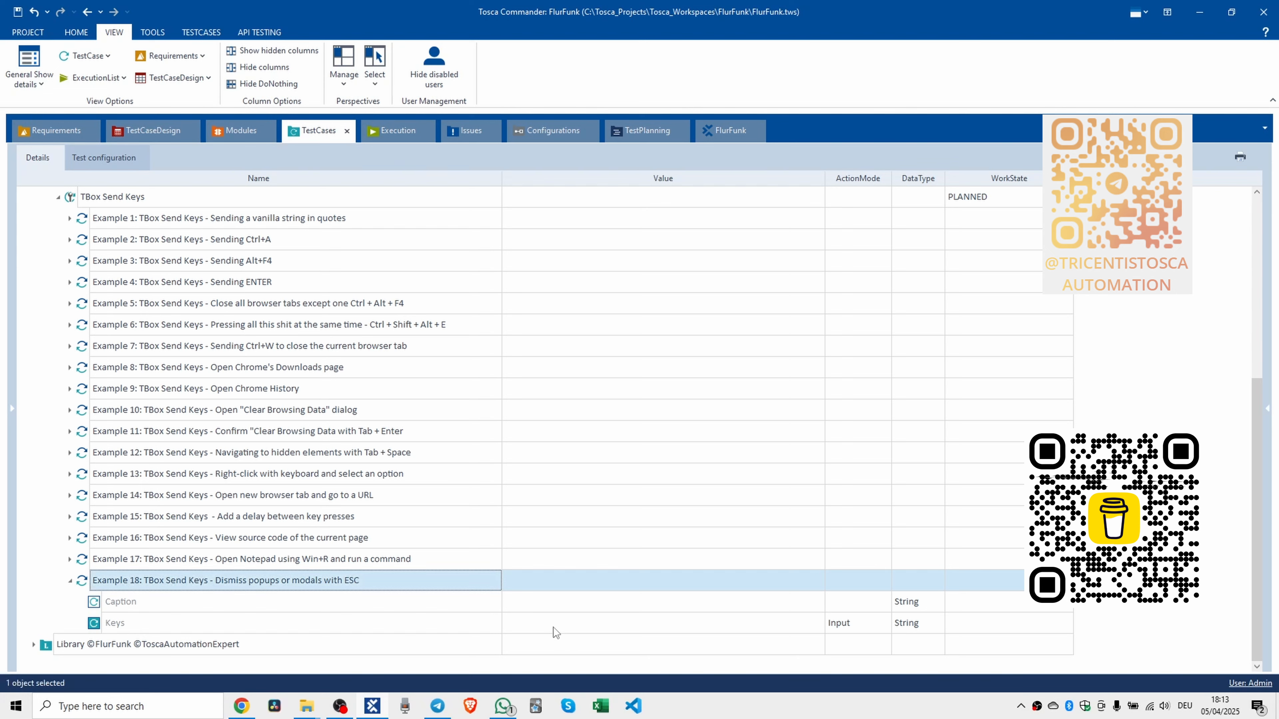
Set the Keys value of the Example 18 step to {ESC}.
click(566, 623)
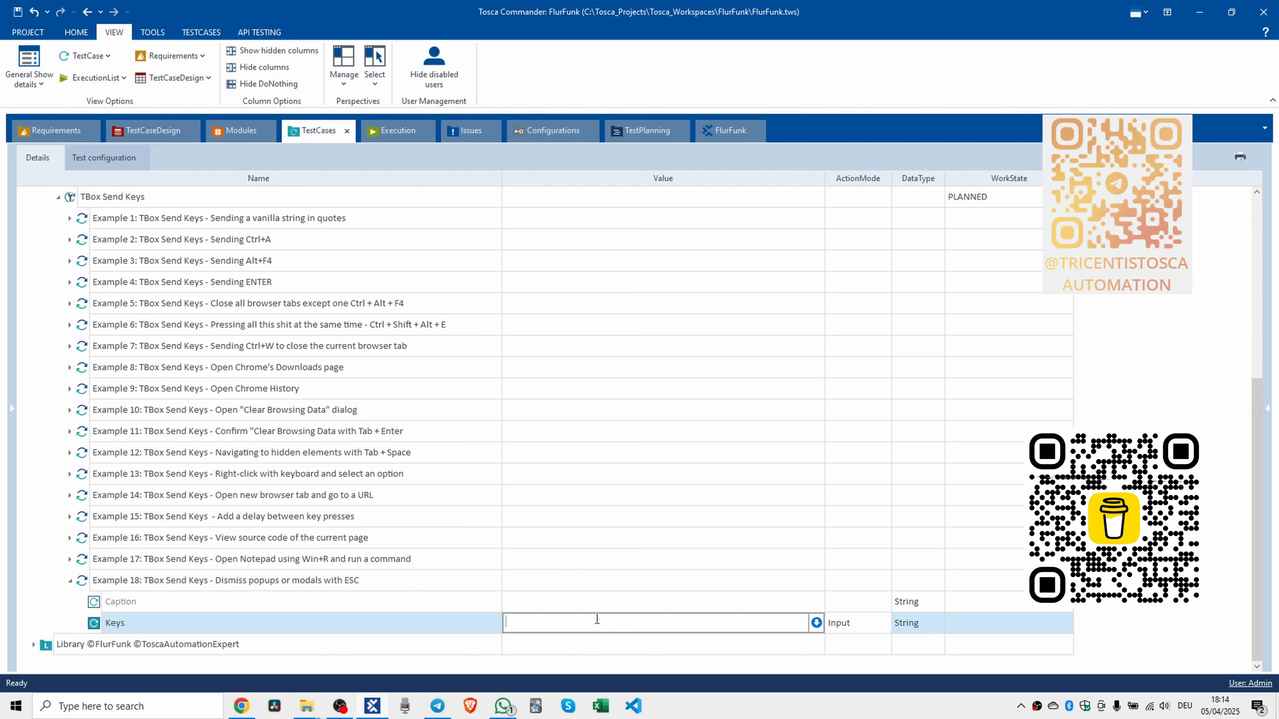
text({ESC})
click(83, 581)
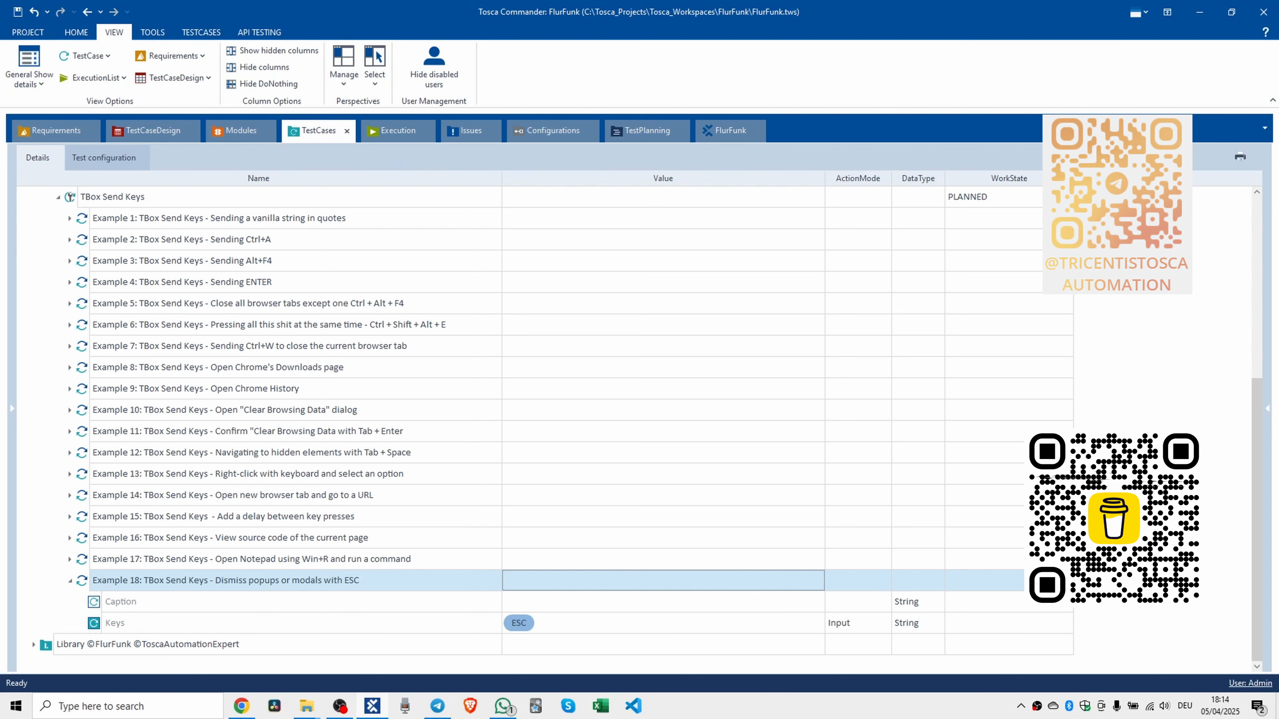
key(alt+Tab)
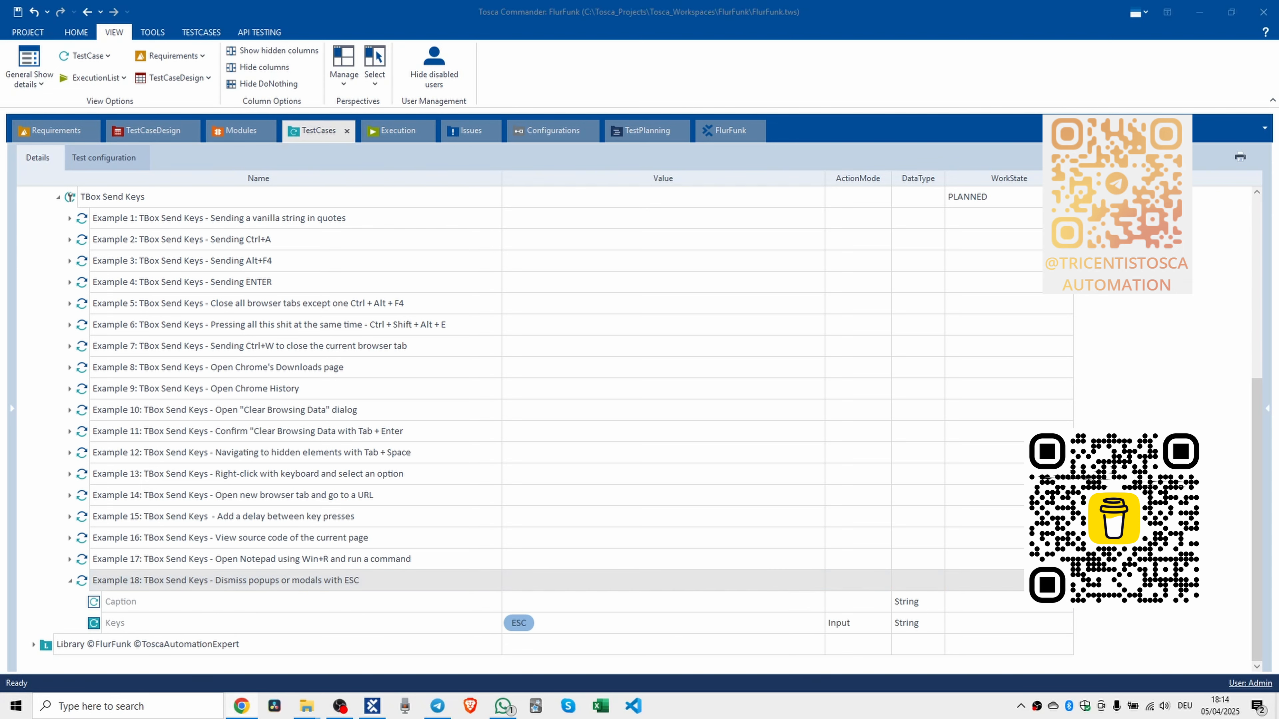
Add a nineteenth test step based on the TBox Send Keys module to the TBox Send Keys test case and collapse the Example 18 step.
click(73, 200)
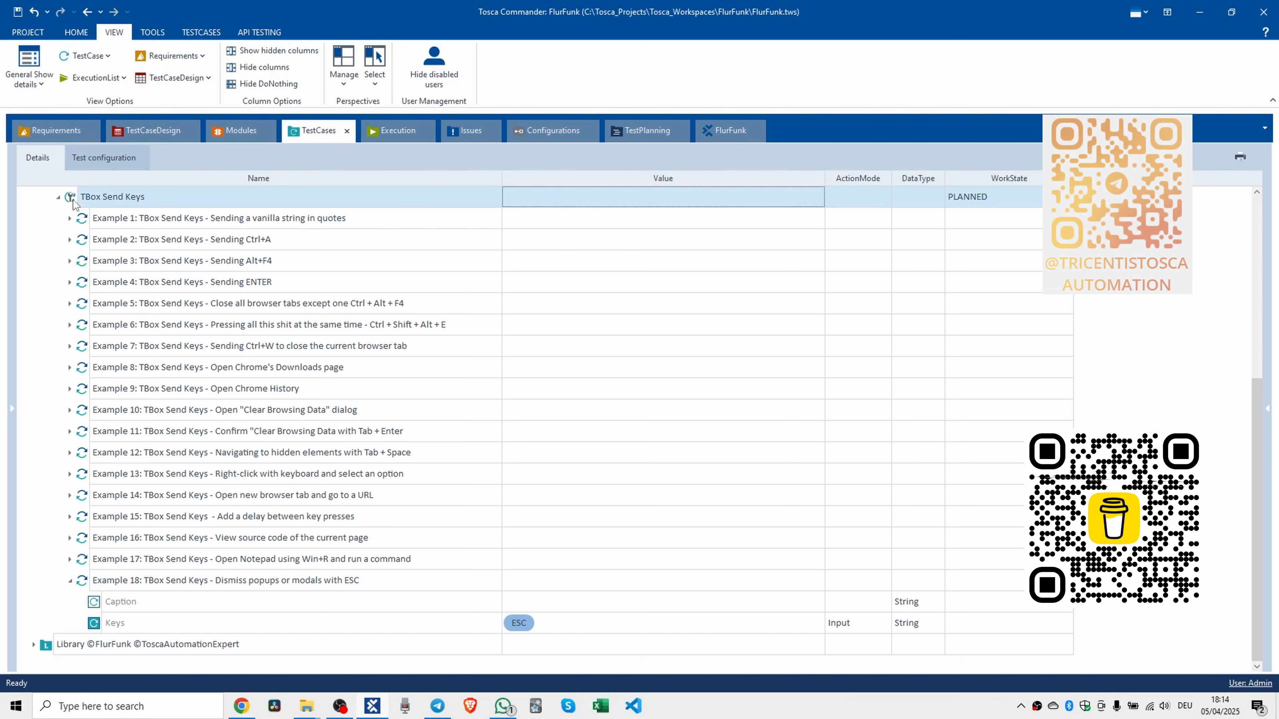
key(ctrl+t)
text(tbox send key)
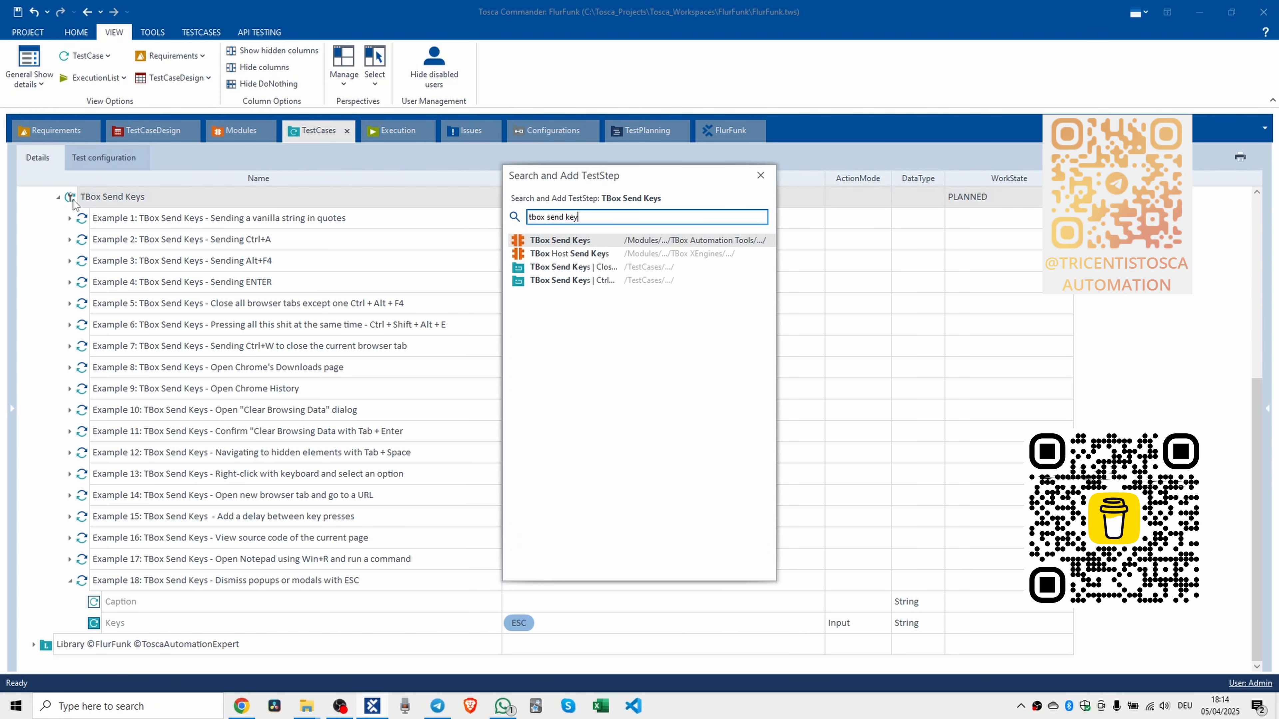
text(s)
key(Return)
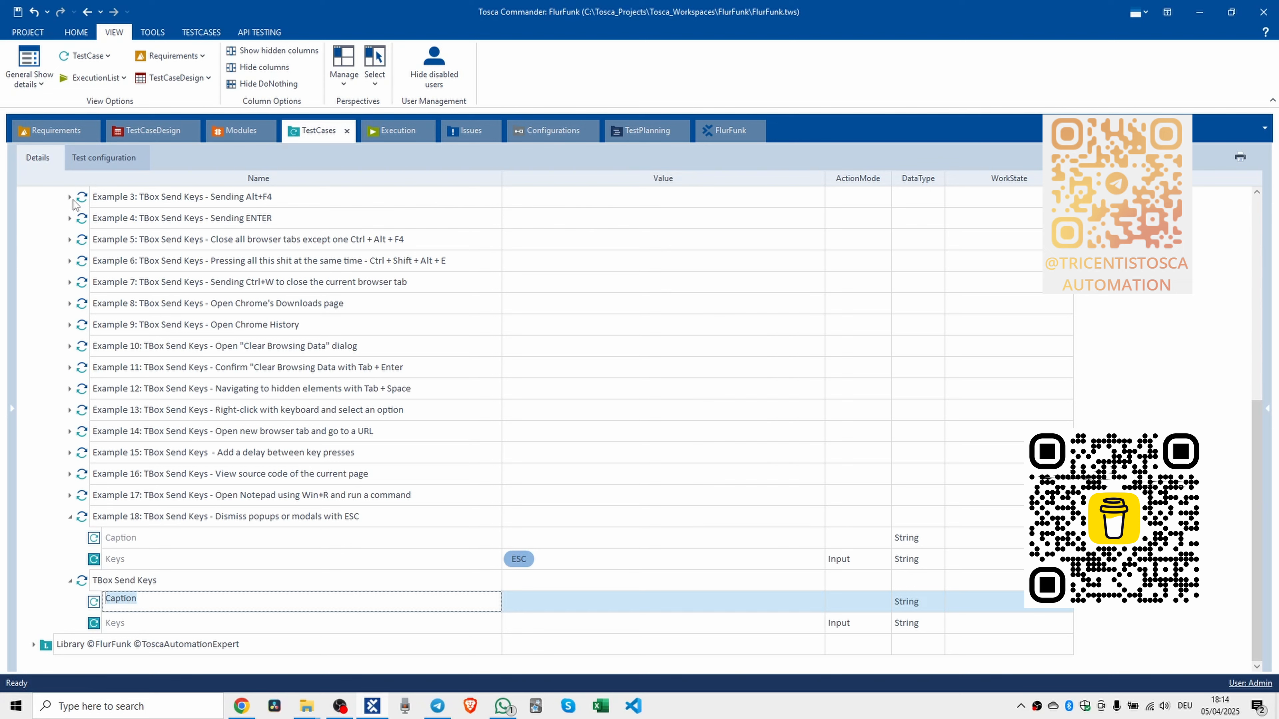
click(71, 518)
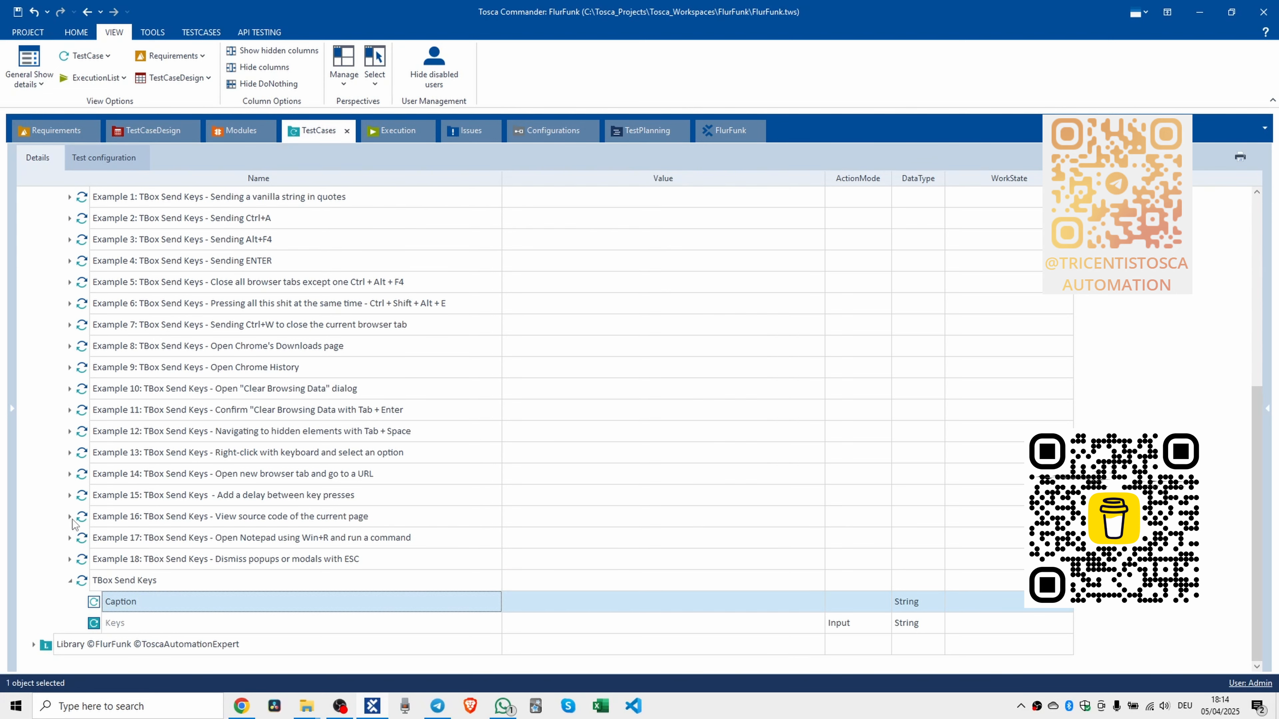
Rename the nineteenth test step as "Example 19: TBox Send Keys - Rename a downloaded file in File Explorer".
click(94, 579)
click(94, 580)
text(Example 19:)
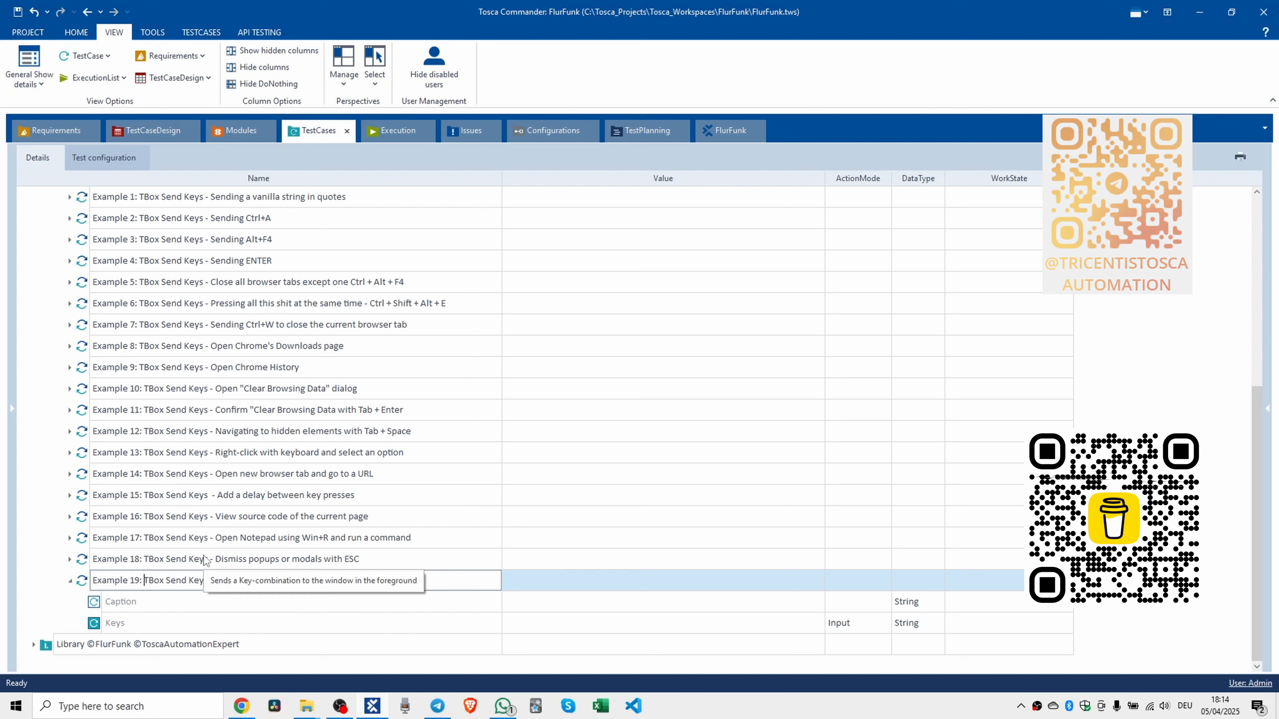
click(305, 582)
text(-)
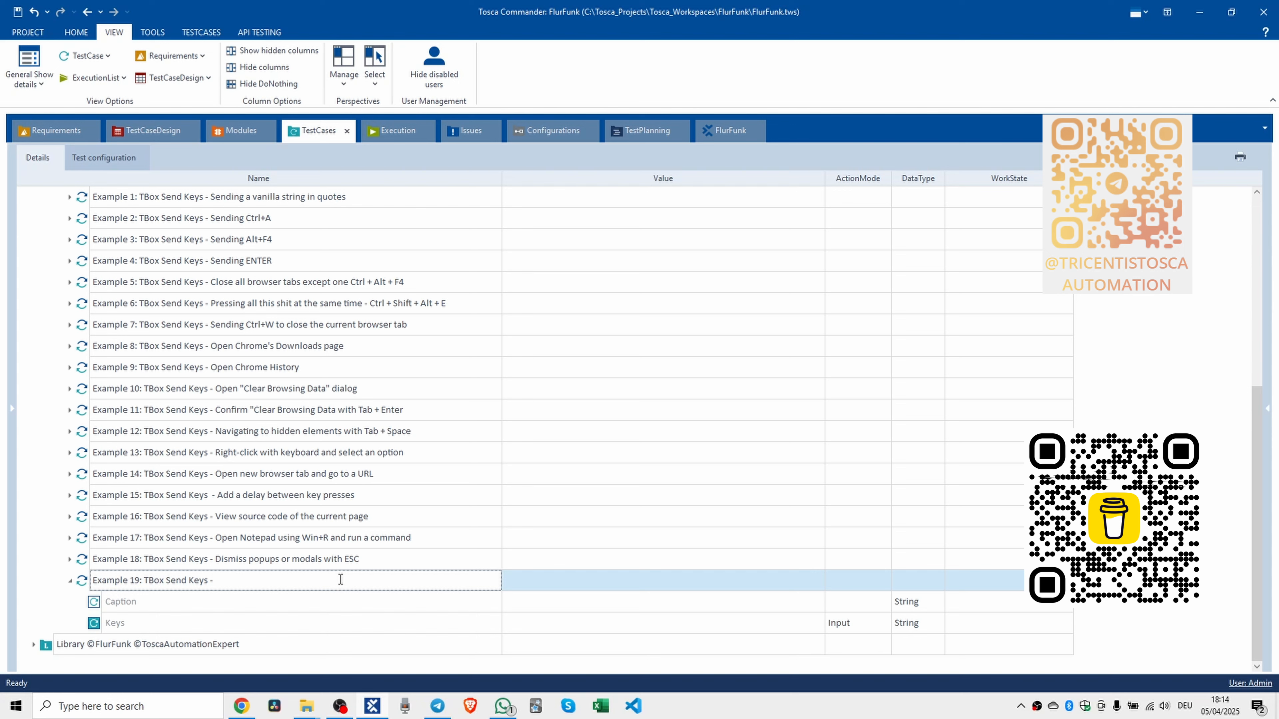
text(Rename a downloaded file in File Explorer)
key(Return)
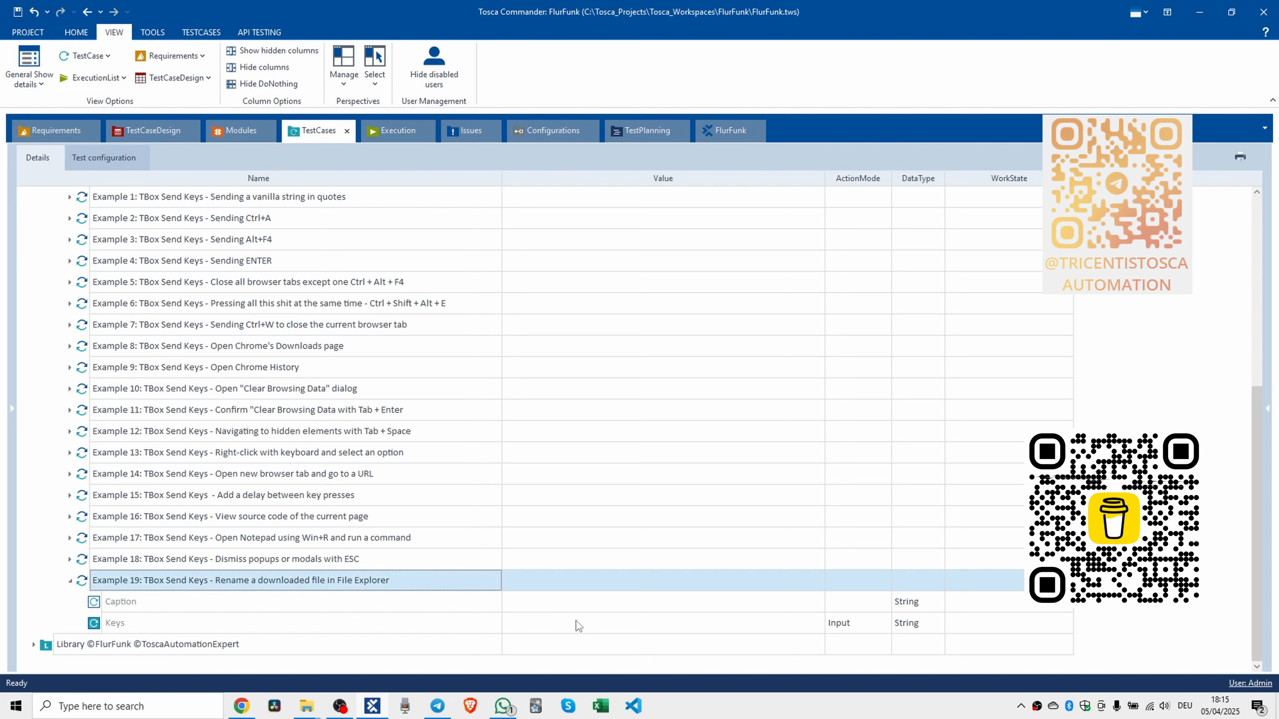
Set the Keys value of the Example 19 step to {F2}Q1_Invoice_Confirmed_PayMe.pdf{ENTER} and collapse the step.
click(580, 626)
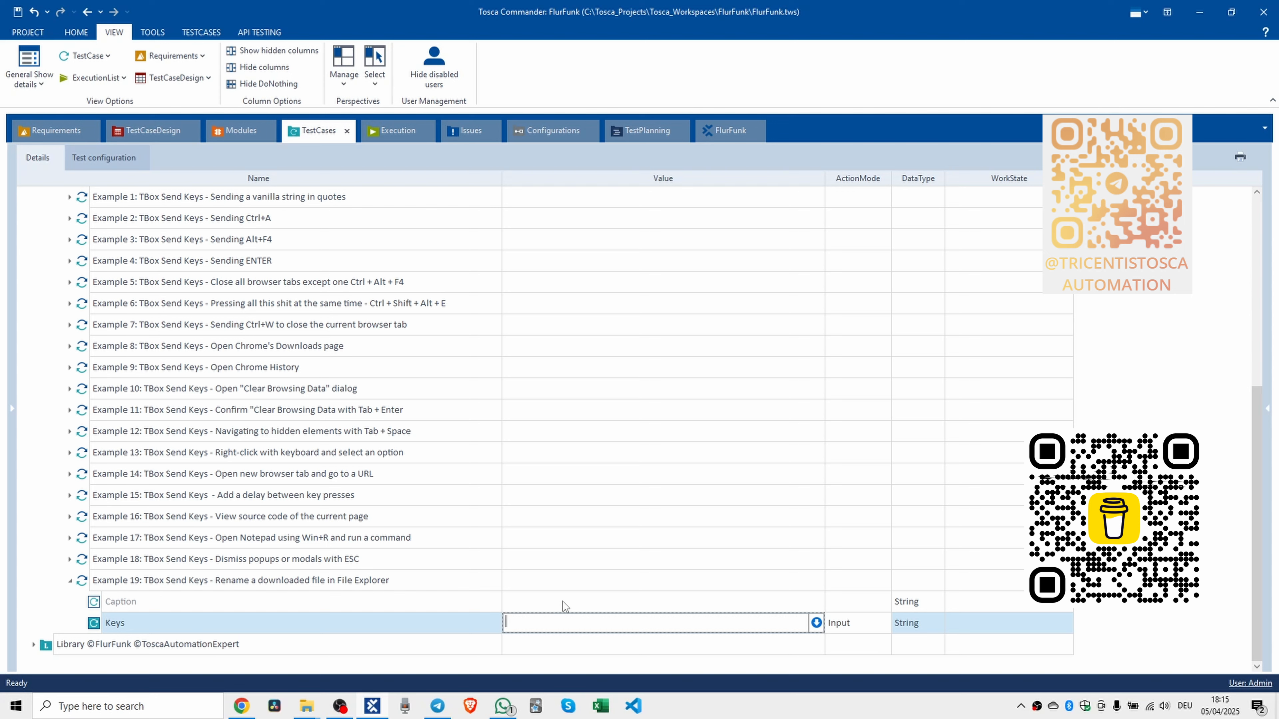
text({}{})
key(Left)
key(Left)
key(Left)
text(F2)
text(firmed_PayMe)
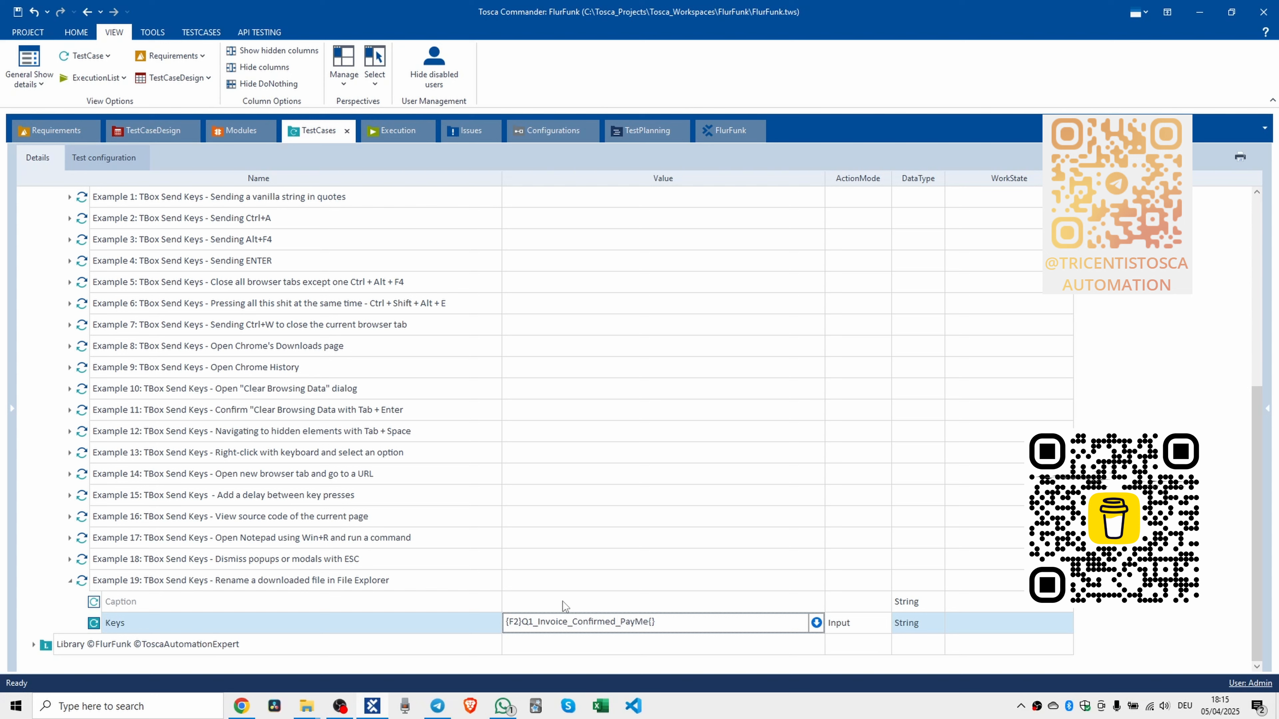
text(.pdf{ENTER)
key(Return)
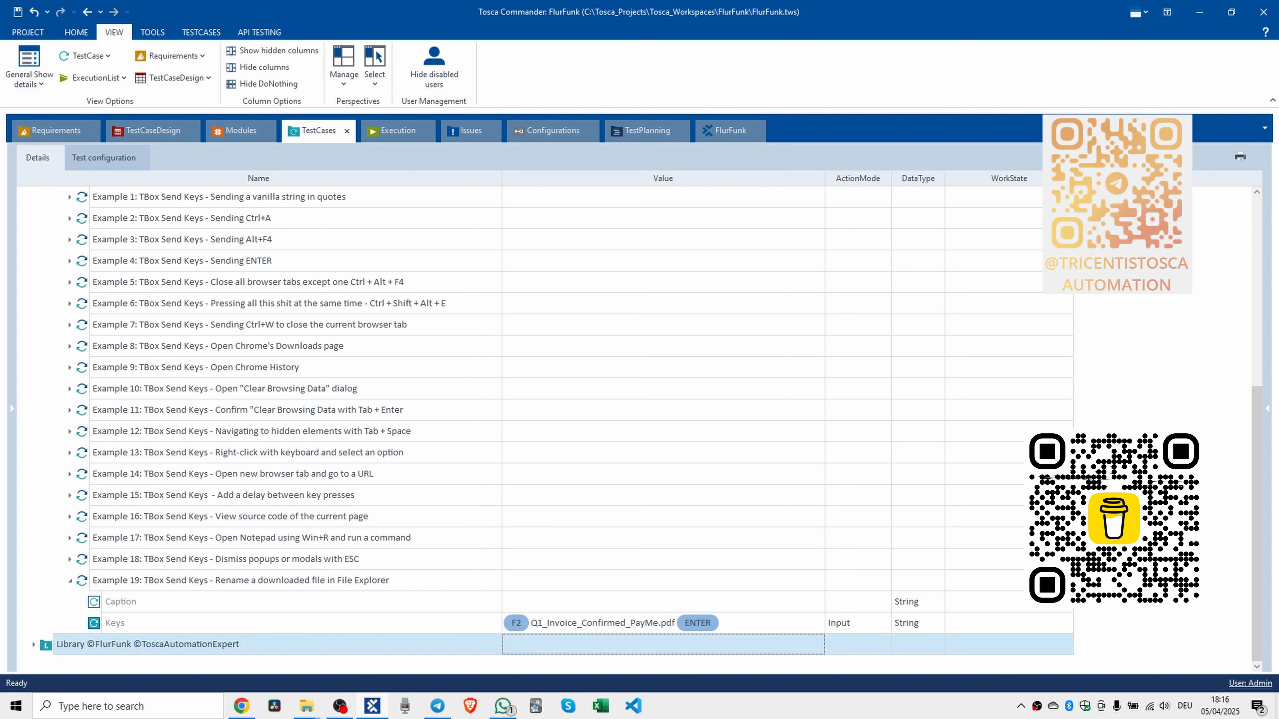
key(alt+Tab)
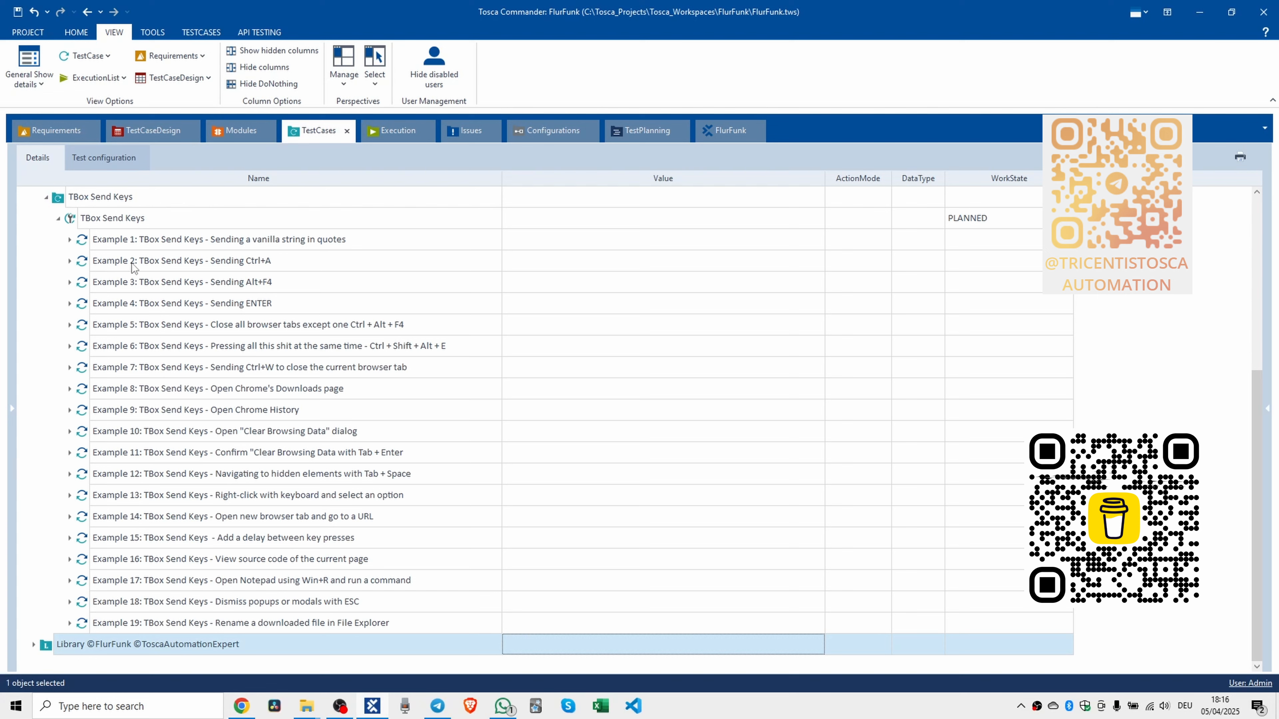
Add a twentieth test step based on the TBox Send Keys module to the TBox Send Keys test case.
click(89, 220)
key(ctrl+t)
text(tbox send kea)
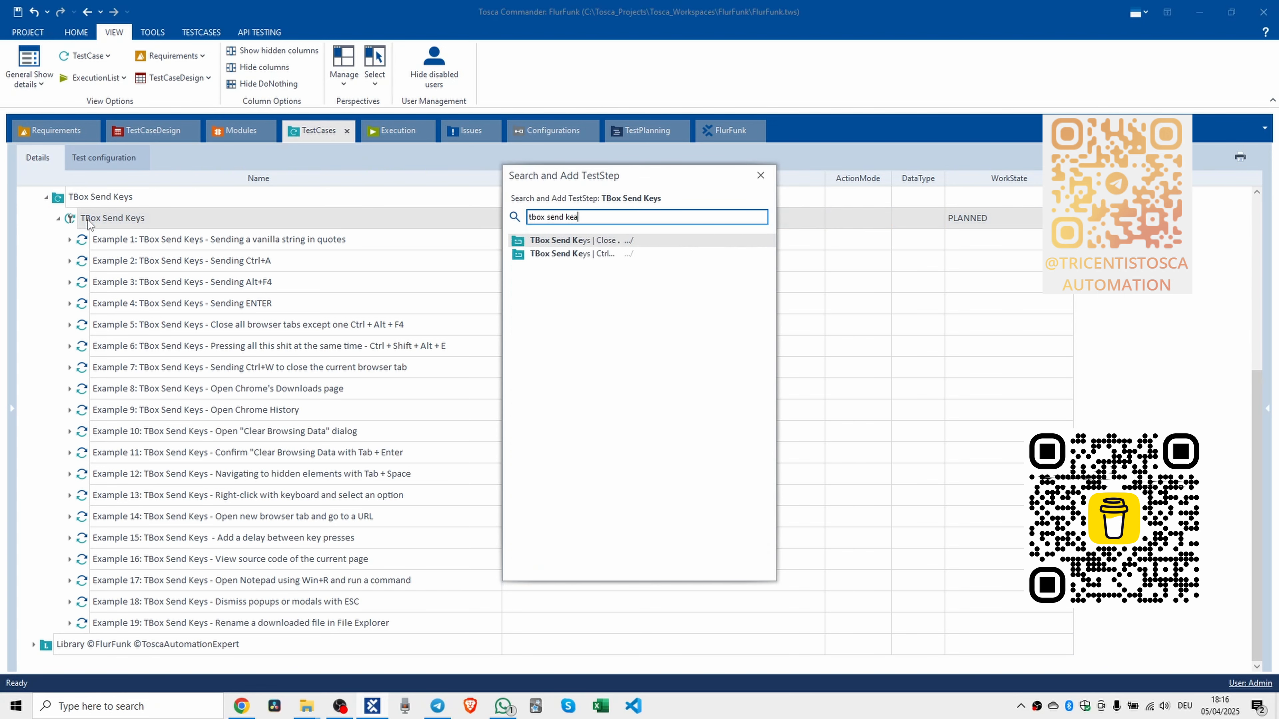
key(BackSpace)
text(y)
key(Return)
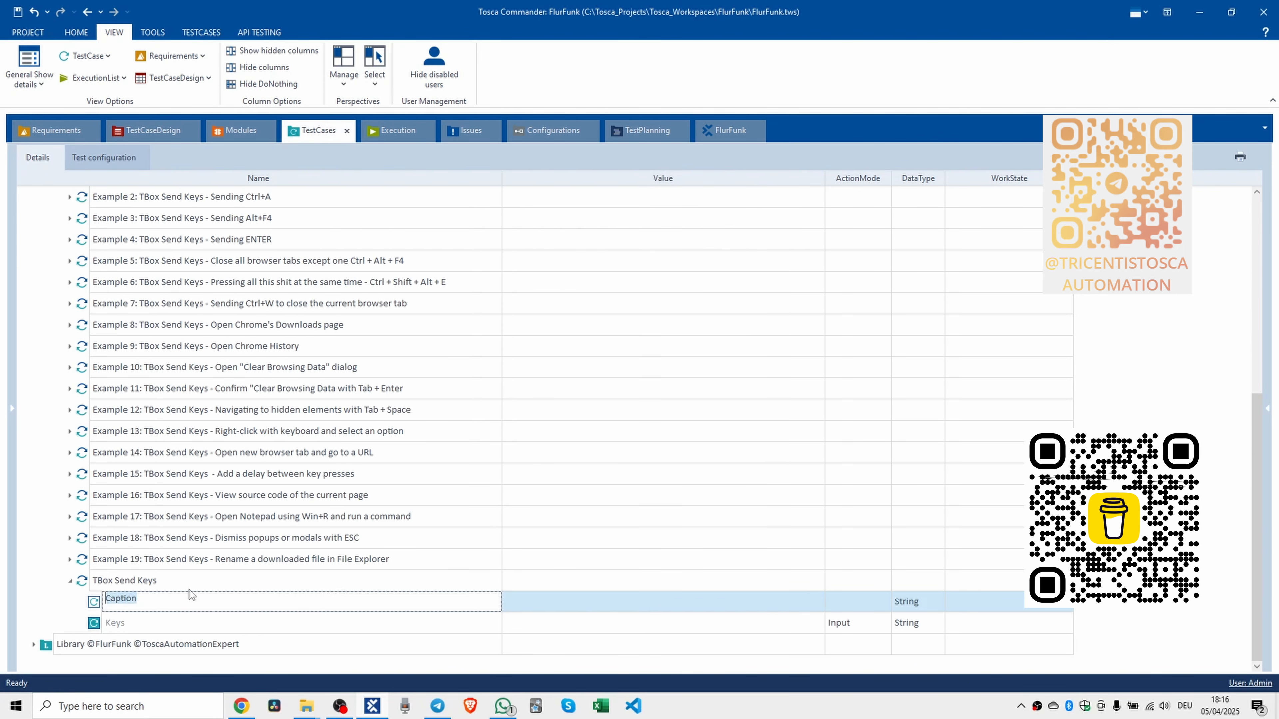
Rename the twentieth test step as "Example 20: TBox Send Keys - Expand a dropdown and select an item using the keyboard".
click(193, 588)
click(194, 587)
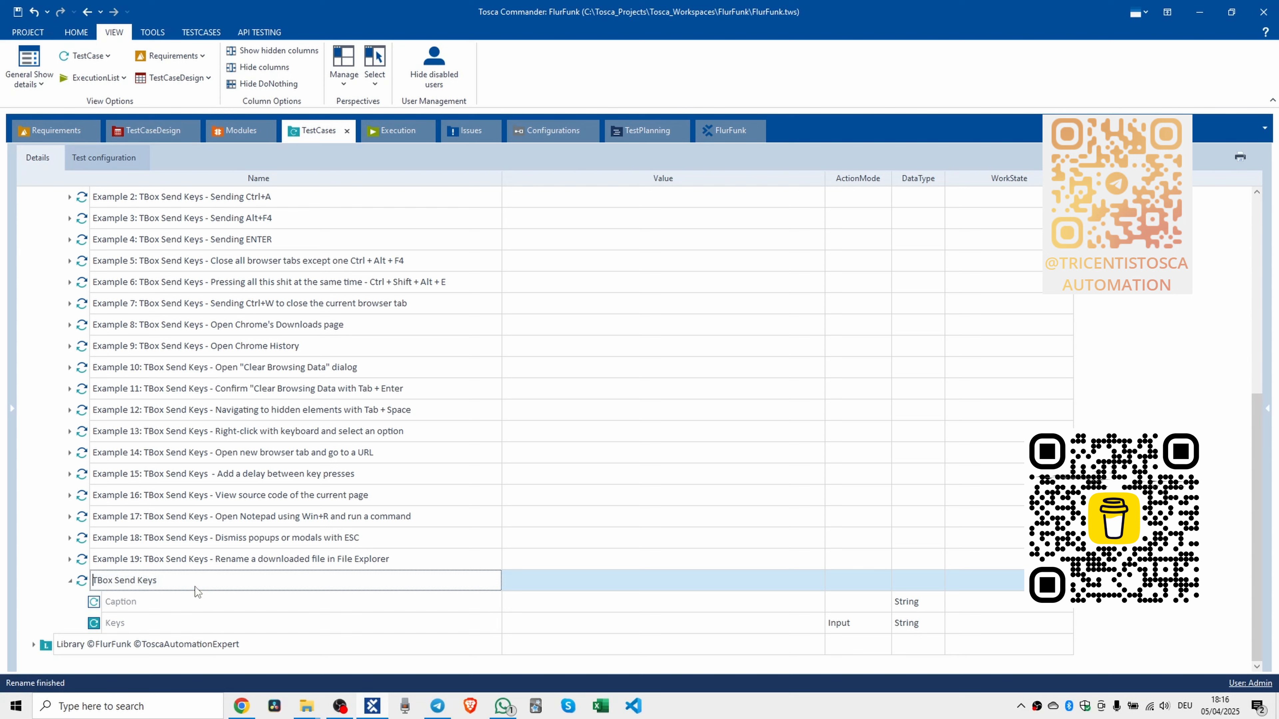
text(Exxample)
key(BackSpace)
key(BackSpace)
key(BackSpace)
key(BackSpace)
key(BackSpace)
key(BackSpace)
text(ample 20:)
key(Right)
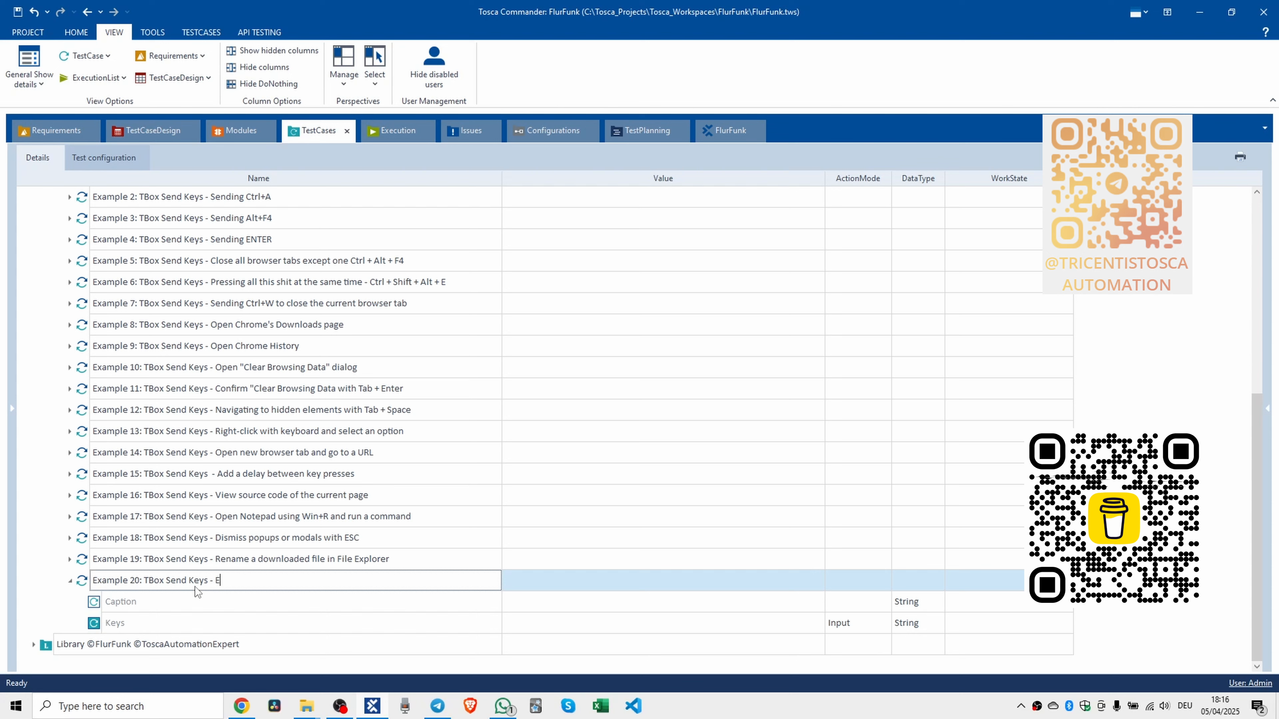
key(BackSpace)
text(pand a dropdown and select an item using the keyboard)
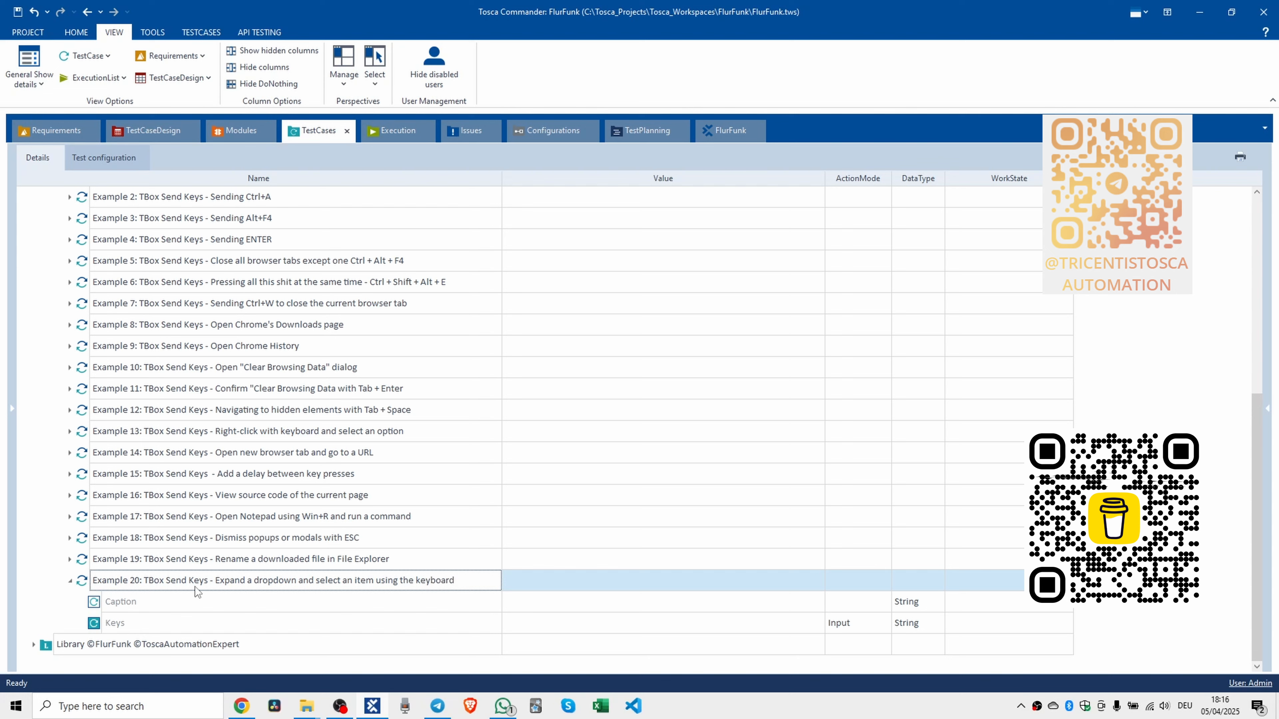
Set the Keys value of the Example 20 test step to %{DOWN}{DOWN 2}{ENTER}.
click(550, 623)
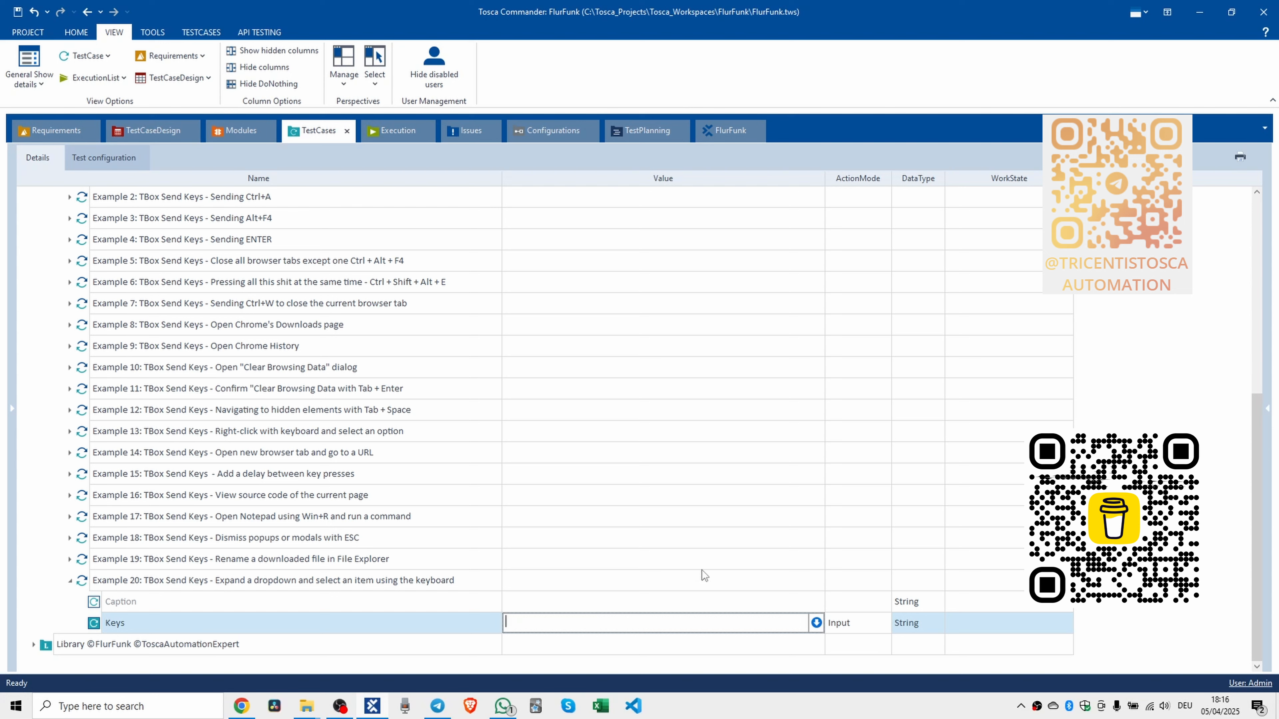
text(%)
text({})
key(Left)
text(DOWN)
key(Right)
key(Right)
text(DOWN 2}{}ENTER)
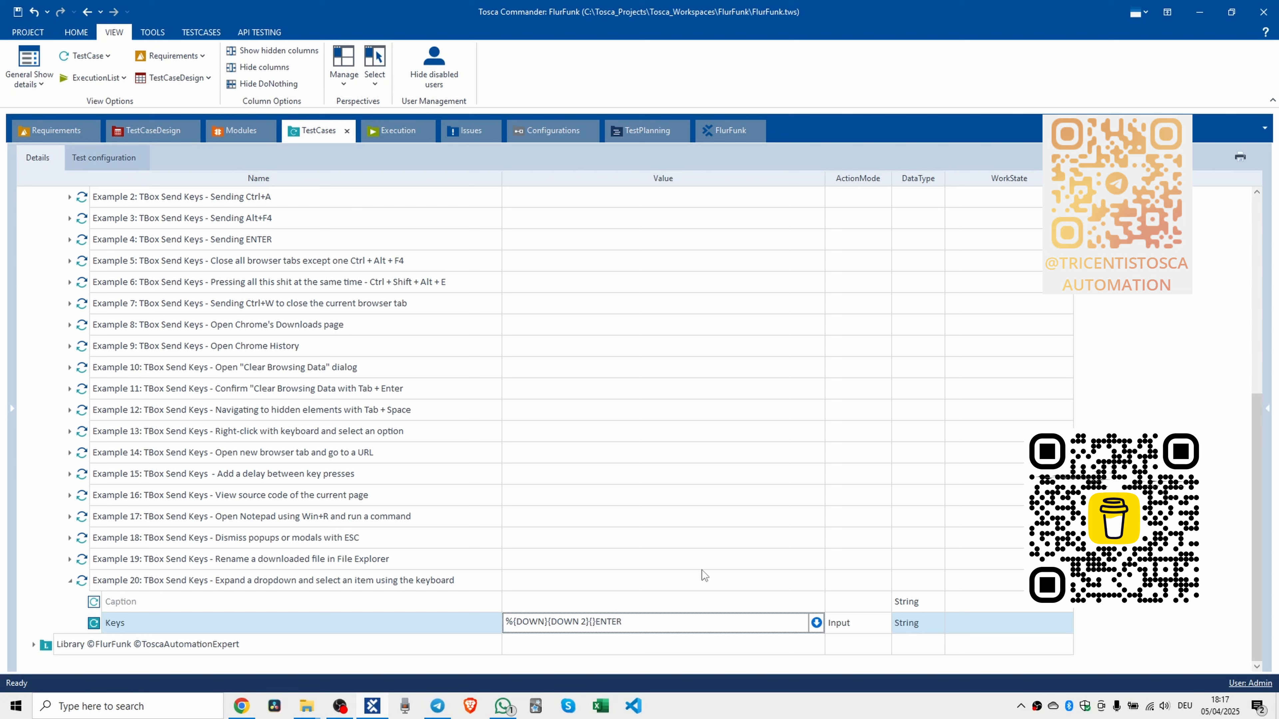
text(})
key(Left)
key(Left)
key(Left)
key(Left)
key(Left)
key(Left)
key(BackSpace)
key(BackSpace)
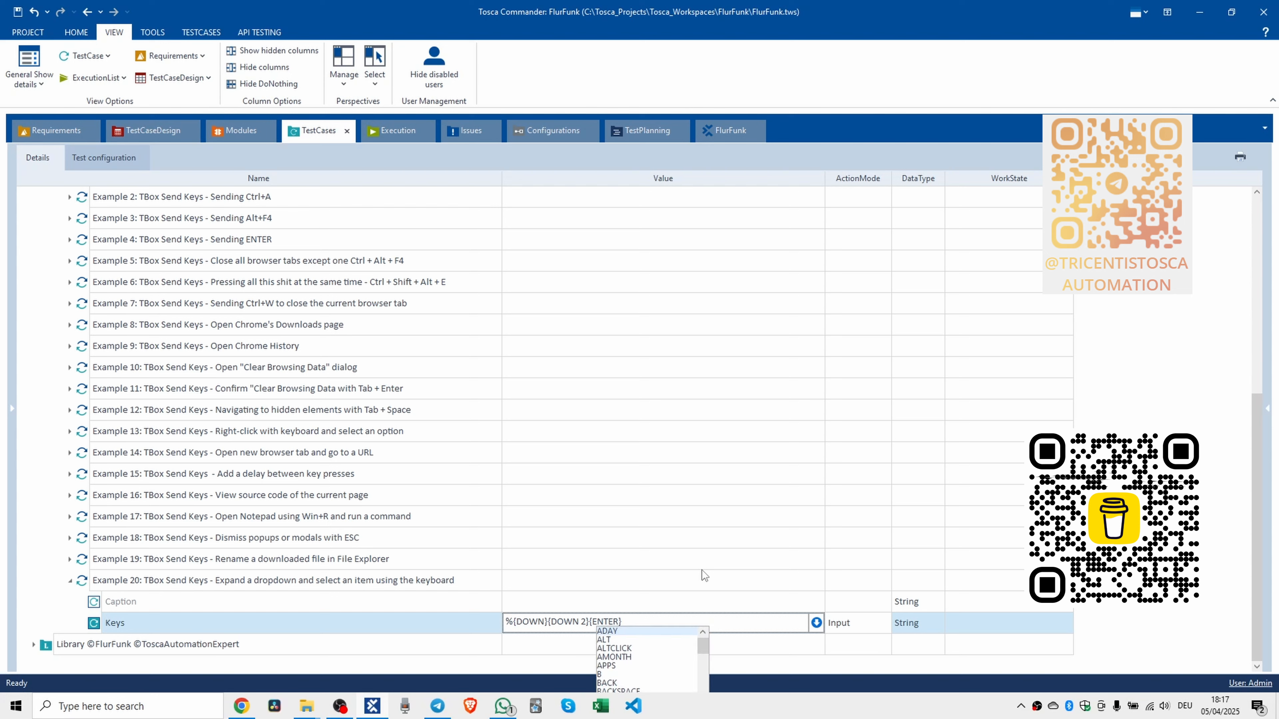
key(Return)
key(BackSpace)
key(BackSpace)
key(BackSpace)
key(BackSpace)
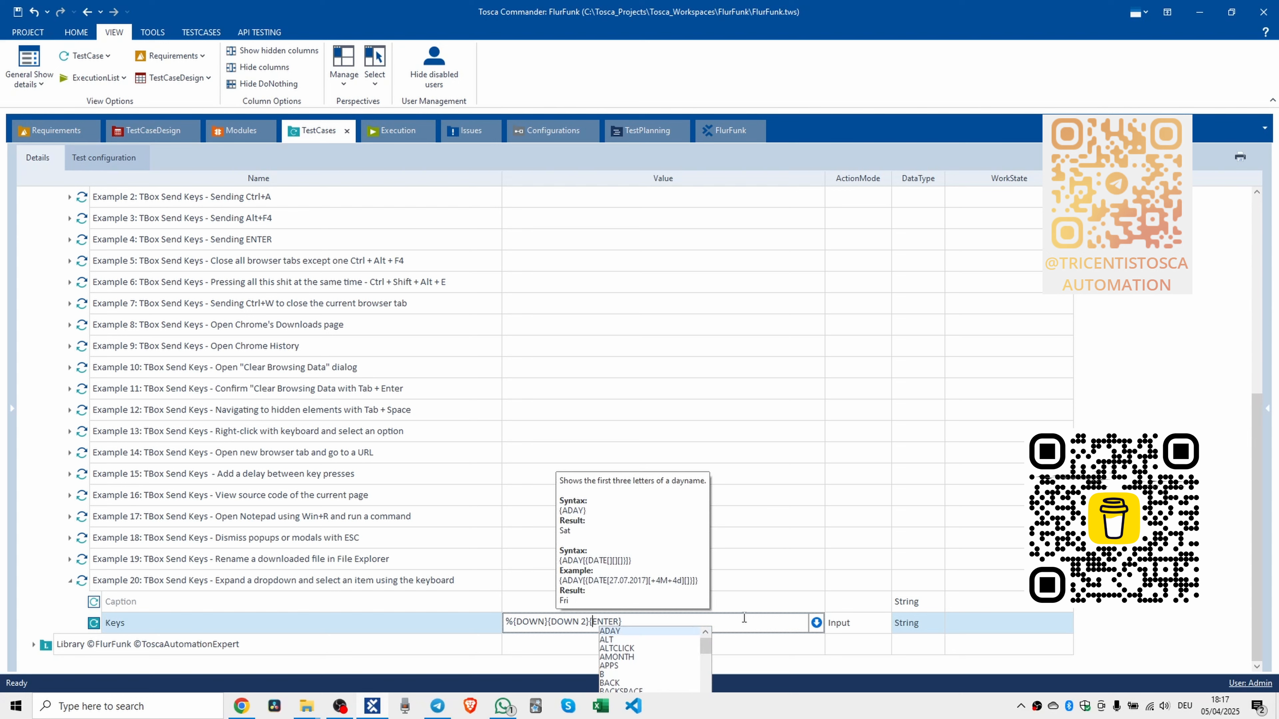
click(726, 623)
key(Return)
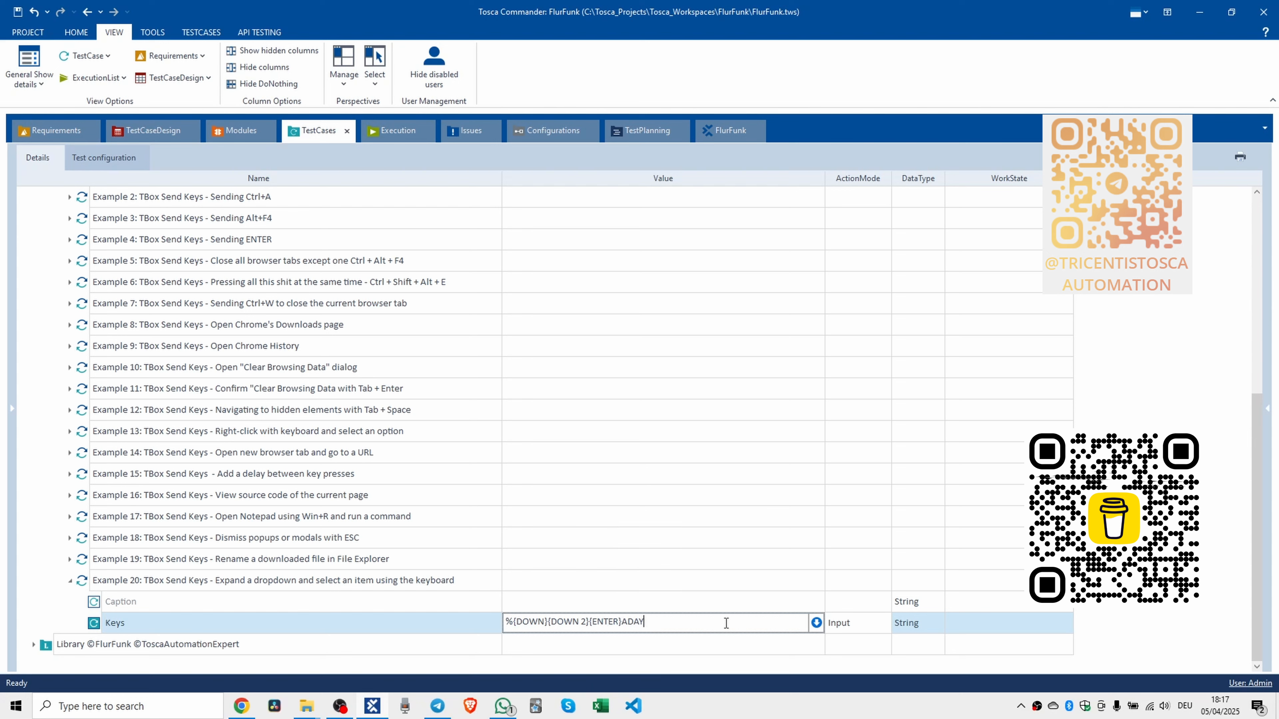
key(BackSpace)
key(BackSpace)
key(BackSpace)
key(BackSpace)
Commit the Example 20 Keys value and collapse the step, with the TBox Send Keys test case selected.
key(Return)
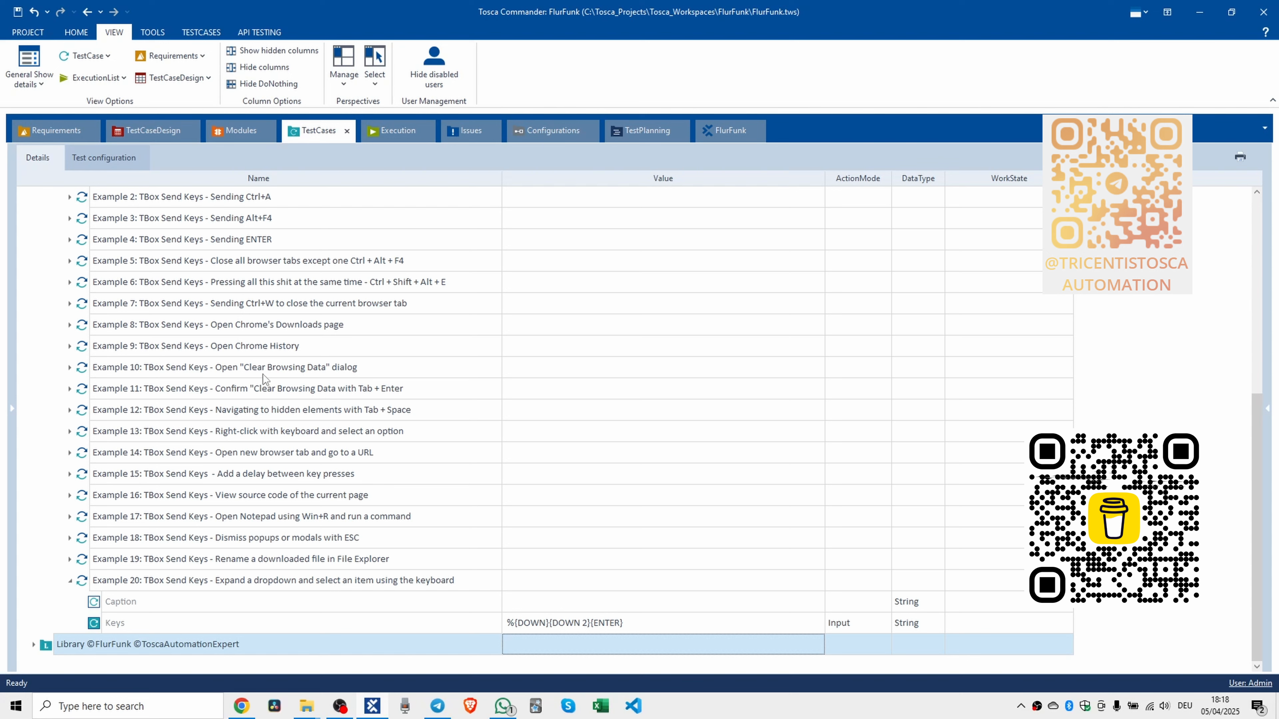
click(70, 582)
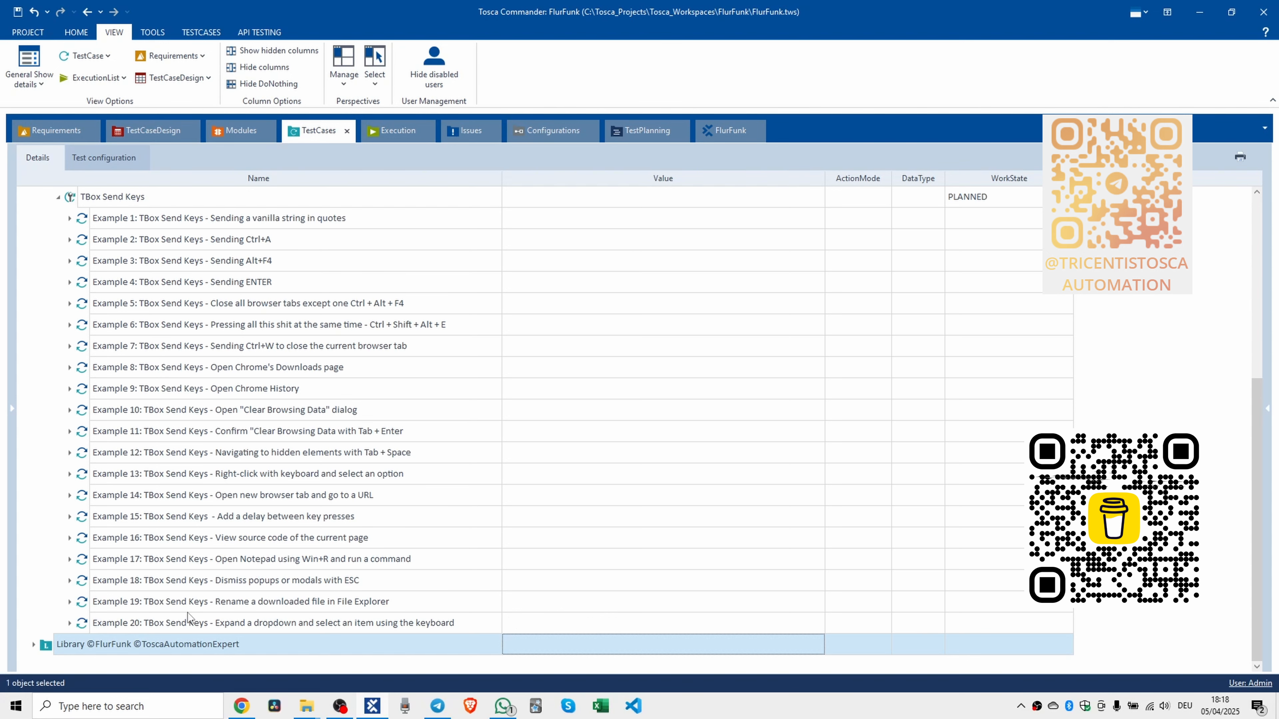
click(71, 200)
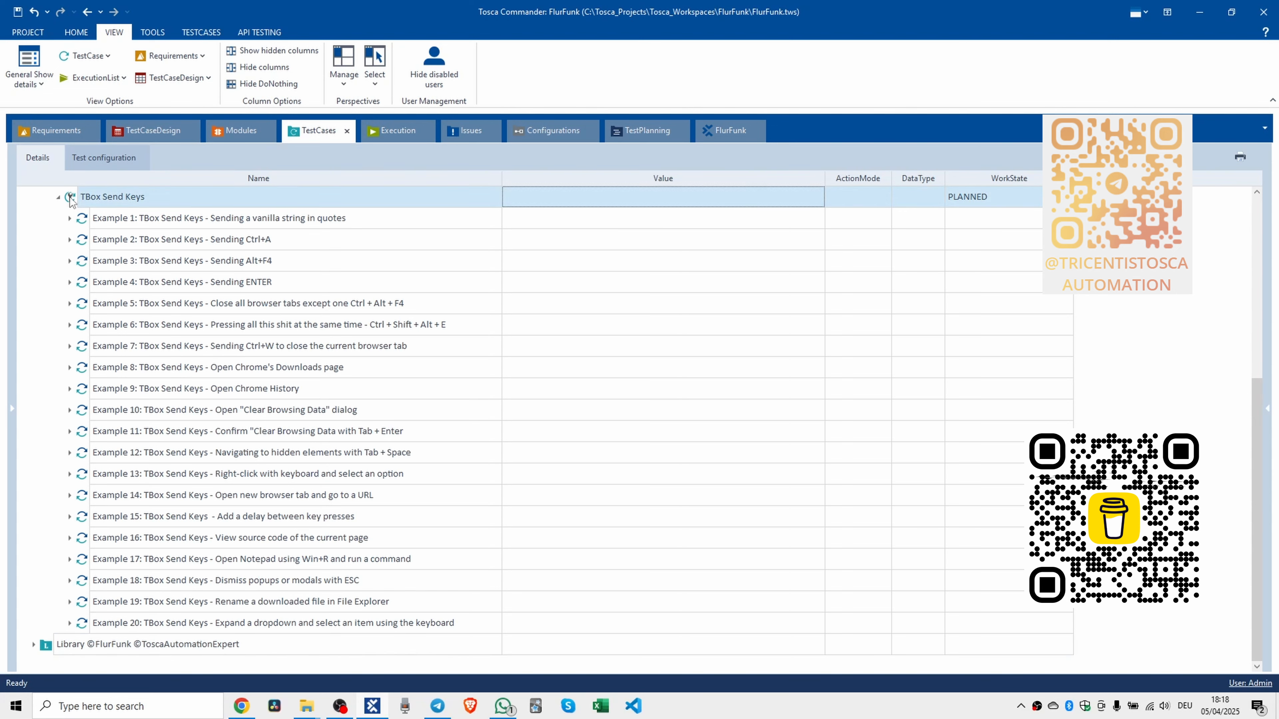